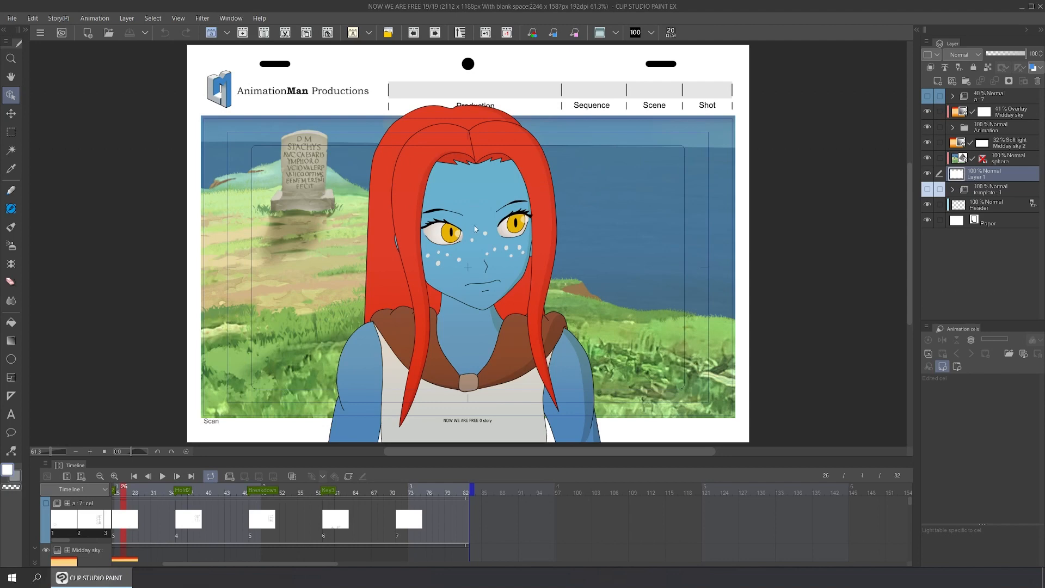
# Play back the animation on the timeline and stop it after previewing.
pyautogui.click(162, 478)
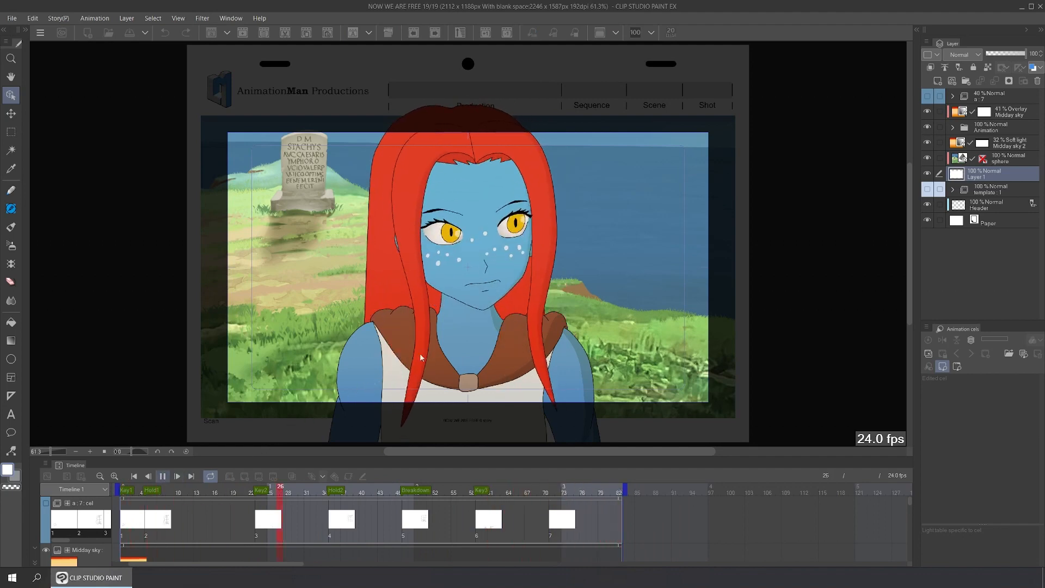
pyautogui.click(163, 481)
# Rotate the camera of the sphere layer's 3D background so the tombstone sits on the other side of the character.
pyautogui.click(991, 161)
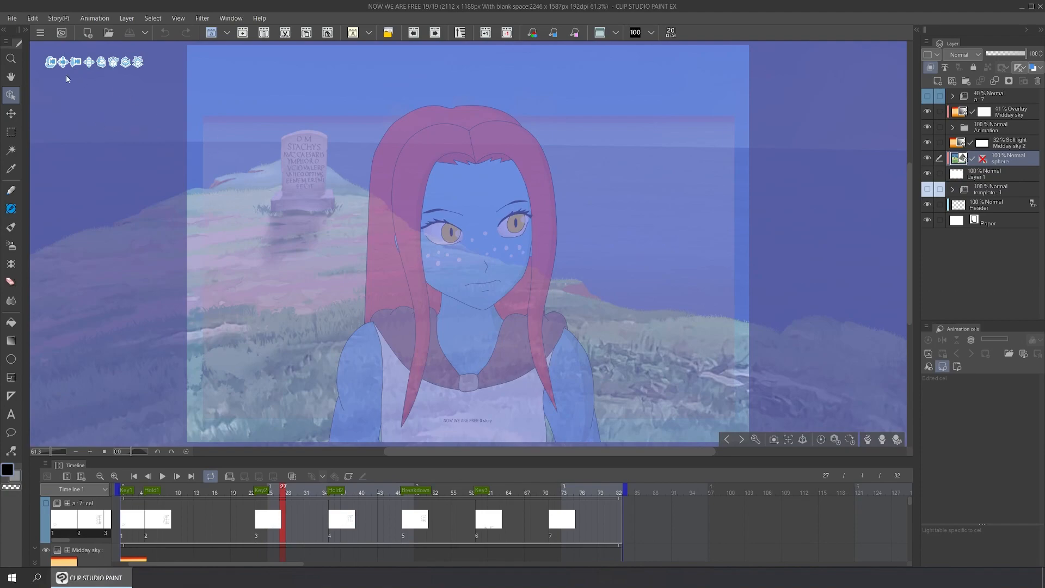
pyautogui.moveTo(51, 69); pyautogui.dragTo(628, 48)
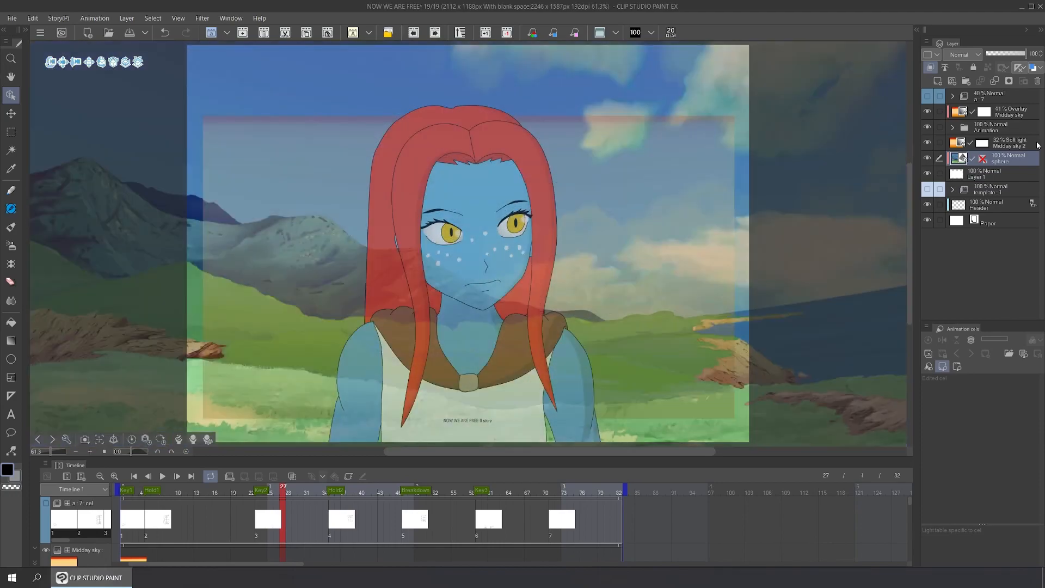
pyautogui.click(1007, 144)
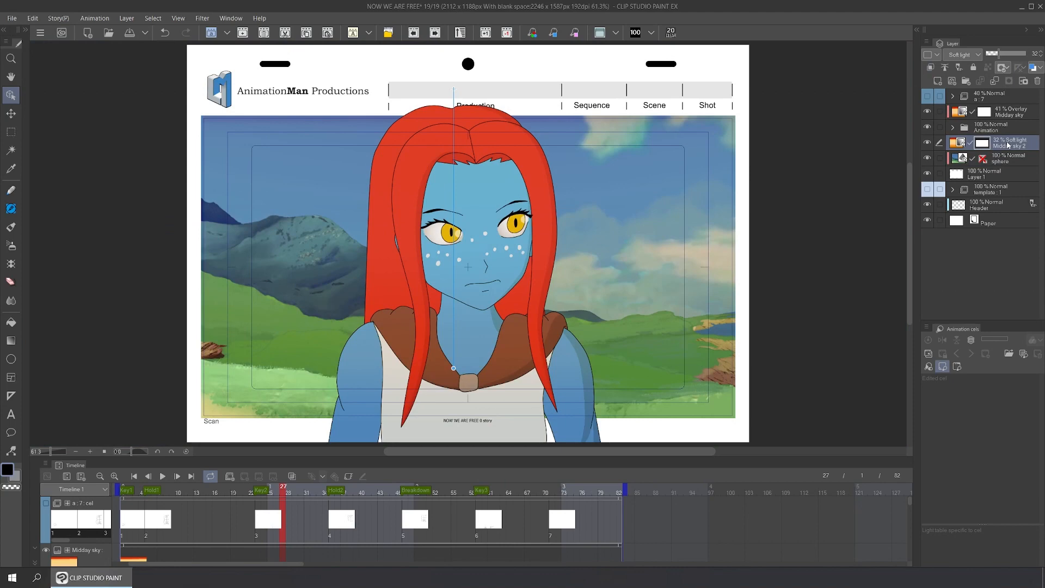
pyautogui.click(1005, 159)
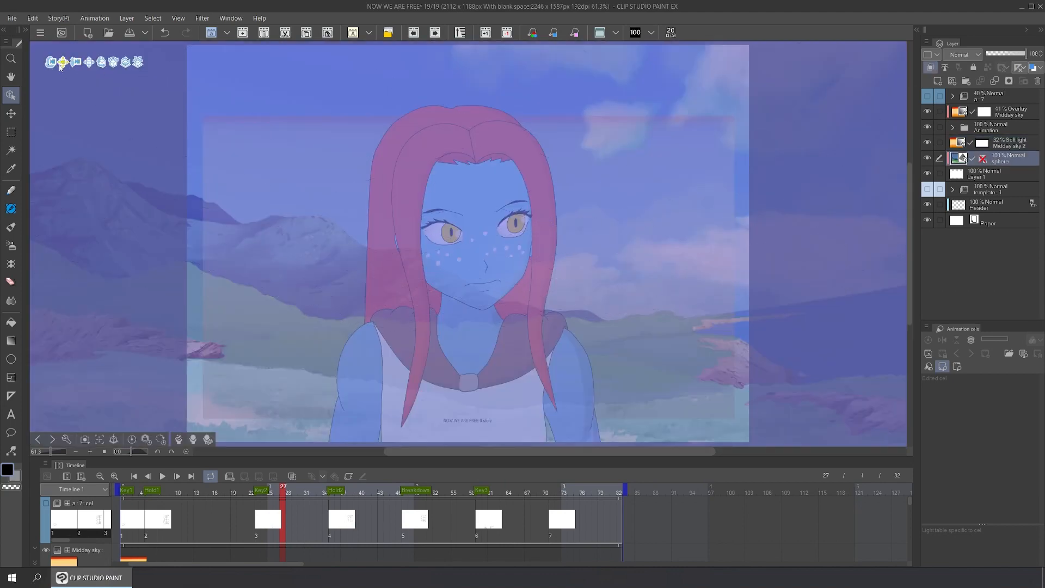
pyautogui.moveTo(51, 62); pyautogui.dragTo(233, 96)
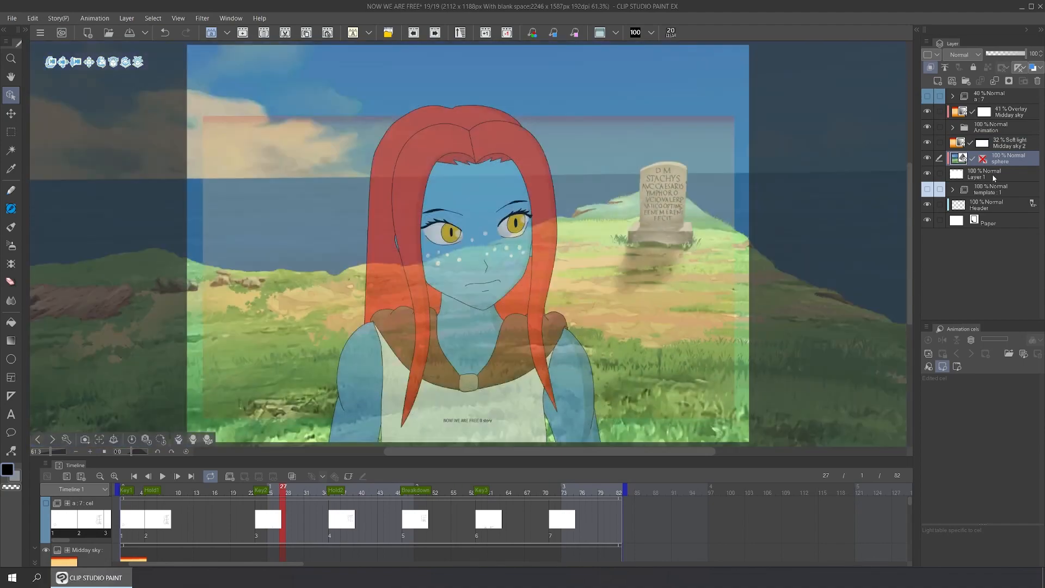
pyautogui.click(991, 174)
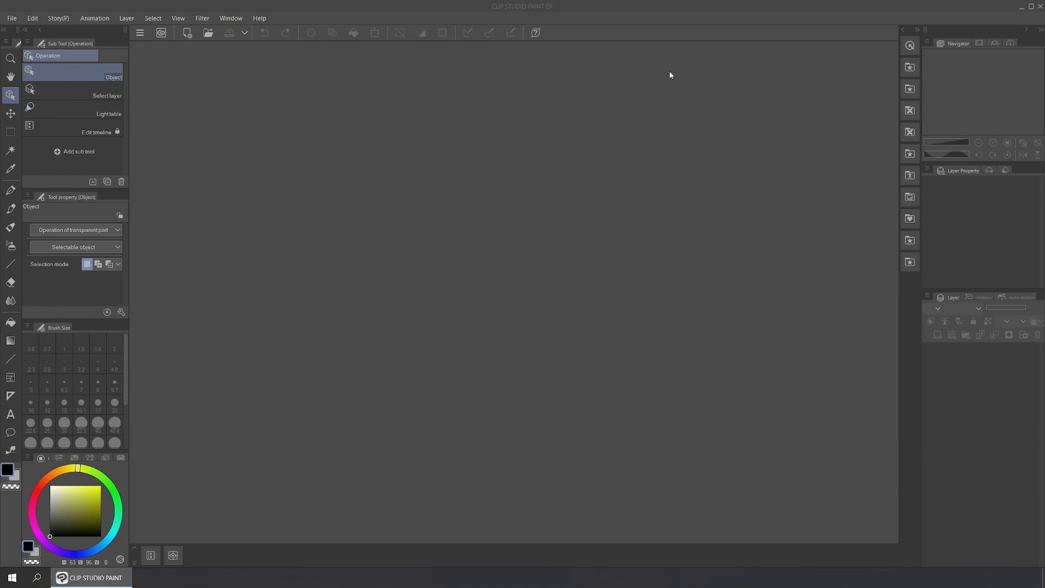
# Detach the Auto Action palette from its dock and import the action set Animation Pipeline ver01.laf.
pyautogui.click(1008, 297)
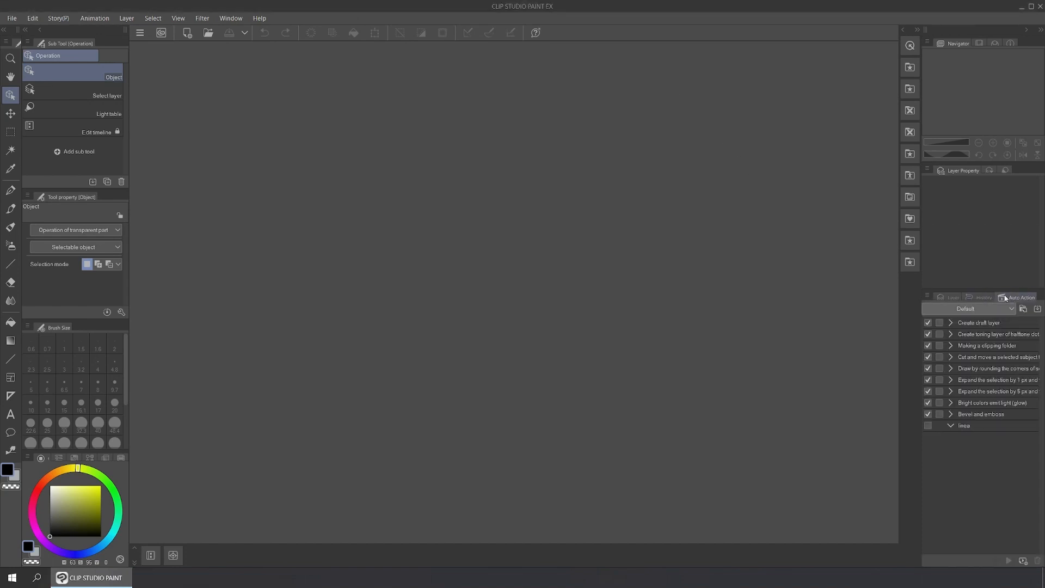
pyautogui.moveTo(1005, 298); pyautogui.dragTo(536, 97)
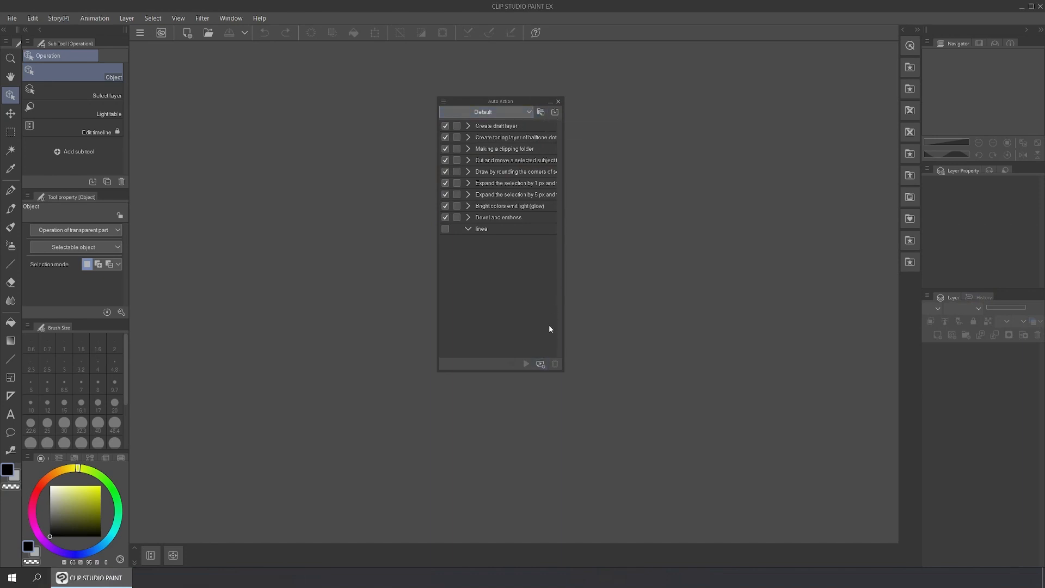
pyautogui.click(444, 102)
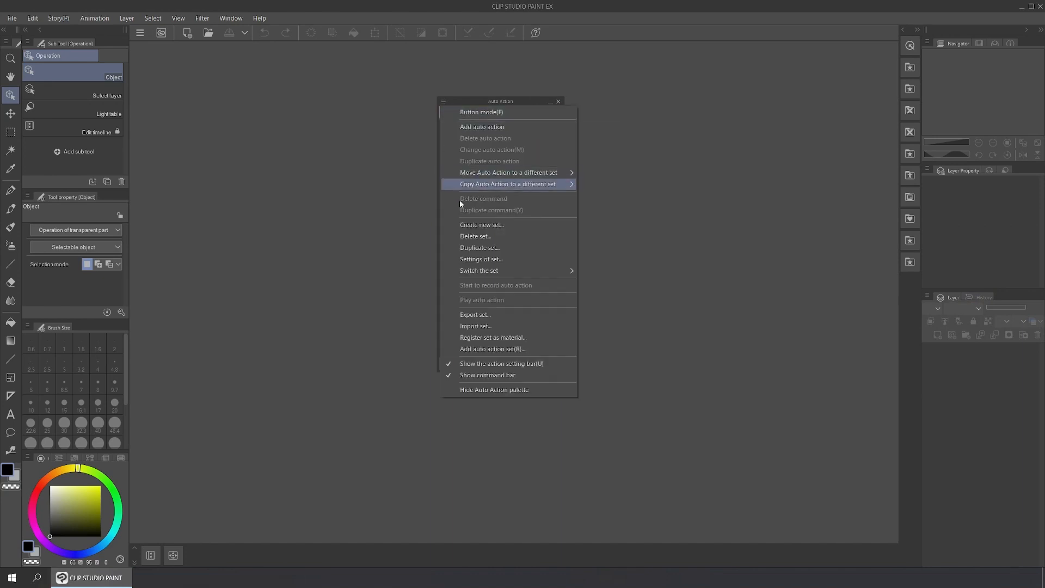
pyautogui.click(496, 328)
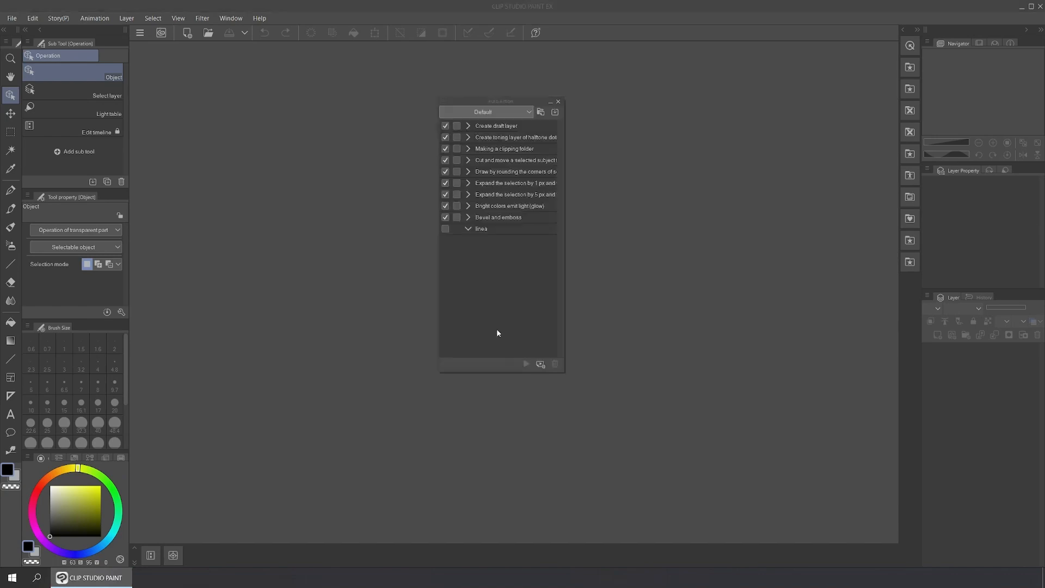
pyautogui.click(229, 124)
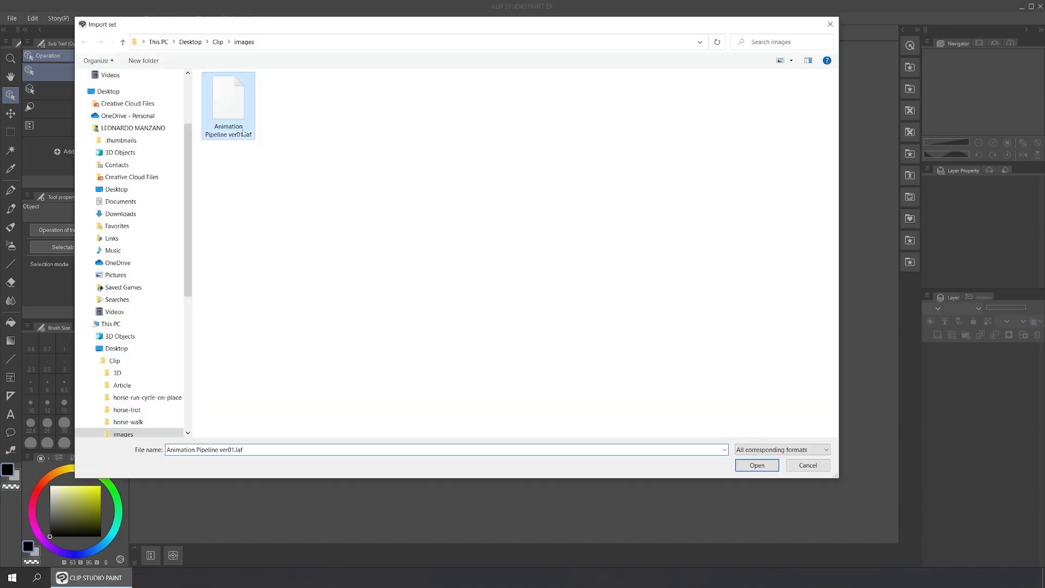
pyautogui.click(758, 465)
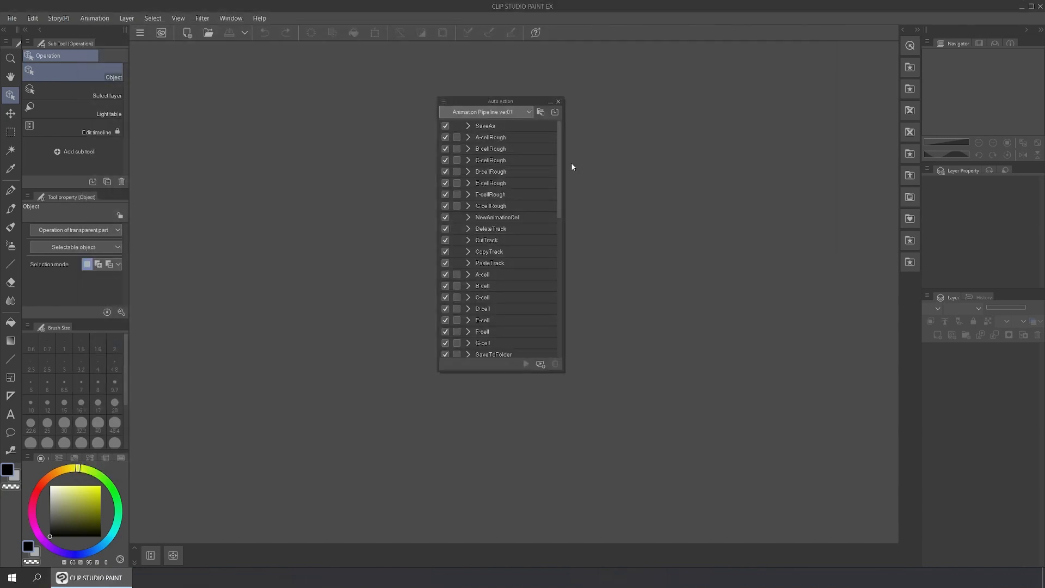
# Reposition the floating Auto Action palette over the canvas area and enlarge it to list more actions.
pyautogui.moveTo(510, 102); pyautogui.dragTo(468, 46)
pyautogui.moveTo(525, 311); pyautogui.dragTo(559, 455)
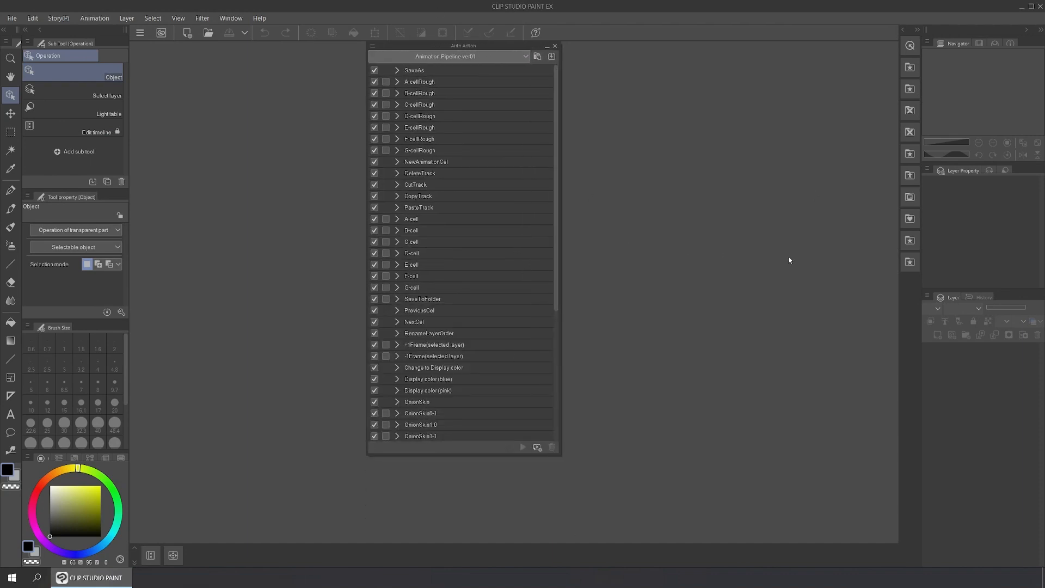
pyautogui.moveTo(529, 47); pyautogui.dragTo(528, 90)
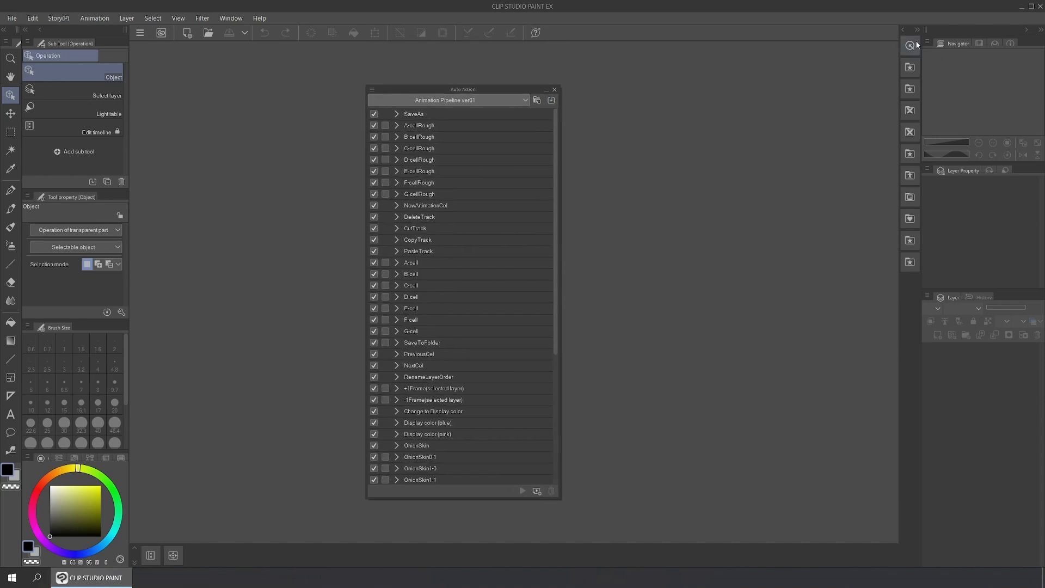
# Detach and close the docked Material palettes to free up workspace.
pyautogui.moveTo(915, 44); pyautogui.dragTo(722, 73)
pyautogui.click(703, 73)
pyautogui.moveTo(909, 46); pyautogui.dragTo(818, 61)
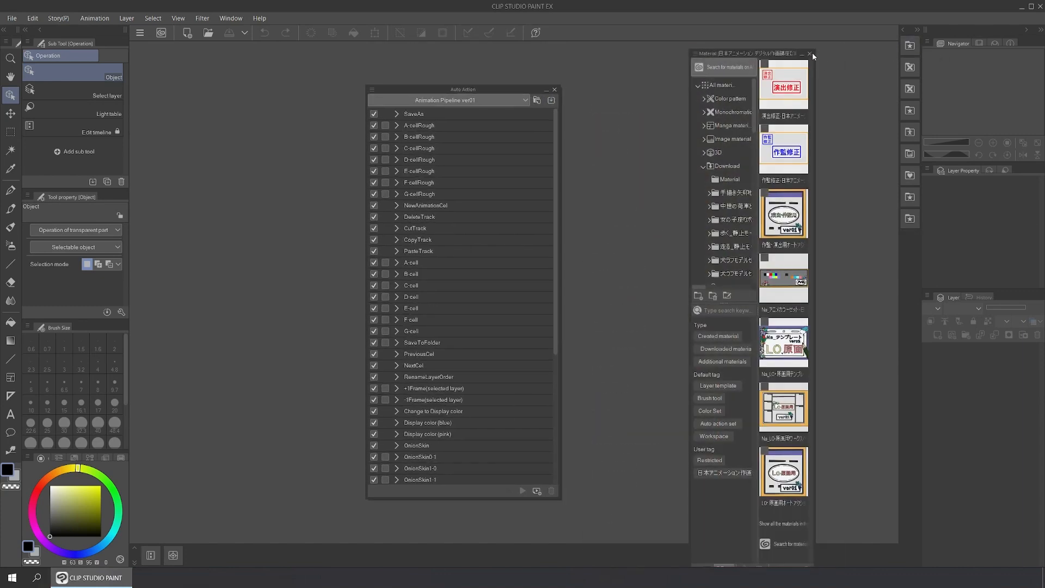
pyautogui.click(812, 56)
pyautogui.moveTo(910, 45); pyautogui.dragTo(786, 59)
pyautogui.click(773, 55)
pyautogui.moveTo(910, 46); pyautogui.dragTo(809, 57)
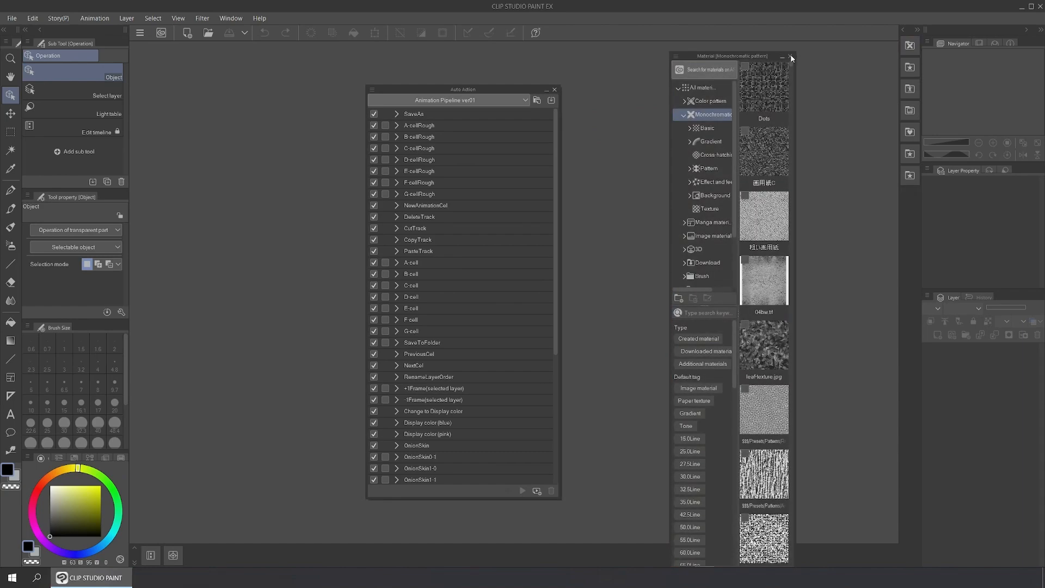
pyautogui.click(791, 56)
pyautogui.moveTo(910, 46); pyautogui.dragTo(789, 58)
pyautogui.click(780, 58)
# Close the Navigator, History and Layer Property palettes and stack the Animation cels palette below the Layer palette.
pyautogui.moveTo(956, 43); pyautogui.dragTo(772, 91)
pyautogui.click(832, 90)
pyautogui.moveTo(978, 171); pyautogui.dragTo(772, 107)
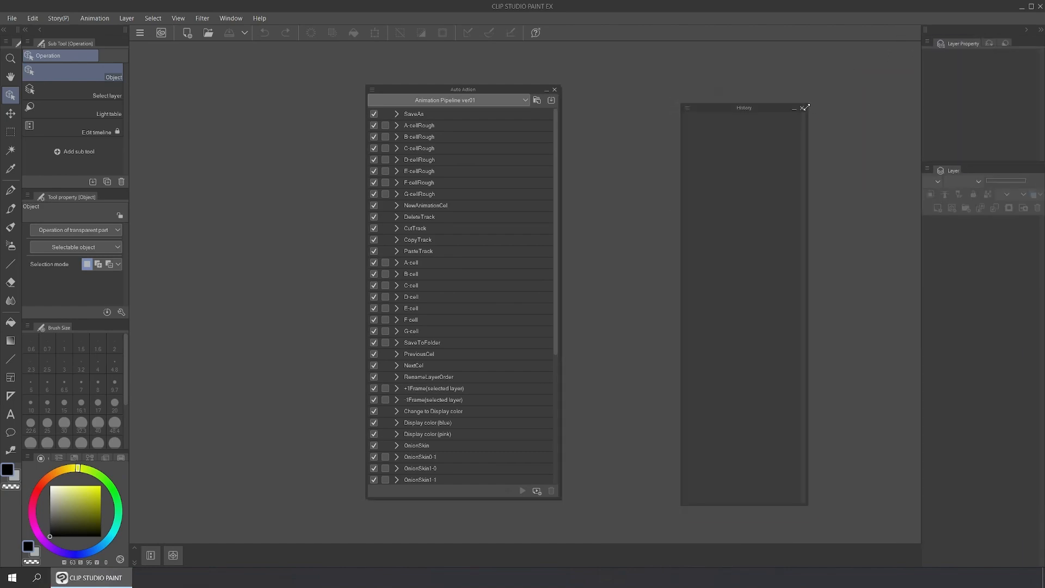
pyautogui.click(806, 107)
pyautogui.moveTo(959, 44)
pyautogui.mouseDown()
pyautogui.moveTo(800, 47)
pyautogui.moveTo(983, 560)
pyautogui.mouseUp()
pyautogui.click(843, 45)
pyautogui.moveTo(987, 348); pyautogui.dragTo(987, 370)
# Close the Brush Size and color palettes and adjust the height split between the Sub Tool and Tool Property palettes.
pyautogui.click(233, 320)
pyautogui.moveTo(59, 328)
pyautogui.mouseDown()
pyautogui.moveTo(185, 321)
pyautogui.moveTo(73, 272)
pyautogui.mouseUp()
pyautogui.click(234, 434)
pyautogui.moveTo(75, 458)
pyautogui.mouseDown()
pyautogui.moveTo(185, 435)
pyautogui.moveTo(185, 394)
pyautogui.mouseUp()
pyautogui.click(258, 394)
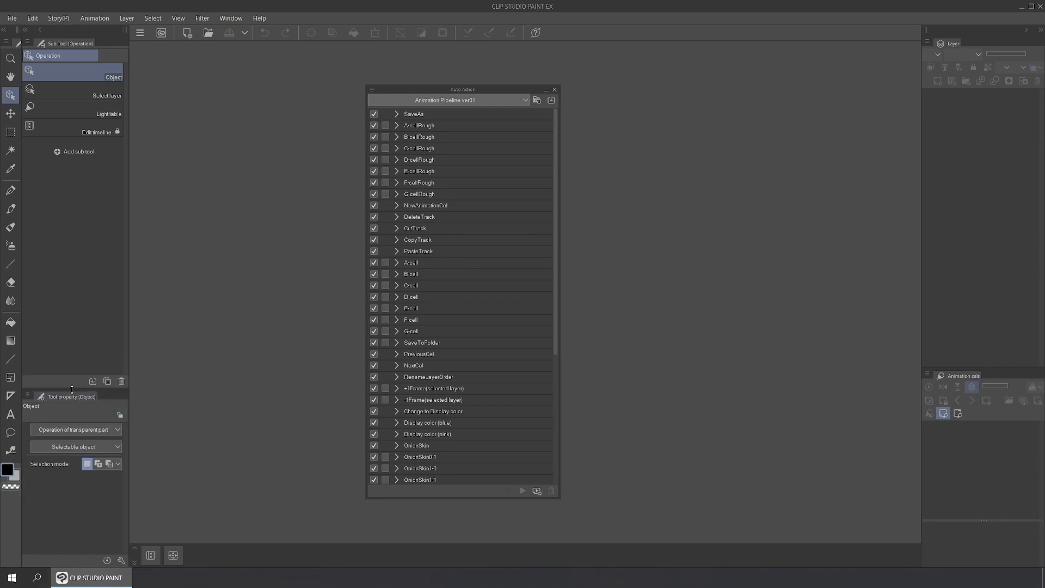
pyautogui.moveTo(73, 382); pyautogui.dragTo(73, 283)
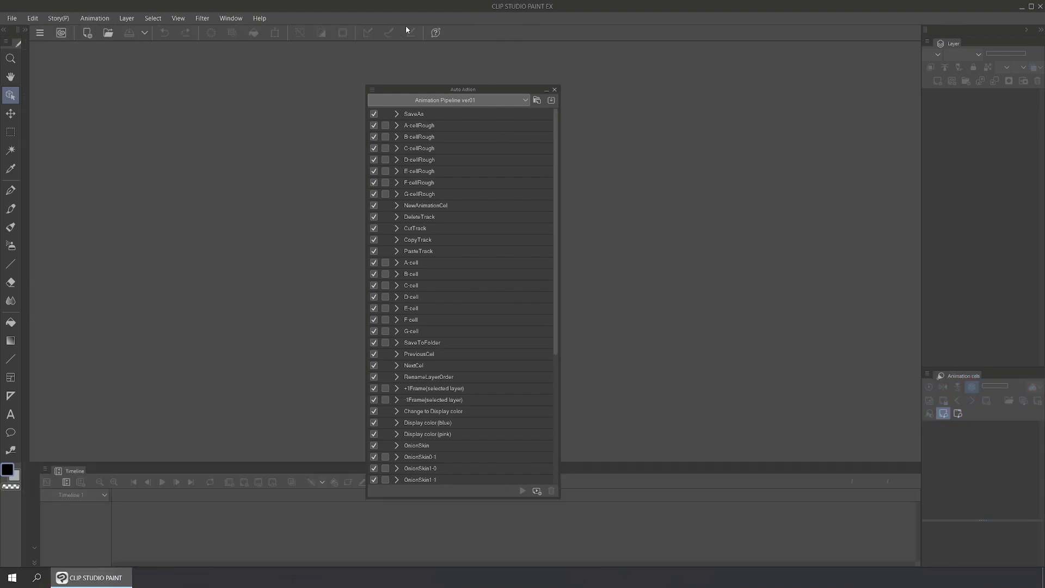
# Delete the support, snapping, selection and clearing commands from the command bar, keeping the file and undo commands.
pyautogui.rightClick(432, 31)
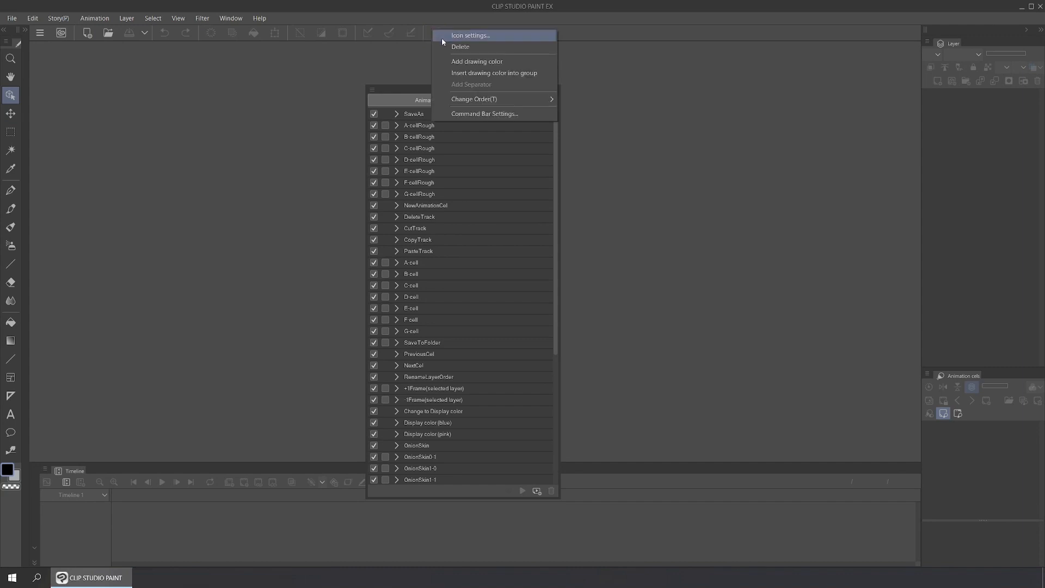
pyautogui.click(443, 45)
pyautogui.rightClick(368, 36)
pyautogui.click(382, 53)
pyautogui.rightClick(347, 33)
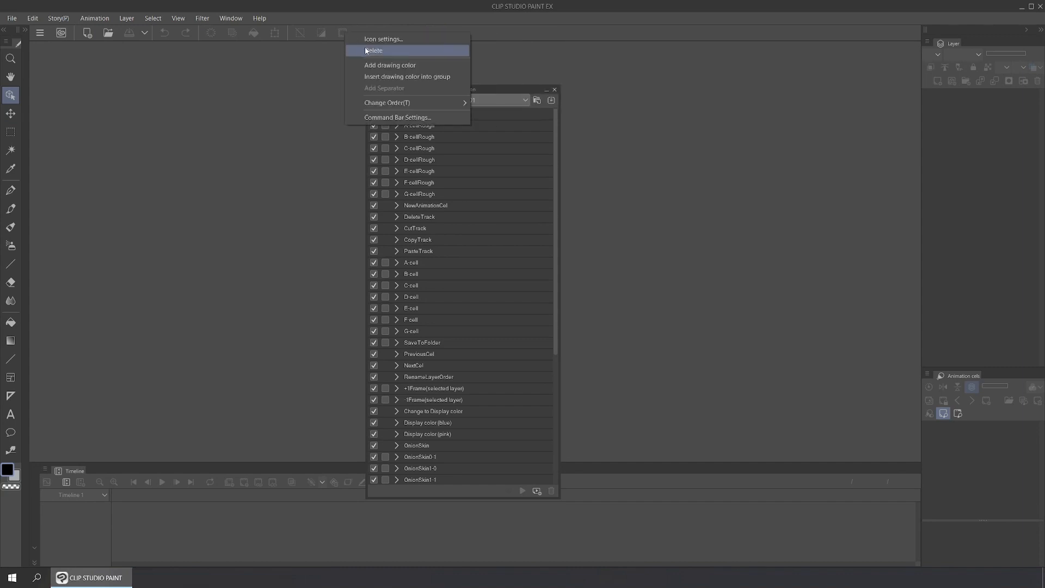
pyautogui.click(365, 49)
pyautogui.rightClick(321, 31)
pyautogui.click(337, 48)
pyautogui.rightClick(302, 34)
pyautogui.click(325, 53)
pyautogui.rightClick(212, 34)
pyautogui.click(230, 50)
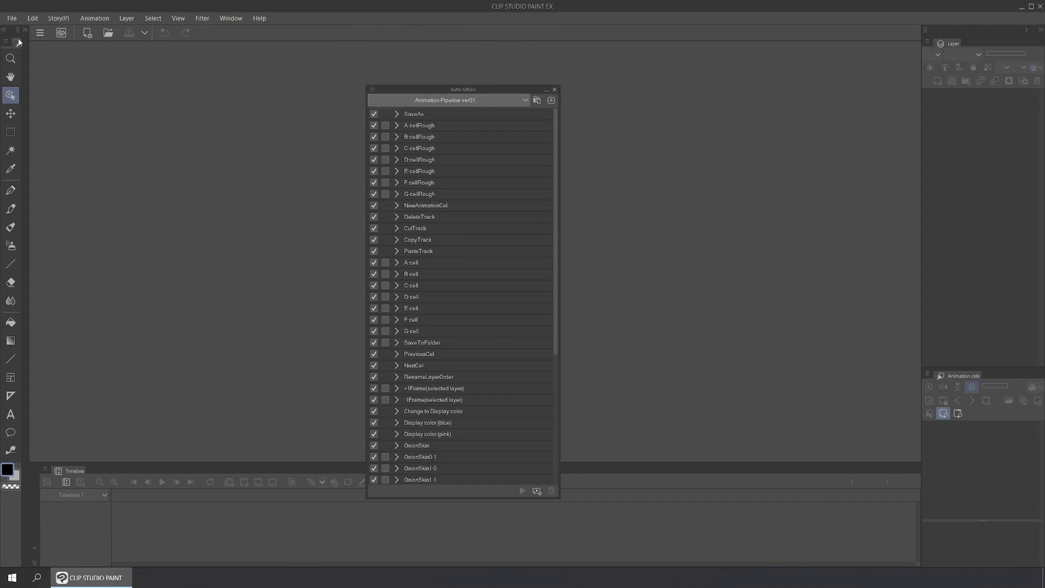
# Pull Close window out of the Save group on the command bar and add the SaveAs auto action beside Save.
pyautogui.click(144, 34)
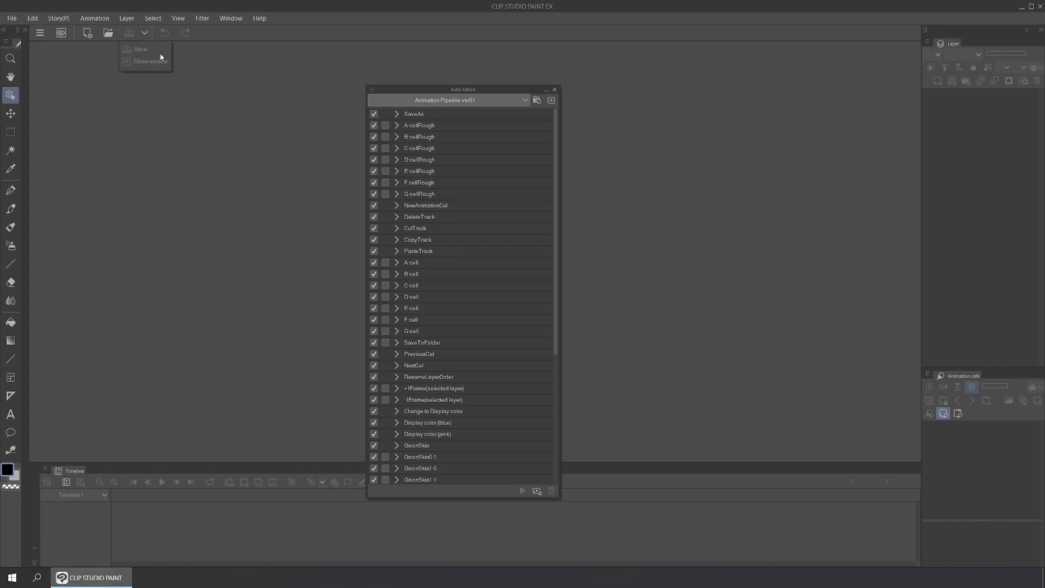
pyautogui.moveTo(144, 61); pyautogui.dragTo(151, 40)
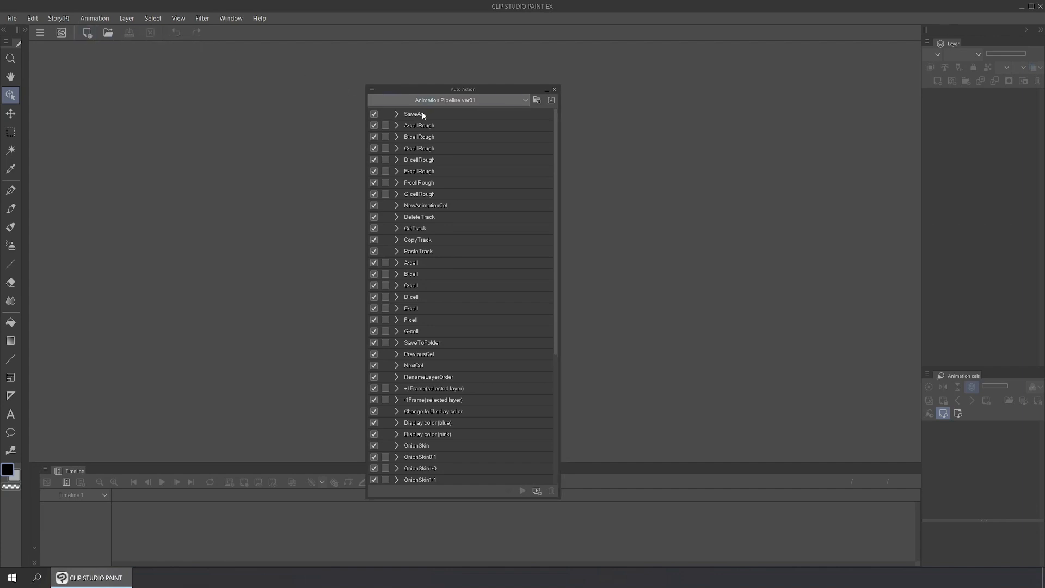
pyautogui.moveTo(423, 113)
pyautogui.mouseDown()
pyautogui.moveTo(175, 64)
pyautogui.moveTo(162, 37)
pyautogui.moveTo(140, 37)
pyautogui.mouseUp()
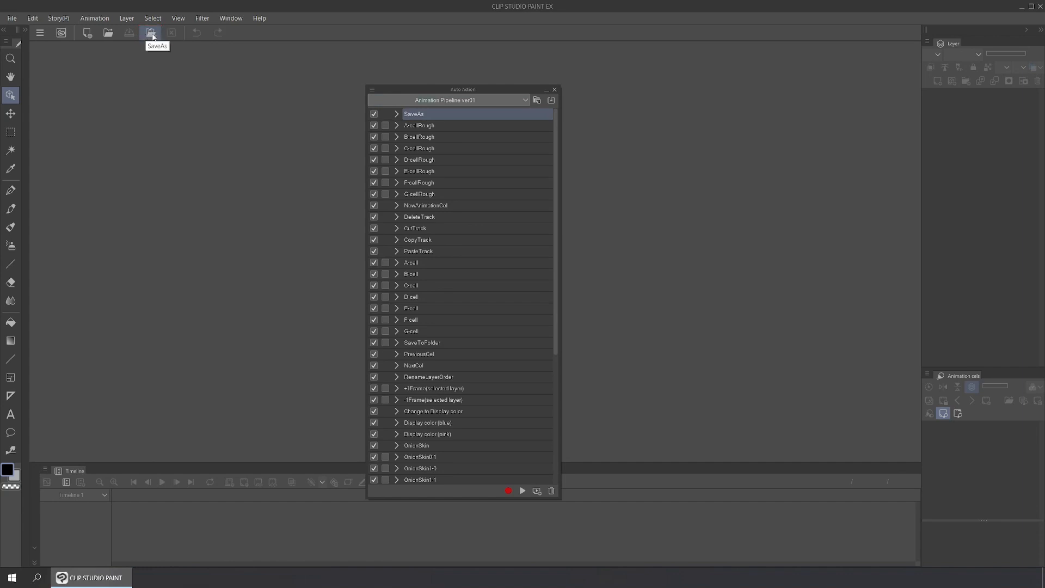
# Change the icon of the SaveAs command on the command bar to the image 01-SaveAs.png.
pyautogui.rightClick(149, 36)
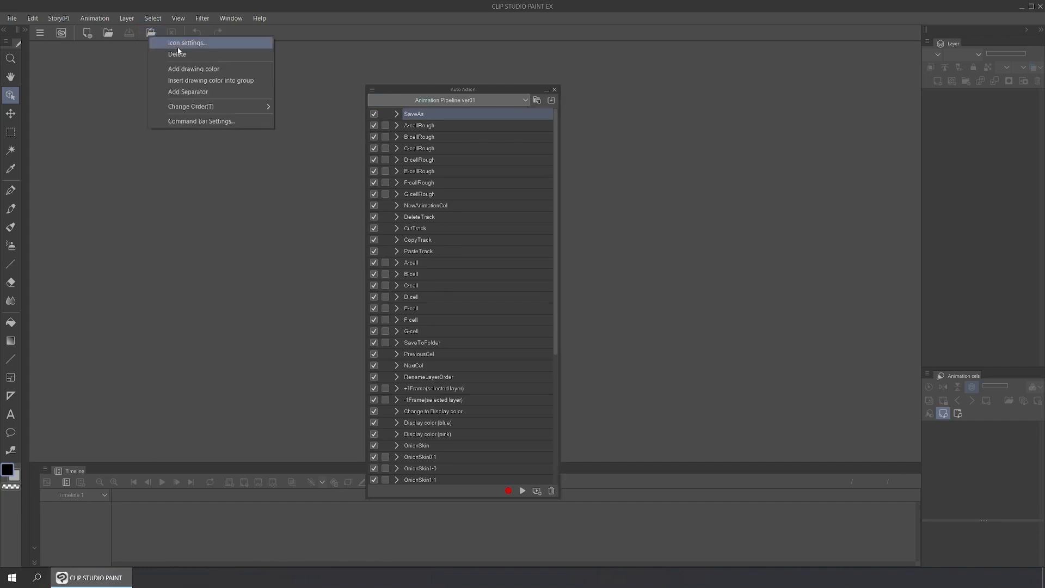
pyautogui.click(212, 44)
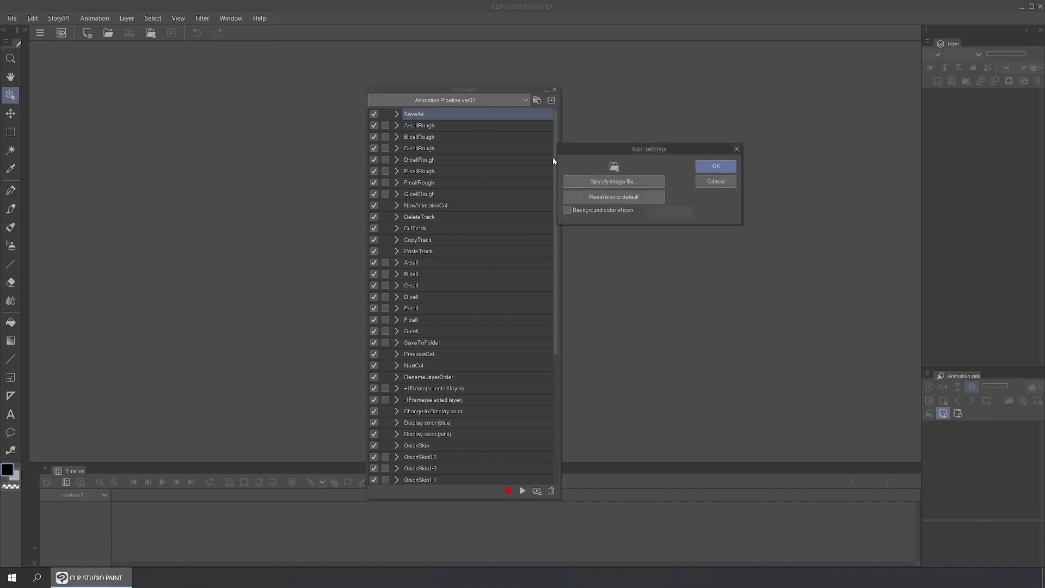
pyautogui.click(589, 182)
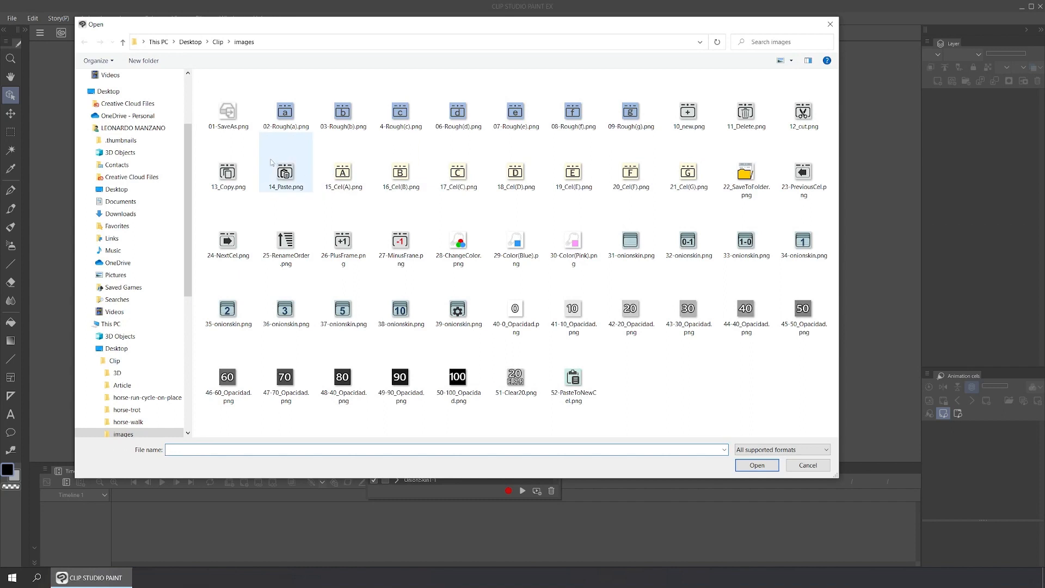
pyautogui.click(231, 120)
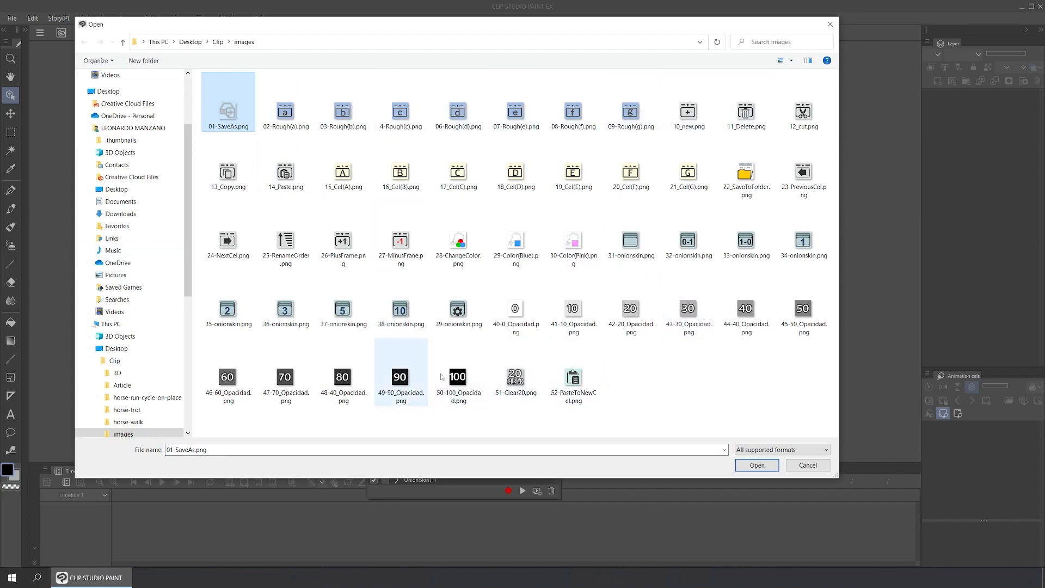
pyautogui.click(771, 468)
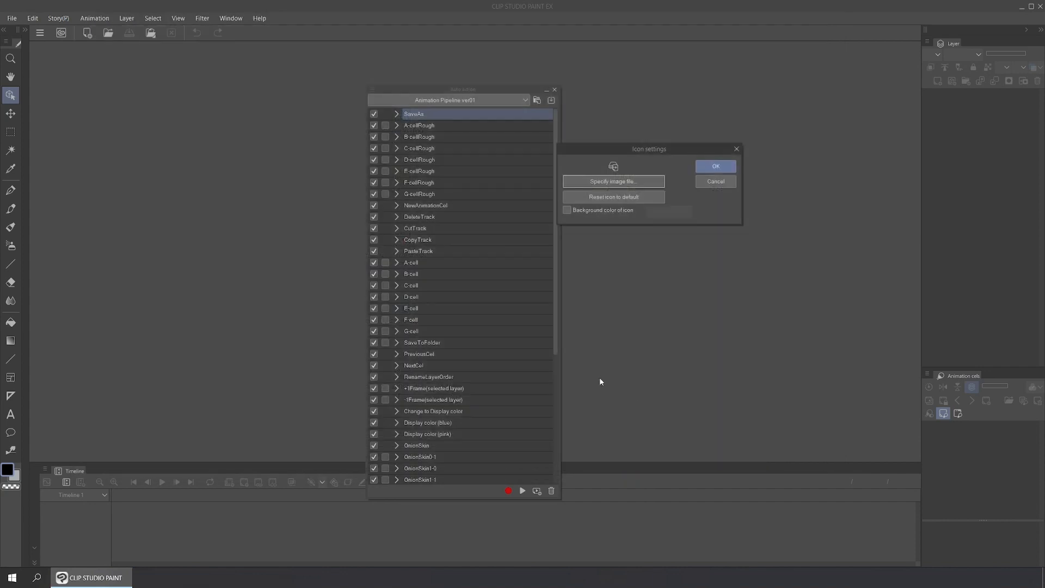
pyautogui.press('Return')
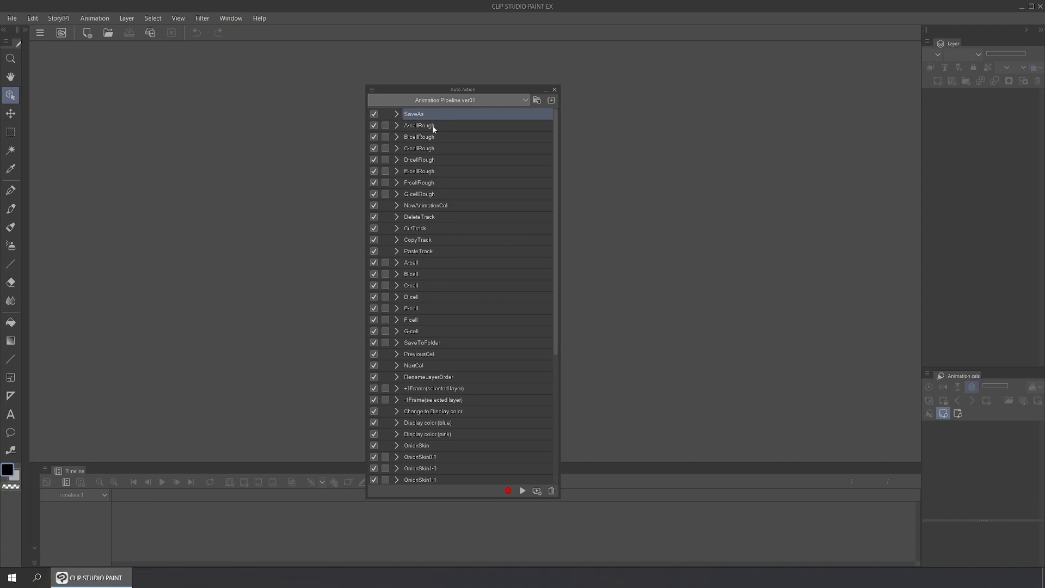
# Add the auto actions A-cellRough through G-cellRough to the command bar as a single grouped command.
pyautogui.moveTo(432, 125); pyautogui.dragTo(248, 34)
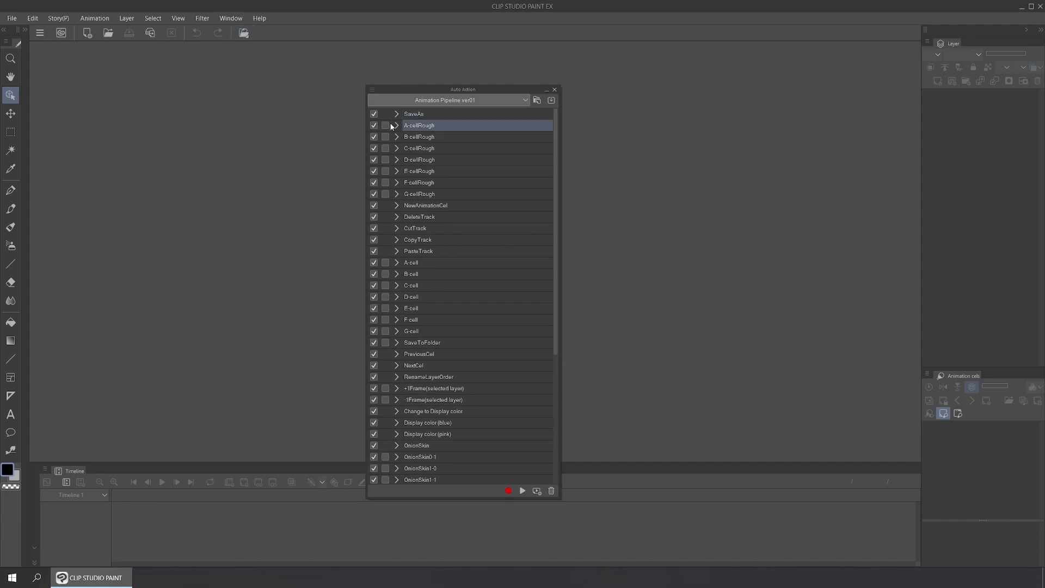
pyautogui.moveTo(413, 137); pyautogui.dragTo(248, 35)
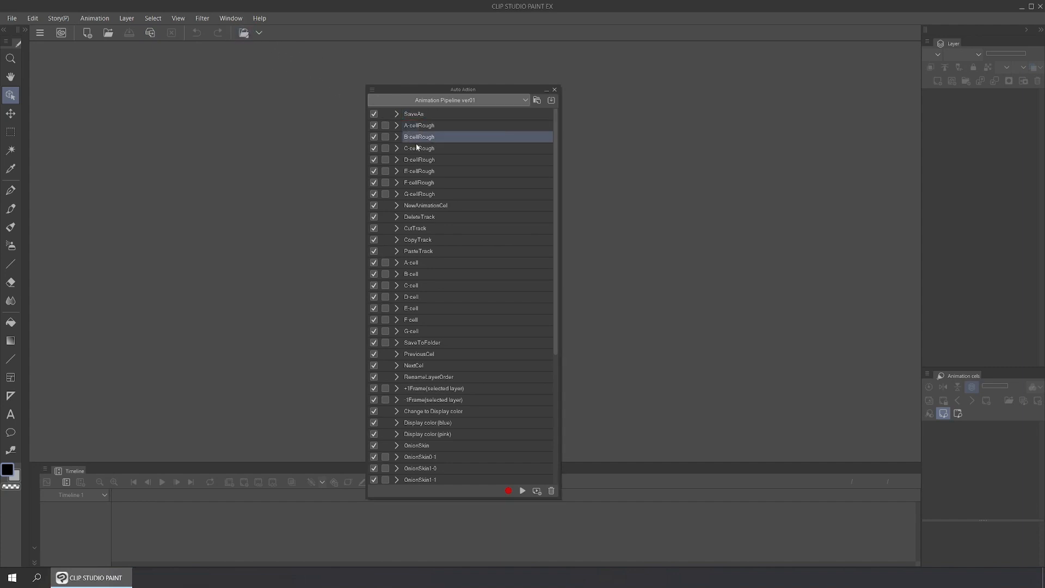
pyautogui.doubleClick(418, 148)
pyautogui.click(419, 160)
pyautogui.moveTo(418, 148); pyautogui.dragTo(248, 35)
pyautogui.moveTo(416, 160); pyautogui.dragTo(247, 36)
pyautogui.moveTo(419, 183); pyautogui.dragTo(286, 34)
pyautogui.click(259, 34)
pyautogui.rightClick(281, 34)
pyautogui.click(302, 43)
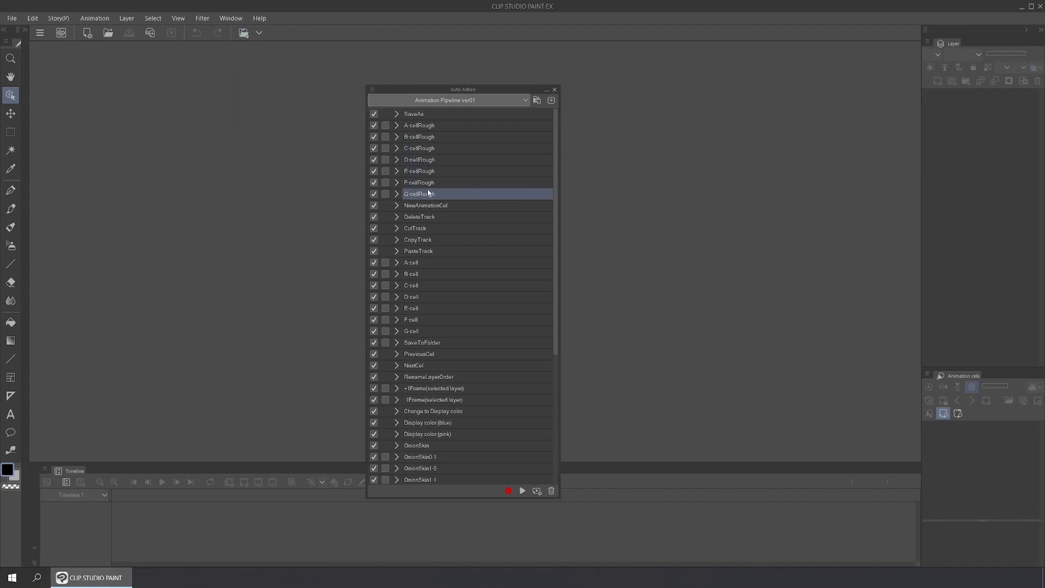
# Add the G-cellRough auto action to the grouped rough cell command on the command bar.
pyautogui.moveTo(428, 194); pyautogui.dragTo(248, 36)
pyautogui.click(259, 33)
pyautogui.click(434, 207)
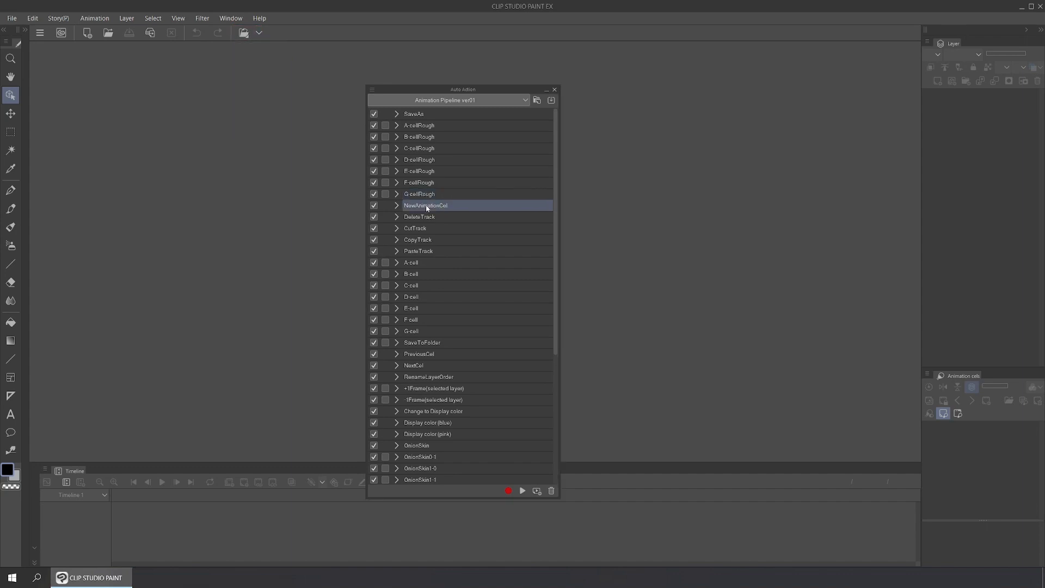
# Add the auto actions NewAnimationCel, DeleteTrack, CutTrack, CopyTrack and PasteTrack to the command bar as separate commands.
pyautogui.moveTo(434, 207); pyautogui.dragTo(322, 39)
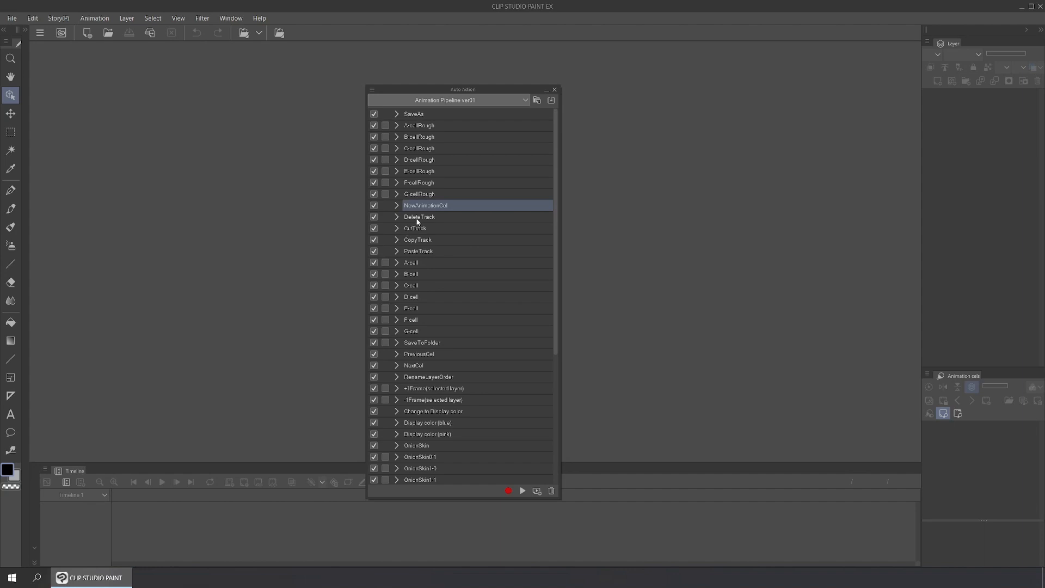
pyautogui.moveTo(417, 222); pyautogui.dragTo(298, 34)
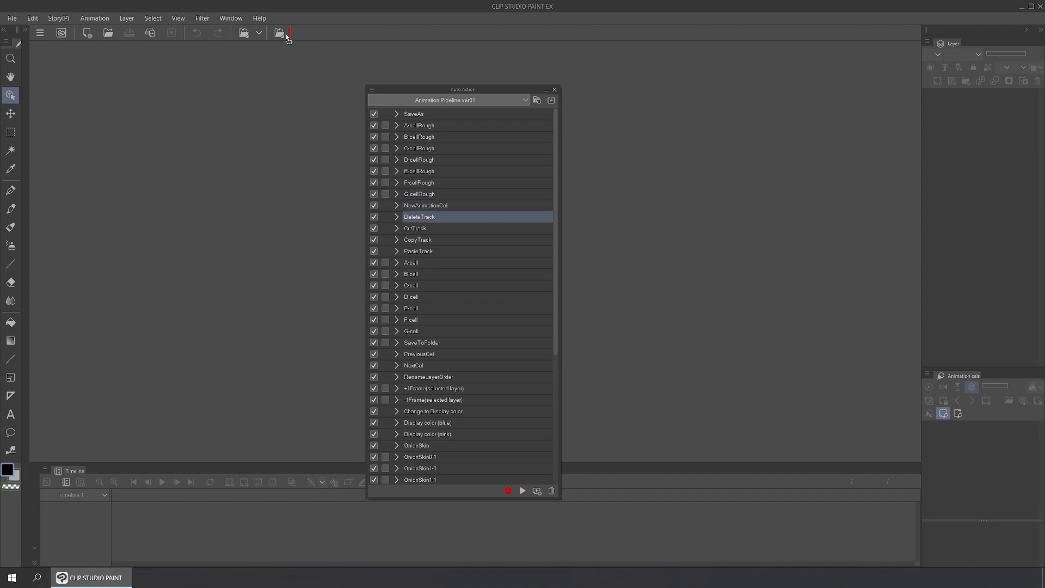
pyautogui.moveTo(289, 34); pyautogui.dragTo(289, 39)
pyautogui.moveTo(408, 231); pyautogui.dragTo(311, 39)
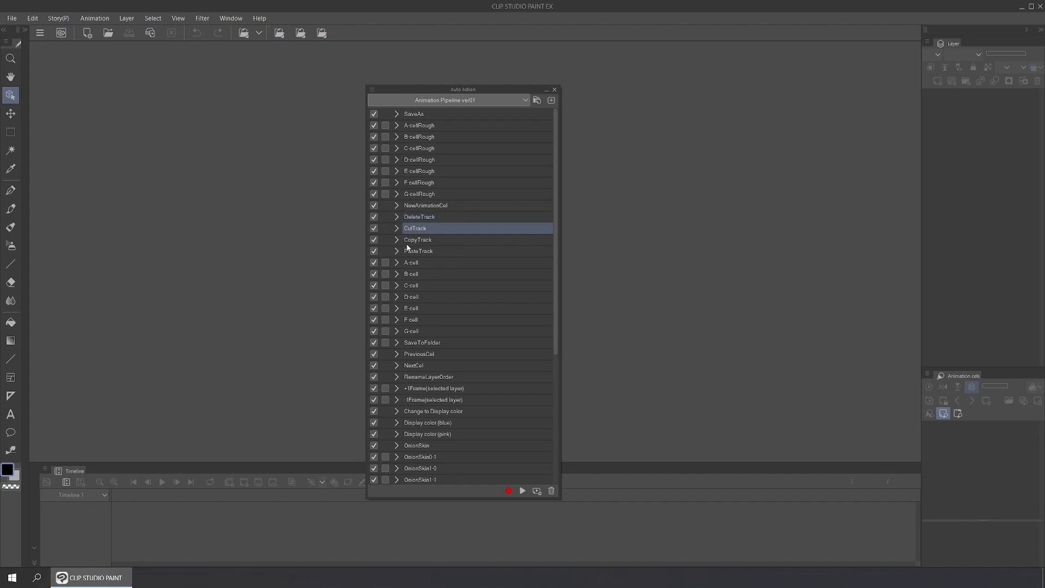
pyautogui.moveTo(413, 239); pyautogui.dragTo(353, 39)
# Add the auto actions A-cell through G-cell to the command bar as a single grouped command.
pyautogui.moveTo(419, 262)
pyautogui.mouseDown()
pyautogui.moveTo(368, 39)
pyautogui.moveTo(401, 31)
pyautogui.mouseUp()
pyautogui.moveTo(429, 273); pyautogui.dragTo(387, 35)
pyautogui.moveTo(412, 297); pyautogui.dragTo(389, 37)
pyautogui.moveTo(422, 319); pyautogui.dragTo(394, 28)
# Add SaveToFolder, PreviousCel, NextCel, RenameLayerOrder, the +1Frame and -1Frame actions and the three display color actions to the command bar as separate commands.
pyautogui.moveTo(429, 342); pyautogui.dragTo(447, 31)
pyautogui.moveTo(427, 365); pyautogui.dragTo(498, 35)
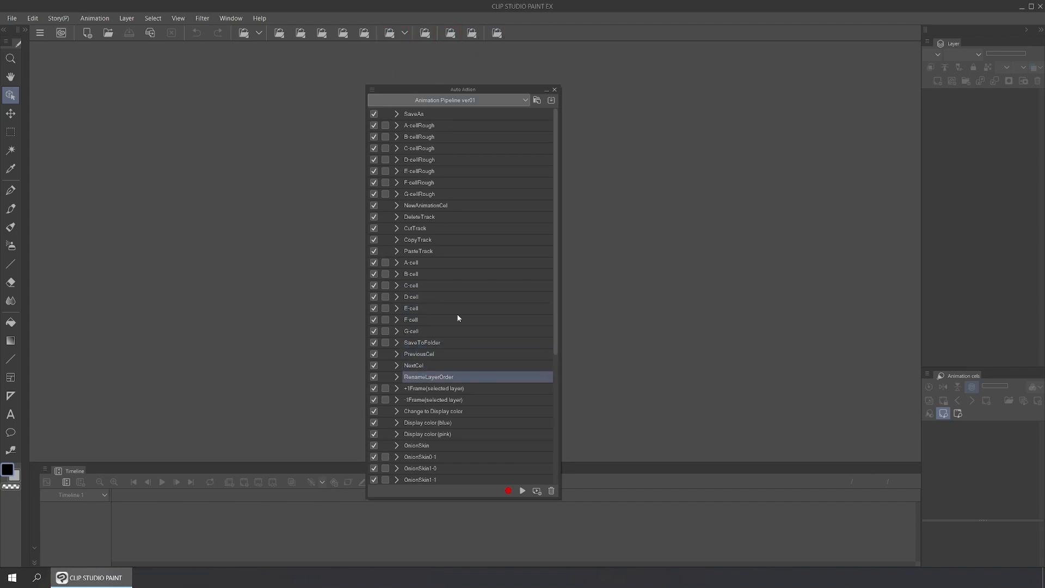
pyautogui.moveTo(430, 388); pyautogui.dragTo(524, 35)
pyautogui.moveTo(430, 399); pyautogui.dragTo(542, 35)
pyautogui.moveTo(430, 411); pyautogui.dragTo(579, 34)
pyautogui.moveTo(429, 433); pyautogui.dragTo(598, 36)
# Add the auto actions OnionSkin through OnionSkin10-10 to the command bar as a single grouped command.
pyautogui.moveTo(428, 445); pyautogui.dragTo(639, 34)
pyautogui.scroll(-6, 459, 327)
pyautogui.moveTo(430, 261); pyautogui.dragTo(636, 34)
pyautogui.moveTo(431, 274); pyautogui.dragTo(432, 277)
pyautogui.moveTo(588, 98); pyautogui.dragTo(637, 33)
pyautogui.moveTo(428, 319); pyautogui.dragTo(636, 33)
# Add the auto actions 0% through 100% to the command bar as a single grouped command.
pyautogui.moveTo(428, 341); pyautogui.dragTo(672, 33)
pyautogui.moveTo(425, 364); pyautogui.dragTo(672, 33)
pyautogui.moveTo(422, 388); pyautogui.dragTo(672, 34)
pyautogui.moveTo(422, 399); pyautogui.dragTo(672, 34)
pyautogui.moveTo(422, 411); pyautogui.dragTo(672, 33)
pyautogui.moveTo(422, 433); pyautogui.dragTo(672, 33)
pyautogui.moveTo(422, 444); pyautogui.dragTo(672, 34)
# Add the opacity auto action to the end of the command bar and close the Auto Action palette.
pyautogui.moveTo(428, 468); pyautogui.dragTo(730, 32)
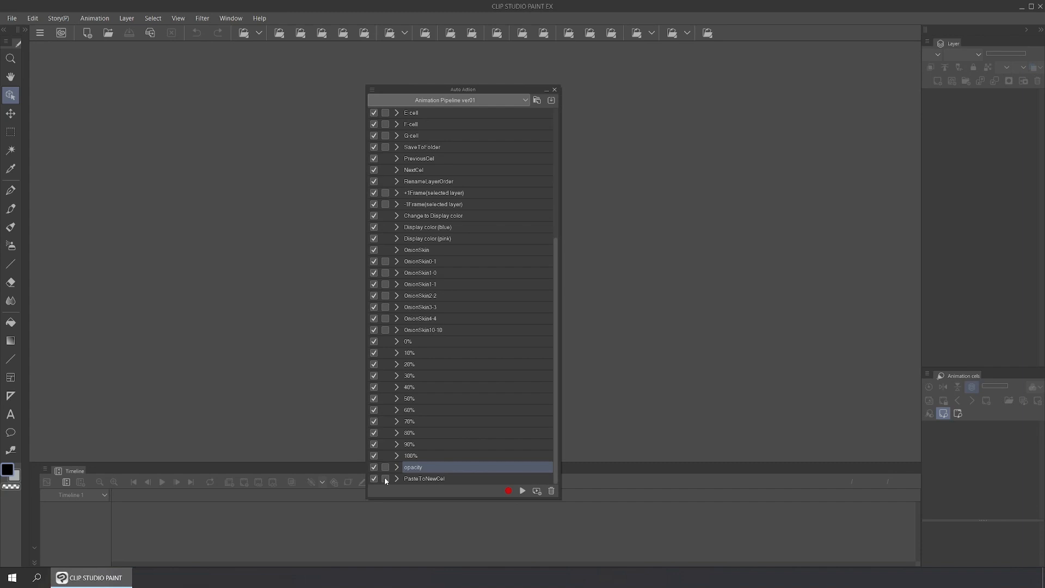
pyautogui.click(555, 91)
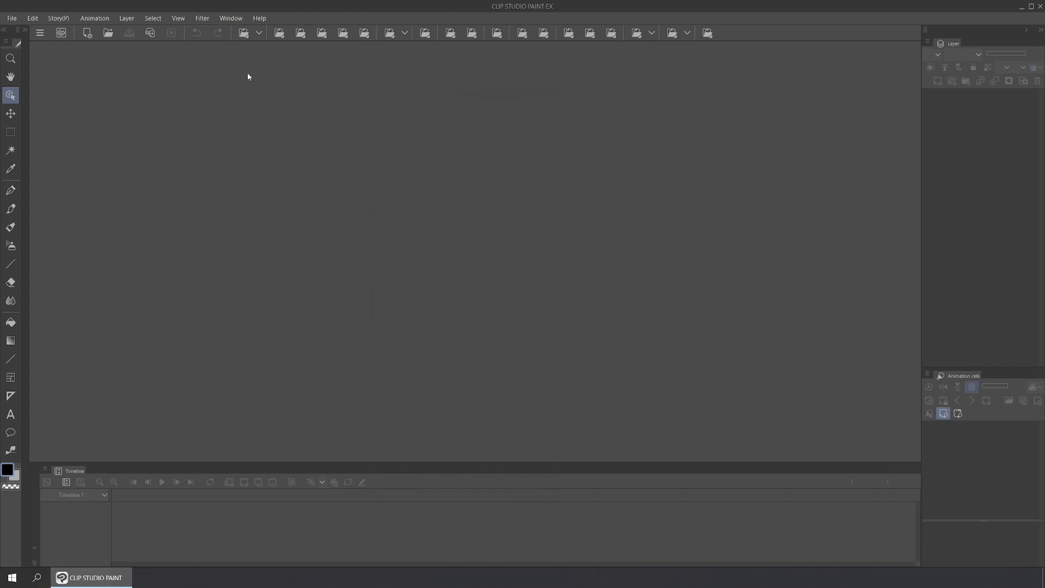
# Change the icon of the A-cellRough command on the command bar to the image 02-Rough(a).png.
pyautogui.click(244, 32)
pyautogui.rightClick(243, 51)
pyautogui.click(270, 58)
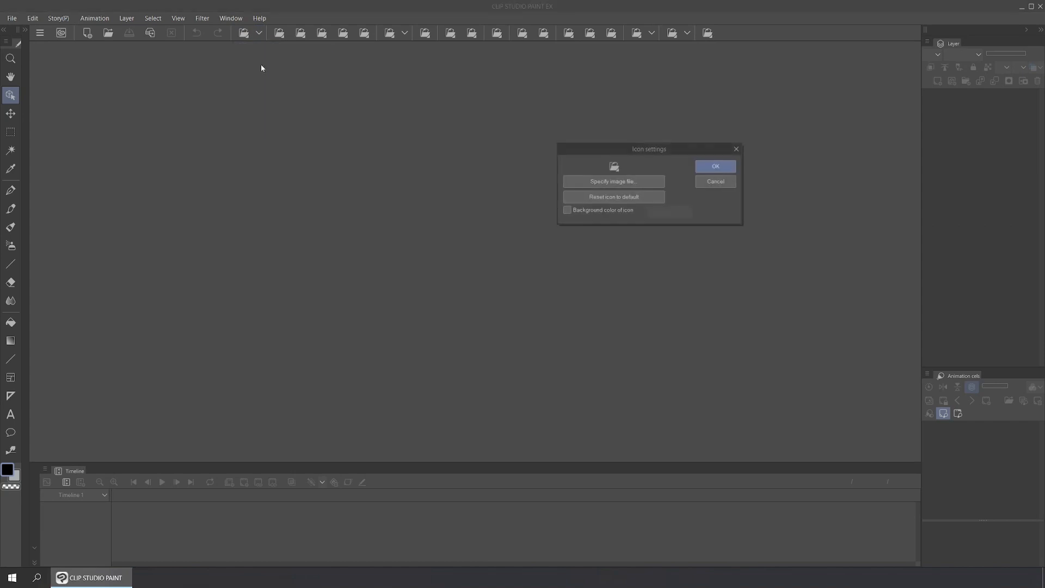
pyautogui.click(613, 182)
pyautogui.doubleClick(284, 108)
pyautogui.click(713, 167)
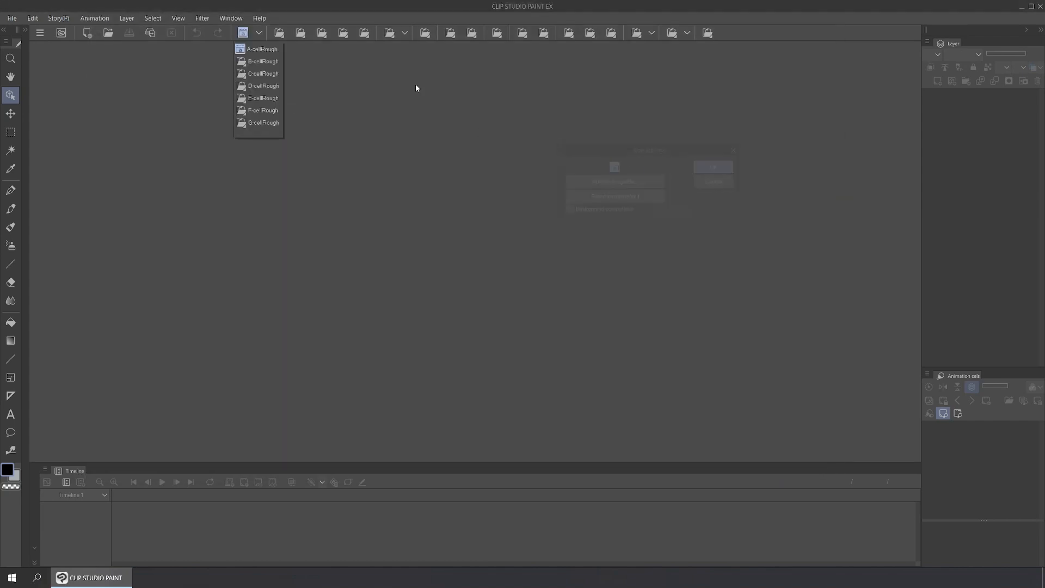
# Change the icon of the B-cellRough command in the rough cell group to 03-Rough(b).png.
pyautogui.rightClick(254, 62)
pyautogui.click(274, 70)
pyautogui.click(591, 180)
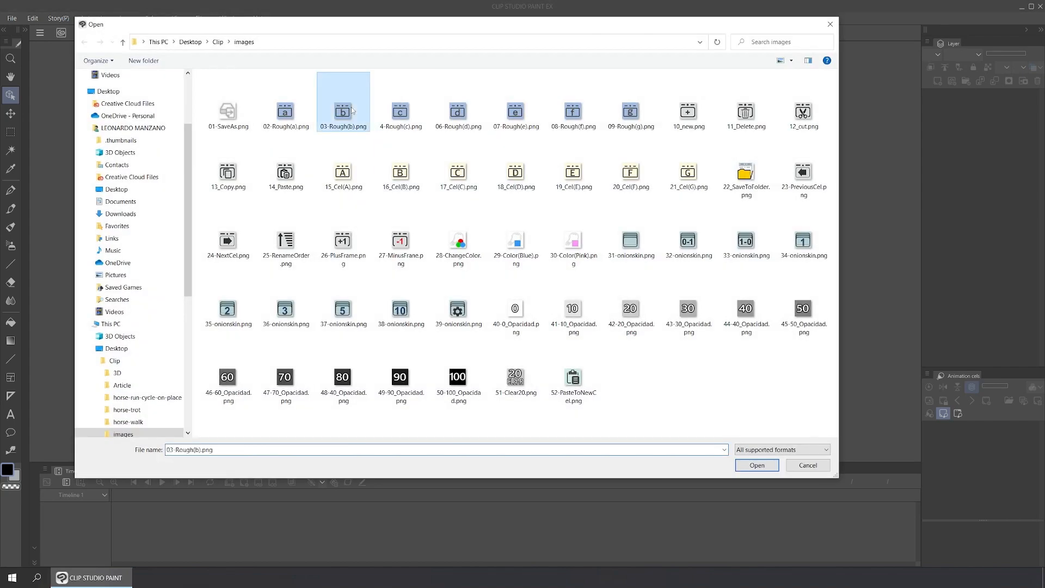
pyautogui.doubleClick(343, 98)
pyautogui.click(716, 166)
# Change the icon of the C-cellRough command in the rough cell group to 4-Rough(c).png.
pyautogui.rightClick(254, 72)
pyautogui.click(274, 79)
pyautogui.click(612, 180)
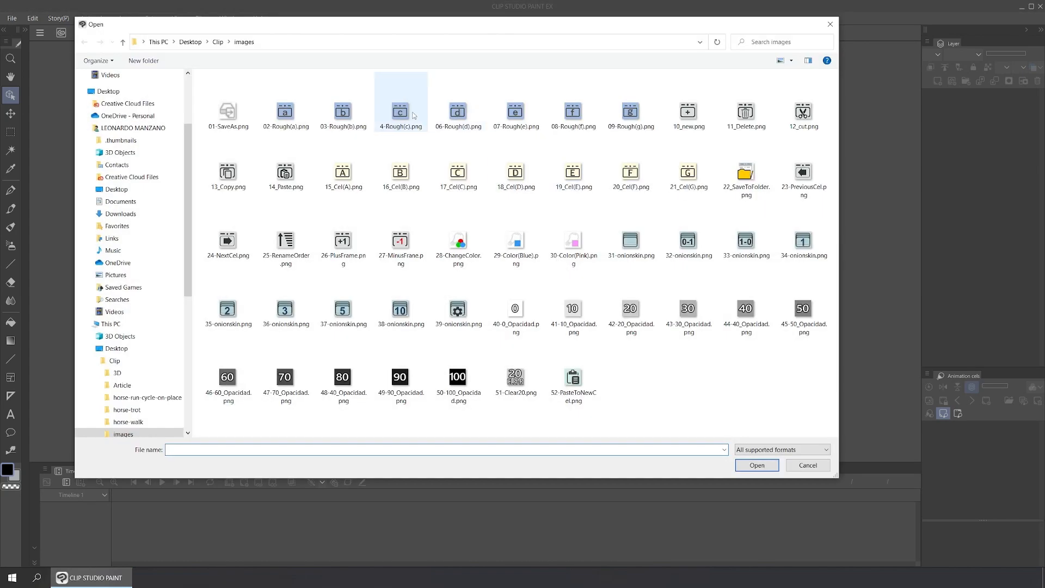
pyautogui.doubleClick(401, 106)
pyautogui.click(716, 165)
# Change the icon of the D-cellRough command in the rough cell group to 06-Rough(d).png.
pyautogui.rightClick(254, 81)
pyautogui.click(273, 88)
pyautogui.click(617, 181)
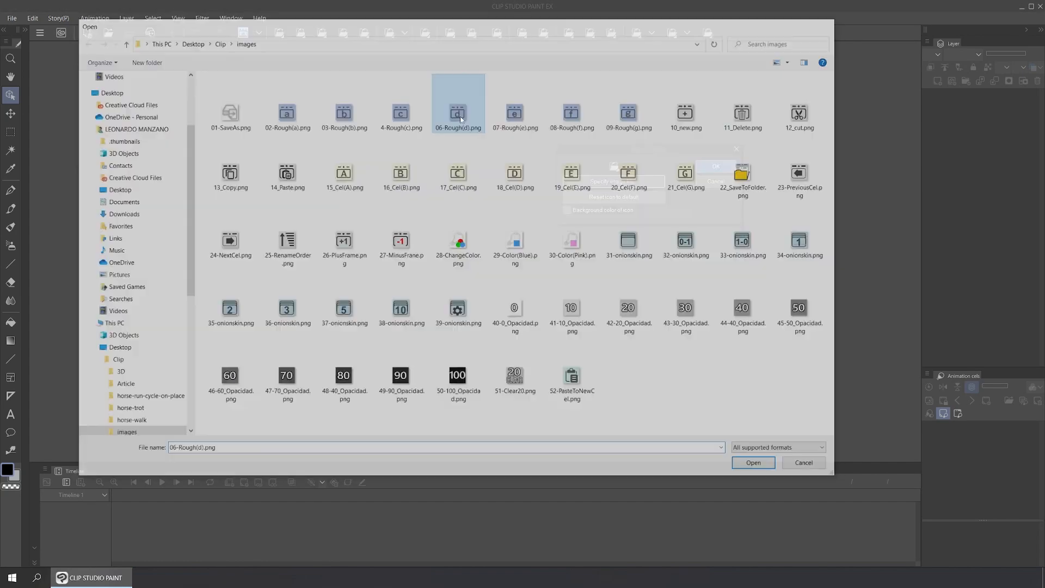
pyautogui.doubleClick(457, 111)
pyautogui.click(715, 166)
# Change the icon of the E-cellRough command in the rough cell group to 07-Rough(e).png.
pyautogui.rightClick(253, 91)
pyautogui.click(274, 97)
pyautogui.click(614, 180)
pyautogui.doubleClick(515, 111)
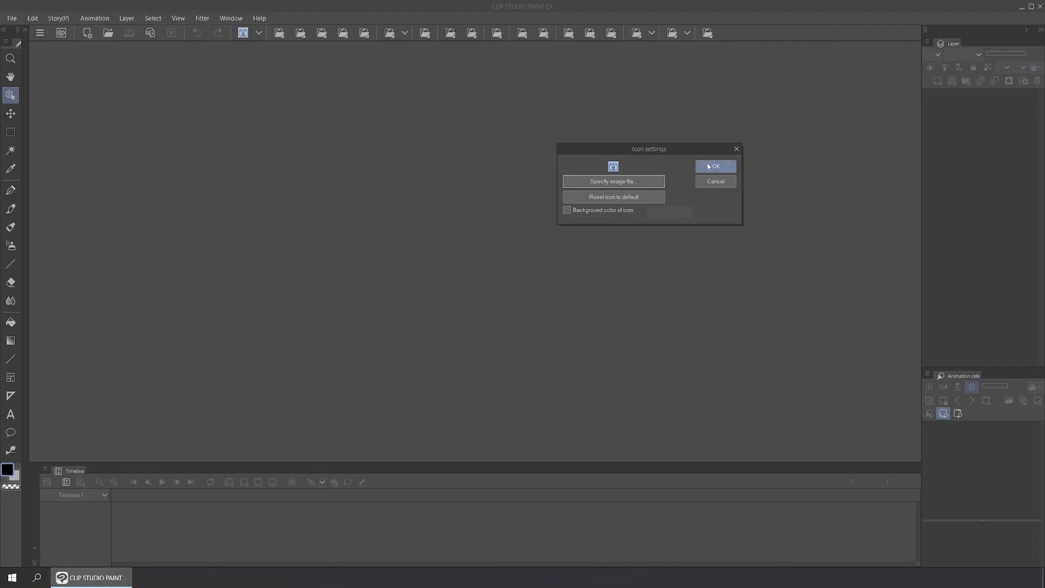
pyautogui.click(715, 166)
# Change the icon of the F-cellRough command in the rough cell group to 08-Rough(f).png.
pyautogui.rightClick(254, 99)
pyautogui.click(274, 107)
pyautogui.click(614, 181)
pyautogui.click(575, 114)
pyautogui.doubleClick(575, 114)
pyautogui.click(715, 166)
# Change the icon of the G-cellRough command in the rough cell group to 09-Rough(g).png.
pyautogui.click(259, 33)
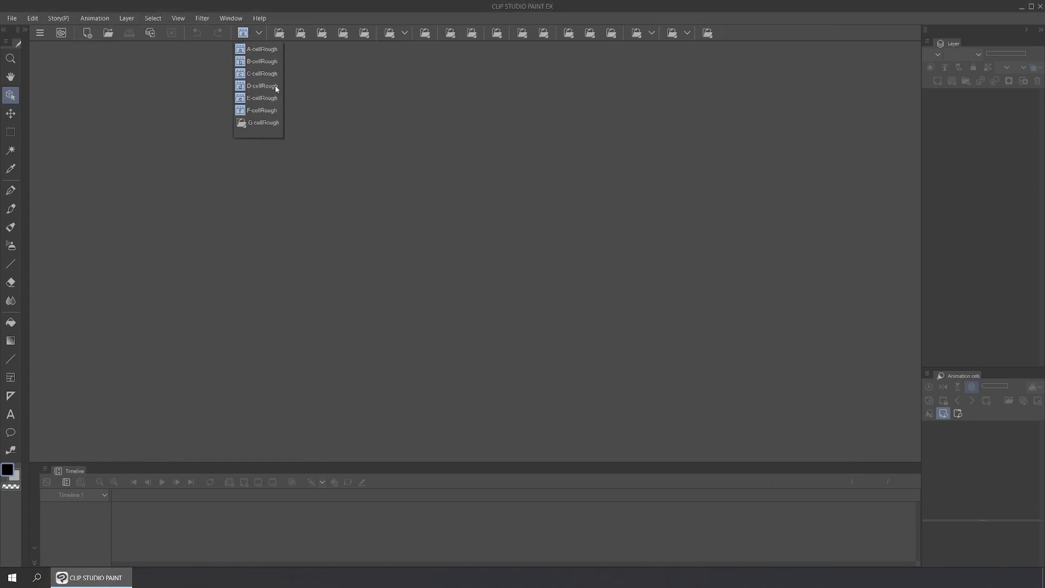
pyautogui.rightClick(277, 123)
pyautogui.click(300, 129)
pyautogui.click(613, 180)
pyautogui.doubleClick(630, 112)
pyautogui.click(716, 166)
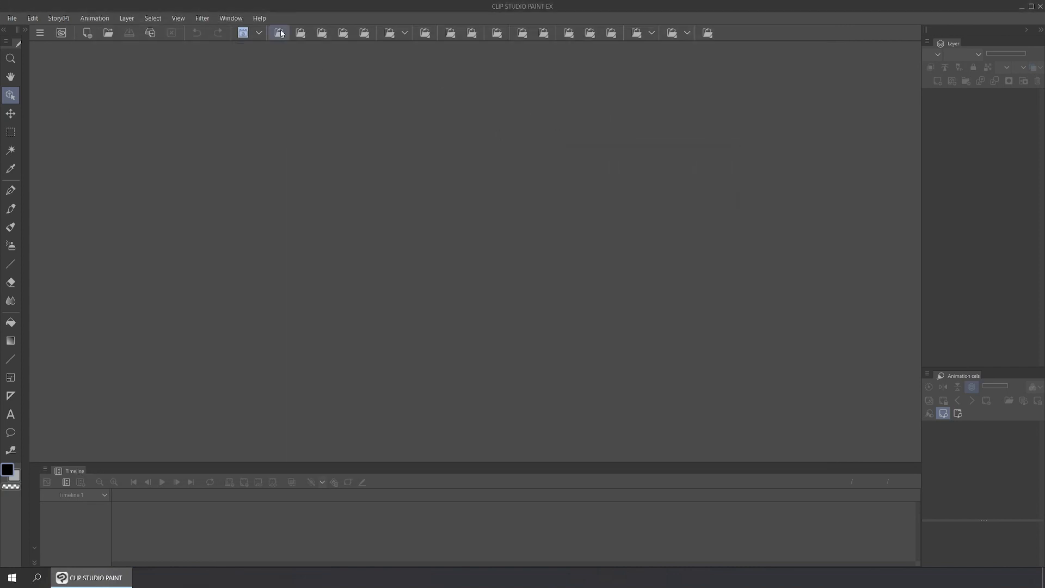
# Change the icon of the NewAnimationCel command on the command bar to the image 10_new.png.
pyautogui.rightClick(280, 33)
pyautogui.click(302, 39)
pyautogui.click(613, 180)
pyautogui.doubleClick(693, 112)
pyautogui.click(710, 165)
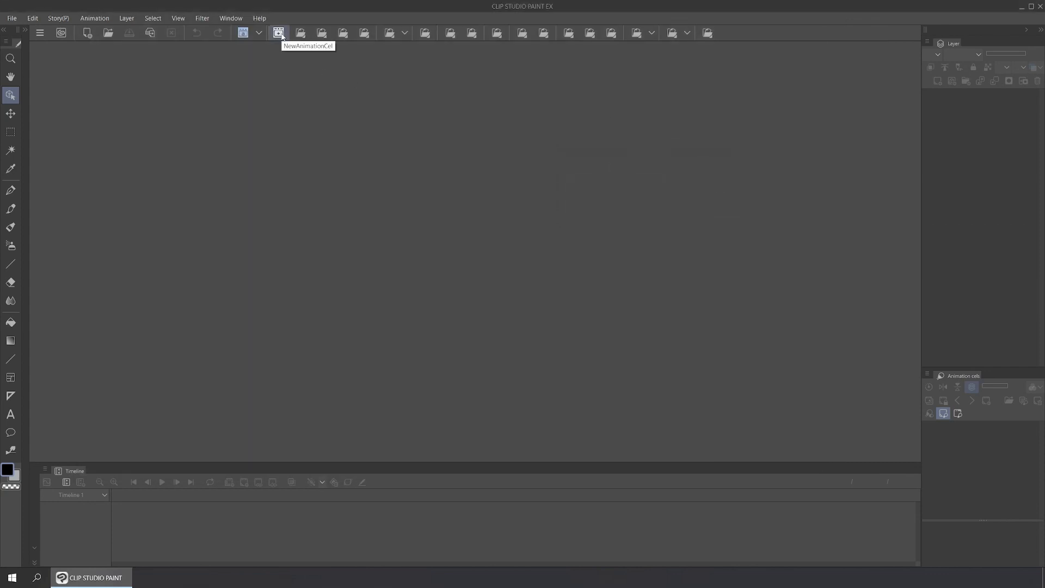
# Change the icon of the DeleteTrack command on the command bar to the image 11_Delete.png.
pyautogui.rightClick(300, 32)
pyautogui.click(322, 38)
pyautogui.click(613, 180)
pyautogui.doubleClick(744, 112)
pyautogui.click(715, 166)
# Change the icon of the CutTrack command on the command bar to the image 12_cut.png.
pyautogui.rightClick(322, 33)
pyautogui.click(343, 39)
pyautogui.click(716, 167)
# Change the icon of the CopyTrack command on the command bar to the image 13_Copy.png.
pyautogui.rightClick(343, 33)
pyautogui.click(365, 38)
pyautogui.click(613, 180)
pyautogui.doubleClick(196, 174)
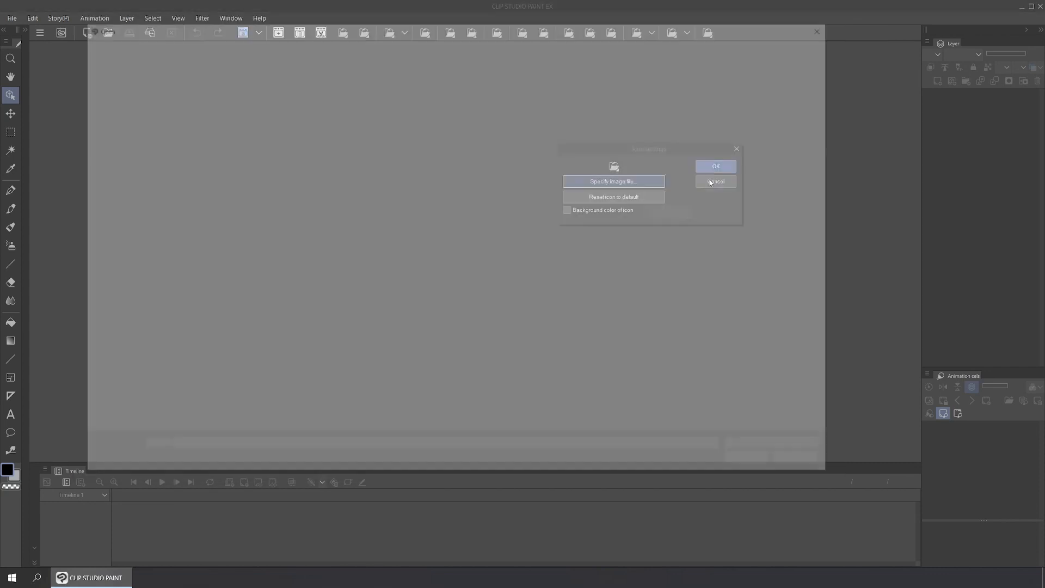
pyautogui.click(715, 167)
# Change the icon of the PasteTrack command on the command bar to the image 14_Paste.png.
pyautogui.rightClick(367, 31)
pyautogui.click(401, 37)
pyautogui.click(723, 168)
# Set the icons of the grouped A-cell through G-cell commands to the images 15_Cel(A).png through 21_Cel(G).png.
pyautogui.click(405, 33)
pyautogui.click(607, 183)
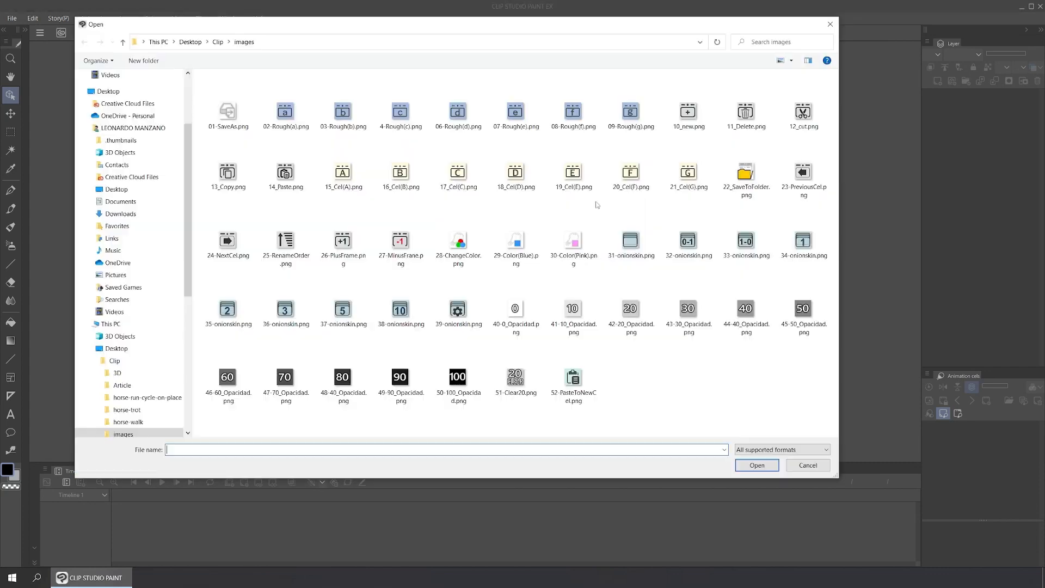
pyautogui.doubleClick(399, 175)
pyautogui.click(716, 167)
pyautogui.click(607, 184)
pyautogui.click(716, 167)
pyautogui.click(500, 125)
pyautogui.click(614, 182)
pyautogui.doubleClick(687, 163)
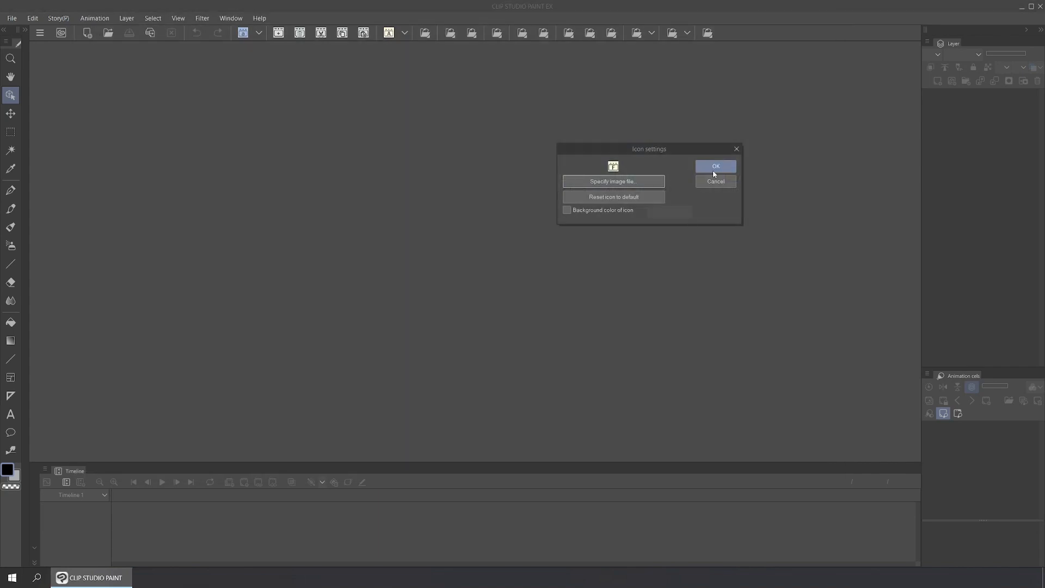
pyautogui.click(713, 169)
# Set the icons of SaveToFolder, PreviousCel and NextCel on the command bar to 22_SaveToFolder.png, 23-PreviousCel.png and 24-NextCel.png.
pyautogui.rightClick(425, 33)
pyautogui.click(613, 181)
pyautogui.doubleClick(804, 168)
pyautogui.click(714, 167)
# Set the RenameLayerOrder icon to 25-RenameOrder.png and the +1Frame(selected layer) icon to 26-PlusFrame.png.
pyautogui.rightClick(496, 36)
pyautogui.click(525, 45)
pyautogui.click(613, 182)
pyautogui.doubleClick(350, 237)
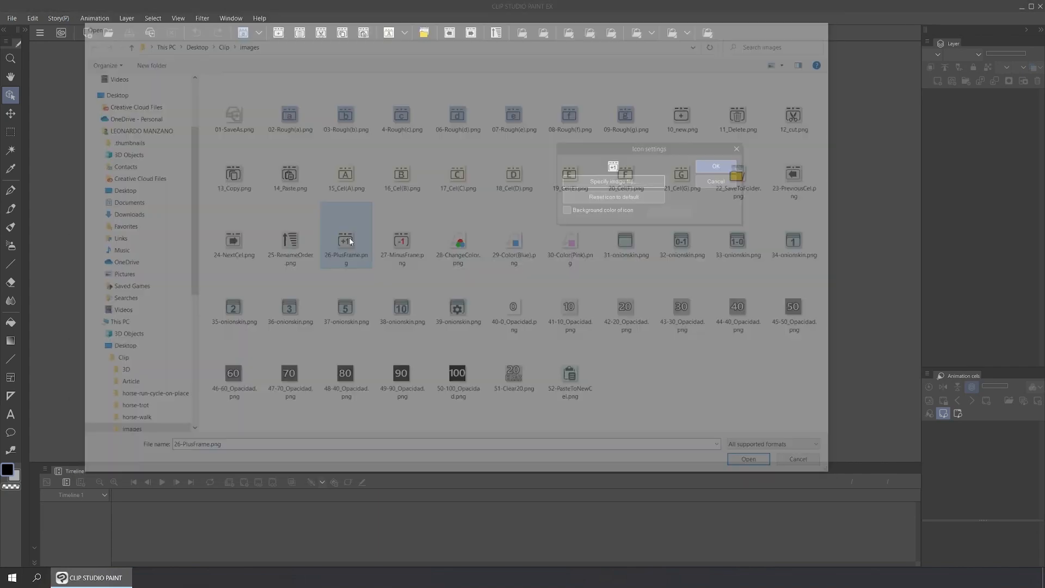
pyautogui.click(716, 167)
# Set the -1Frame icon to 27-MinusFrame.png and the three display color icons to 28-ChangeColor.png, 29-Color(Blue).png and 30-Color(Pink).png.
pyautogui.rightClick(568, 33)
pyautogui.click(598, 40)
pyautogui.click(616, 181)
pyautogui.click(707, 168)
# Change the icon of the OnionSkin command on the command bar to the image 31-onionskin.png.
pyautogui.click(624, 185)
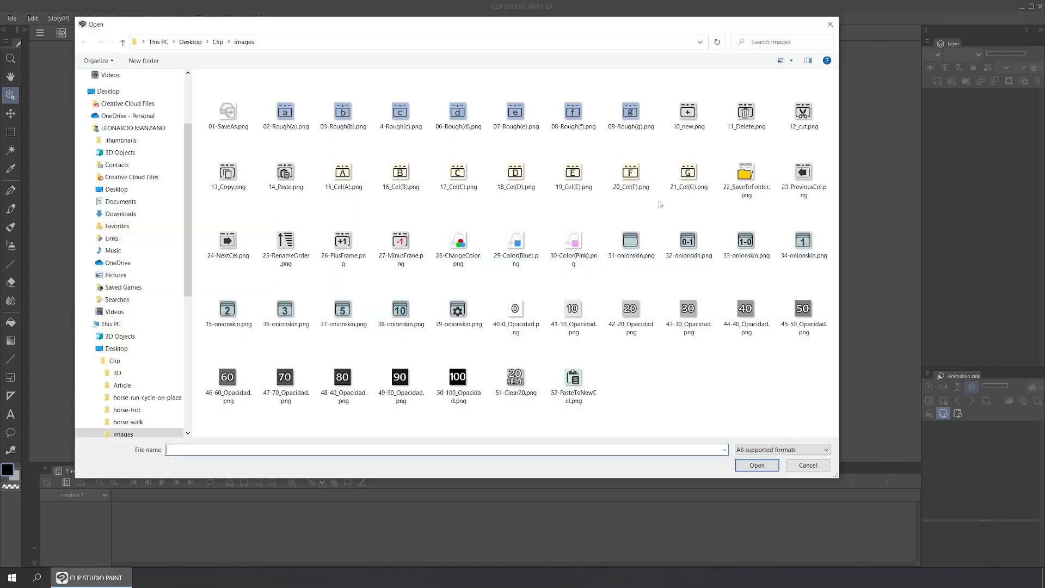
pyautogui.doubleClick(630, 243)
pyautogui.click(715, 166)
# Set the icons of the grouped OnionSkin0-1 through OnionSkin10-10 commands to the images 32-onionskin.png through 38-onionskin.png.
pyautogui.click(651, 32)
pyautogui.rightClick(660, 87)
pyautogui.click(673, 95)
pyautogui.click(613, 181)
pyautogui.click(715, 167)
pyautogui.doubleClick(401, 304)
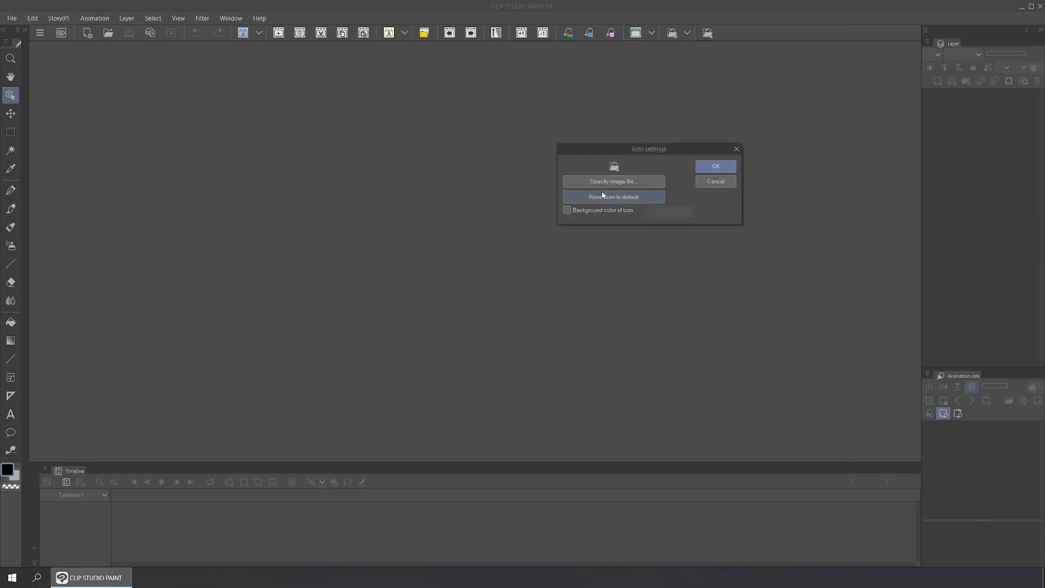
pyautogui.click(716, 167)
pyautogui.click(613, 181)
pyautogui.doubleClick(456, 304)
pyautogui.click(716, 167)
# Add the Onion skin settings menu command from Show animation cels to the command bar and close the Command Bar Settings.
pyautogui.rightClick(768, 33)
pyautogui.click(816, 115)
pyautogui.scroll(-3, 191, 199)
pyautogui.click(194, 185)
pyautogui.click(220, 223)
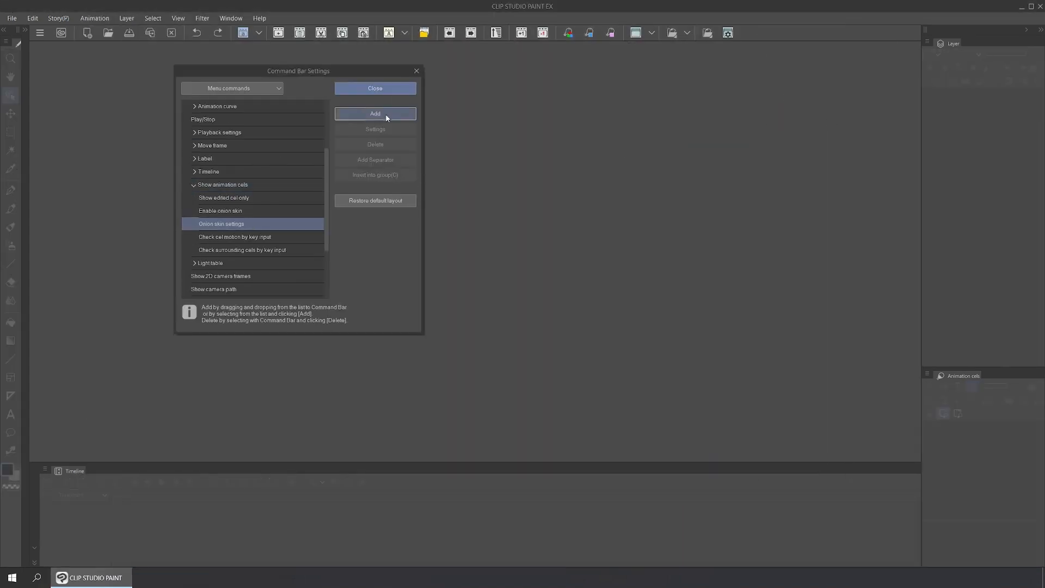
pyautogui.click(386, 114)
pyautogui.click(376, 88)
# Set the grouped Onion skin settings icon to 39-onionskin.png and the 0% and 10% icons to 40-0_Opacidad.png and 41-10_Opacidad.png.
pyautogui.click(716, 166)
pyautogui.click(652, 32)
pyautogui.rightClick(657, 147)
pyautogui.click(613, 182)
pyautogui.click(716, 165)
# Set the icons of the 20% through 60% commands in the opacity group to 42-20_Opacidad.png through 46-60_Opacidad.png.
pyautogui.click(686, 32)
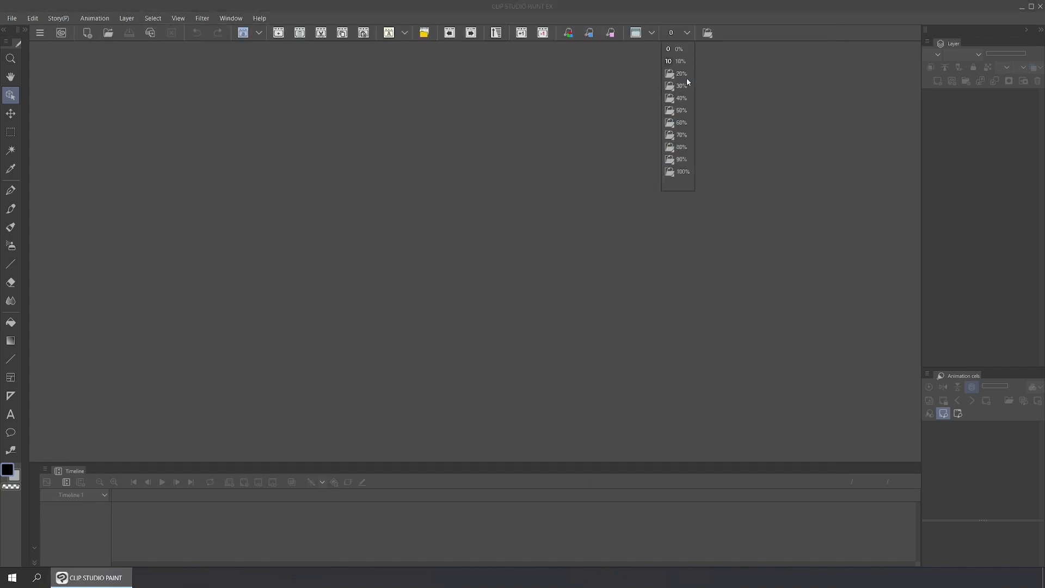
pyautogui.rightClick(686, 78)
pyautogui.click(700, 86)
pyautogui.click(717, 162)
pyautogui.click(662, 184)
pyautogui.click(715, 166)
# Set the icons of the 70%, 80% and 90% commands in the opacity group to 47-70_Opacidad.png, 48-40_Opacidad.png and 49-90_Opacidad.png.
pyautogui.click(687, 33)
pyautogui.rightClick(680, 135)
pyautogui.click(614, 181)
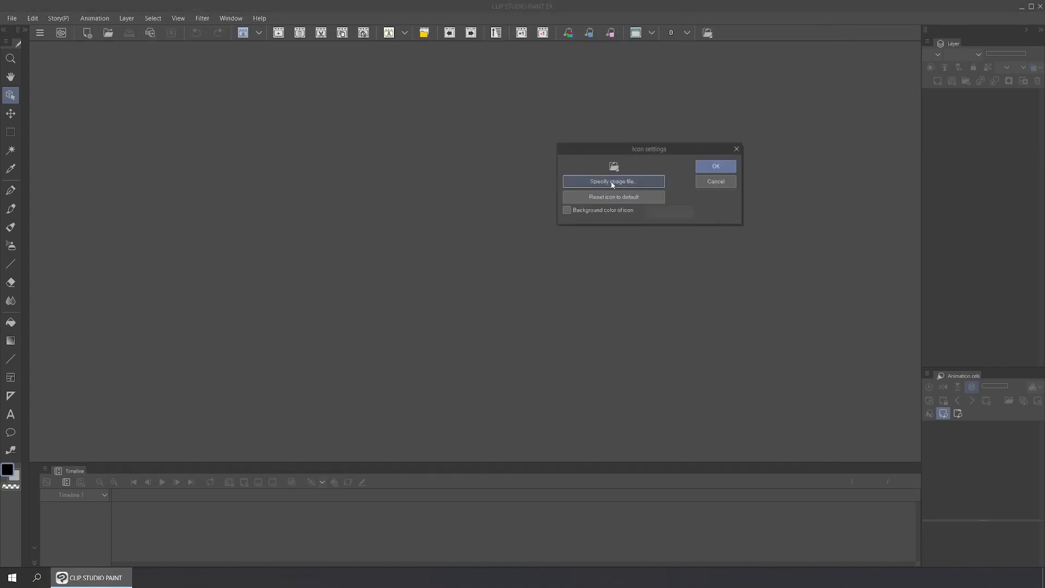
pyautogui.click(611, 183)
pyautogui.click(624, 186)
# Change the icon of the 100% command in the opacity group to the image 50-100_Opacidad.png.
pyautogui.click(686, 32)
pyautogui.rightClick(681, 173)
pyautogui.click(727, 183)
pyautogui.click(613, 181)
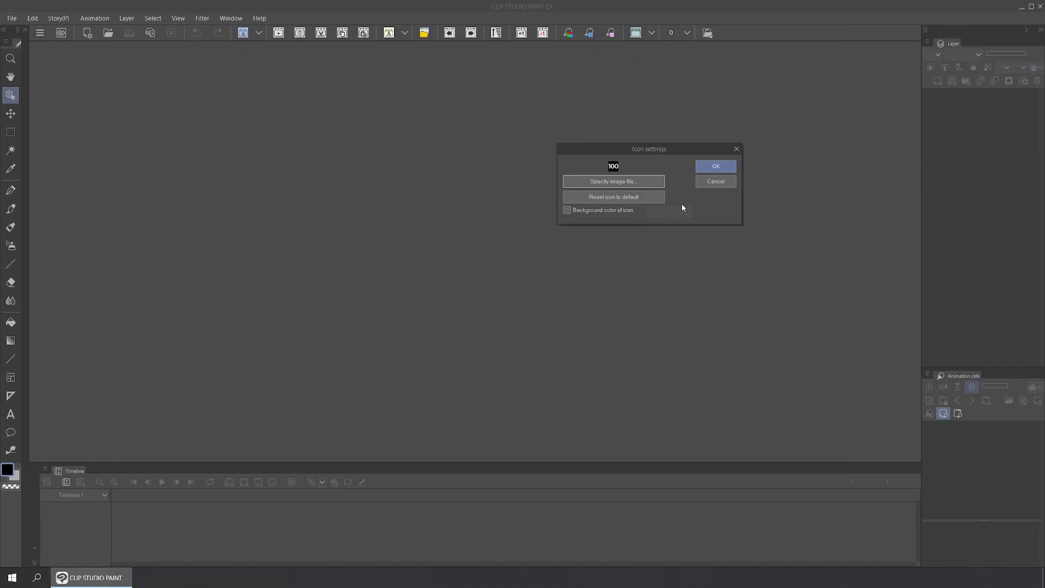
pyautogui.click(709, 170)
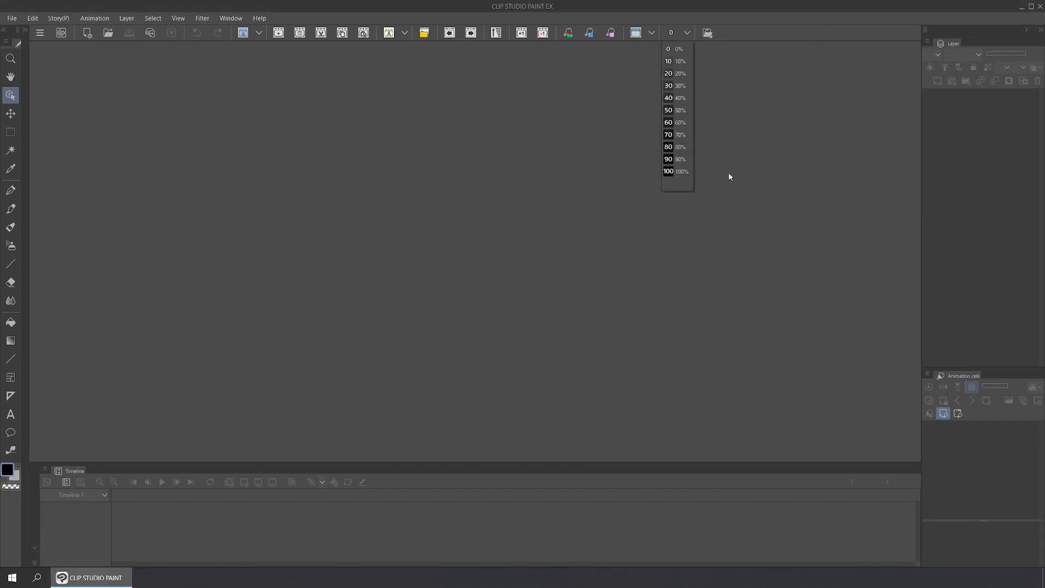
# Rearrange the commands in the opacity group so that 100% comes first.
pyautogui.click(678, 175)
pyautogui.moveTo(679, 173); pyautogui.dragTo(678, 58)
pyautogui.moveTo(679, 172); pyautogui.dragTo(678, 123)
pyautogui.moveTo(678, 173); pyautogui.dragTo(678, 135)
pyautogui.moveTo(678, 173)
pyautogui.mouseDown()
pyautogui.moveTo(678, 147)
pyautogui.moveTo(678, 159)
pyautogui.mouseUp()
# Replace the icon of the last command on the command bar with its custom image showing the number 20.
pyautogui.rightClick(707, 33)
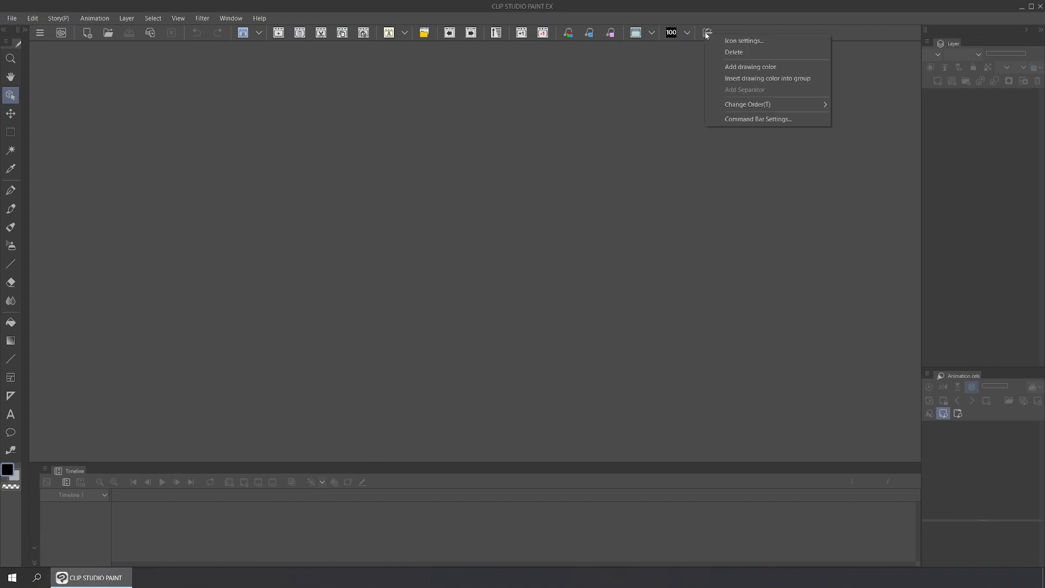
pyautogui.click(741, 40)
pyautogui.click(650, 188)
pyautogui.click(520, 392)
pyautogui.doubleClick(520, 391)
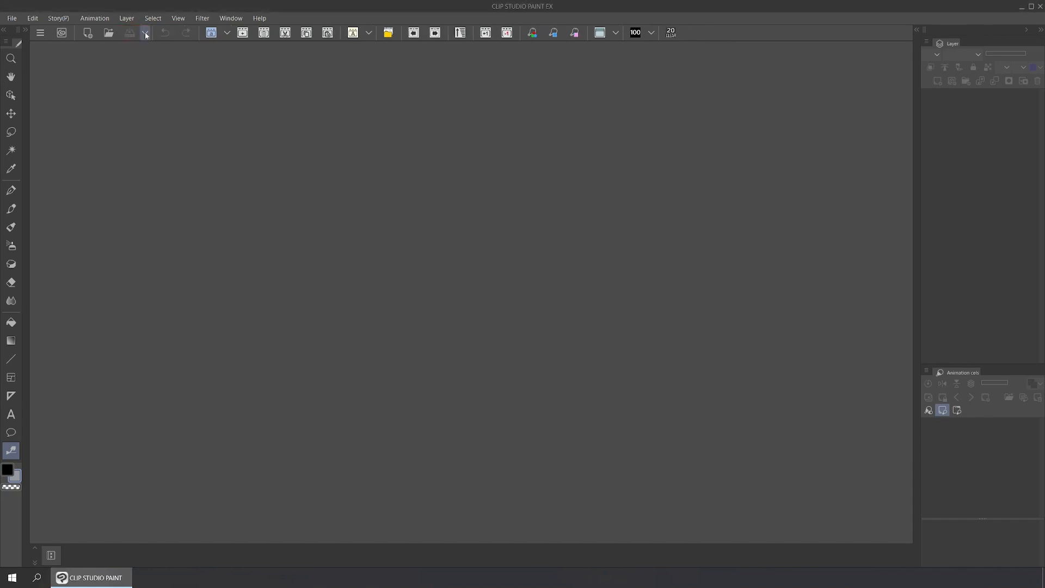
pyautogui.click(145, 32)
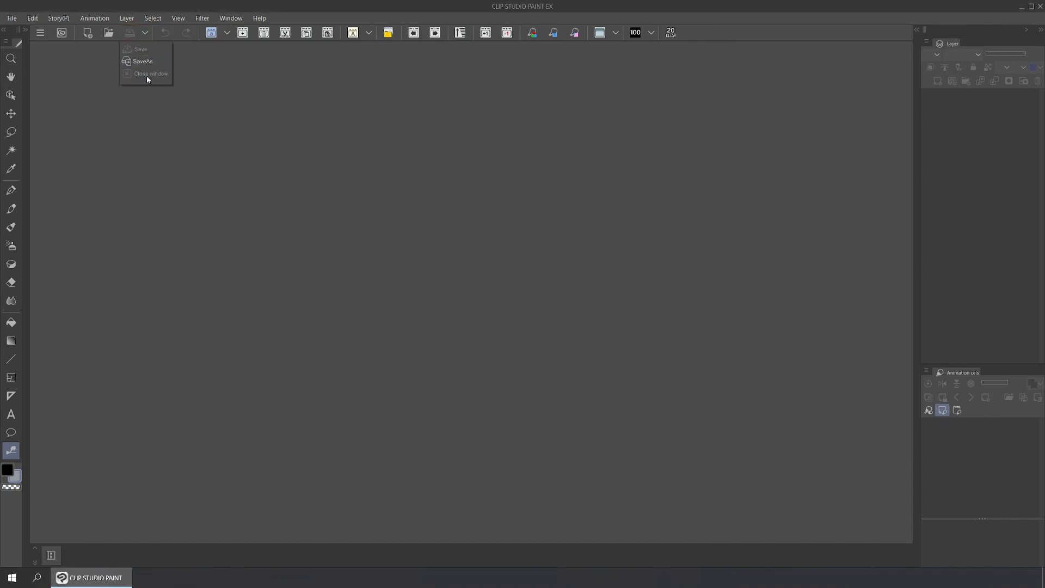
pyautogui.click(185, 65)
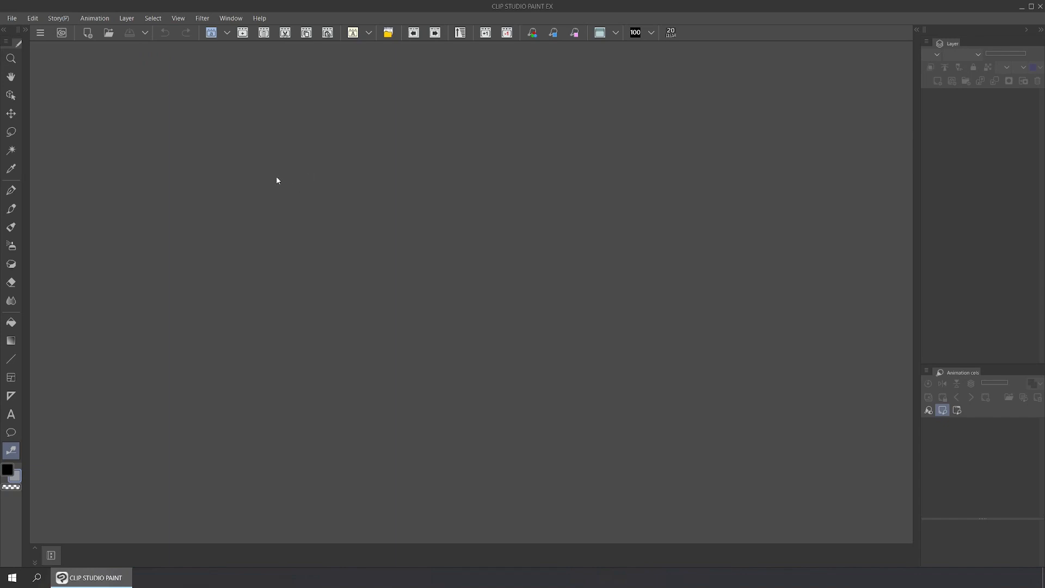
# Start a new animation document and apply the 4K-Template(A3) preset.
pyautogui.click(87, 33)
pyautogui.click(510, 98)
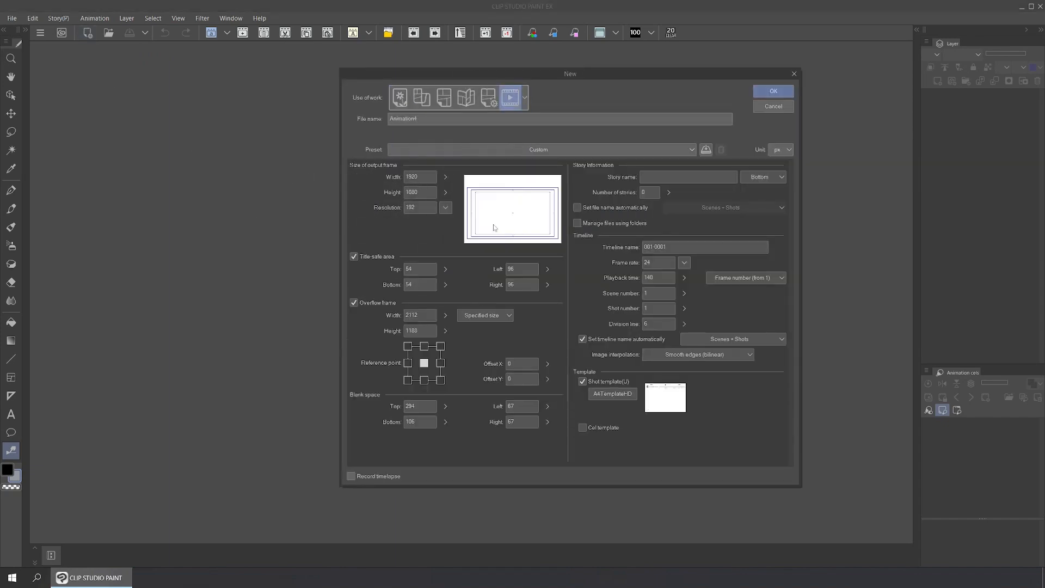
pyautogui.moveTo(560, 73); pyautogui.dragTo(463, 70)
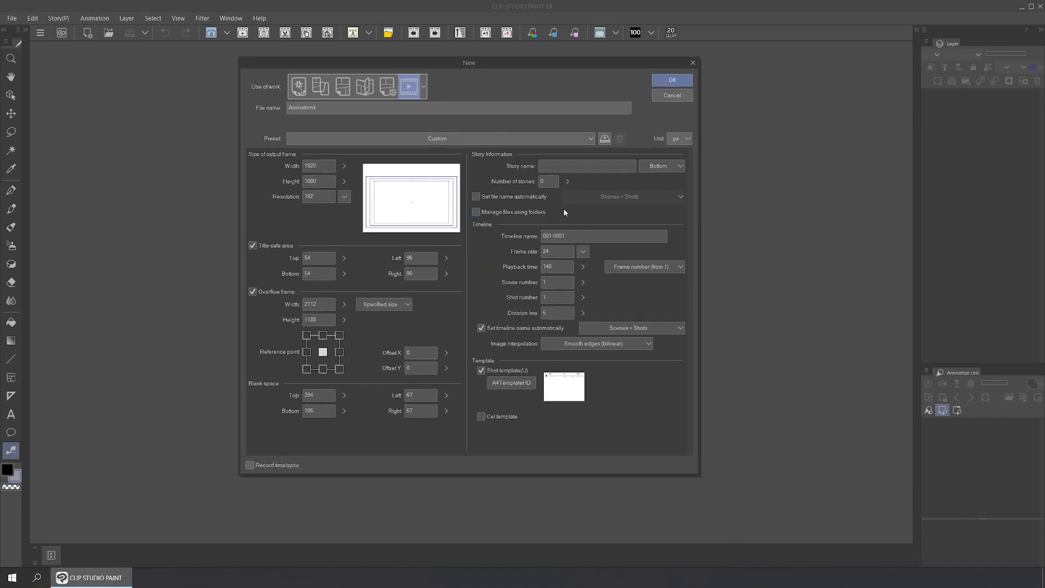
pyautogui.click(495, 138)
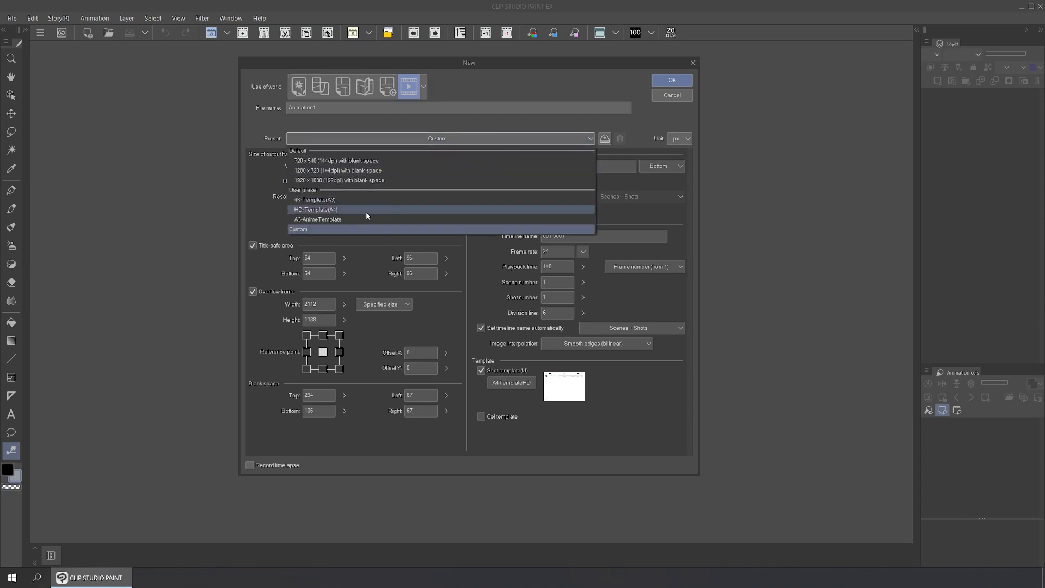
pyautogui.click(326, 202)
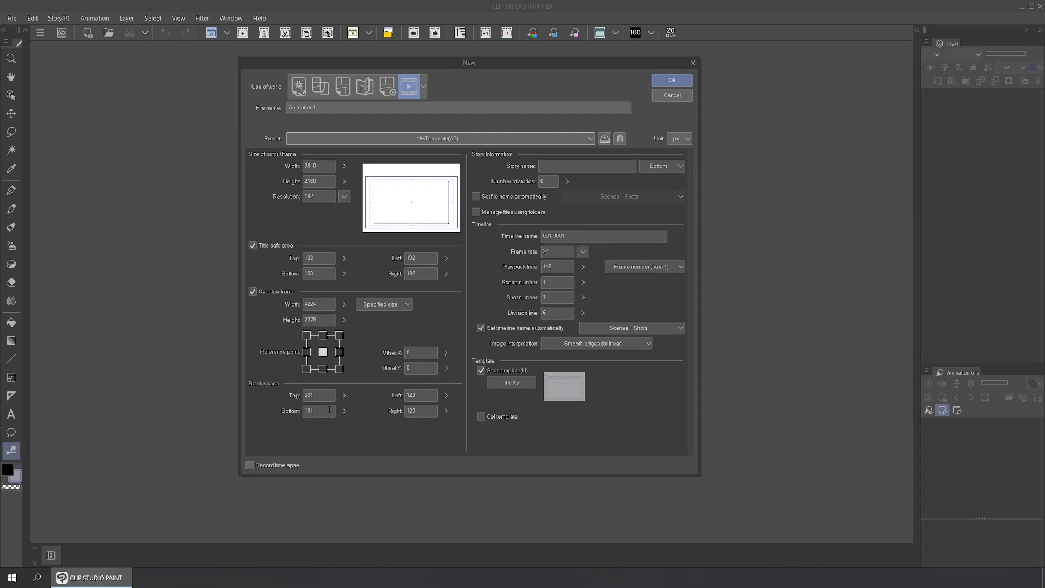
# Replace the new document's shot template with A4TemplateHD.
pyautogui.click(517, 388)
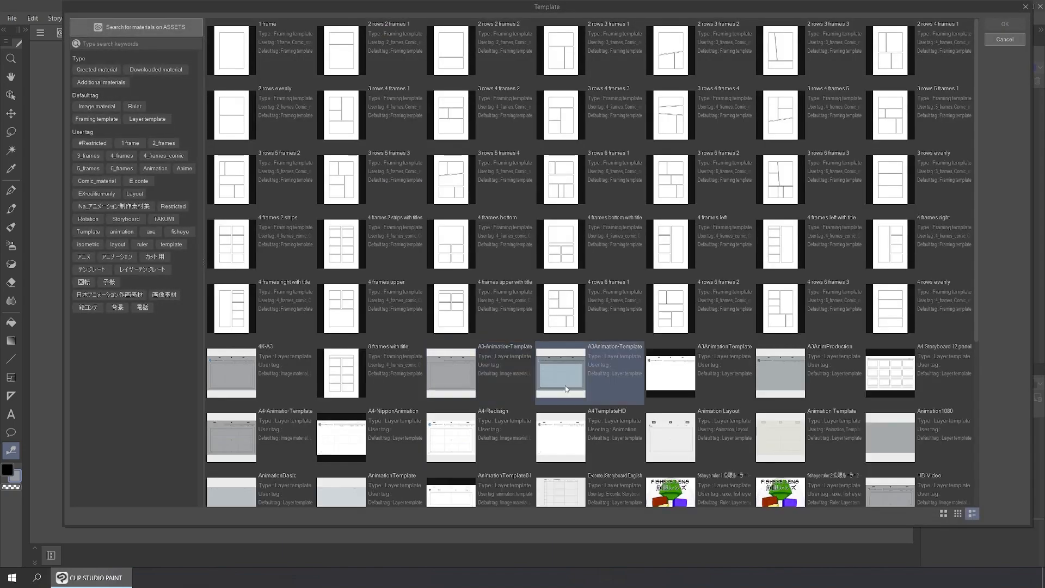
pyautogui.scroll(-2, 978, 242)
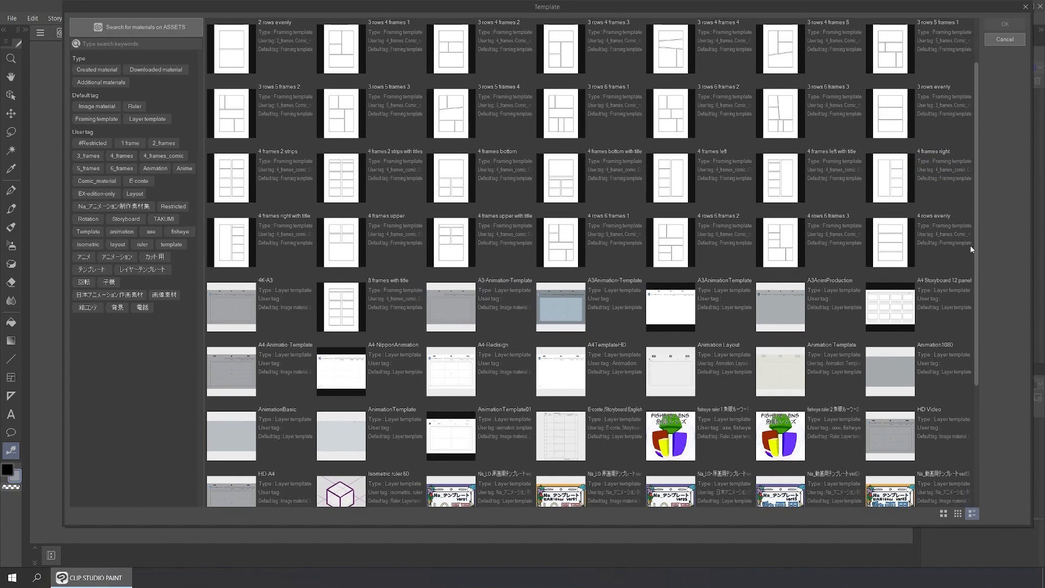
pyautogui.click(559, 372)
pyautogui.click(1005, 23)
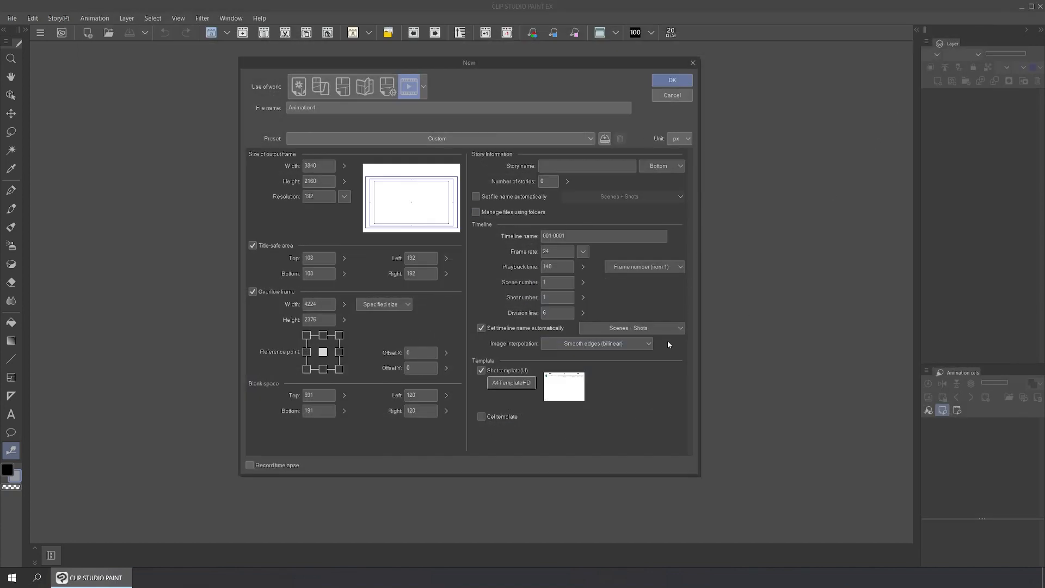
# Enable managing files using folders, choose a save folder on the desktop, and create the Animation4 project.
pyautogui.click(481, 212)
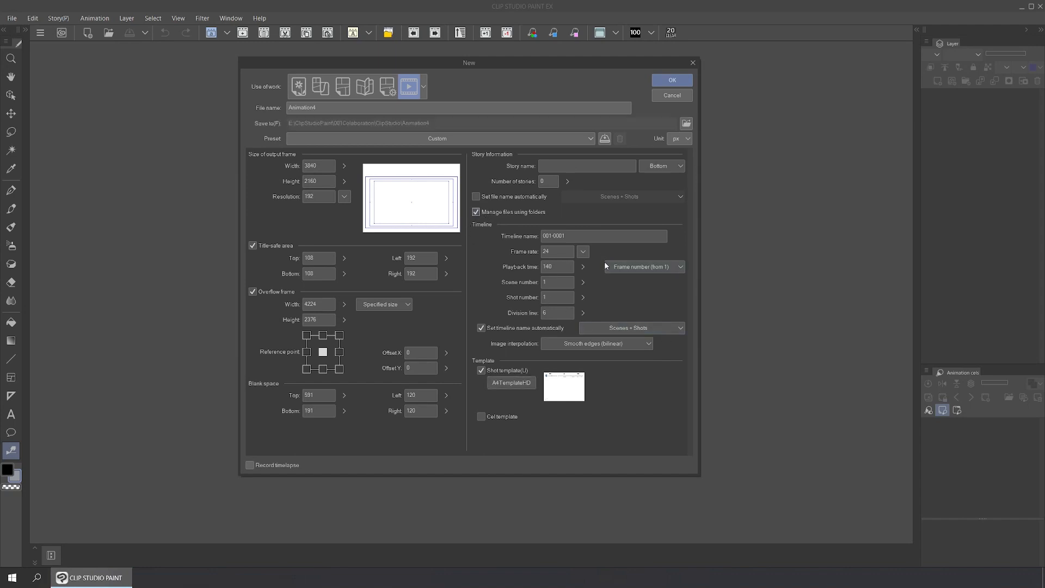
pyautogui.click(687, 126)
pyautogui.click(713, 541)
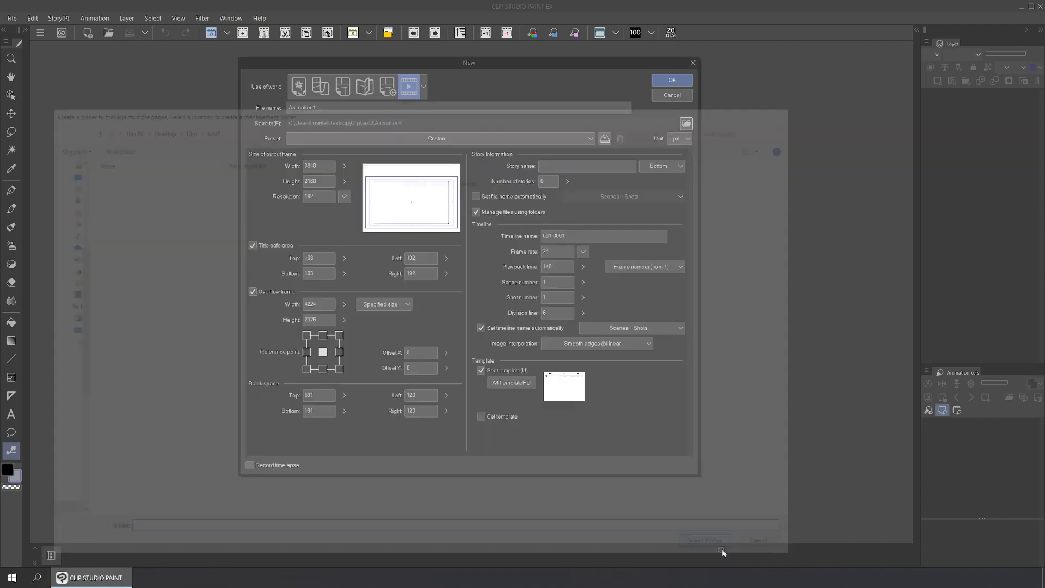
pyautogui.click(672, 80)
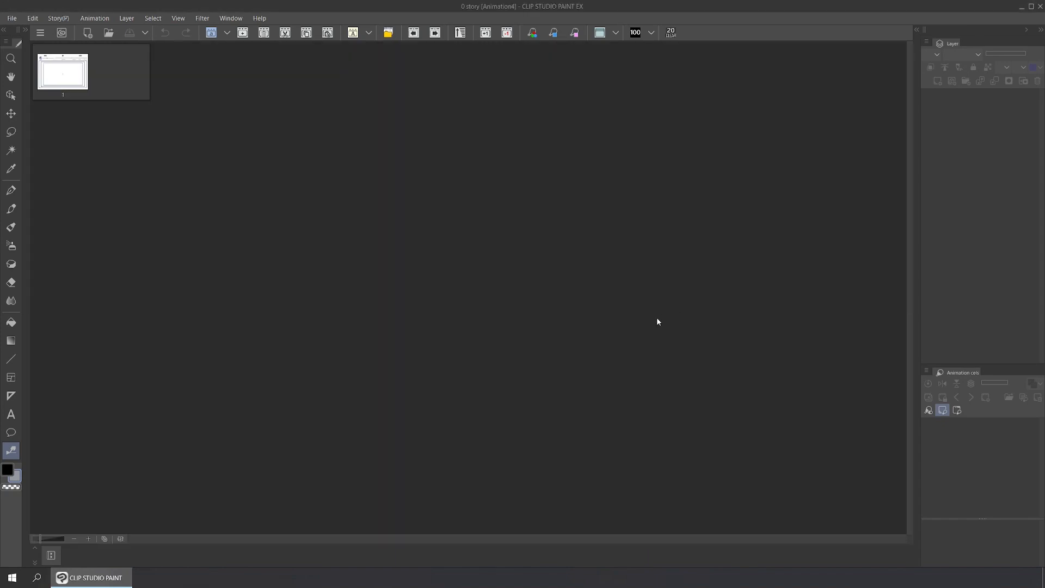
# Open page 1 of the project and add a second page after it.
pyautogui.doubleClick(74, 72)
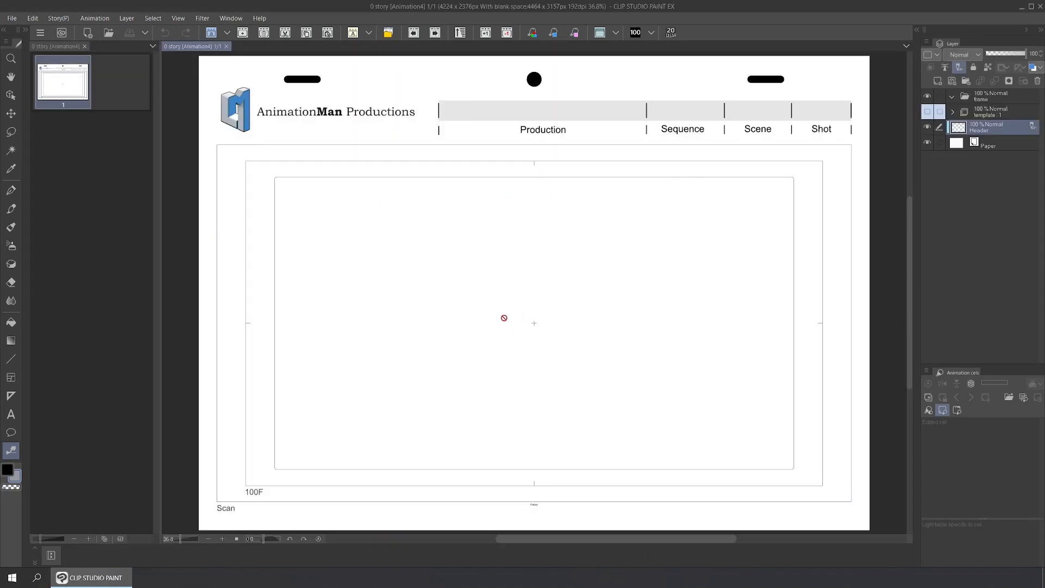
pyautogui.click(133, 93)
pyautogui.rightClick(130, 85)
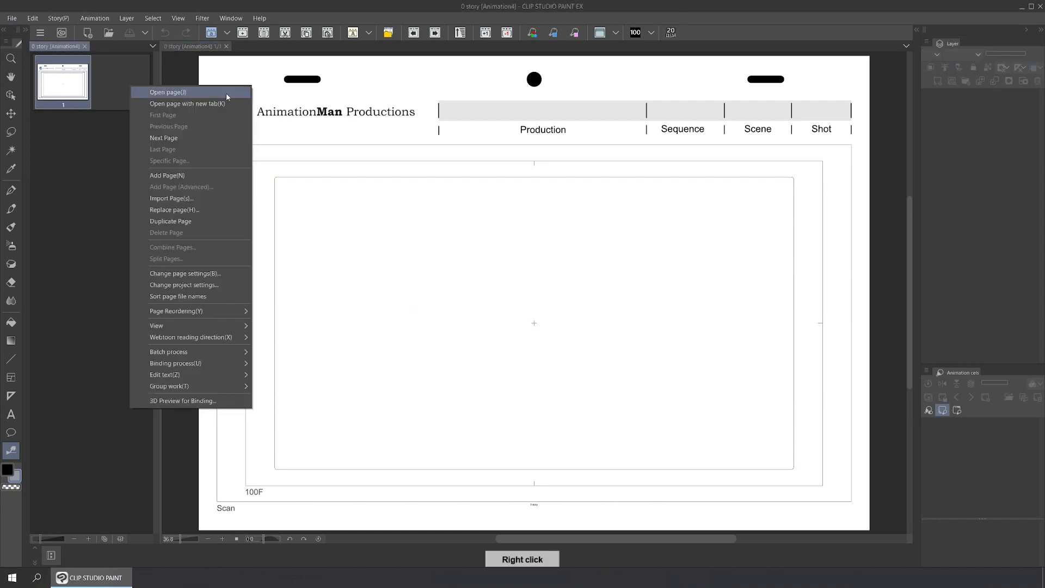
pyautogui.click(206, 177)
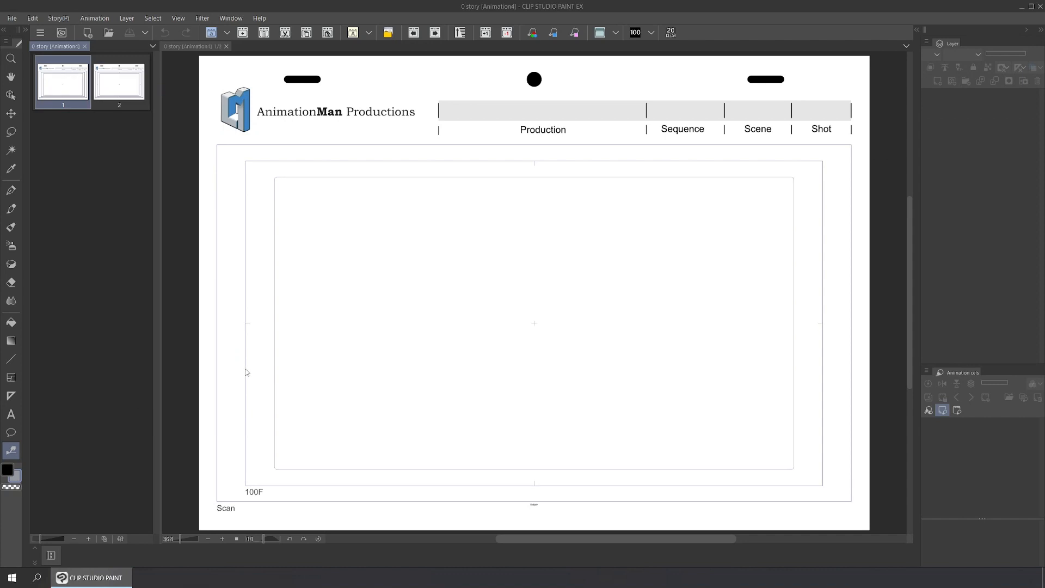
# Create the rough cel layers with the A-cellRough command and assign cel 1 to frame 1 of its timeline track.
pyautogui.click(227, 32)
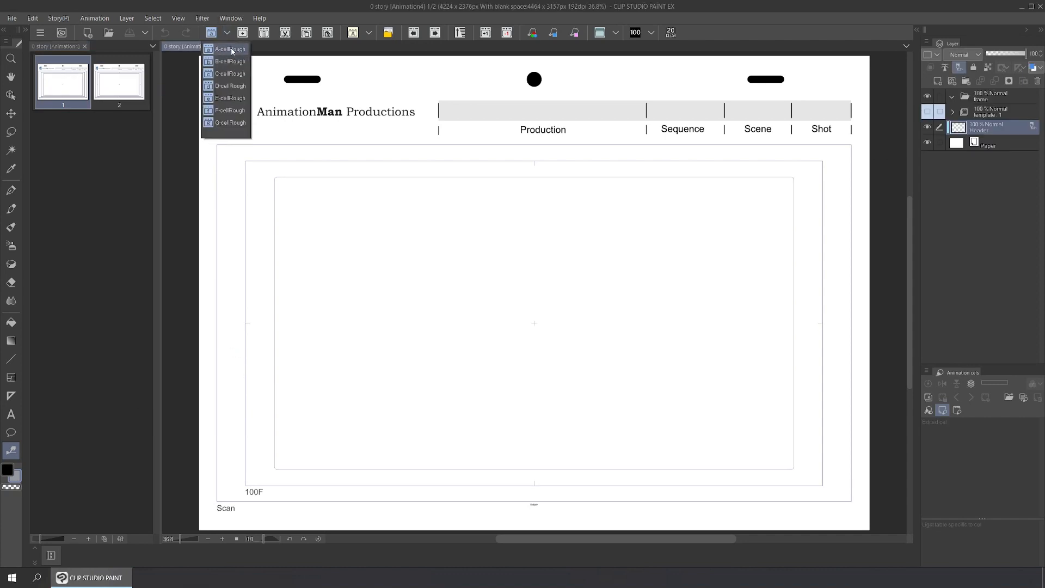
pyautogui.click(231, 50)
pyautogui.click(51, 555)
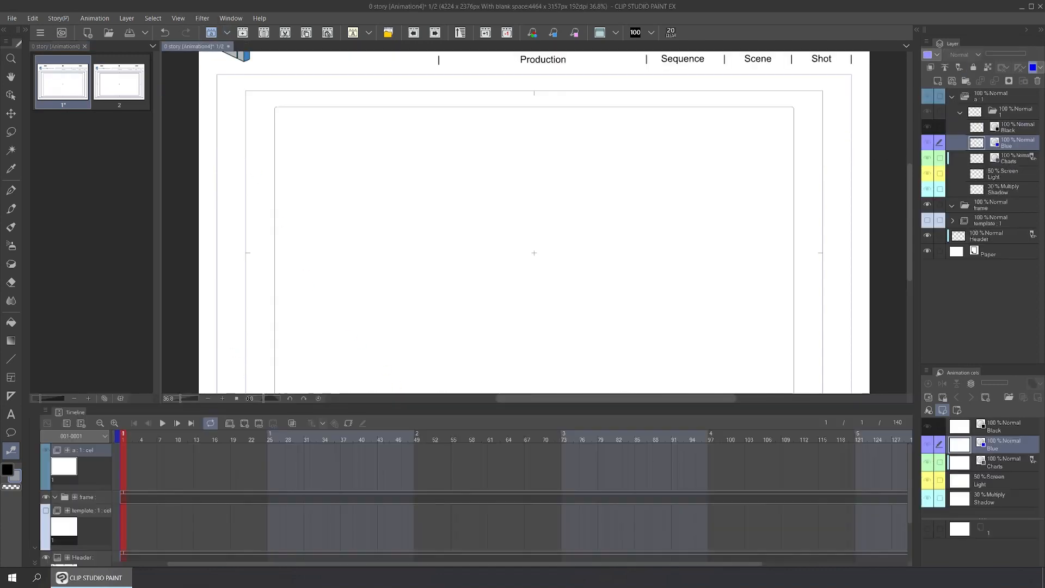
pyautogui.rightClick(125, 453)
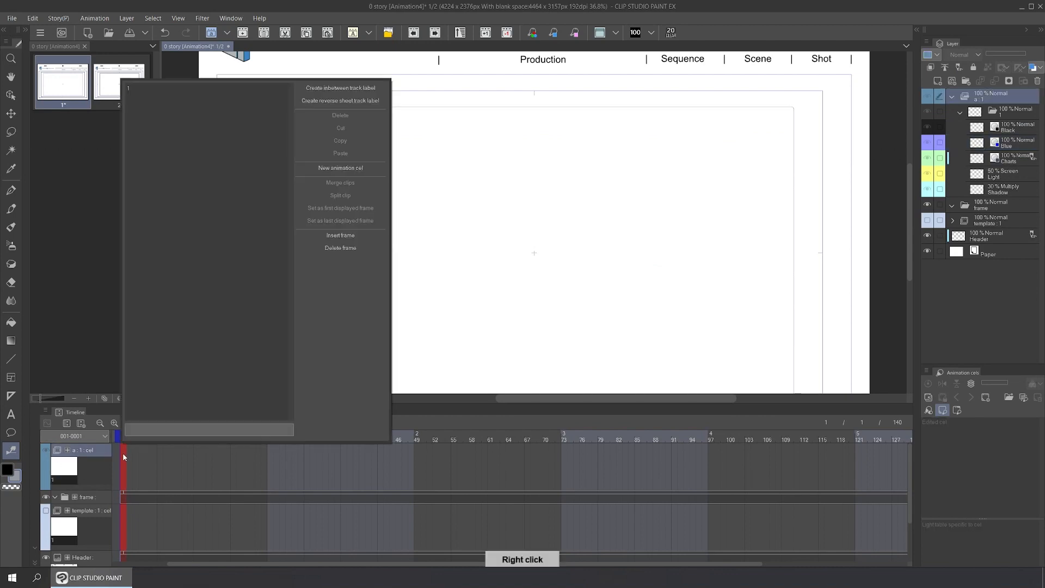
pyautogui.click(164, 88)
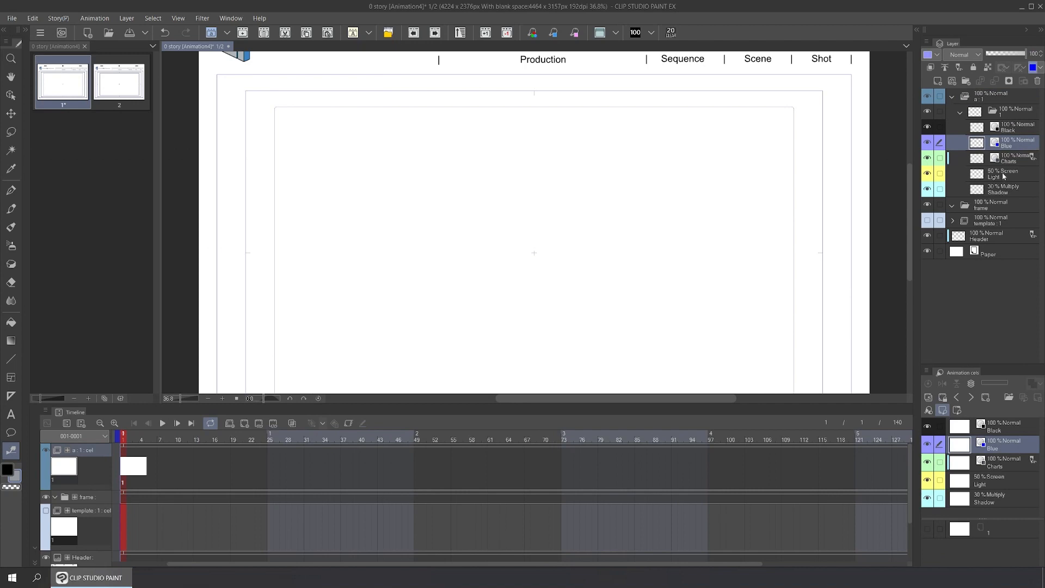
# Sketch a rough test circle in the upper part of the frame on the Blue layer with the Pencil tool.
pyautogui.click(11, 208)
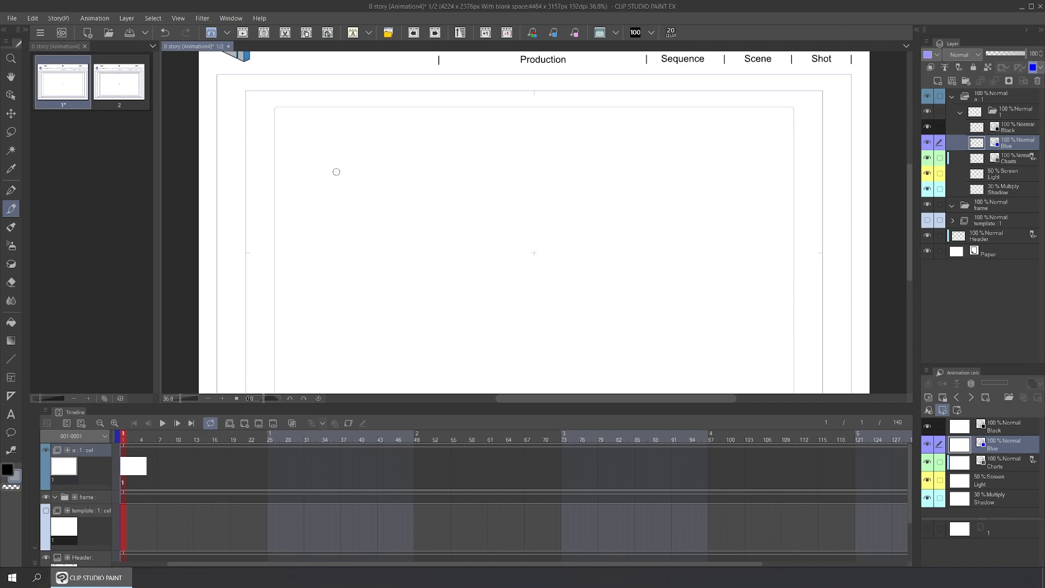
pyautogui.moveTo(375, 163); pyautogui.dragTo(359, 208)
pyautogui.moveTo(373, 163)
pyautogui.mouseDown()
pyautogui.moveTo(414, 153)
pyautogui.moveTo(483, 189)
pyautogui.moveTo(468, 267)
pyautogui.moveTo(381, 270)
pyautogui.moveTo(359, 162)
pyautogui.moveTo(467, 167)
pyautogui.moveTo(465, 284)
pyautogui.mouseUp()
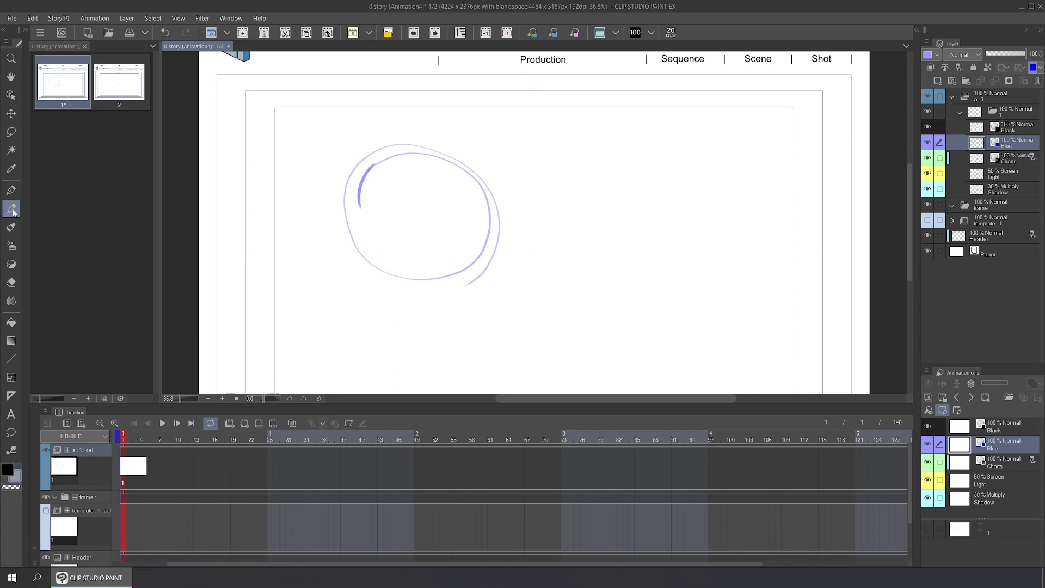
# Switch to the Pencil sub tool in the Pencil group and clear the test strokes from the Blue layer.
pyautogui.click(25, 30)
pyautogui.click(39, 55)
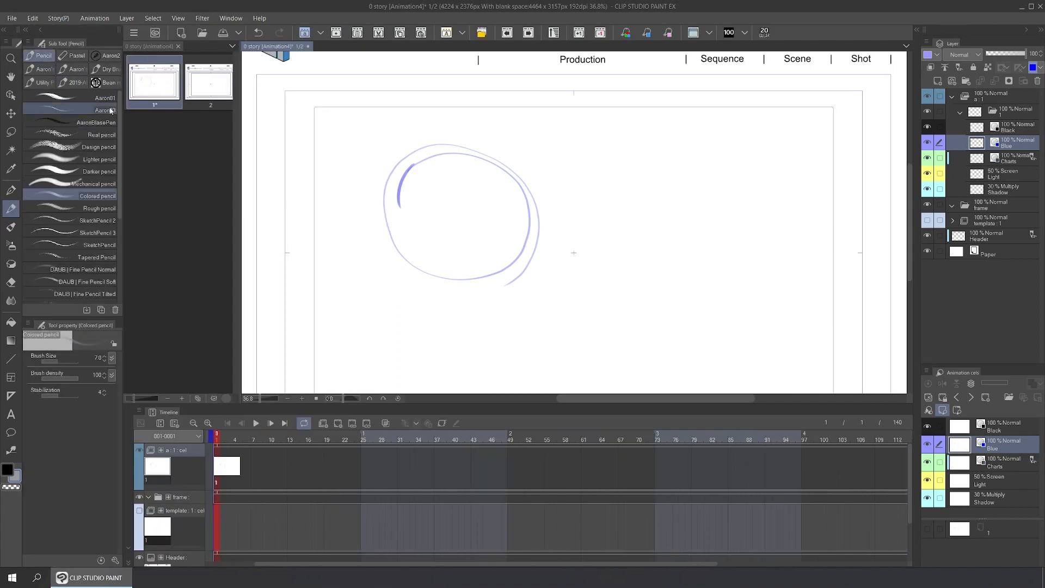
pyautogui.scroll(-3, 54, 140)
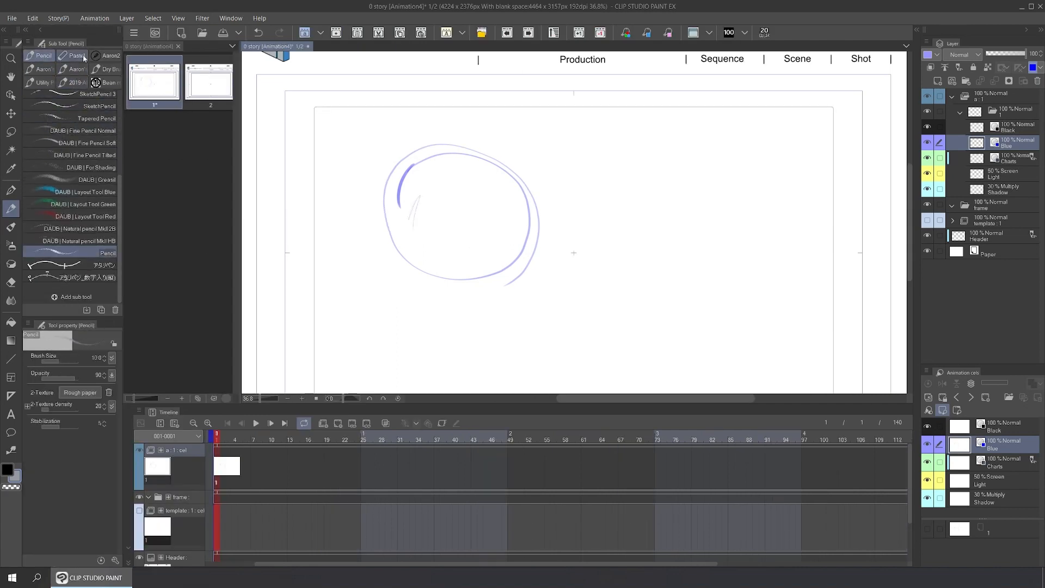
pyautogui.click(25, 30)
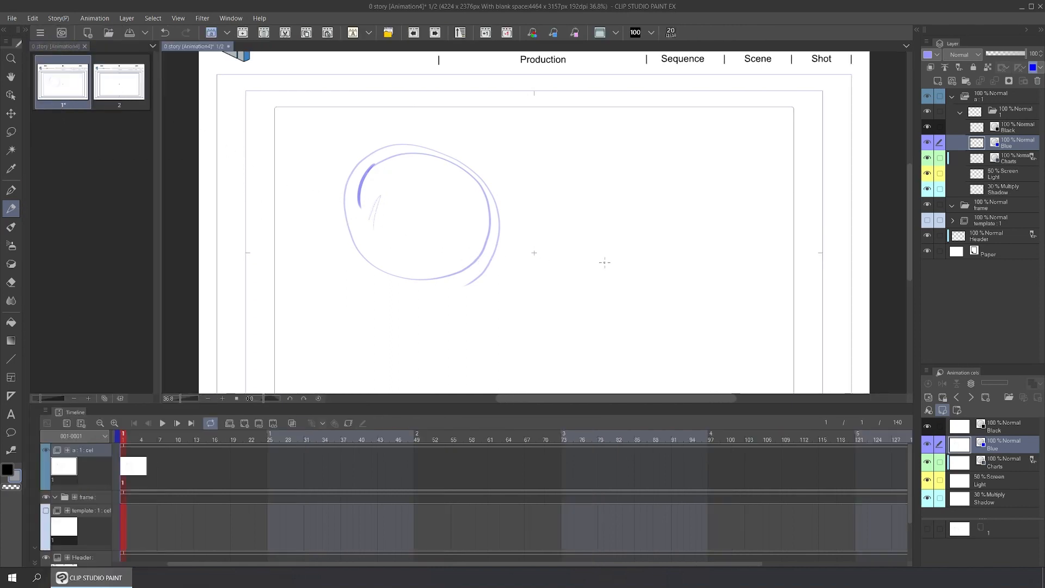
pyautogui.press('Delete')
# Sketch a large, light head circle around the frame's centre mark on the Blue layer.
pyautogui.moveTo(486, 167)
pyautogui.mouseDown()
pyautogui.moveTo(459, 271)
pyautogui.moveTo(539, 321)
pyautogui.mouseUp()
pyautogui.moveTo(611, 278); pyautogui.dragTo(490, 317)
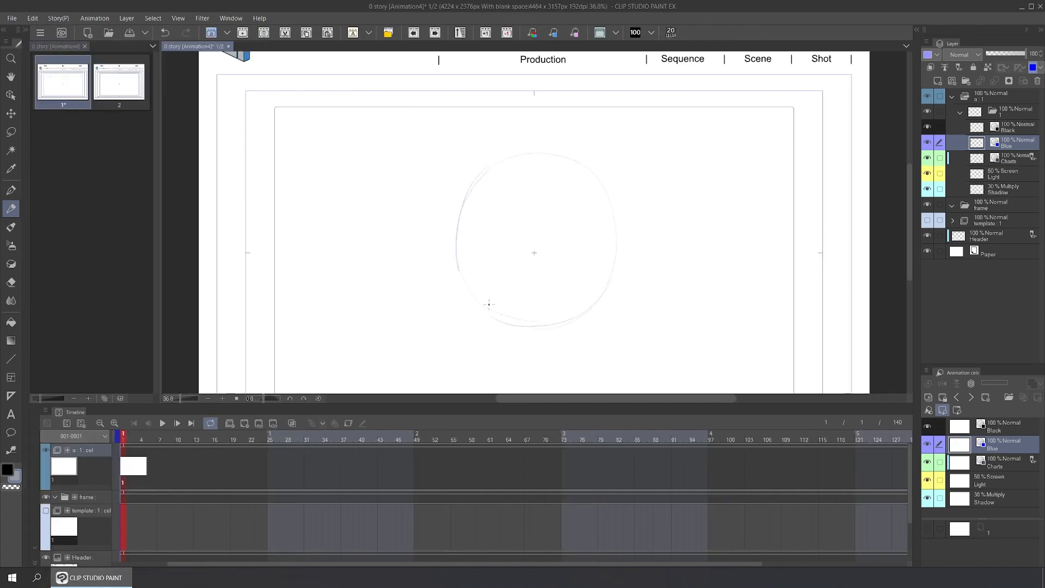
pyautogui.click(1015, 127)
pyautogui.click(1005, 144)
# Add the face centreline, jaw, neck and shoulder construction lines to the head sketch on the Blue layer.
pyautogui.moveTo(511, 157); pyautogui.dragTo(557, 374)
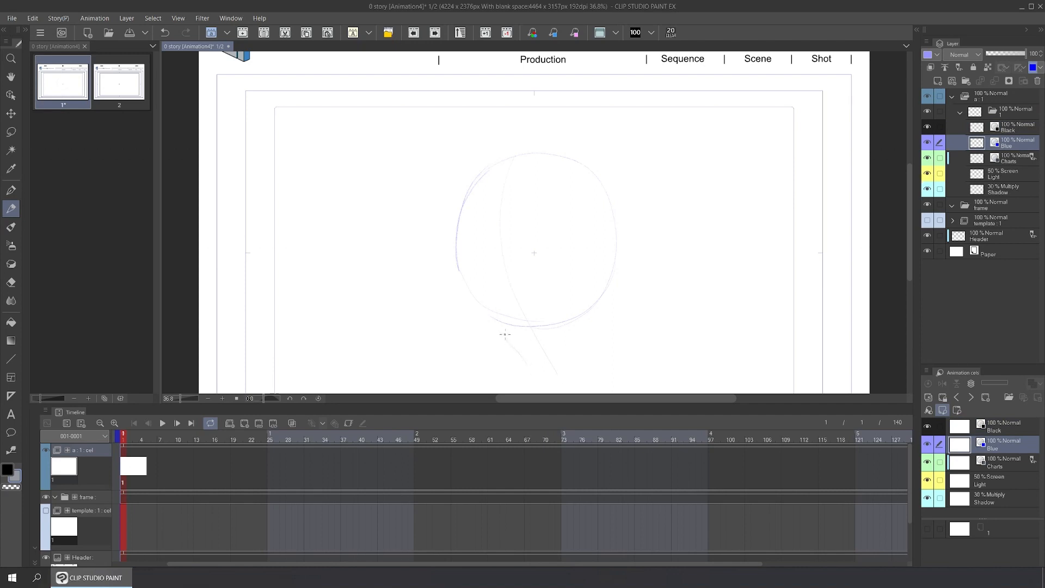
pyautogui.moveTo(505, 334)
pyautogui.mouseDown()
pyautogui.moveTo(560, 381)
pyautogui.moveTo(609, 334)
pyautogui.mouseUp()
pyautogui.moveTo(616, 286); pyautogui.dragTo(612, 337)
pyautogui.moveTo(621, 267); pyautogui.dragTo(663, 342)
pyautogui.moveTo(587, 360); pyautogui.dragTo(592, 388)
pyautogui.moveTo(691, 376); pyautogui.dragTo(643, 337)
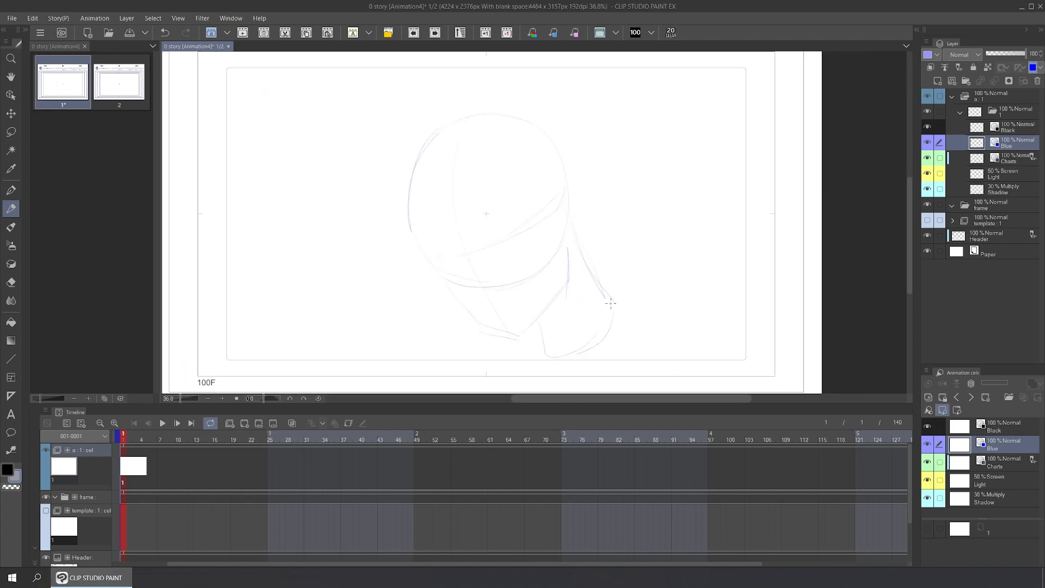
# Draw facial detail strokes over the head construction on the Black layer.
pyautogui.click(1005, 130)
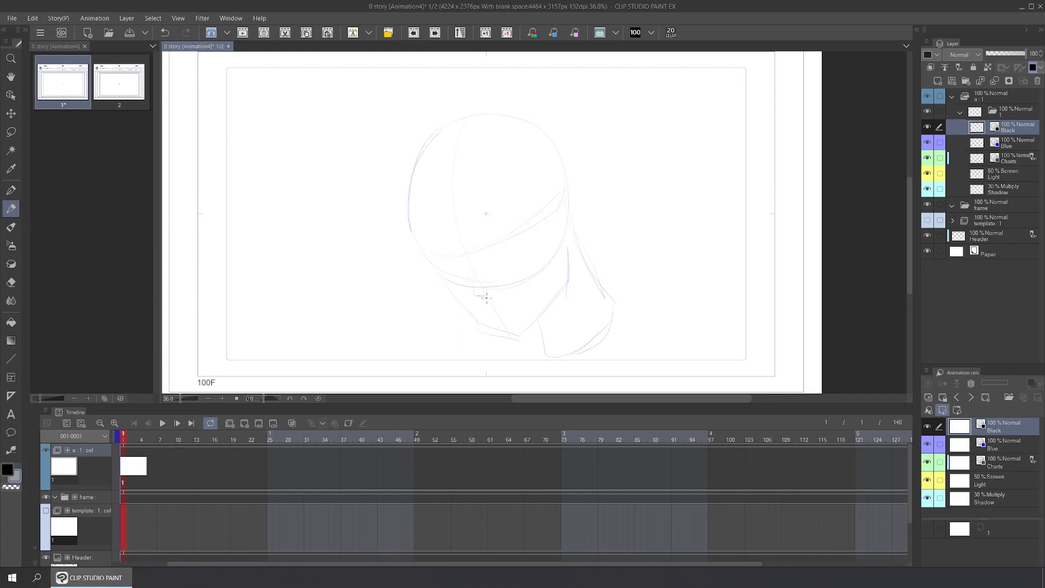
pyautogui.moveTo(486, 297); pyautogui.dragTo(474, 275)
pyautogui.moveTo(521, 248)
pyautogui.mouseDown()
pyautogui.moveTo(492, 258)
pyautogui.moveTo(518, 236)
pyautogui.moveTo(499, 241)
pyautogui.moveTo(523, 237)
pyautogui.moveTo(498, 255)
pyautogui.moveTo(452, 262)
pyautogui.mouseUp()
pyautogui.moveTo(519, 300); pyautogui.dragTo(501, 312)
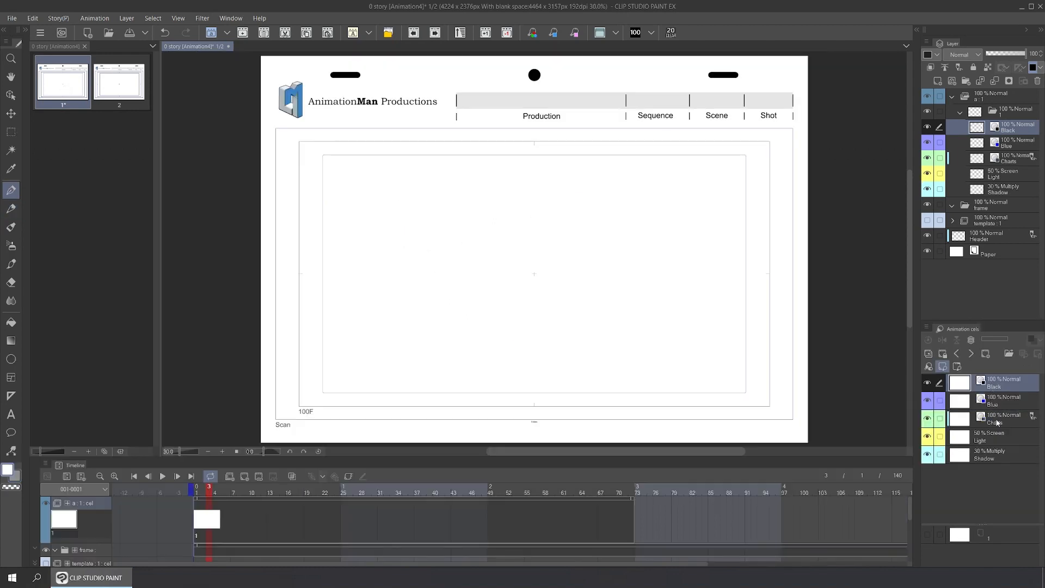
# Draw a vertical timing chart with spacing marks near the frame's right edge on the Charts layer and circle it.
pyautogui.click(996, 420)
pyautogui.moveTo(710, 262)
pyautogui.mouseDown()
pyautogui.moveTo(712, 304)
pyautogui.moveTo(712, 235)
pyautogui.moveTo(723, 303)
pyautogui.mouseUp()
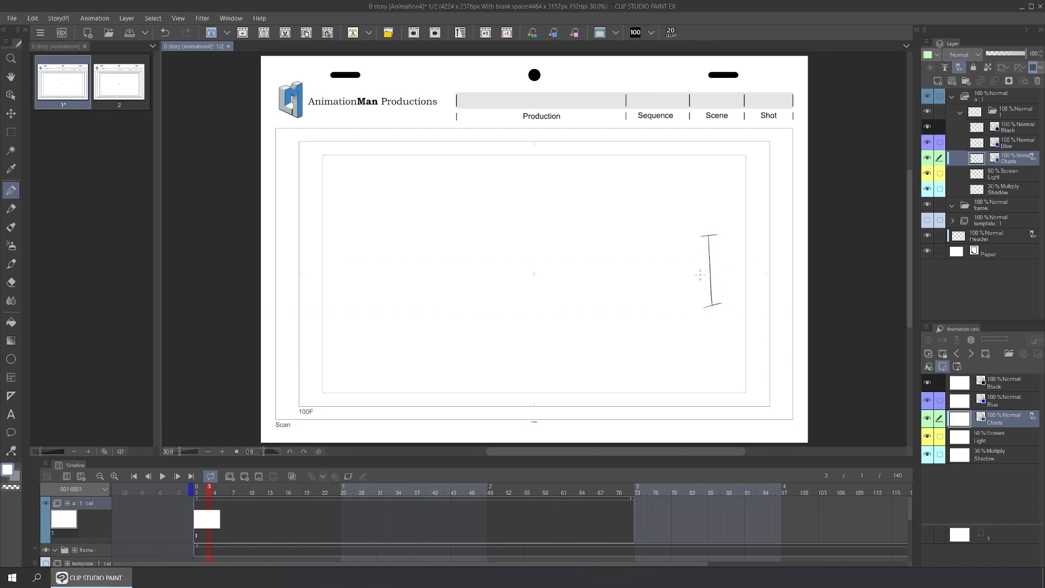
pyautogui.moveTo(734, 245)
pyautogui.mouseDown()
pyautogui.moveTo(737, 273)
pyautogui.moveTo(719, 297)
pyautogui.mouseUp()
pyautogui.moveTo(759, 232)
pyautogui.mouseDown()
pyautogui.moveTo(694, 307)
pyautogui.moveTo(753, 229)
pyautogui.mouseUp()
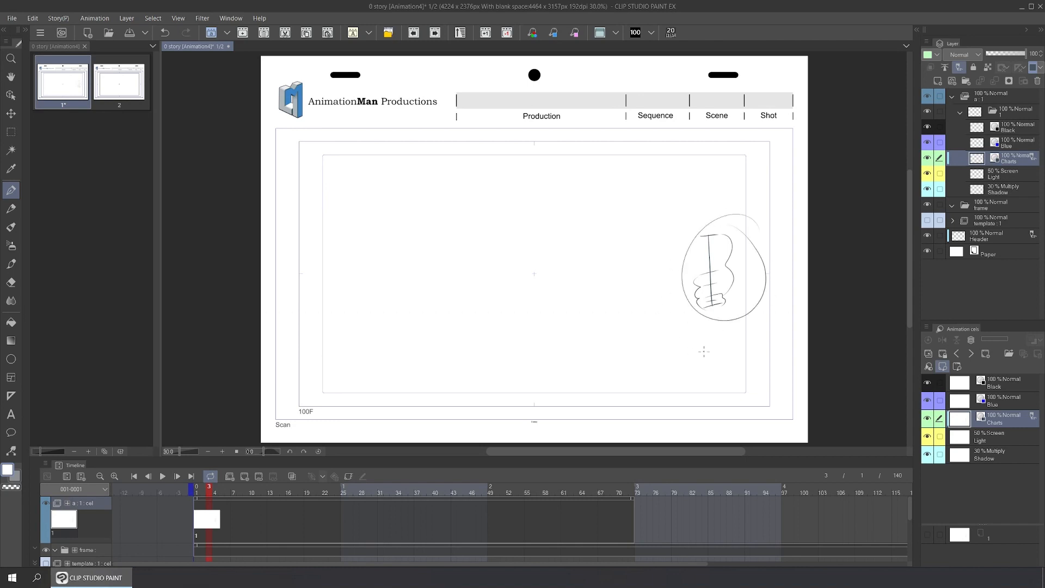
# Examine the blending mode and opacity of the cel's Light and Shadow layers.
pyautogui.click(989, 443)
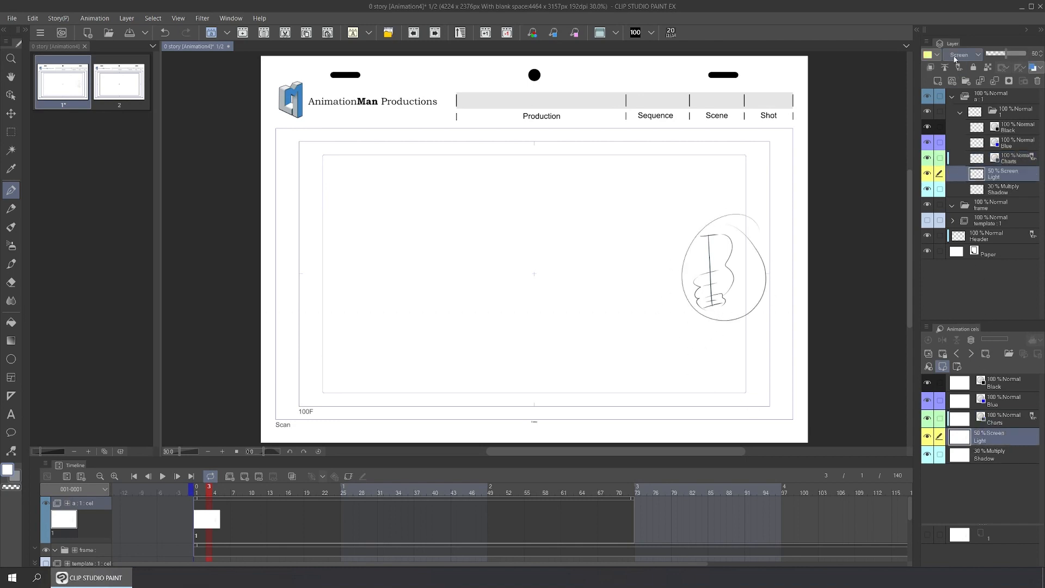
pyautogui.click(986, 458)
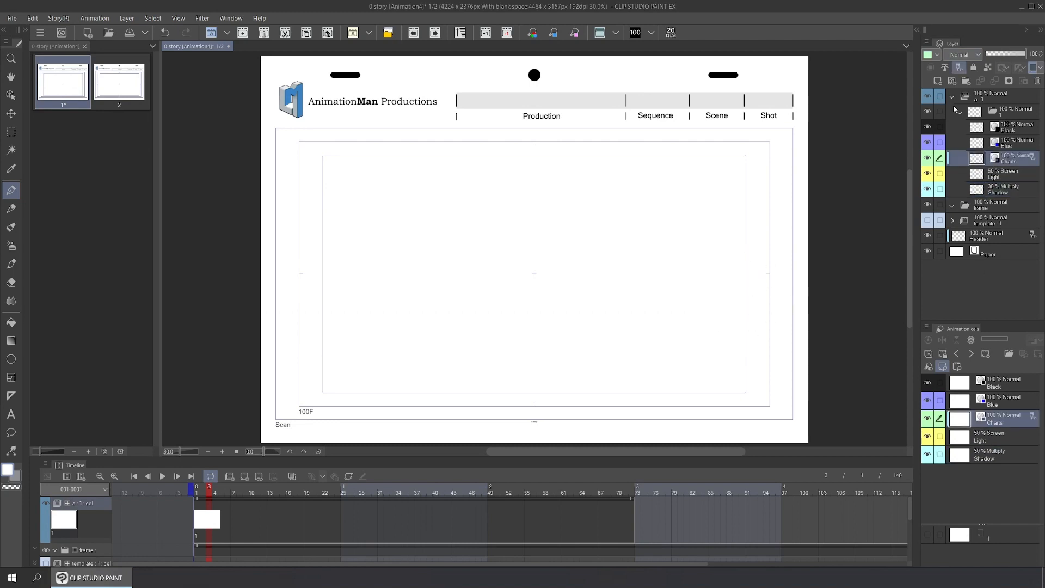
# Collapse the rough animation folder, add an A-cell folder above it, and assign cel 1 at frame 1 of its track.
pyautogui.click(952, 97)
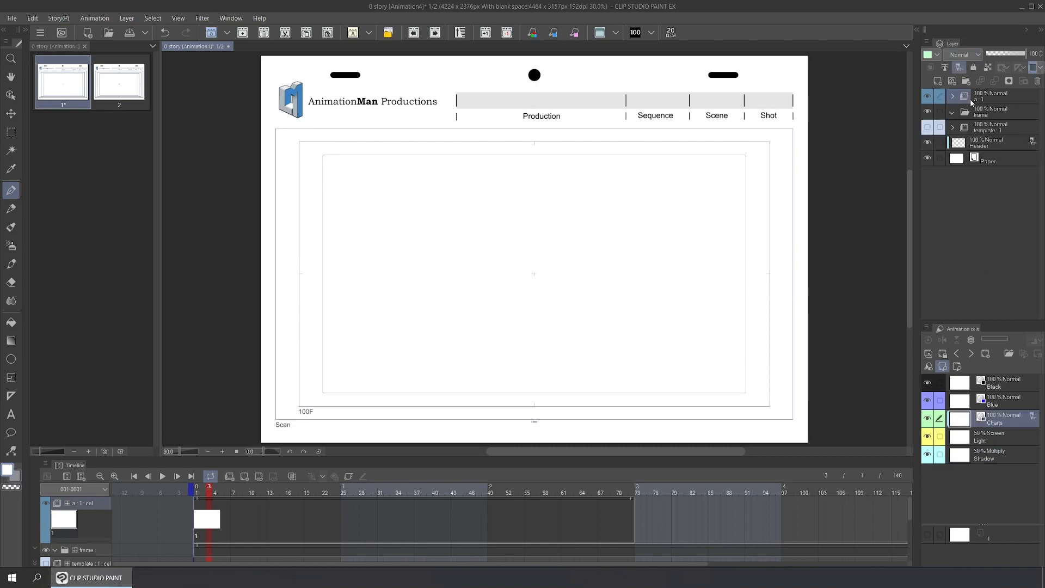
pyautogui.click(1005, 98)
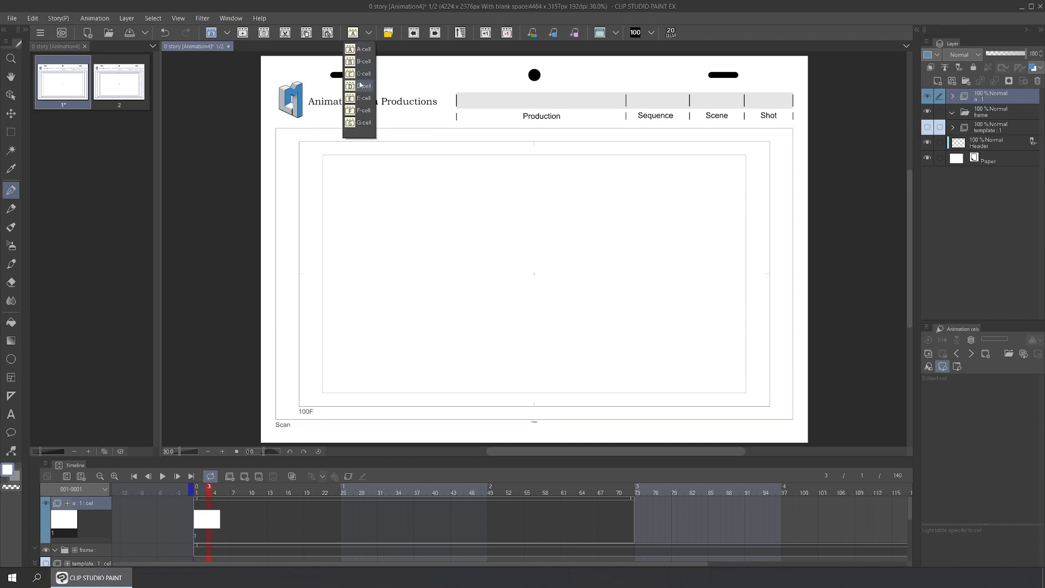
pyautogui.click(364, 49)
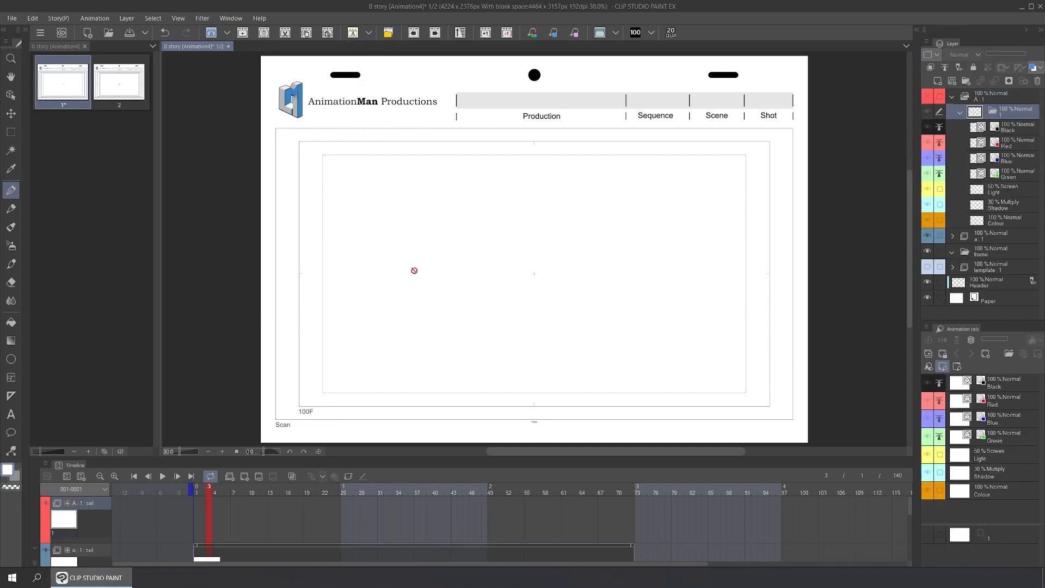
pyautogui.rightClick(199, 512)
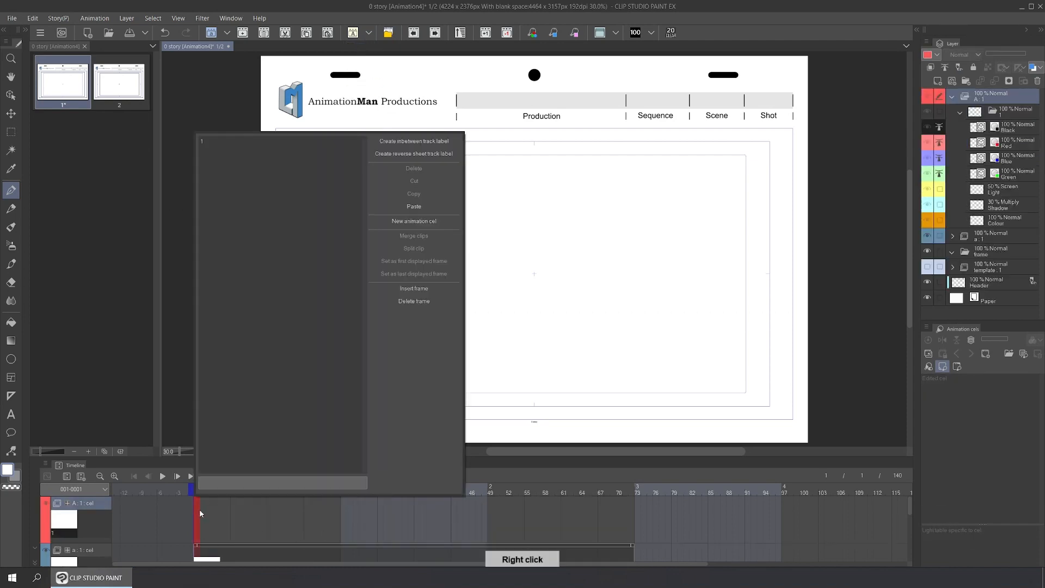
pyautogui.click(229, 143)
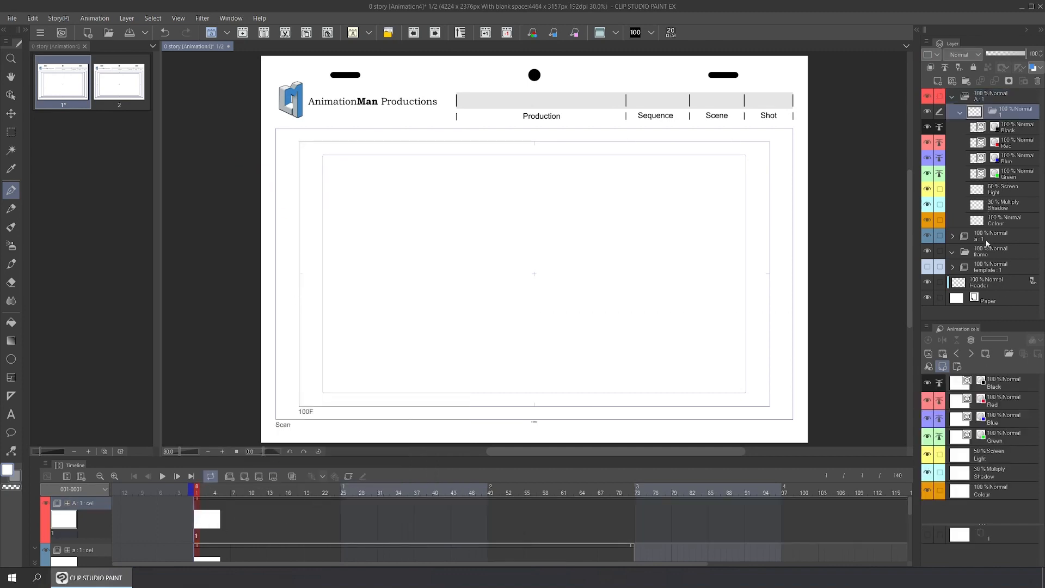
# Examine the A cel's Black, Red, Blue, Green, Light, Shadow and Colour layers one after another.
pyautogui.click(1010, 384)
pyautogui.click(1021, 404)
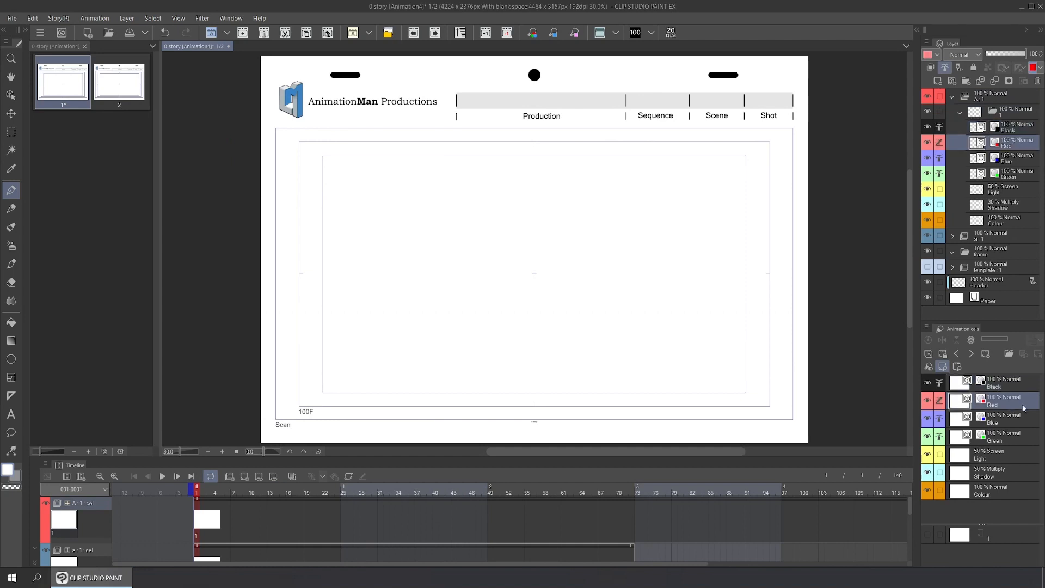
pyautogui.click(994, 425)
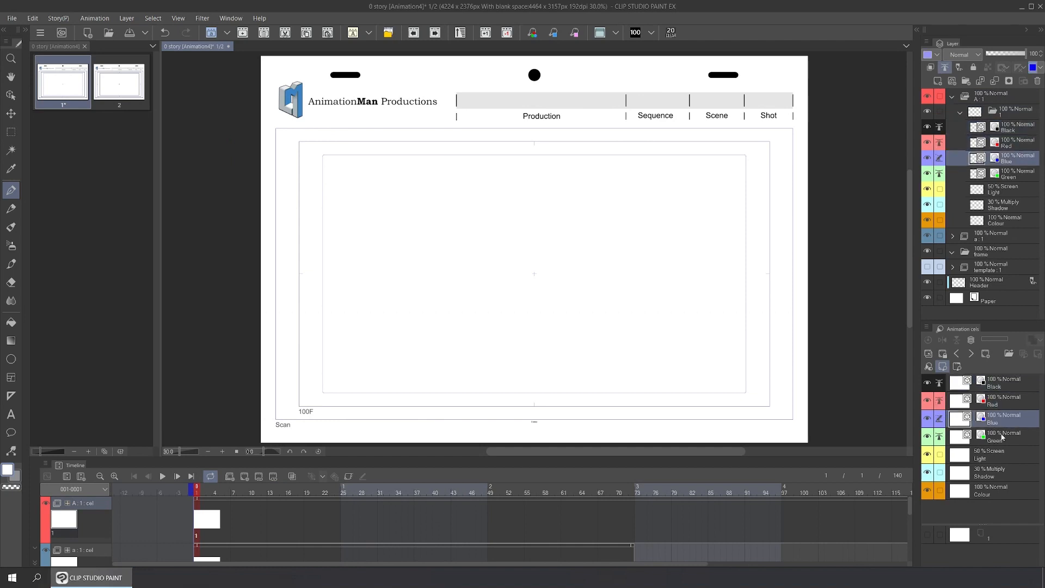
pyautogui.click(1017, 405)
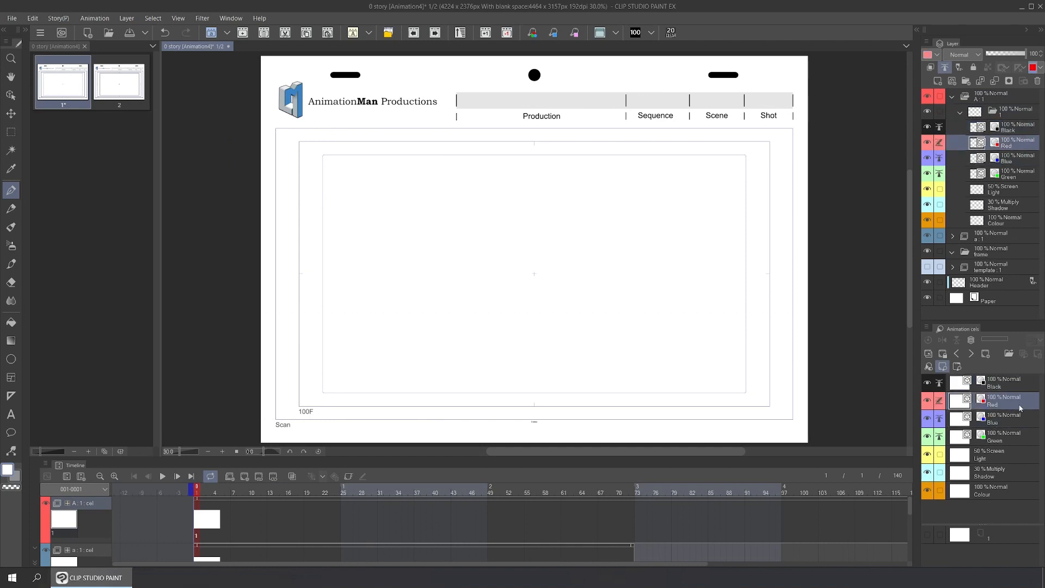
pyautogui.click(1004, 440)
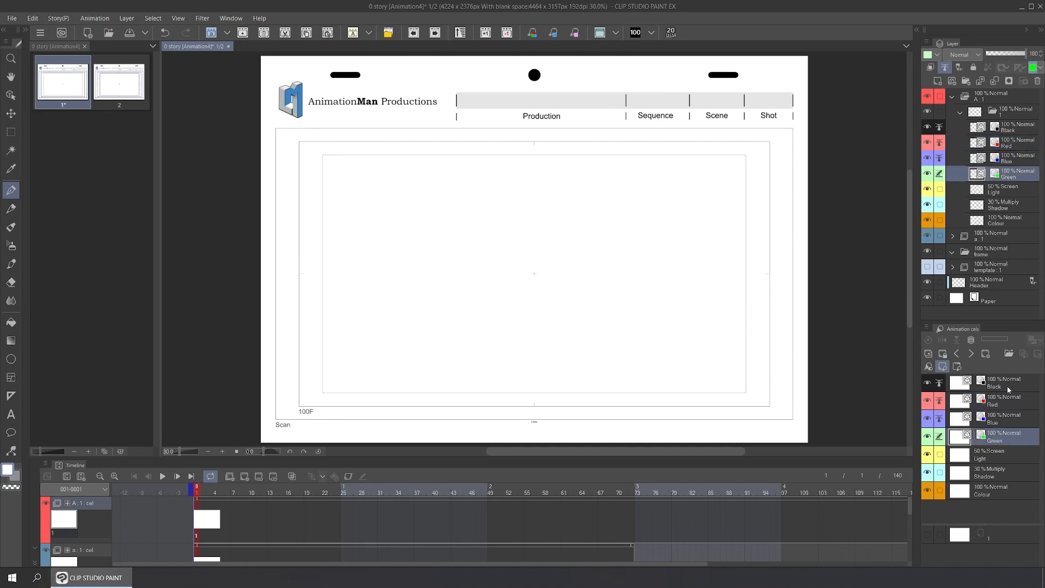
pyautogui.click(988, 458)
pyautogui.click(996, 472)
pyautogui.click(1010, 489)
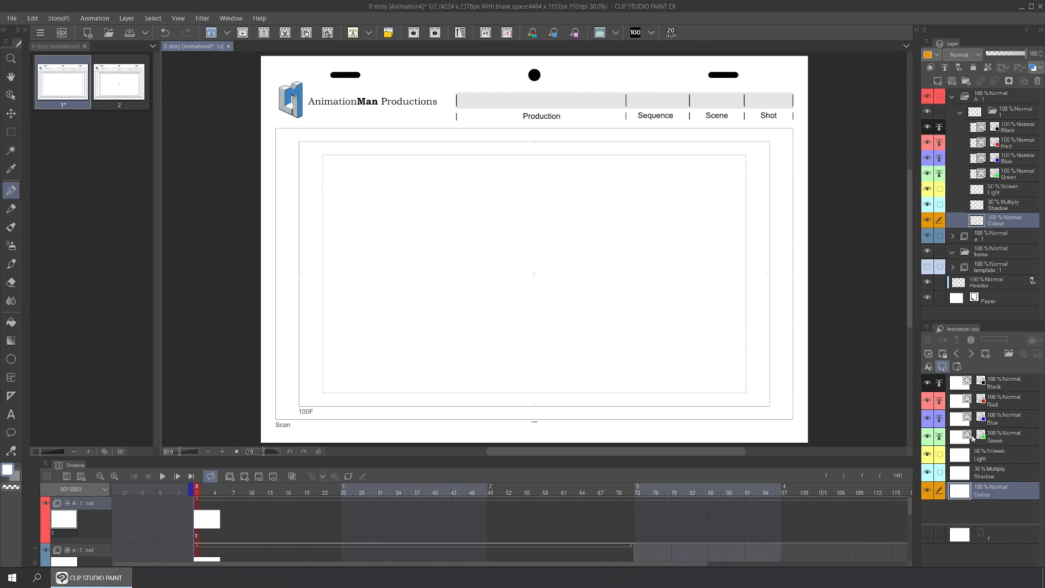
# Draw a tilted cartoon head with face and neck on the Black layer and close the eye outlines on the Red layer.
pyautogui.click(997, 386)
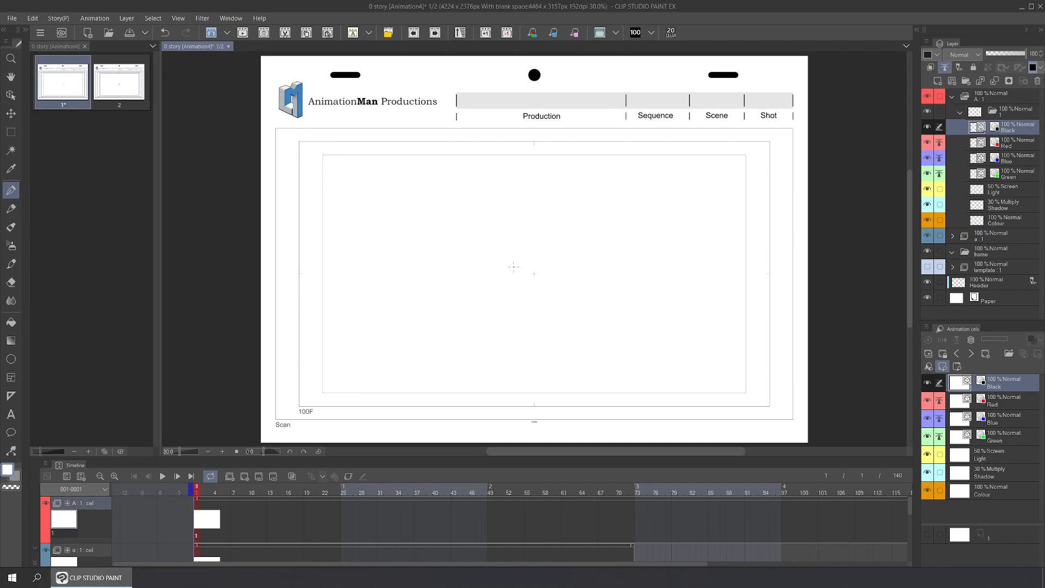
pyautogui.moveTo(506, 291)
pyautogui.mouseDown()
pyautogui.moveTo(484, 242)
pyautogui.moveTo(517, 198)
pyautogui.moveTo(557, 215)
pyautogui.moveTo(579, 247)
pyautogui.moveTo(573, 286)
pyautogui.moveTo(559, 305)
pyautogui.moveTo(579, 260)
pyautogui.moveTo(546, 238)
pyautogui.mouseUp()
pyautogui.moveTo(522, 270)
pyautogui.mouseDown()
pyautogui.moveTo(580, 265)
pyautogui.moveTo(572, 303)
pyautogui.moveTo(593, 274)
pyautogui.mouseUp()
pyautogui.moveTo(570, 299); pyautogui.dragTo(596, 283)
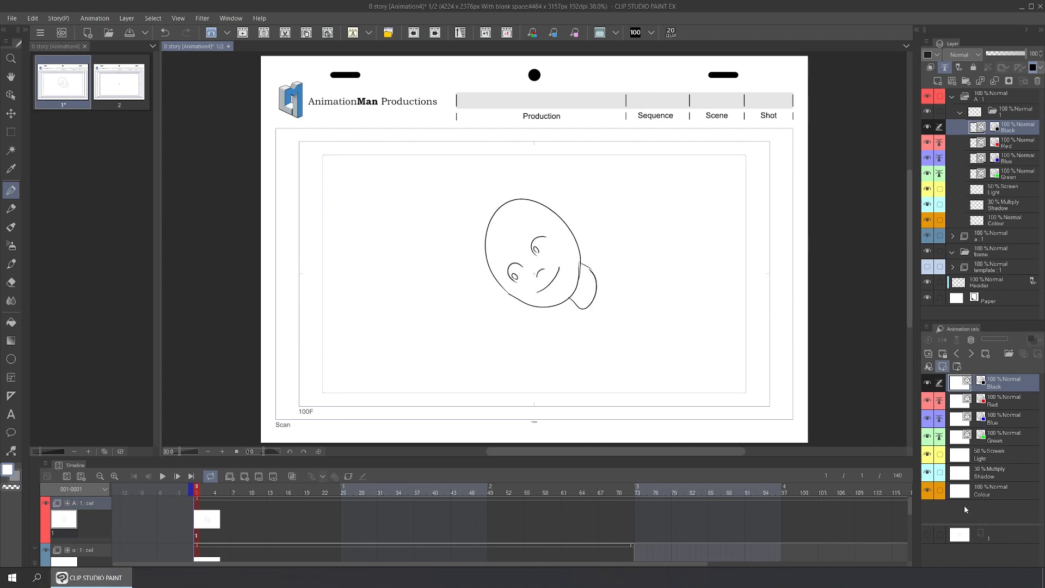
pyautogui.click(1004, 404)
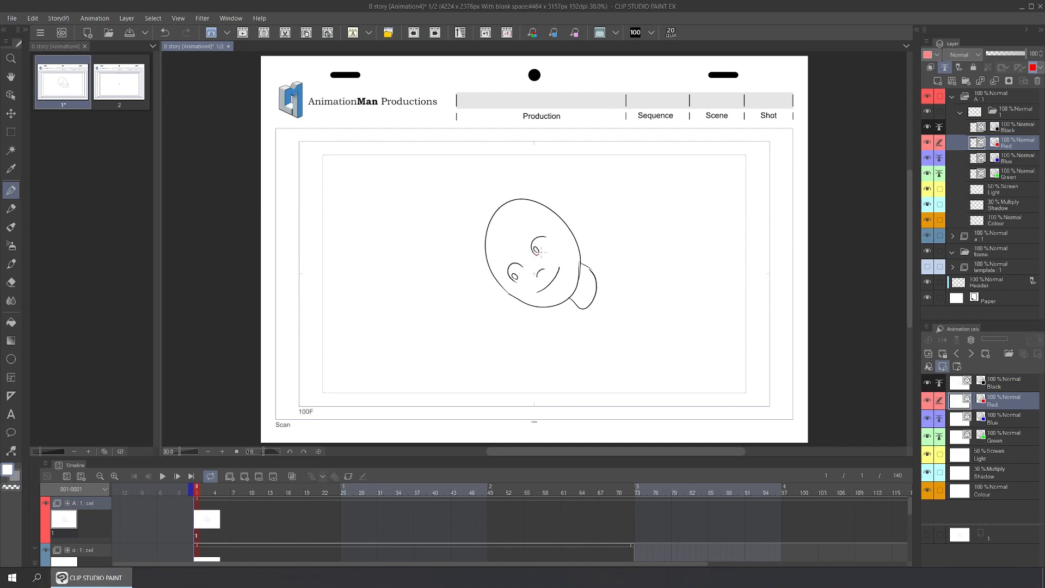
pyautogui.moveTo(540, 251); pyautogui.dragTo(546, 235)
# Draw the head and neck shadow boundaries on the Blue layer and an oval forehead highlight on the Green layer.
pyautogui.click(970, 412)
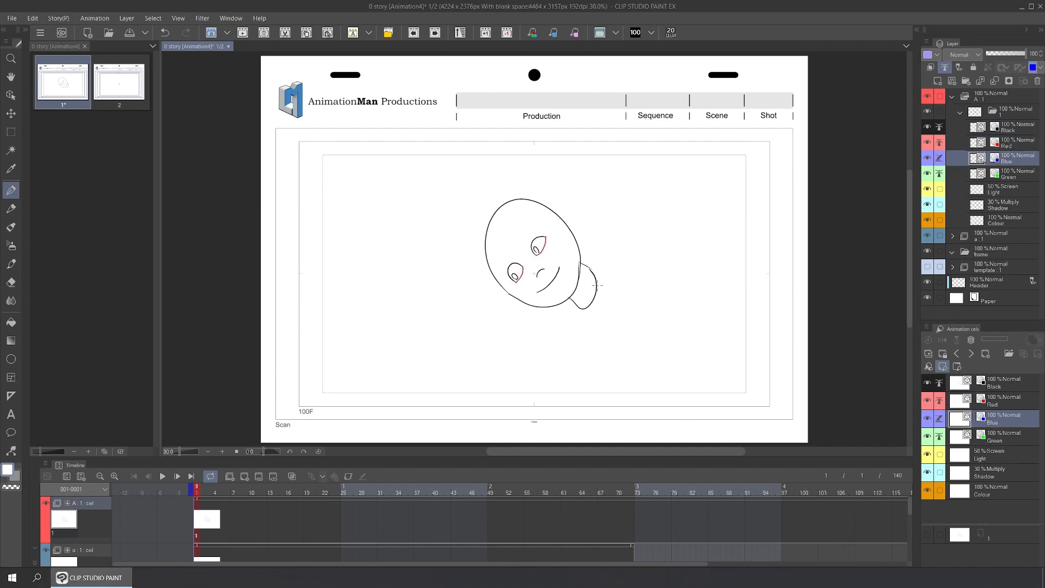
pyautogui.moveTo(597, 285)
pyautogui.mouseDown()
pyautogui.moveTo(576, 274)
pyautogui.moveTo(559, 232)
pyautogui.moveTo(530, 212)
pyautogui.moveTo(503, 214)
pyautogui.mouseUp()
pyautogui.click(933, 440)
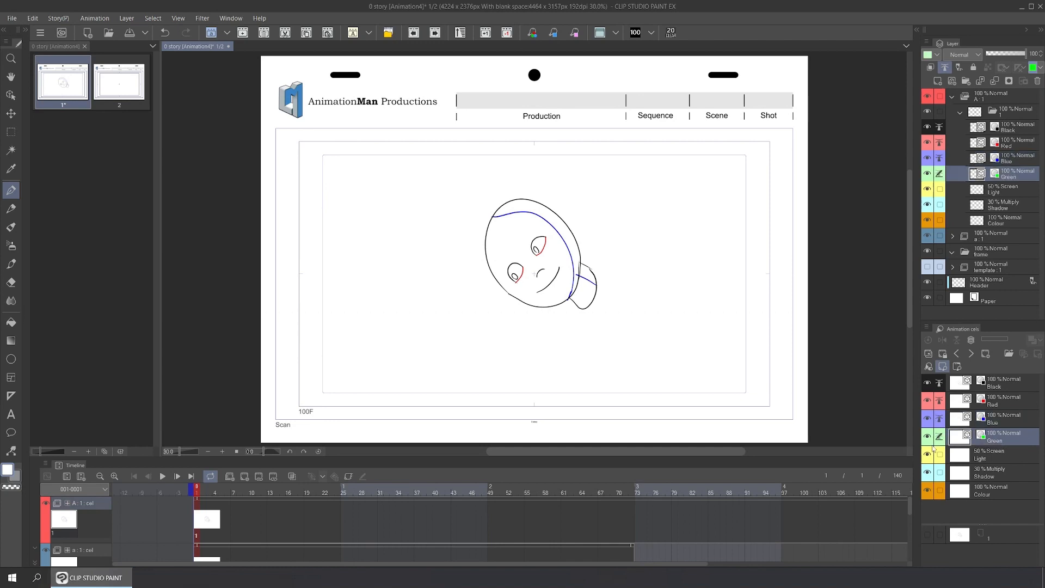
pyautogui.moveTo(495, 231)
pyautogui.mouseDown()
pyautogui.moveTo(507, 253)
pyautogui.moveTo(504, 228)
pyautogui.mouseUp()
# Transform the whole A cel drawing, enlarging the head and rotating it to a more upright pose.
pyautogui.click(202, 505)
pyautogui.hotkey('ctrl', 't')
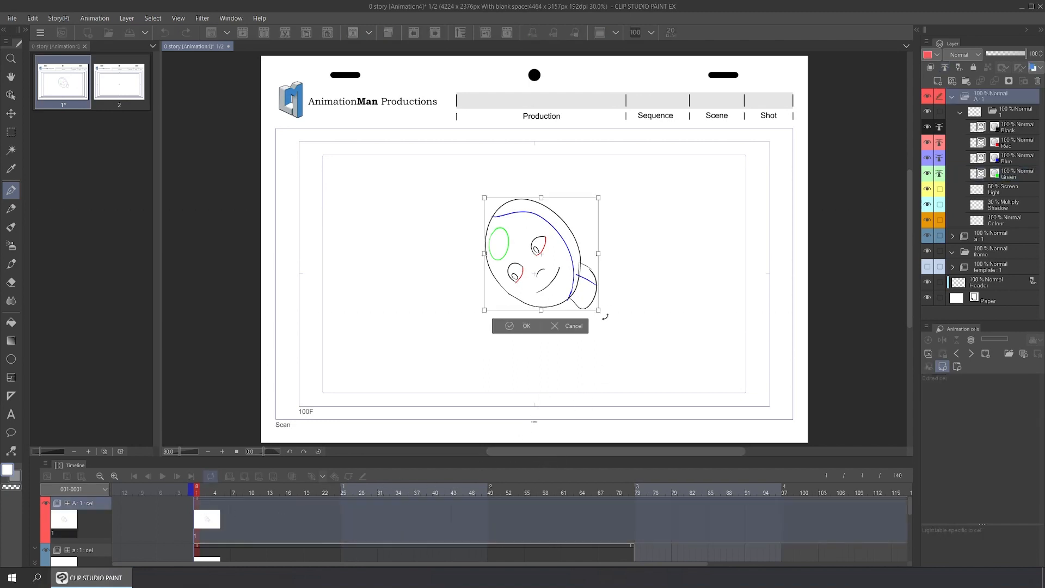
pyautogui.moveTo(602, 310)
pyautogui.mouseDown()
pyautogui.moveTo(562, 331)
pyautogui.moveTo(576, 378)
pyautogui.mouseUp()
pyautogui.click(532, 397)
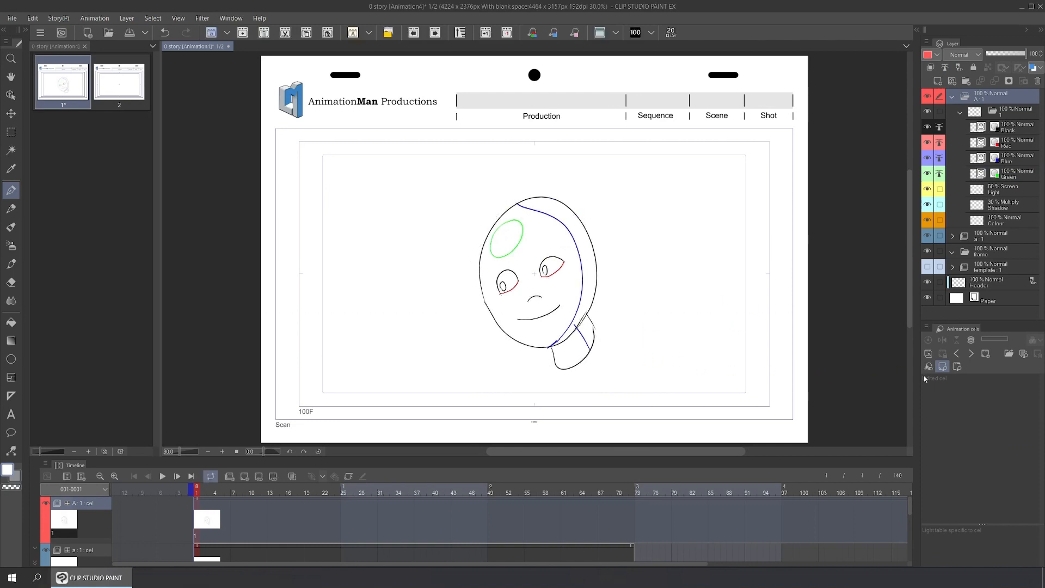
# Make the A cel's Shadow layer active and ready the Fill tool with the grey secondary colour.
pyautogui.click(199, 523)
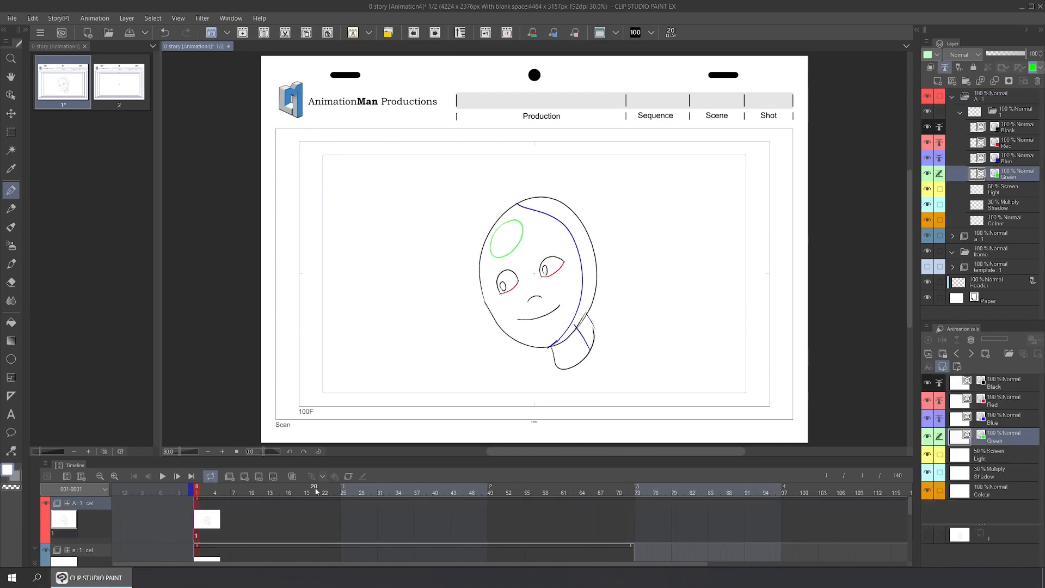
pyautogui.click(963, 475)
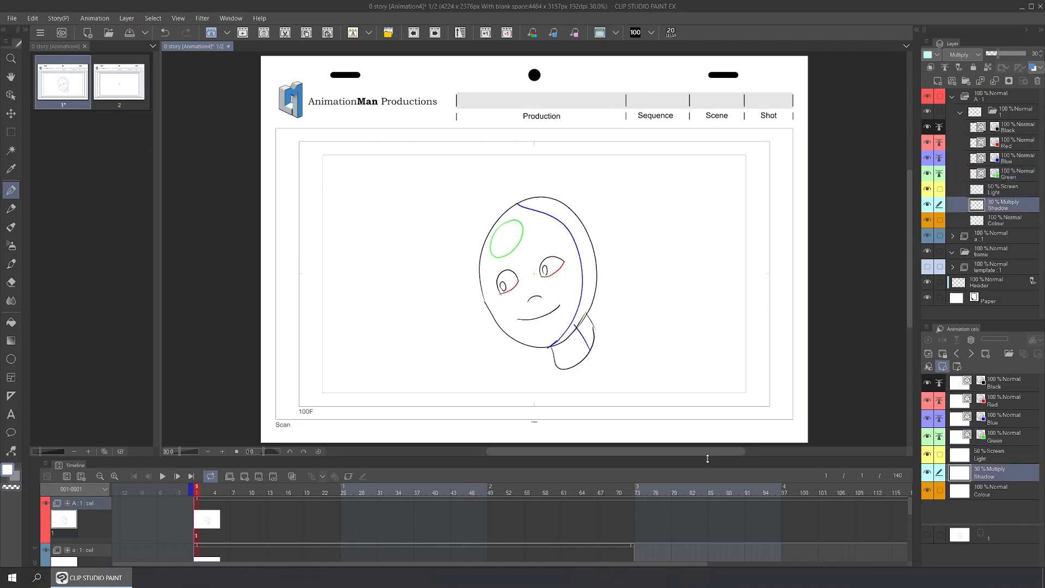
pyautogui.click(17, 478)
pyautogui.click(11, 321)
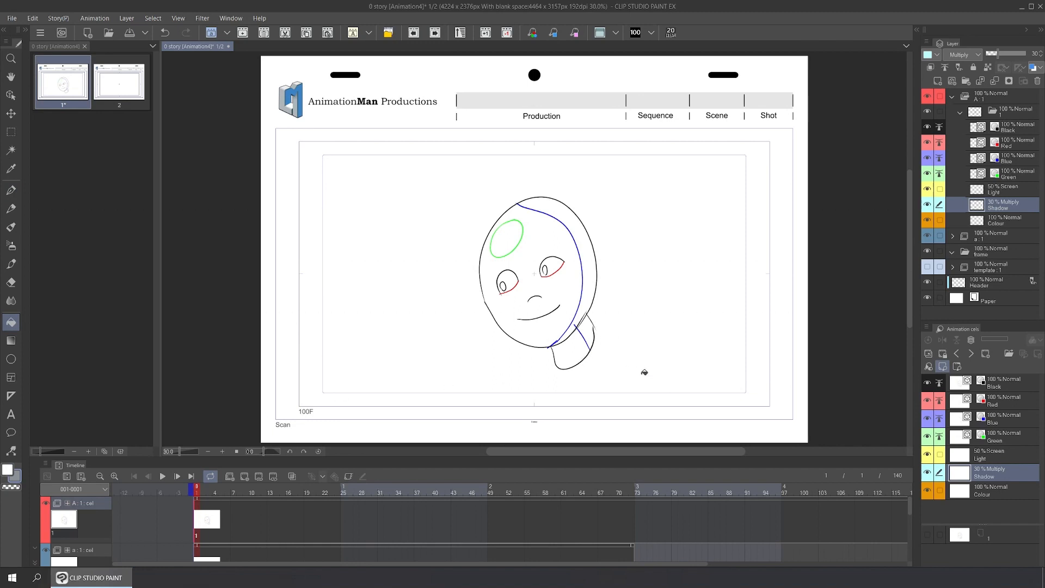
# Try filling the head's shaded side on the Shadow layer and undo the fill.
pyautogui.click(592, 306)
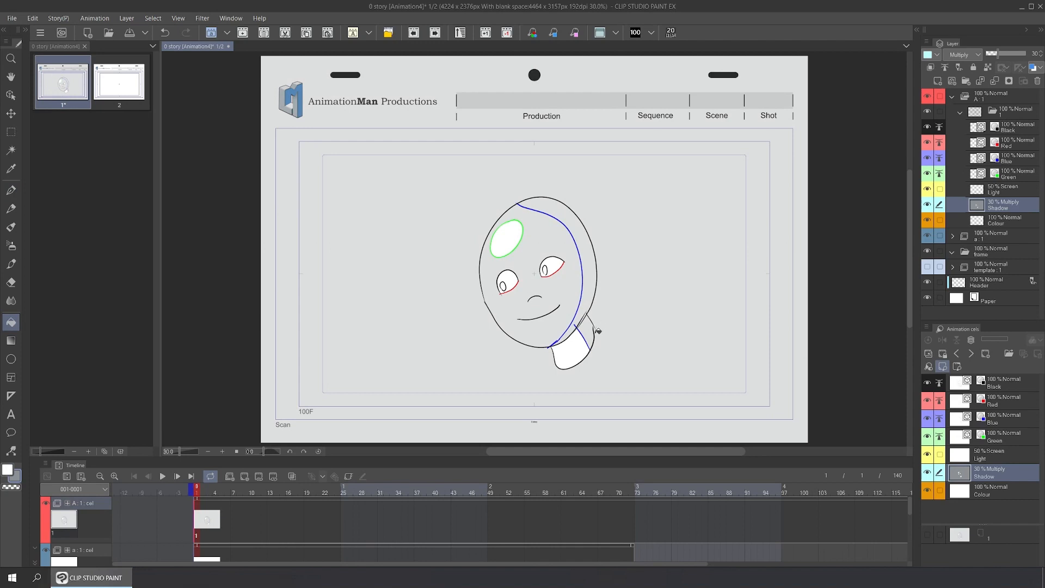
pyautogui.hotkey('ctrl', 'z')
pyautogui.hotkey('ctrl', 'z')
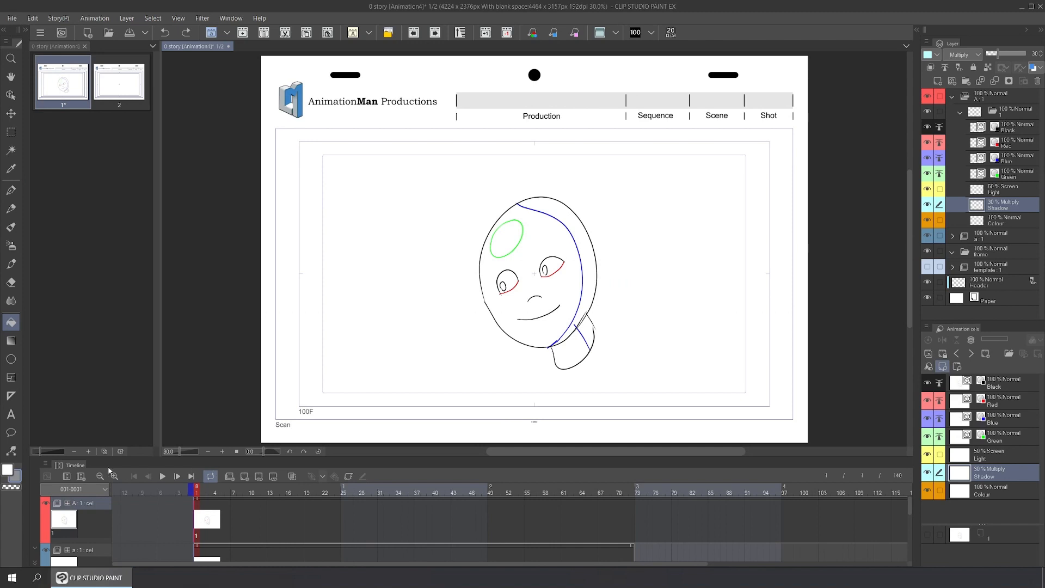
# Turn on Close gap for the Refer other layers fill and fill the shaded strips of the neck and head in grey.
pyautogui.click(24, 31)
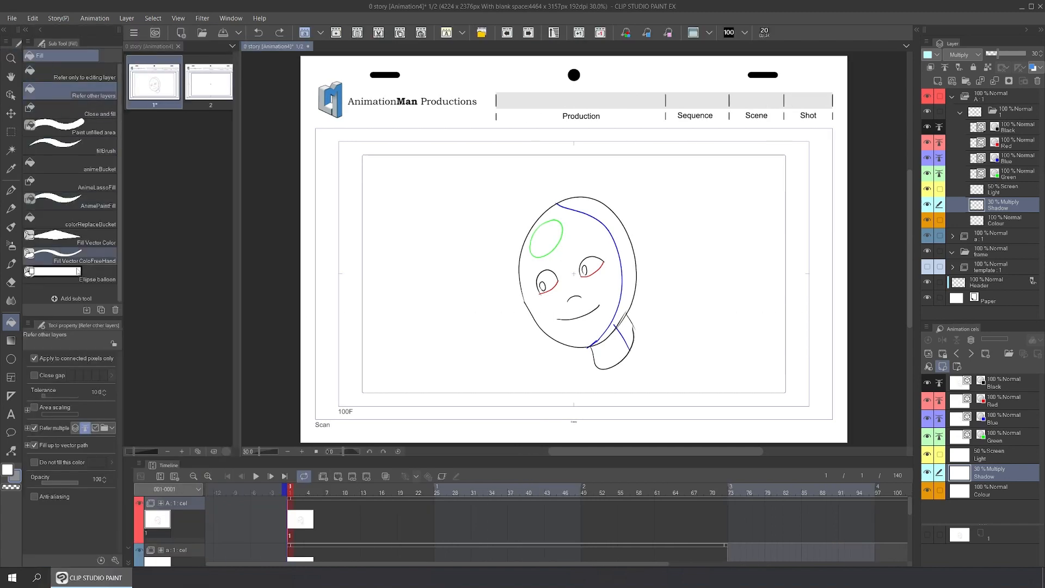
pyautogui.click(34, 375)
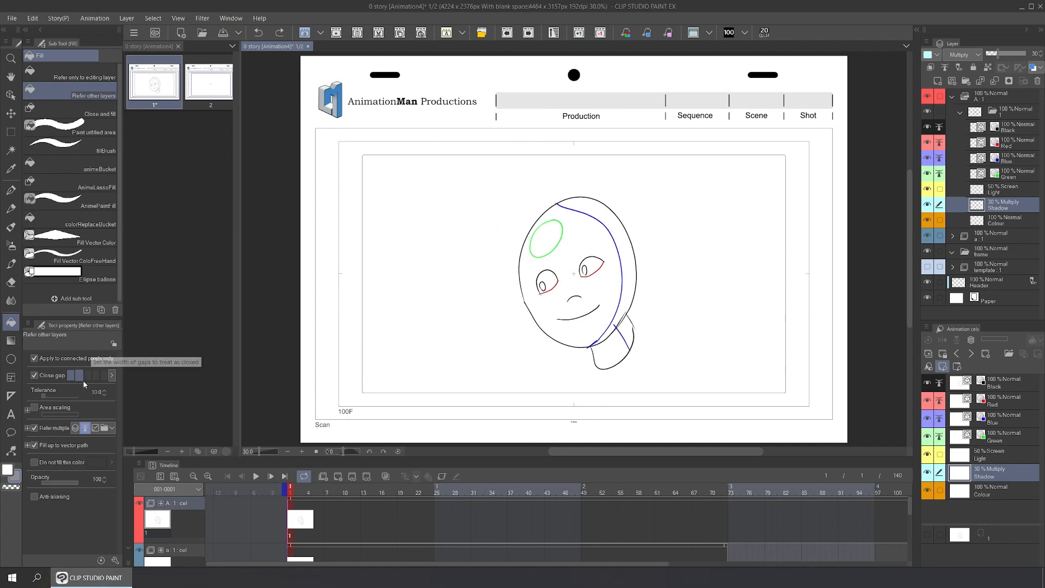
pyautogui.click(630, 330)
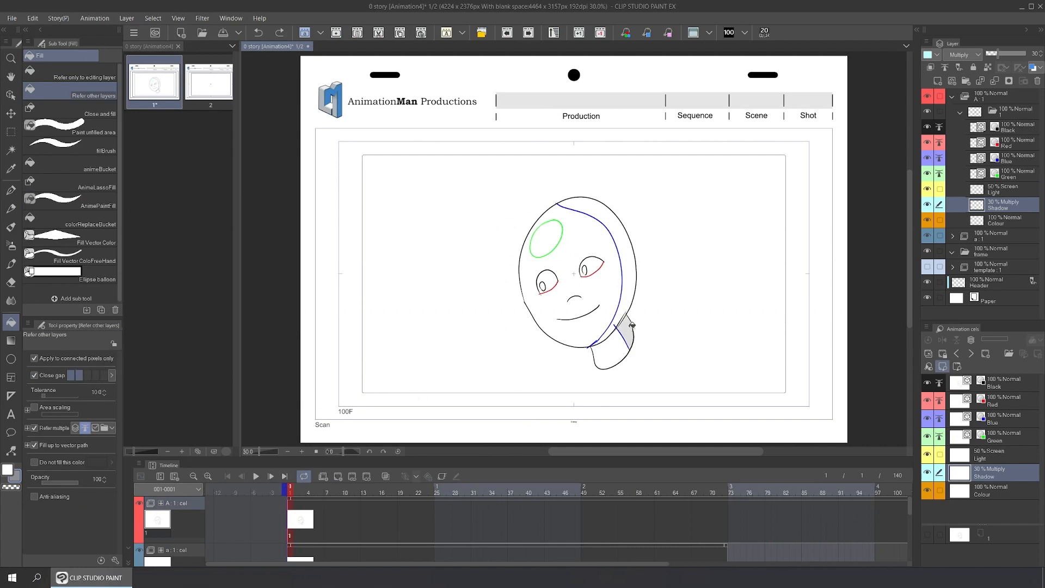
pyautogui.click(630, 301)
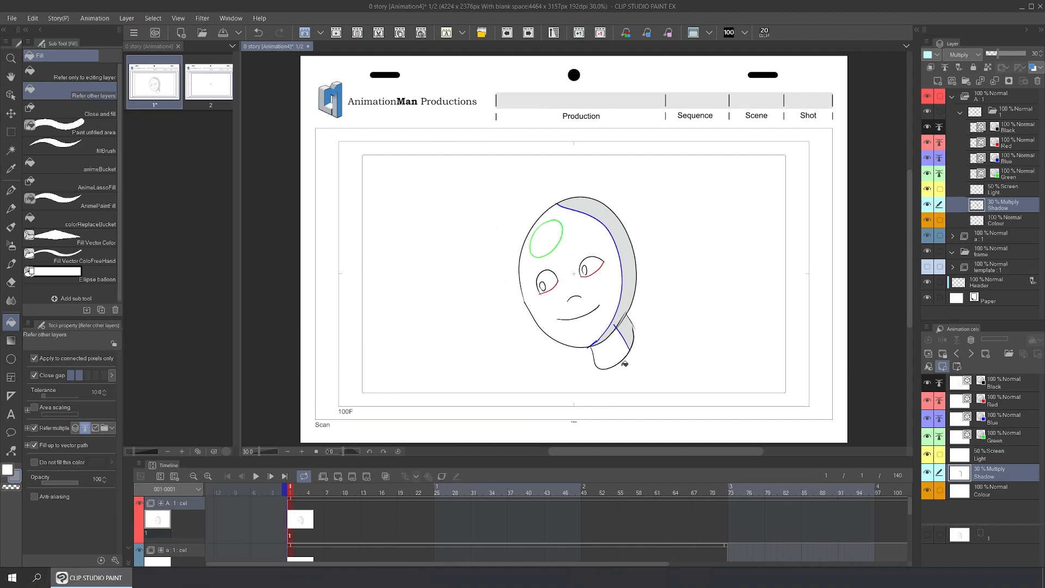
# Hide the Shadow, Blue and Green layers and make the Colour layer active.
pyautogui.click(927, 474)
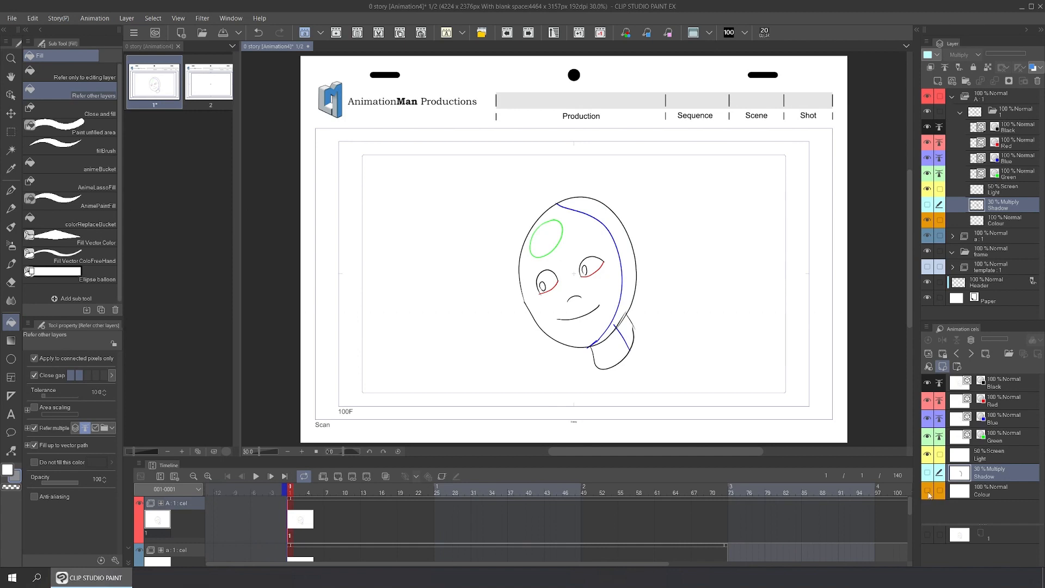
pyautogui.click(963, 492)
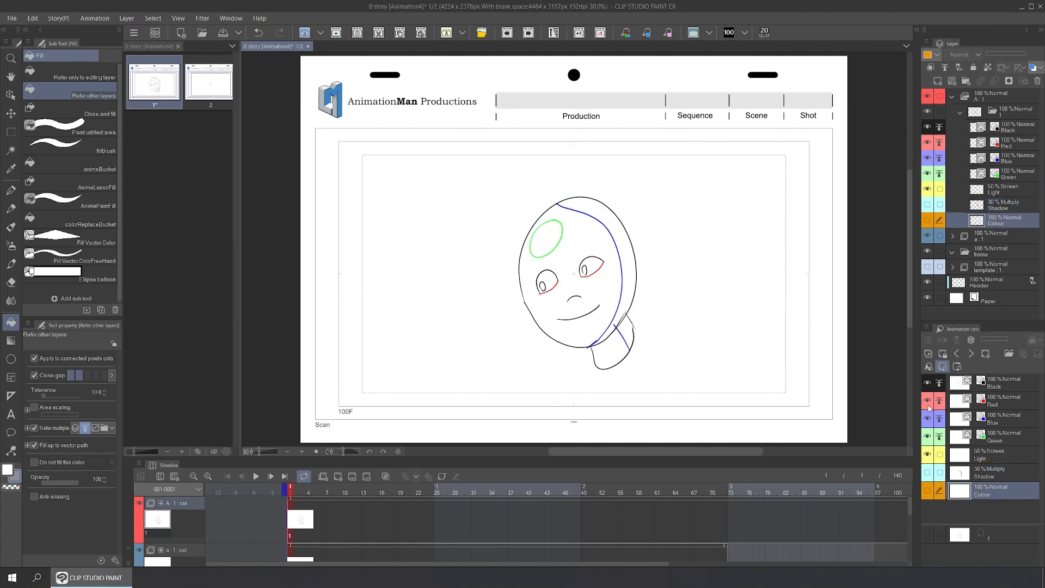
pyautogui.click(927, 436)
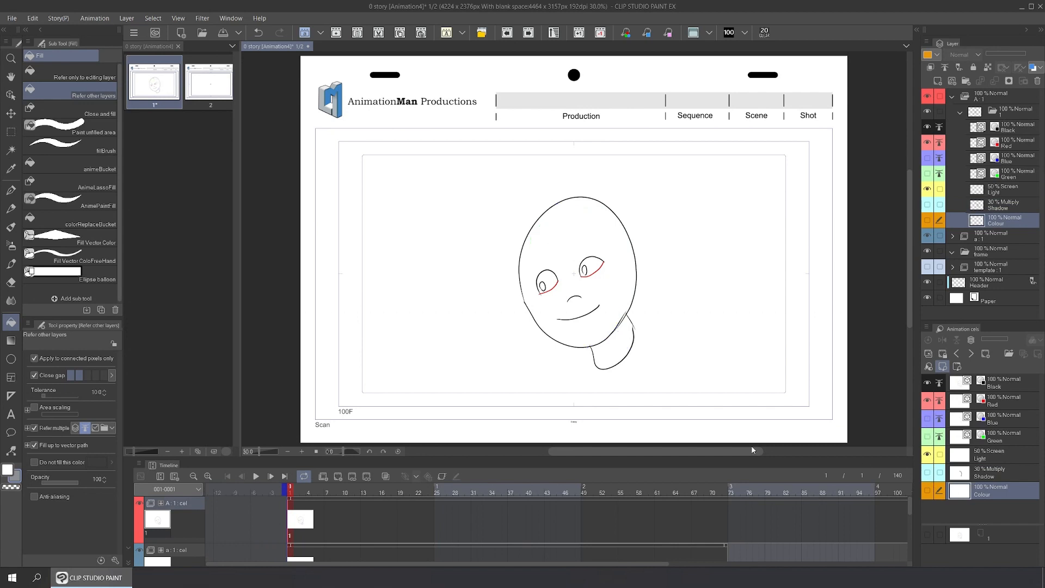
# Choose a light peach skin tone and fill the face and neck with it on the visible Colour layer.
pyautogui.doubleClick(9, 470)
pyautogui.click(316, 399)
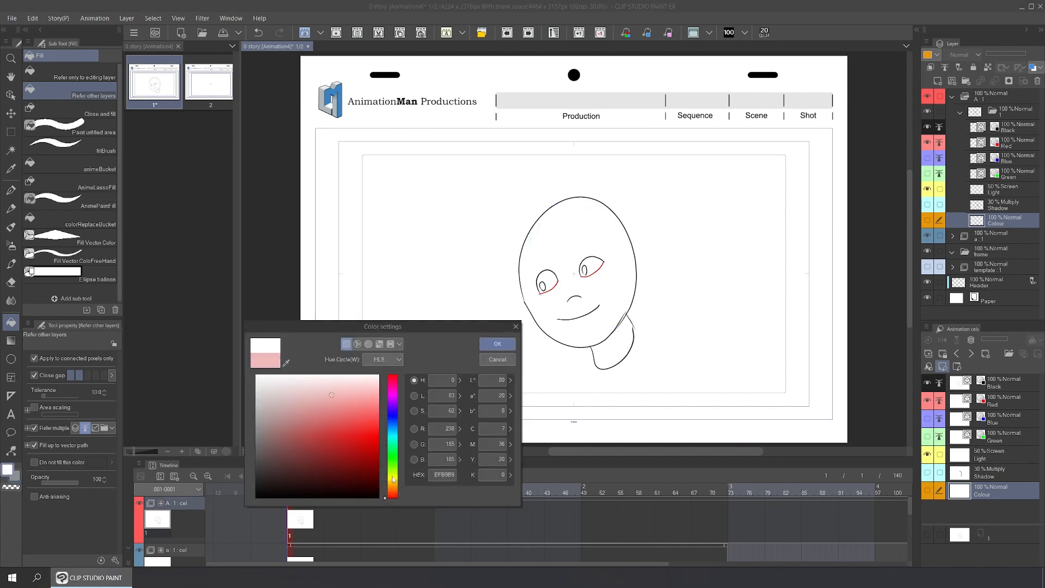
pyautogui.moveTo(393, 479); pyautogui.dragTo(394, 486)
pyautogui.click(497, 343)
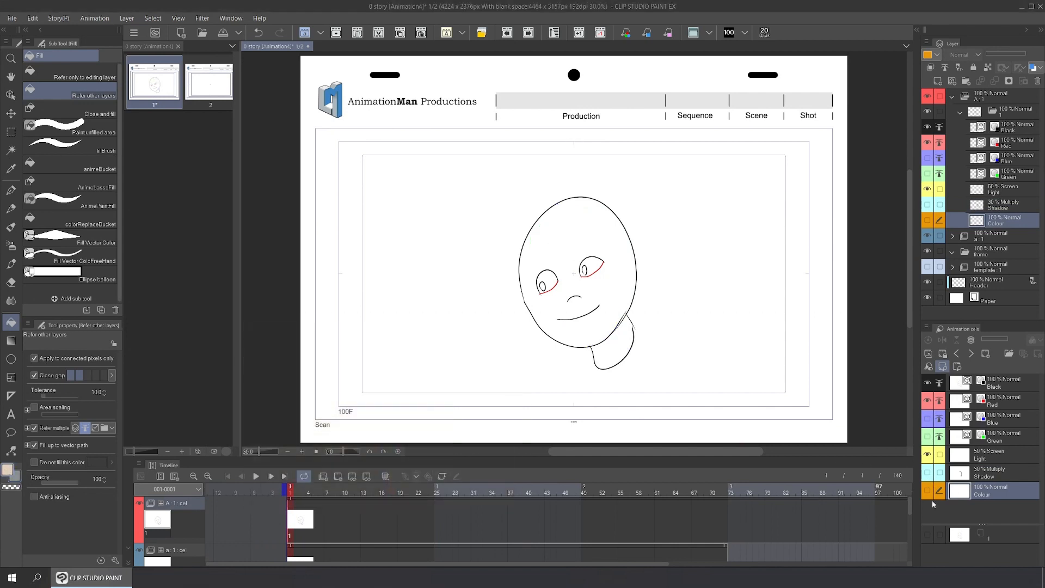
pyautogui.click(621, 344)
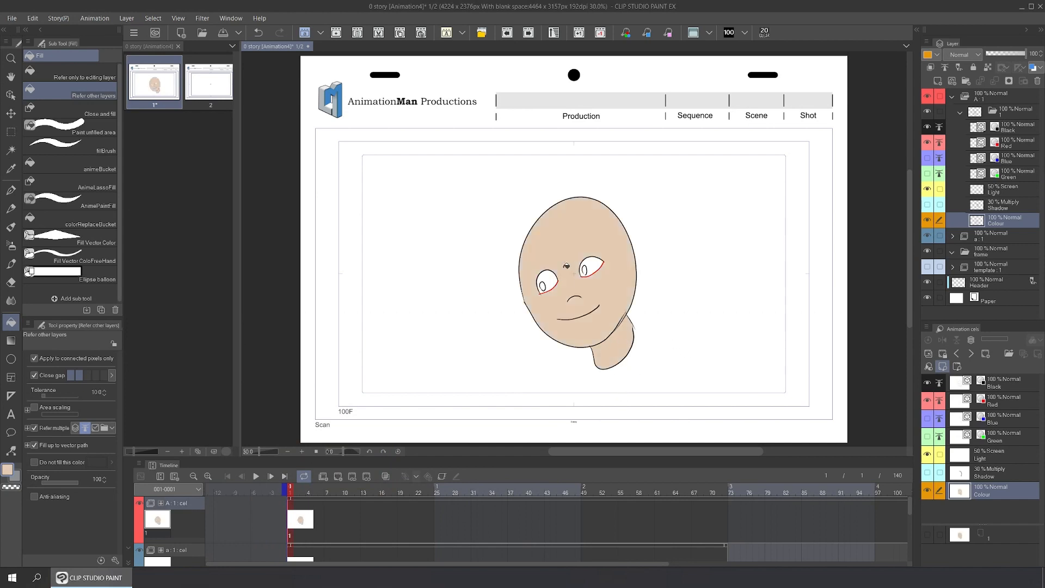
# Choose an off-white colour and fill the whites of both eyes on the Colour layer.
pyautogui.doubleClick(7, 470)
pyautogui.click(374, 376)
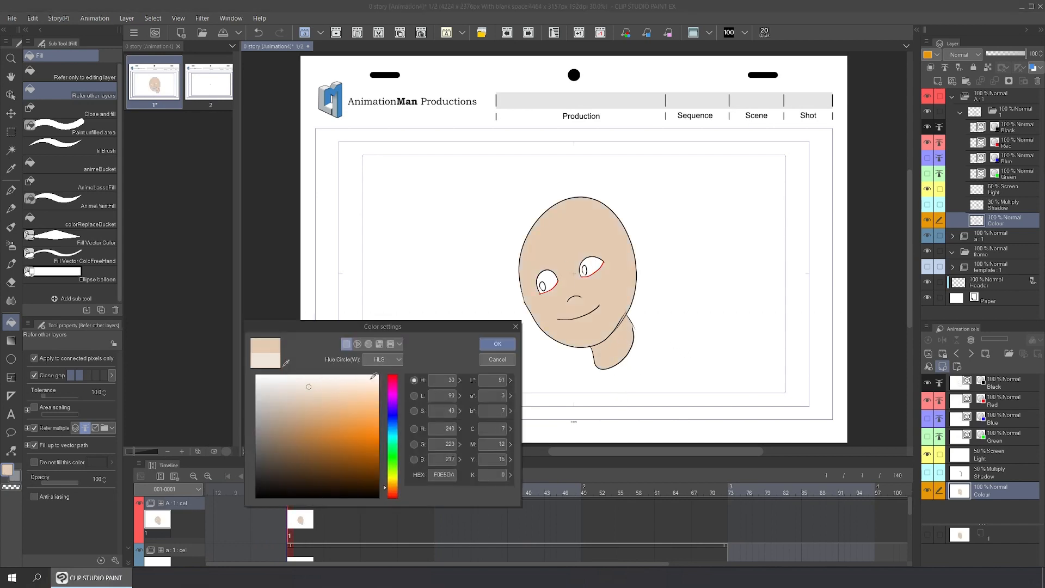
pyautogui.click(278, 380)
pyautogui.click(497, 343)
pyautogui.click(549, 285)
pyautogui.click(591, 267)
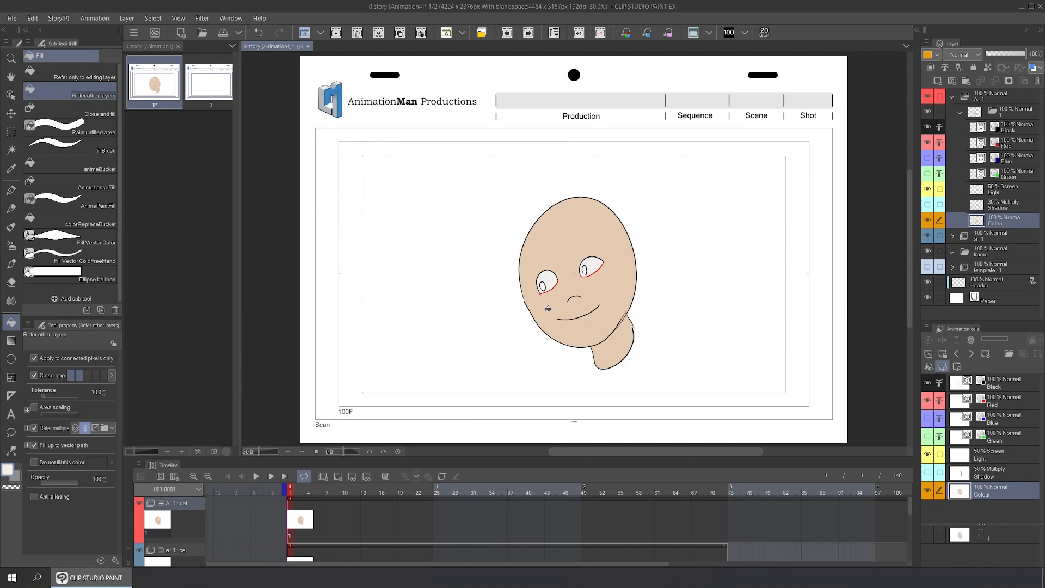
# Choose a turquoise-green colour and fill the irises of both eyes on the Colour layer.
pyautogui.doubleClick(7, 469)
pyautogui.click(395, 441)
pyautogui.click(375, 404)
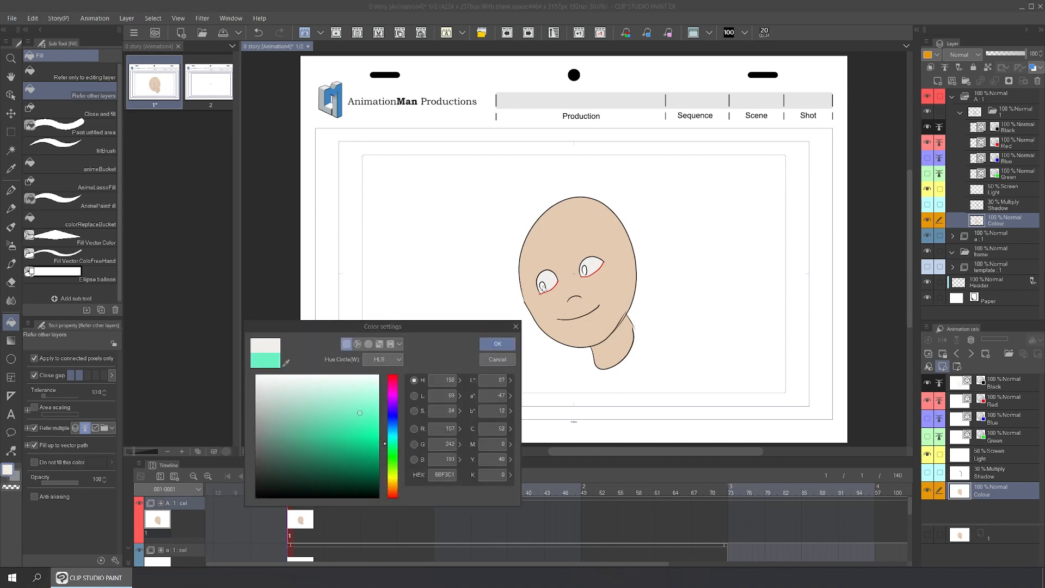
pyautogui.click(496, 344)
pyautogui.click(543, 286)
pyautogui.click(585, 269)
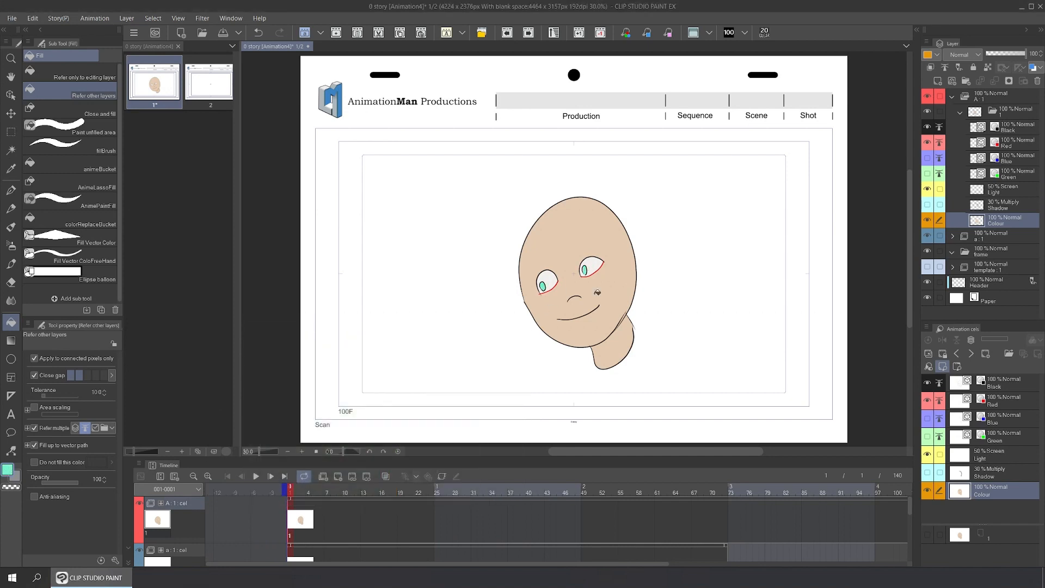
# Show the Shadow and Green layers and make the Light layer active.
pyautogui.click(927, 472)
pyautogui.click(959, 474)
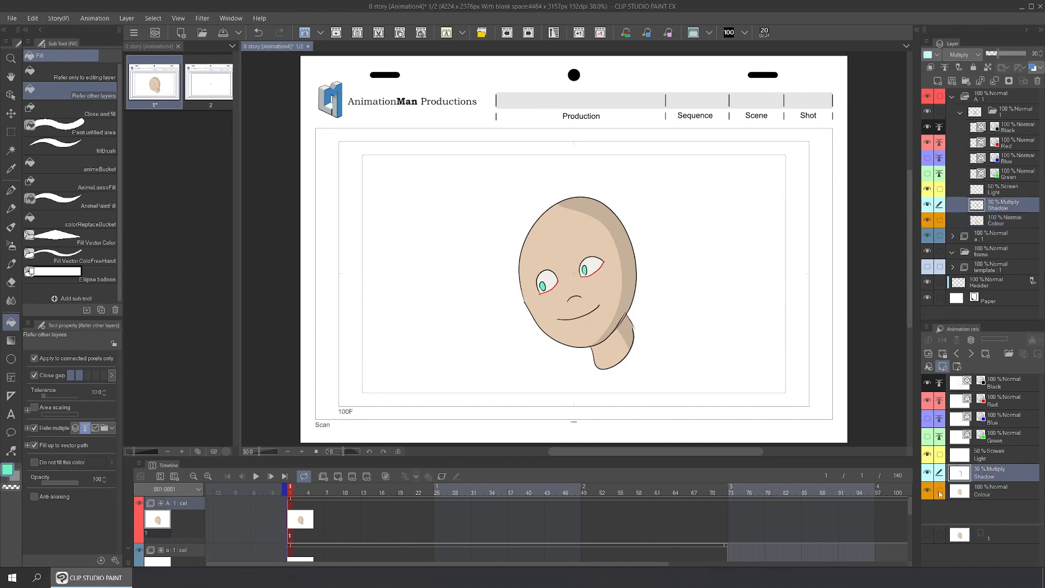
pyautogui.click(960, 458)
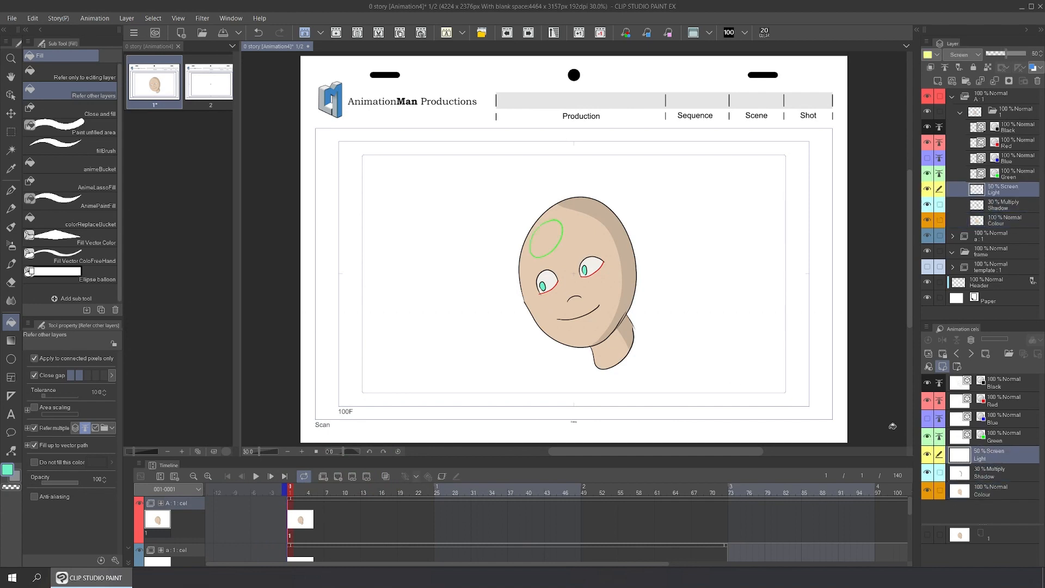
# Hide the Shadow and Colour layers and fill the green highlight oval with a pale off-white on the Light layer.
pyautogui.moveTo(927, 473); pyautogui.dragTo(927, 490)
pyautogui.doubleClick(8, 469)
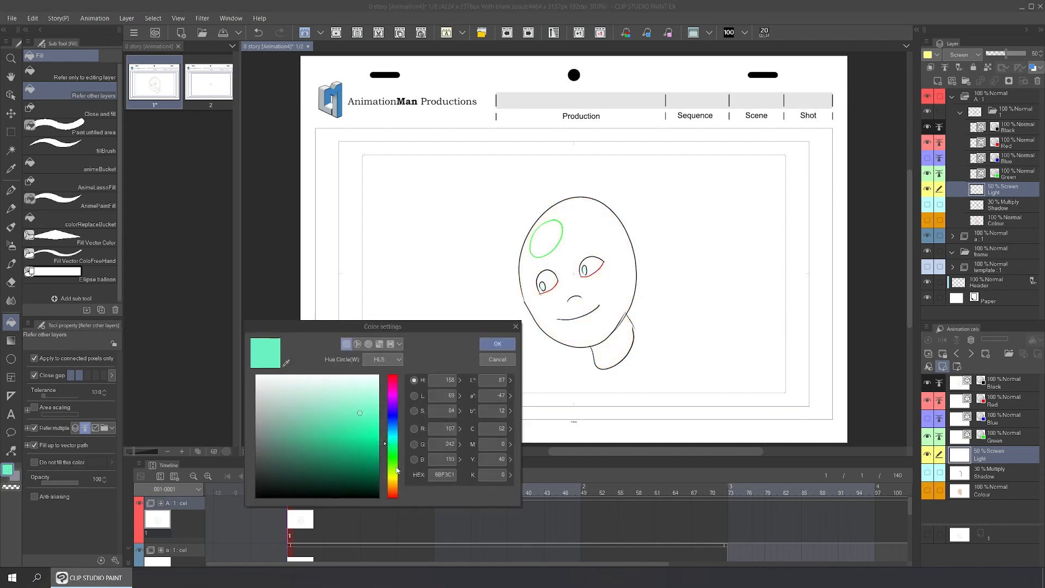
pyautogui.click(392, 475)
pyautogui.click(273, 380)
pyautogui.click(279, 389)
pyautogui.click(497, 344)
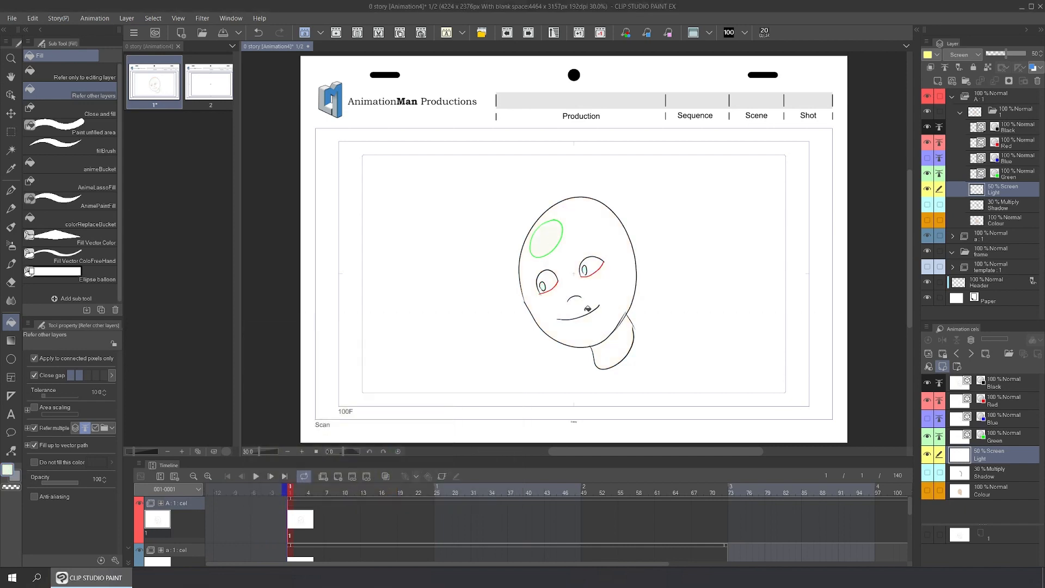
# Hide the Green layer and show the Shadow and Colour layers.
pyautogui.click(927, 436)
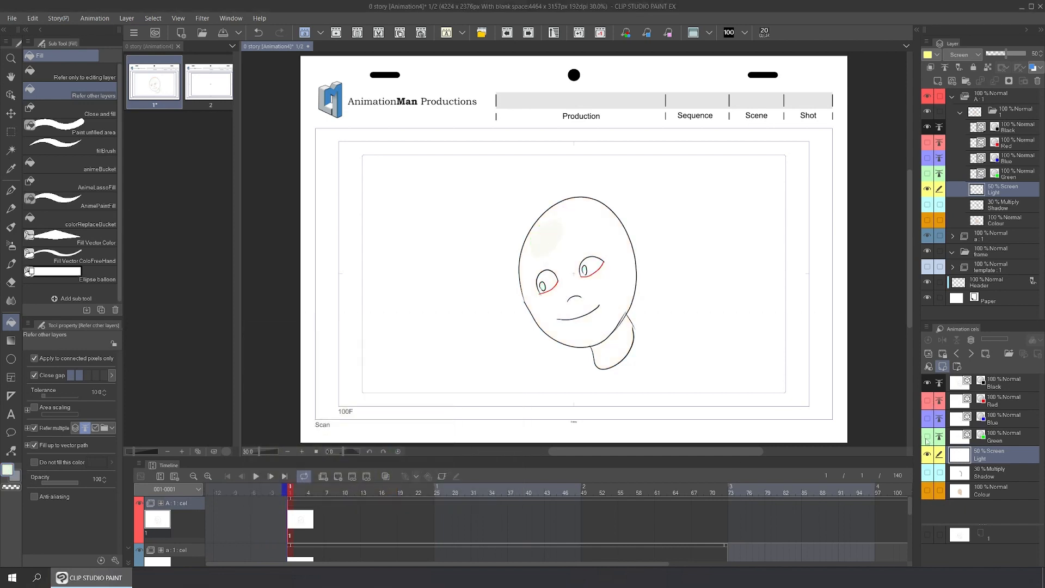
pyautogui.click(929, 488)
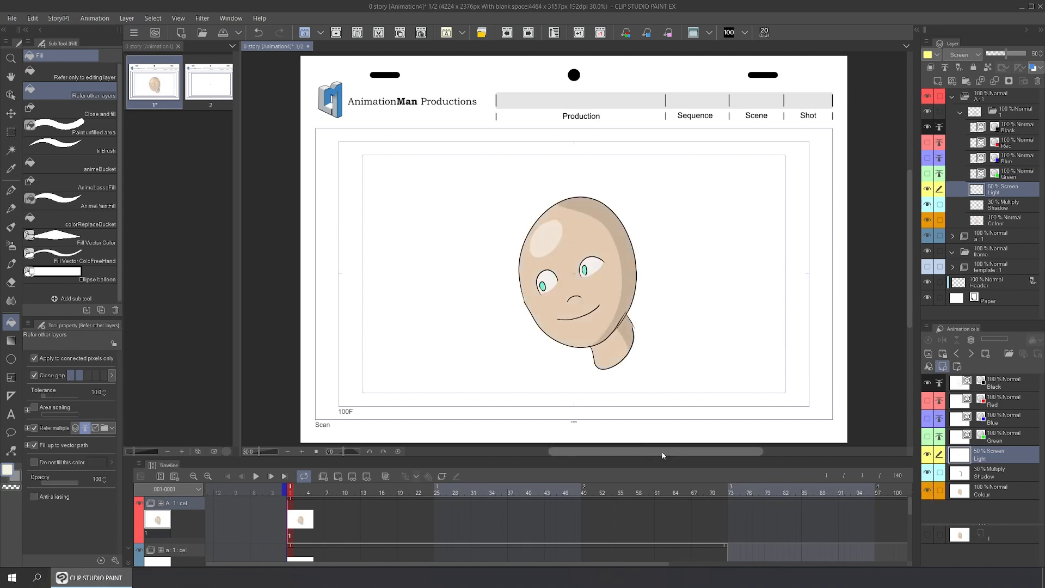
# Add four new animation cels, 2 to 5, after cel 1 in the timeline.
pyautogui.click(316, 520)
pyautogui.press('n')
pyautogui.press('n')
pyautogui.press('n')
pyautogui.press('n')
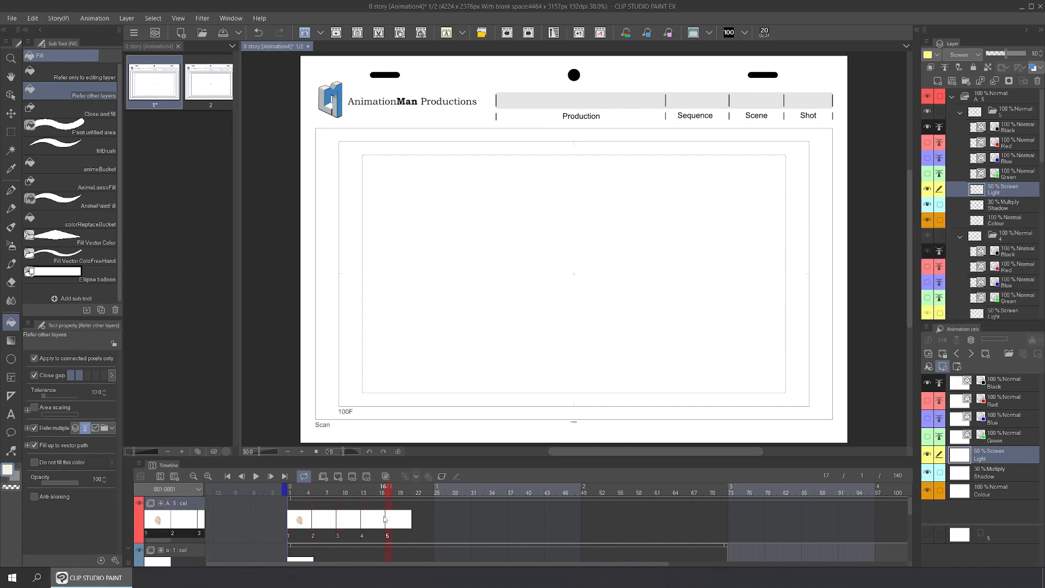
# Remove cel 5 from the timeline and paste a copy of the cel 1 to 4 sequence at frame 20.
pyautogui.moveTo(442, 511); pyautogui.dragTo(350, 527)
pyautogui.click(358, 33)
pyautogui.moveTo(403, 512); pyautogui.dragTo(302, 524)
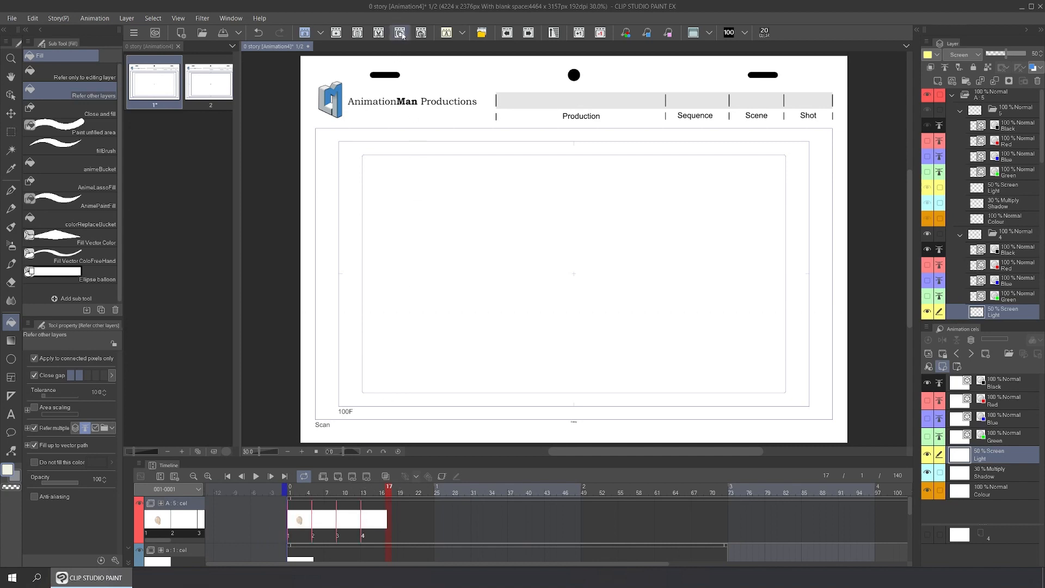
pyautogui.click(403, 520)
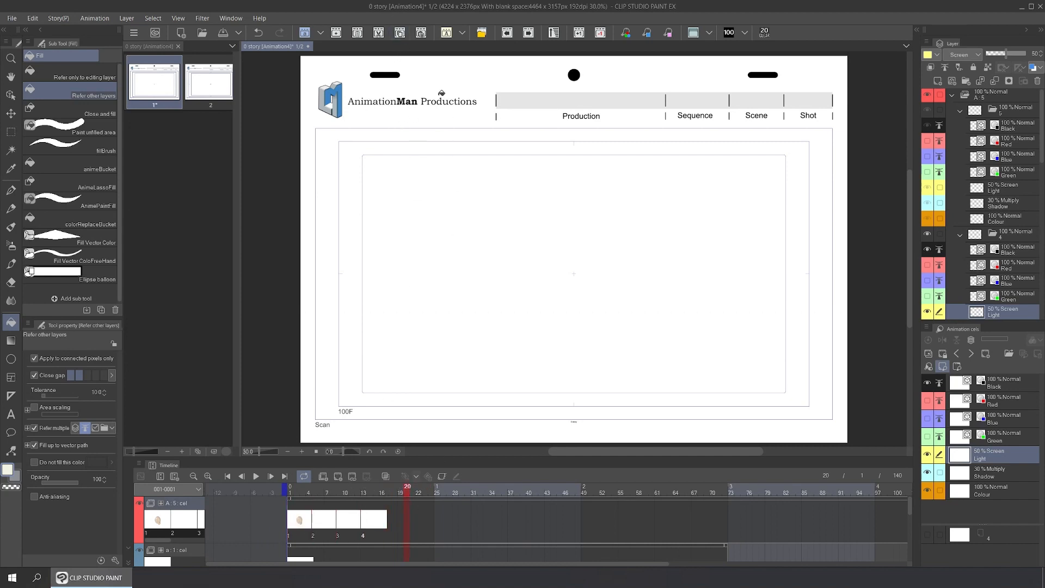
pyautogui.hotkey('ctrl', 'v')
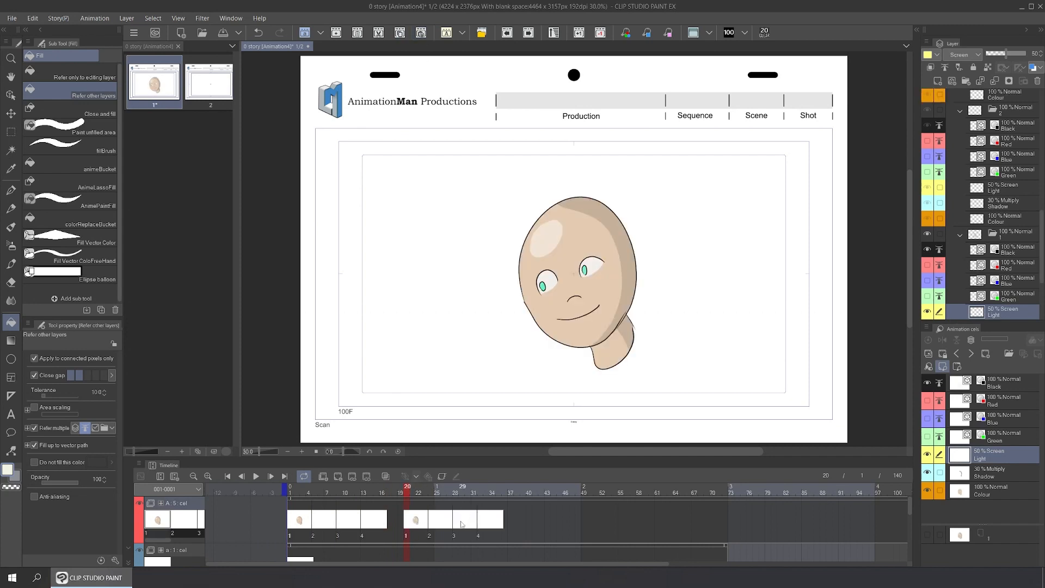
# Move the copied cels 3 and 4 further along the timeline and paste cel 4, cut from the first sequence, at frame 27.
pyautogui.moveTo(393, 521); pyautogui.dragTo(355, 526)
pyautogui.click(421, 33)
pyautogui.moveTo(451, 521); pyautogui.dragTo(522, 524)
pyautogui.click(451, 514)
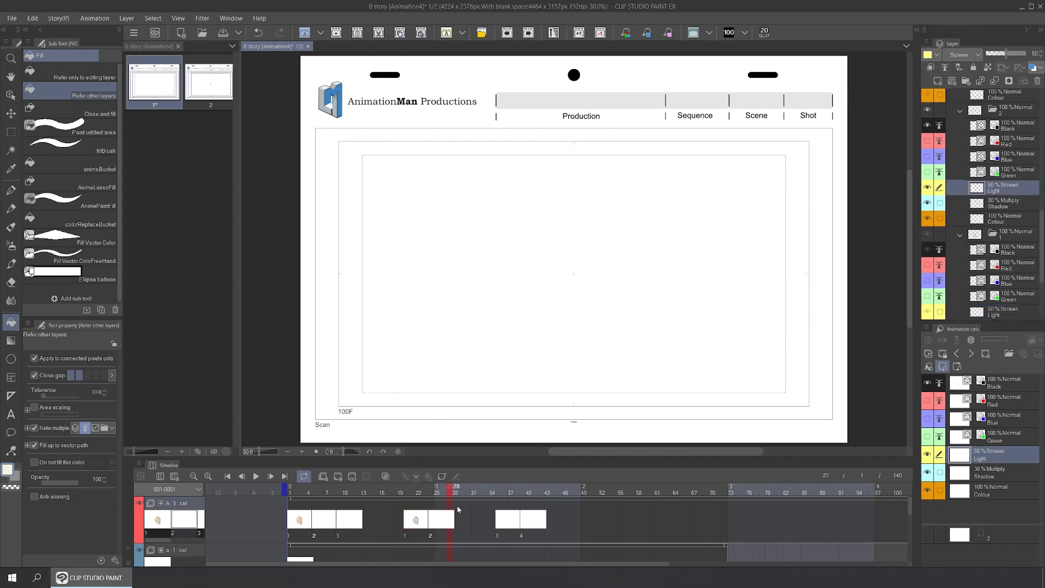
pyautogui.click(421, 34)
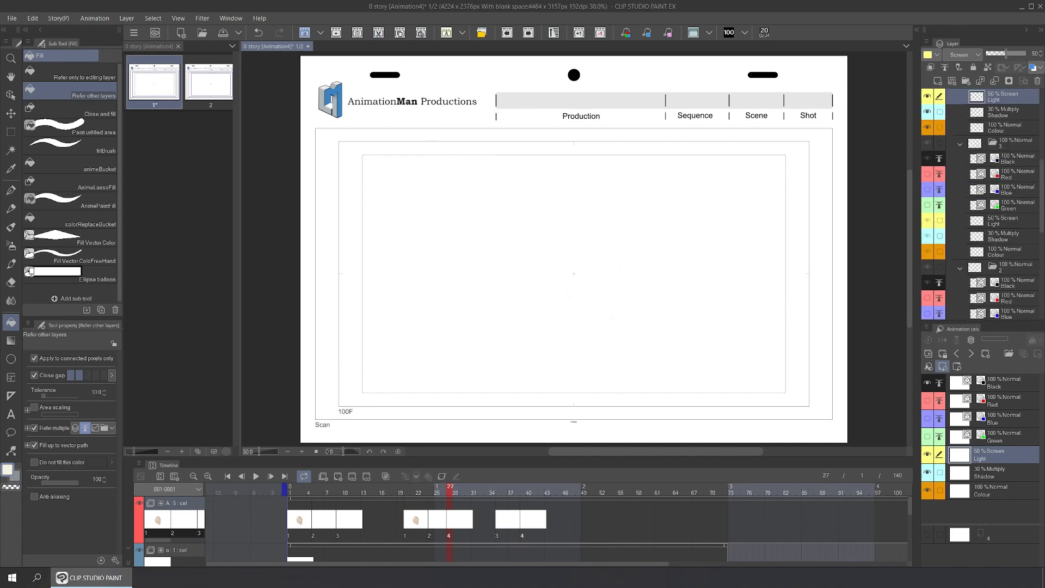
# Shorten the clip of animation folder A to end at frame 45 and paste a copy of it at frame 46.
pyautogui.moveTo(490, 564); pyautogui.dragTo(699, 564)
pyautogui.moveTo(830, 498); pyautogui.dragTo(250, 501)
pyautogui.moveTo(490, 563); pyautogui.dragTo(280, 563)
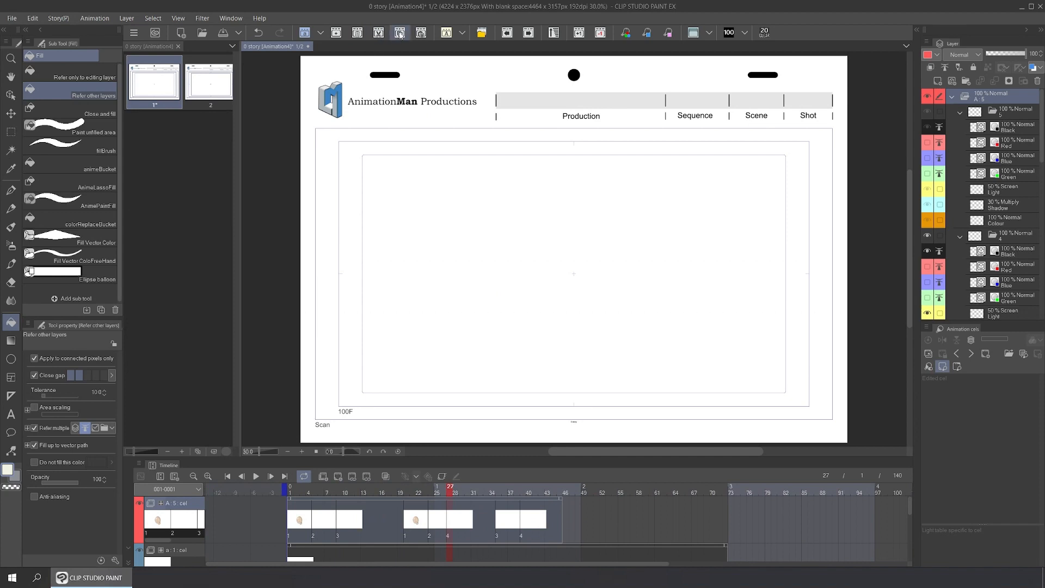
pyautogui.click(566, 513)
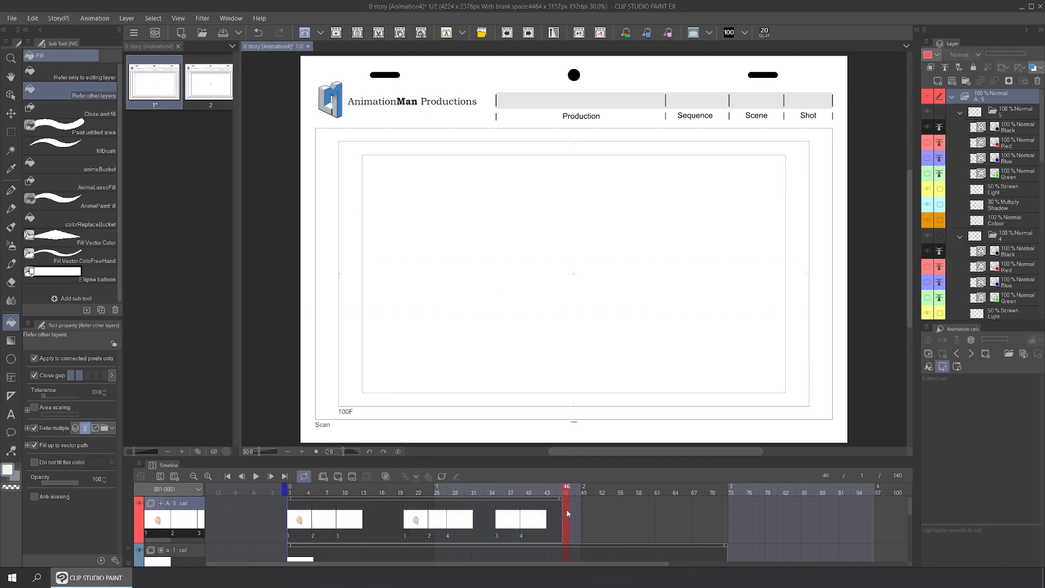
pyautogui.click(422, 34)
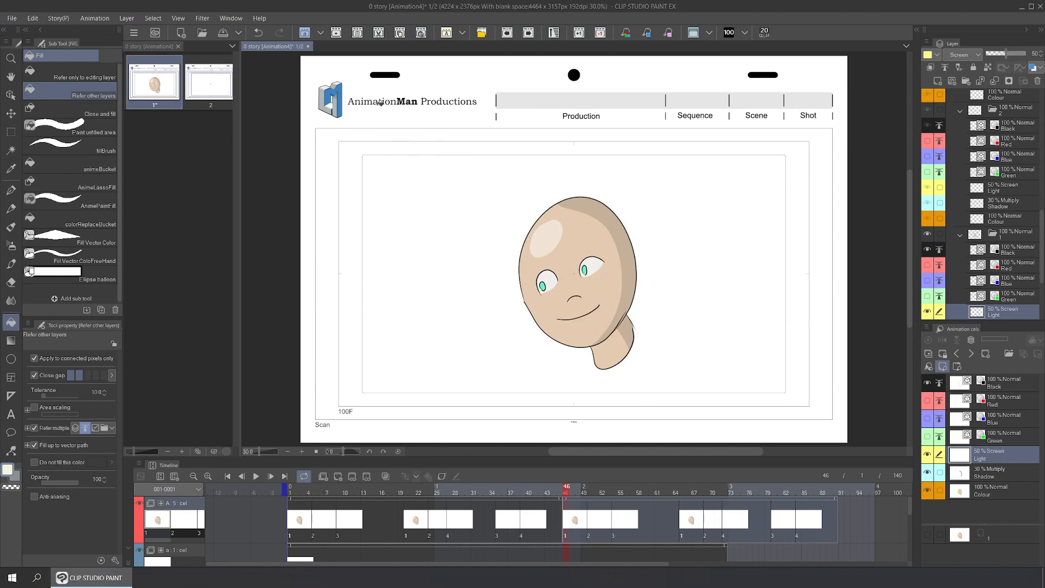
# Insert a new in-between cel at frame 15, in the gap after cel 3.
pyautogui.click(380, 526)
pyautogui.click(337, 33)
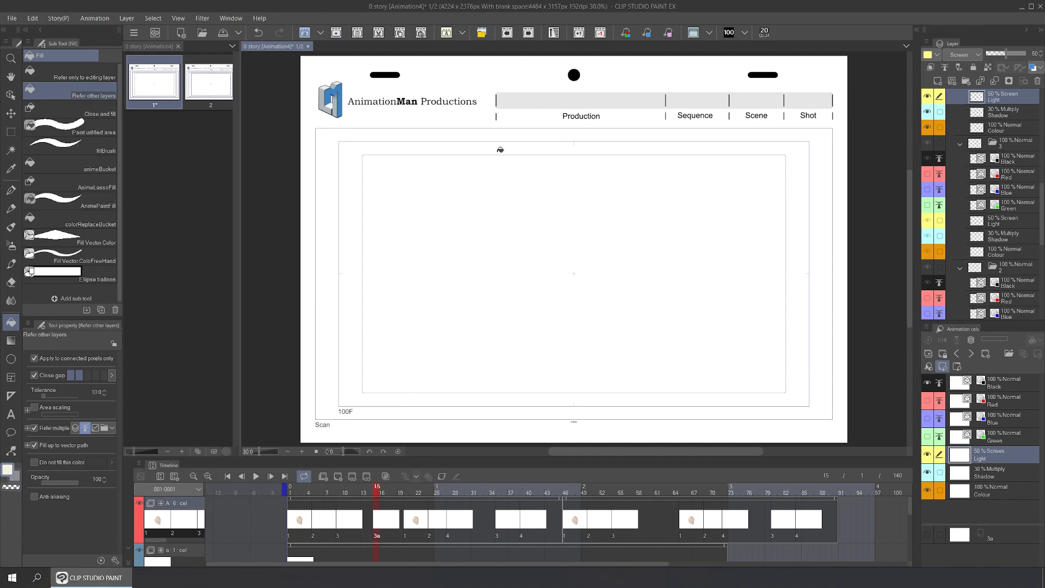
# Add three new raster layers above the Black layer in cel 1.
pyautogui.click(295, 523)
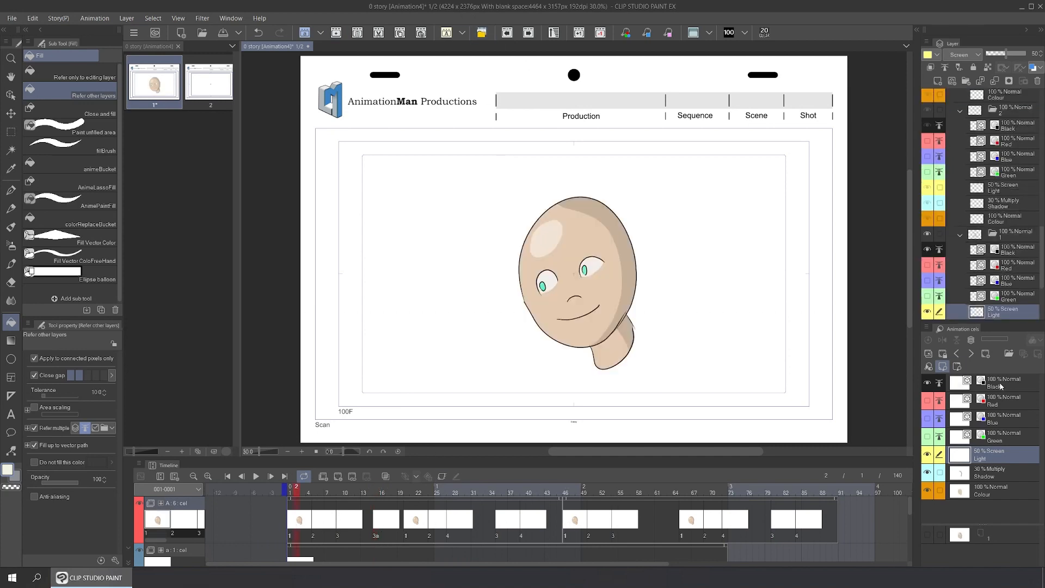
pyautogui.click(1000, 383)
pyautogui.click(937, 81)
pyautogui.click(937, 81)
pyautogui.click(937, 81)
# Choose a near-black colour and sketch a loose spiky hair outline around the head with the Pencil on Layer 2.
pyautogui.click(987, 401)
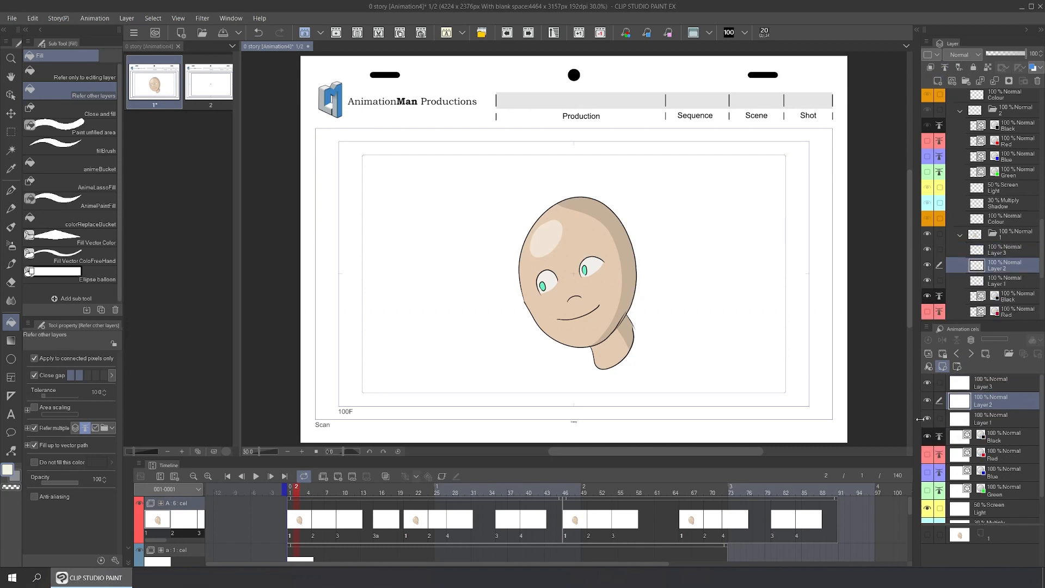
pyautogui.click(11, 208)
pyautogui.doubleClick(7, 470)
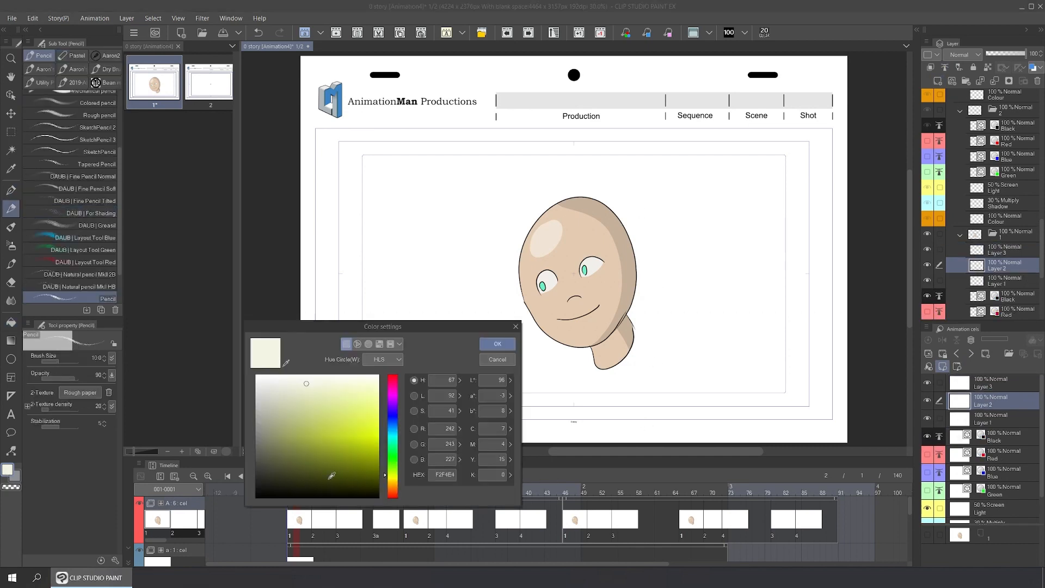
pyautogui.click(331, 477)
pyautogui.click(496, 343)
pyautogui.moveTo(644, 277)
pyautogui.mouseDown()
pyautogui.moveTo(496, 239)
pyautogui.moveTo(514, 329)
pyautogui.mouseUp()
# Sketch a hairline across the forehead on Layer 3 and an arrow pointing towards the head on Layer 1.
pyautogui.click(987, 383)
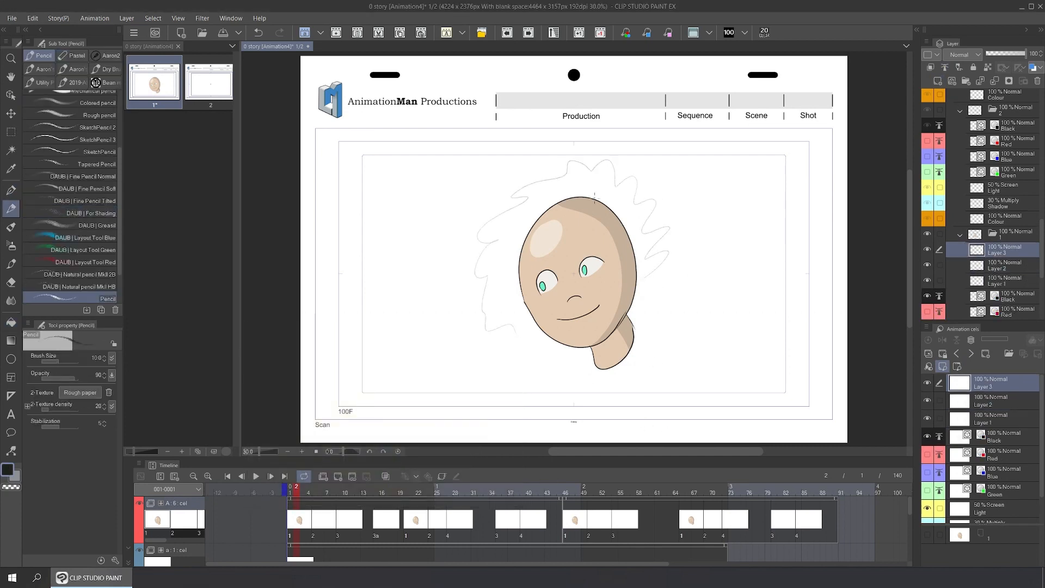
pyautogui.moveTo(516, 267); pyautogui.dragTo(606, 203)
pyautogui.click(985, 419)
pyautogui.moveTo(341, 210); pyautogui.dragTo(423, 282)
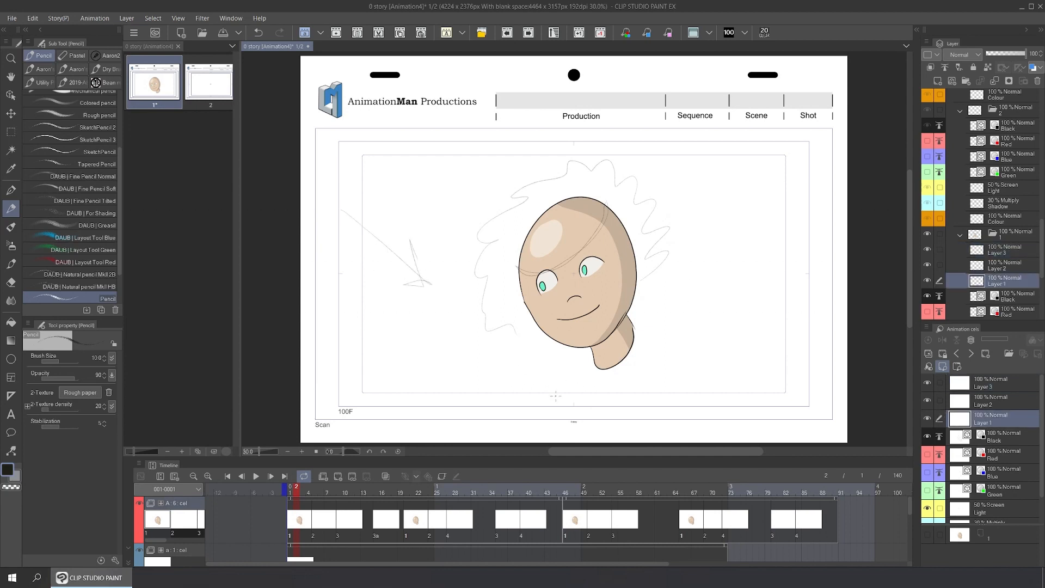
# Group Layer 1, Layer 2 and Layer 3 into an LO folder with the custom action.
pyautogui.click(995, 382)
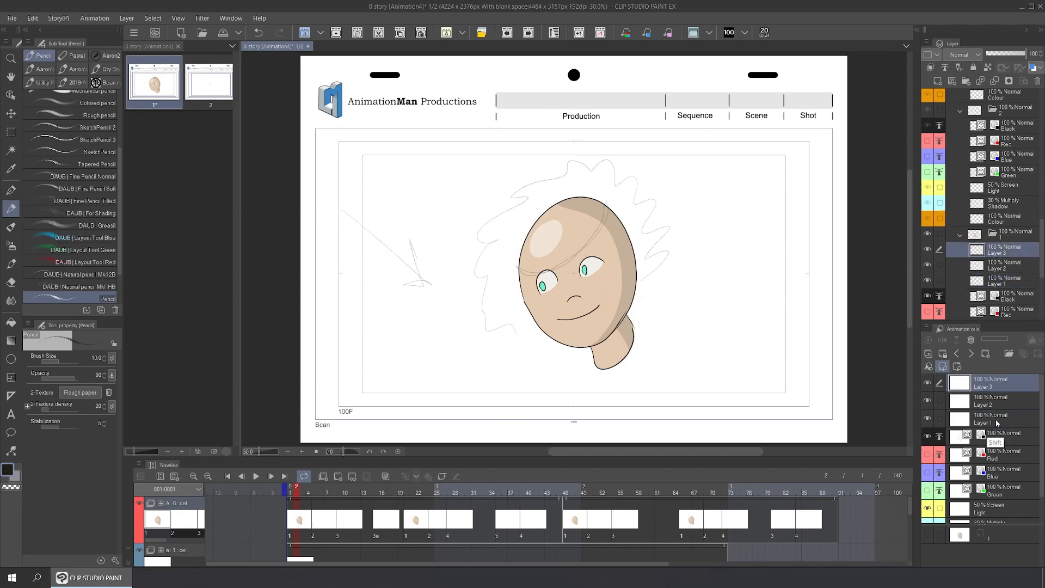
pyautogui.keyDown('shift'); pyautogui.click(1005, 415); pyautogui.keyUp('shift')
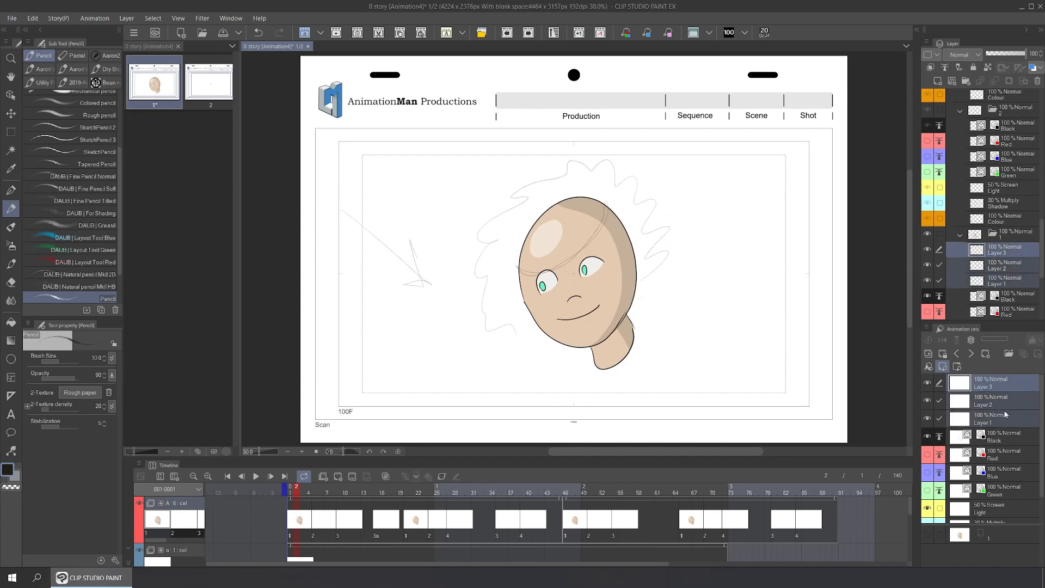
pyautogui.click(481, 32)
# Toggle the visibility of the collapsed LO folder and delete the folder from cel 1.
pyautogui.click(951, 382)
pyautogui.click(927, 382)
pyautogui.click(927, 382)
pyautogui.click(927, 382)
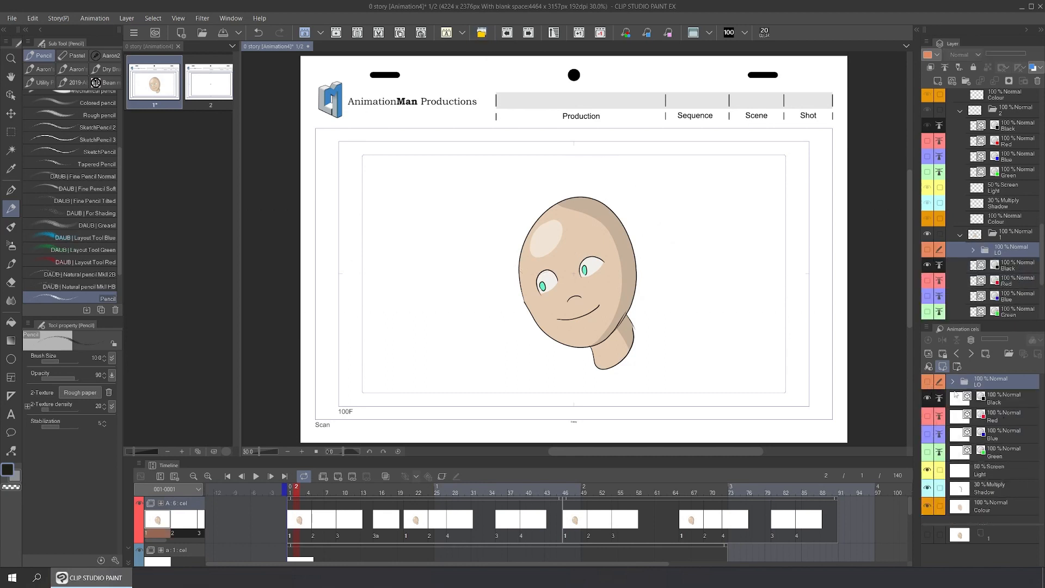
pyautogui.click(1036, 81)
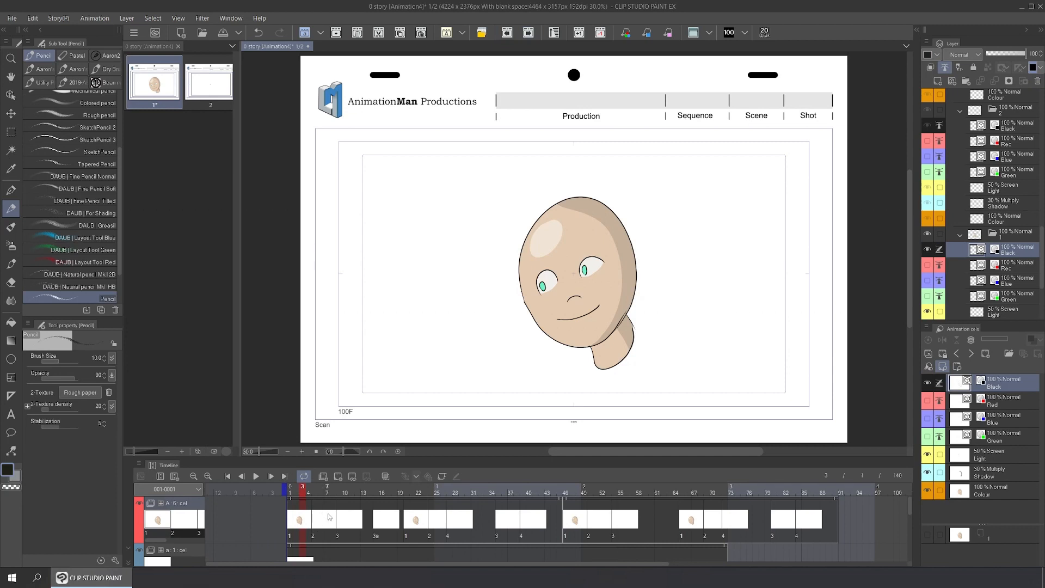
pyautogui.click(315, 519)
pyautogui.click(329, 518)
pyautogui.click(293, 520)
pyautogui.click(327, 520)
# Write the circled numbers 1, 2 and 3 with the G-pen on the Black layers of cels 1, 2 and 3.
pyautogui.click(293, 520)
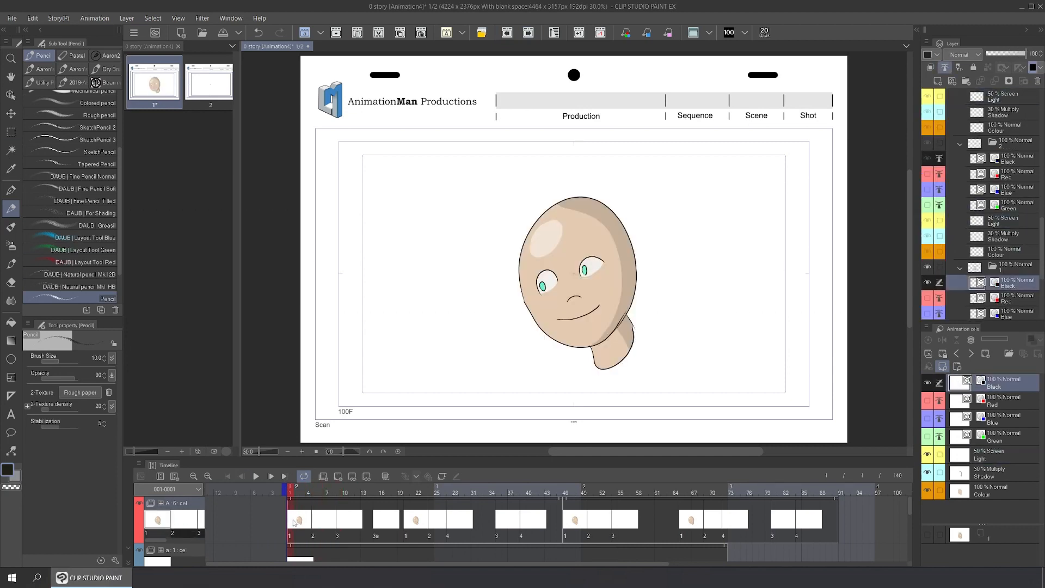
pyautogui.click(11, 191)
pyautogui.moveTo(709, 197); pyautogui.dragTo(717, 233)
pyautogui.click(327, 519)
pyautogui.moveTo(725, 173); pyautogui.dragTo(754, 211)
pyautogui.click(349, 519)
pyautogui.moveTo(713, 177)
pyautogui.mouseDown()
pyautogui.moveTo(735, 213)
pyautogui.moveTo(755, 213)
pyautogui.mouseUp()
pyautogui.click(1004, 383)
pyautogui.click(320, 519)
pyautogui.click(1004, 383)
# Write 3a with the G-pen on the Black layer of the in-between cel at frame 15.
pyautogui.click(376, 519)
pyautogui.click(1004, 383)
pyautogui.moveTo(743, 165); pyautogui.dragTo(741, 198)
pyautogui.moveTo(781, 169); pyautogui.dragTo(787, 202)
# Flip cel by cel from cel 1 forward to 3a, back to cel 1 and on to cel 2.
pyautogui.click(293, 519)
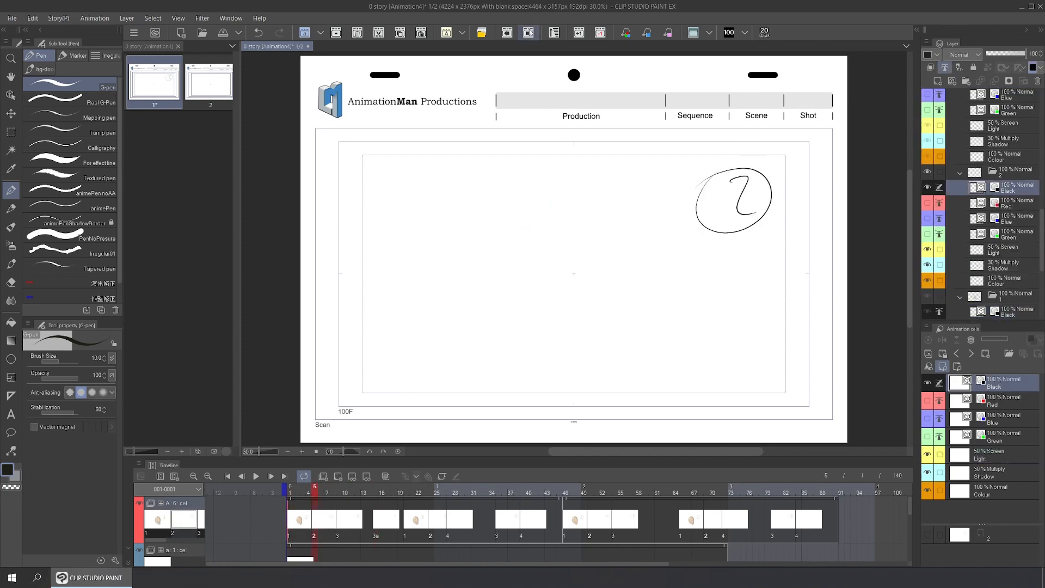
pyautogui.click(528, 33)
pyautogui.click(528, 33)
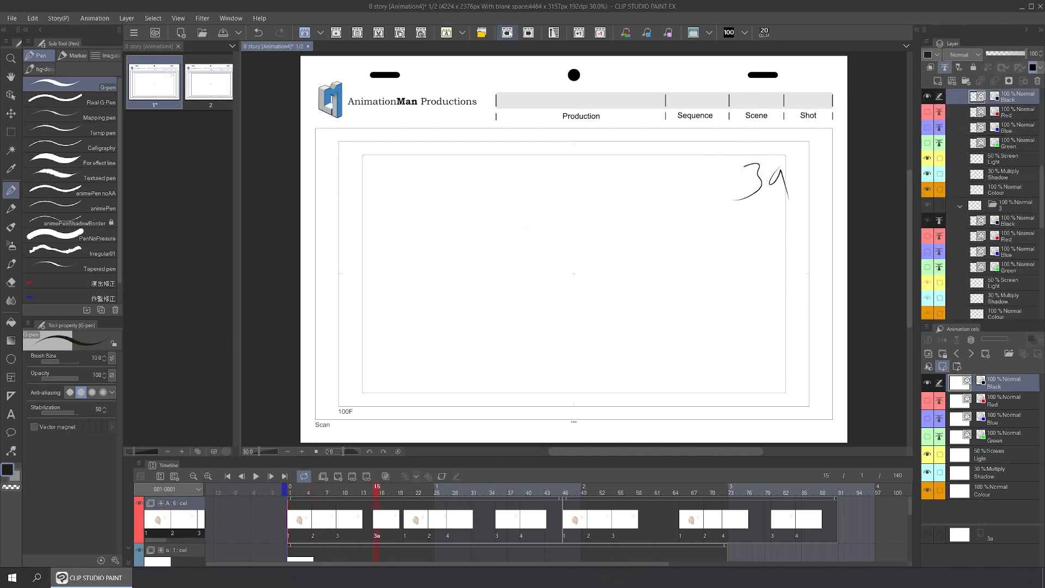
pyautogui.click(508, 34)
pyautogui.click(509, 34)
pyautogui.click(511, 35)
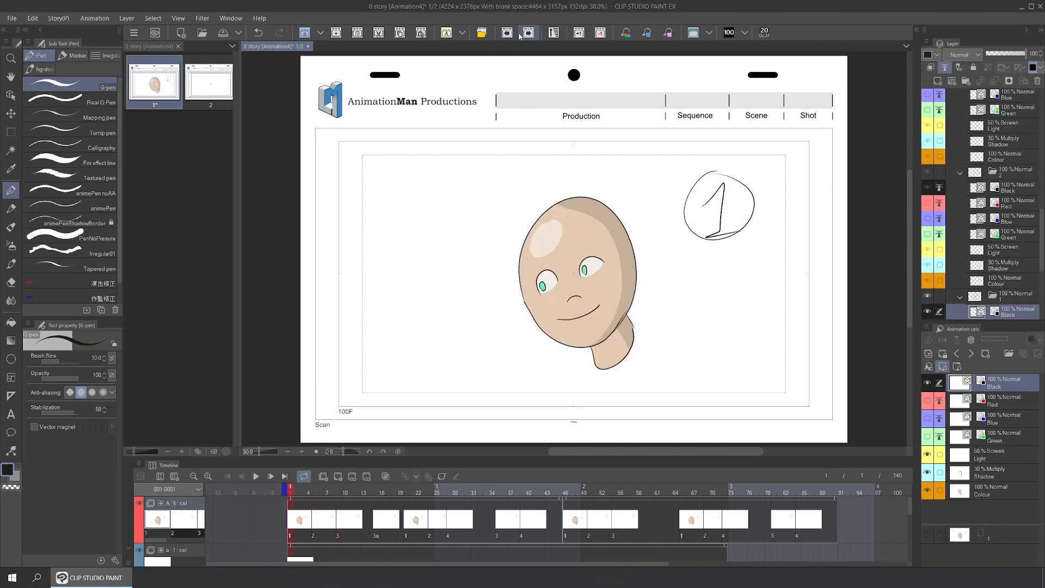
pyautogui.click(528, 34)
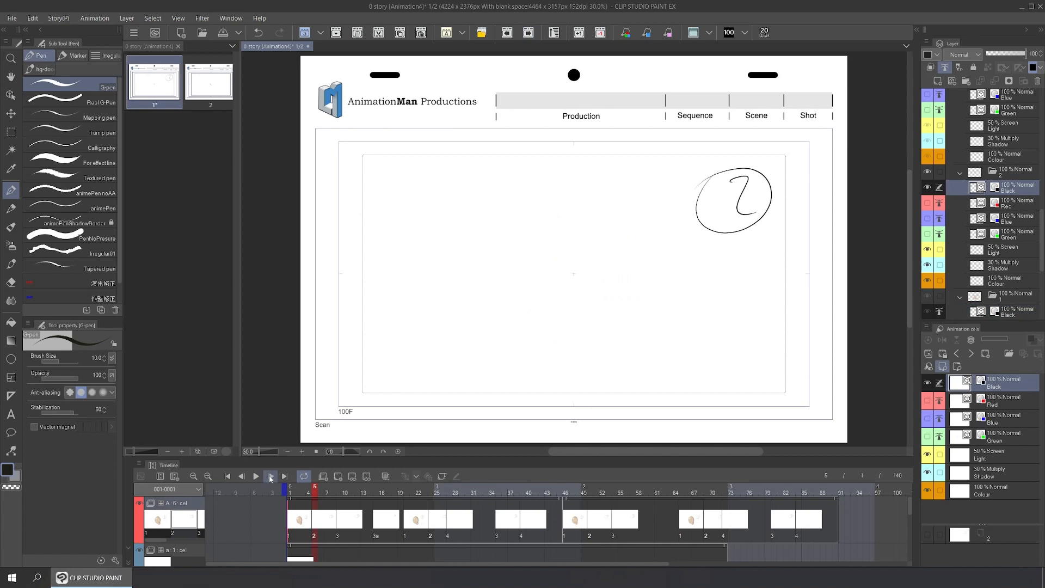
# Advance the timeline one frame at a time from frame 5 to frame 12.
pyautogui.click(271, 476)
pyautogui.click(277, 477)
pyautogui.click(277, 476)
pyautogui.click(277, 477)
pyautogui.click(277, 477)
pyautogui.click(277, 477)
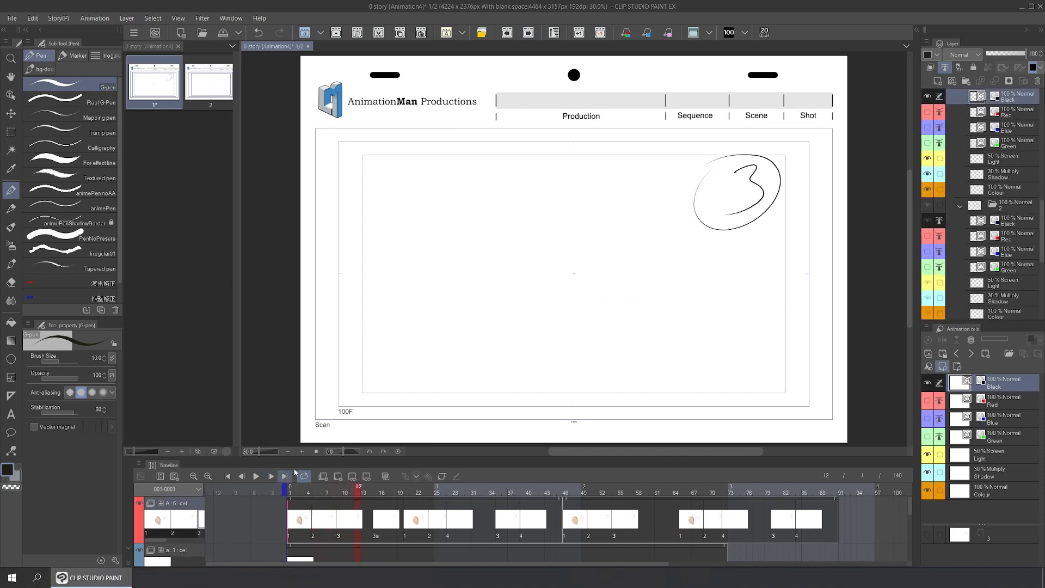
# Flip forward cel by cel to cel 2 at frame 24 and back to cel 3 at frame 9.
pyautogui.click(527, 34)
pyautogui.click(527, 34)
pyautogui.click(527, 35)
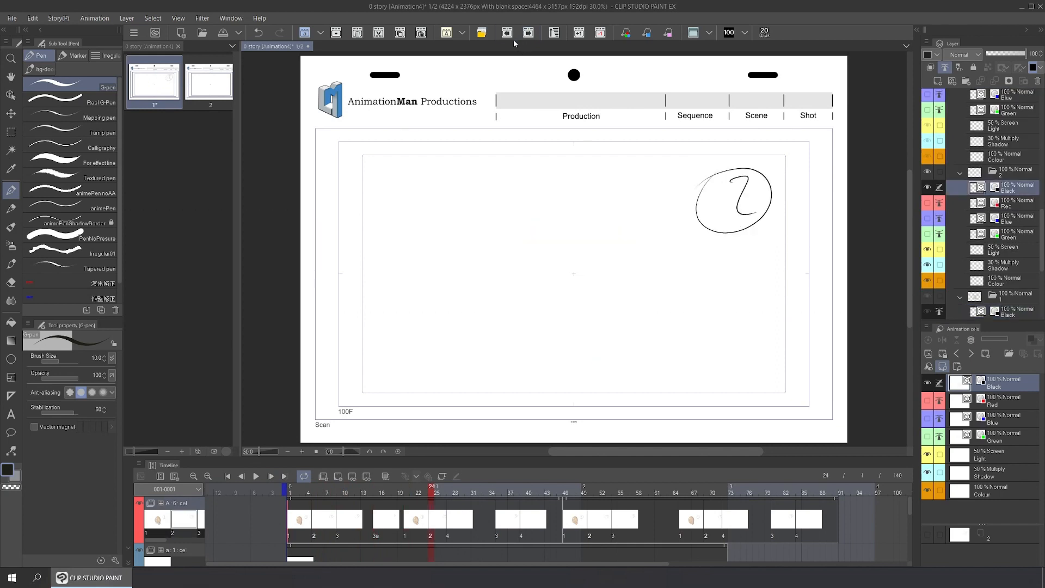
pyautogui.click(507, 35)
pyautogui.click(507, 34)
pyautogui.click(507, 34)
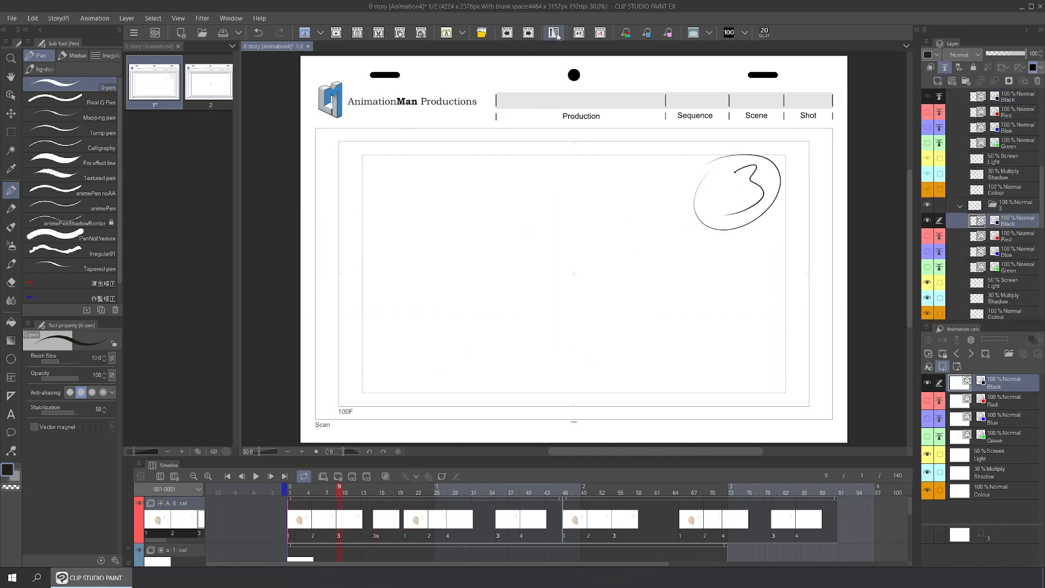
# Clear all cels assigned after 3a in the first clip of track A, up to the start of the second clip.
pyautogui.click(364, 509)
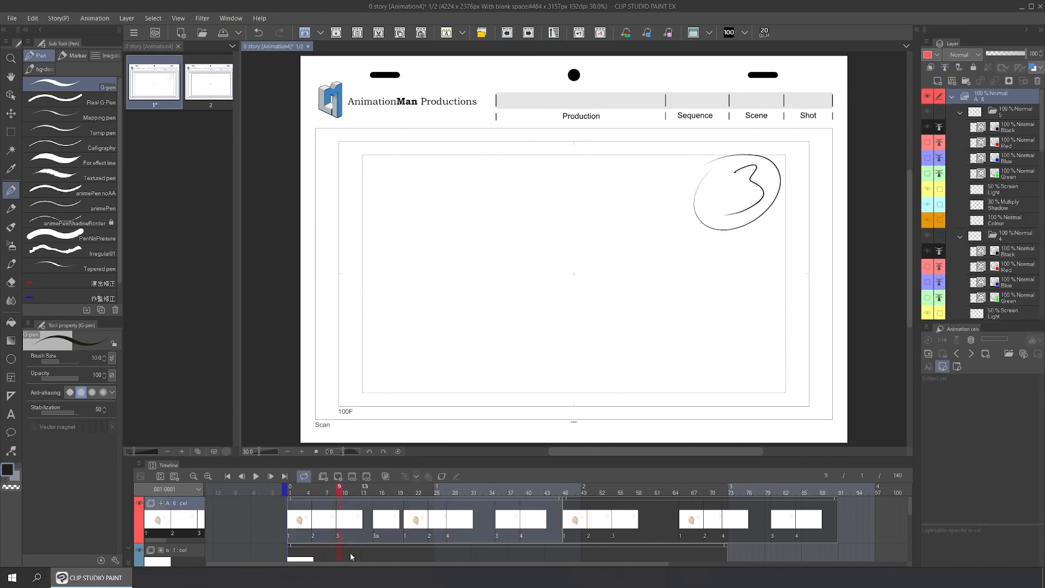
pyautogui.moveTo(554, 517); pyautogui.dragTo(402, 528)
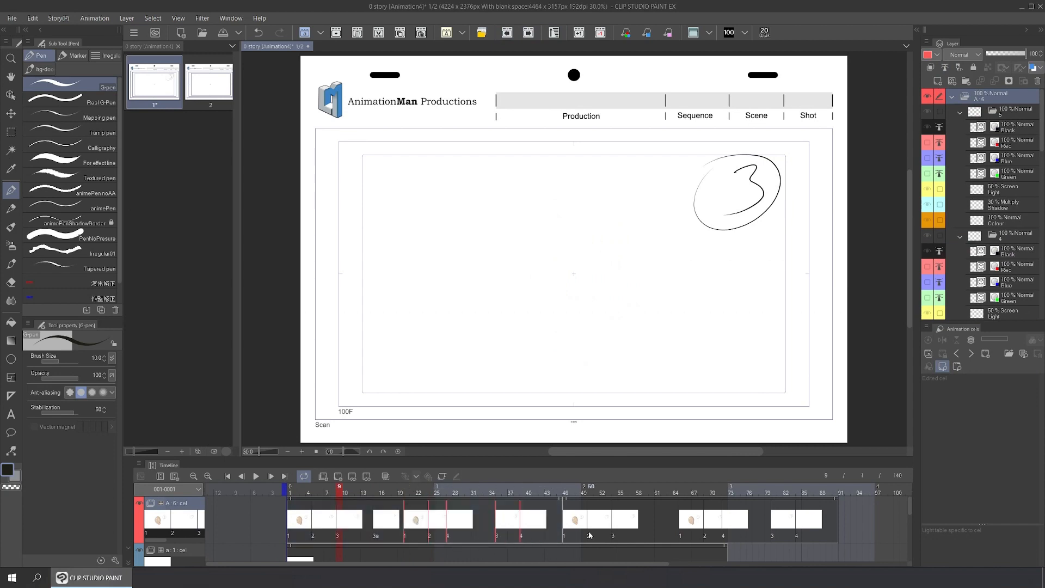
pyautogui.click(357, 33)
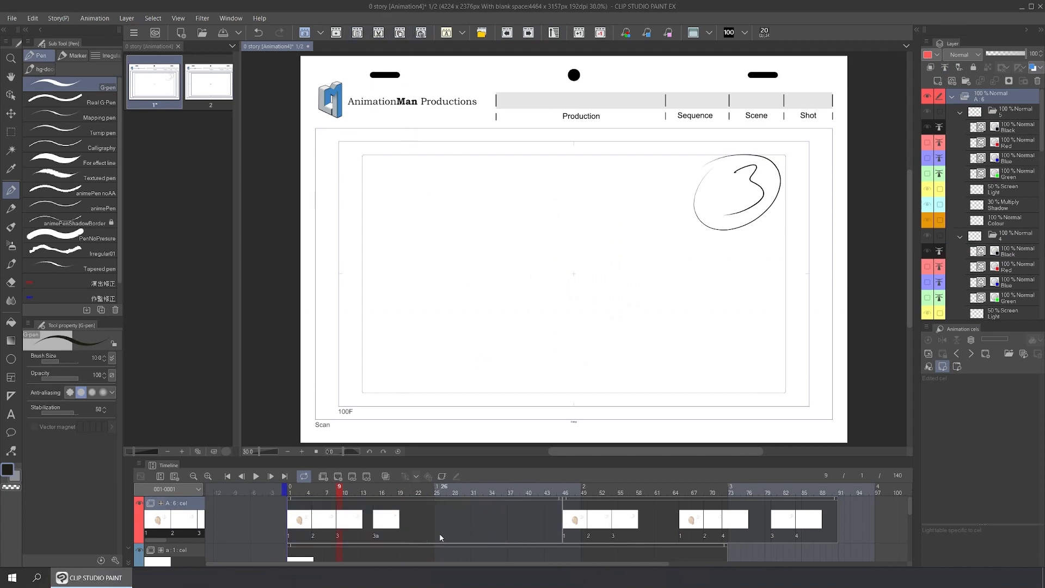
# Create four new cels 3b, 3c, 3d and 3e on track A at frames 21, 27, 33 and 39.
pyautogui.click(413, 534)
pyautogui.hotkey('alt', 'n')
pyautogui.click(449, 530)
pyautogui.hotkey('alt', 'n')
pyautogui.click(486, 530)
pyautogui.hotkey('alt', 'n')
pyautogui.click(521, 528)
pyautogui.hotkey('alt', 'n')
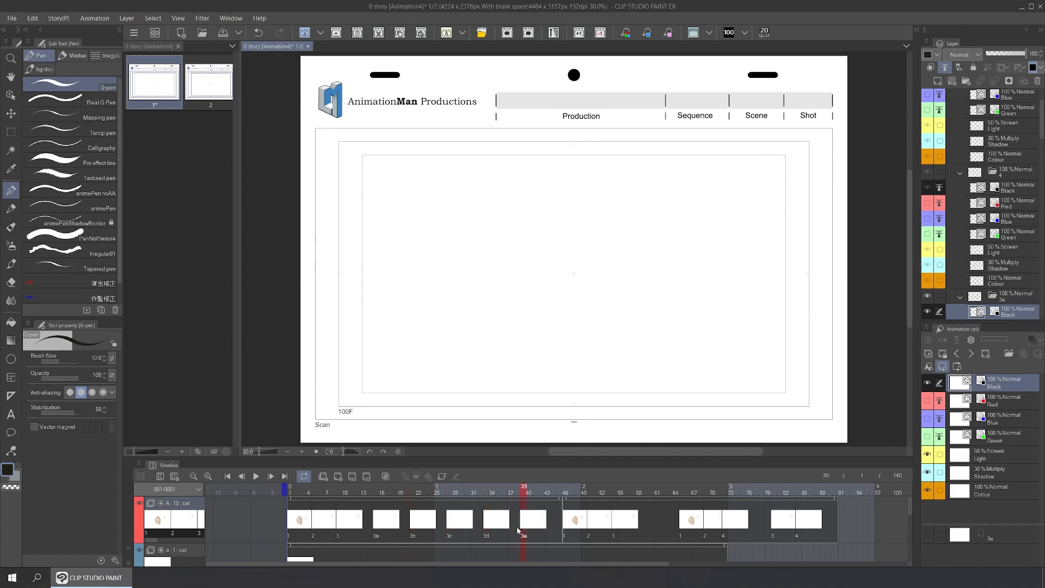
# Renumber track A's cels in timeline order and move cel 7 to directly after cel 6, at frame 30.
pyautogui.click(440, 527)
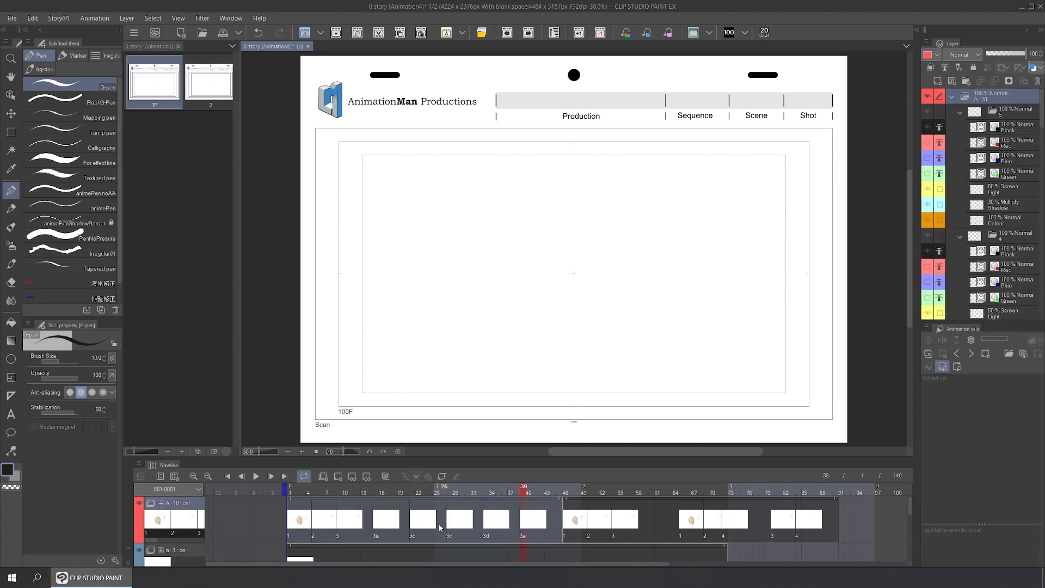
pyautogui.click(554, 33)
pyautogui.click(489, 522)
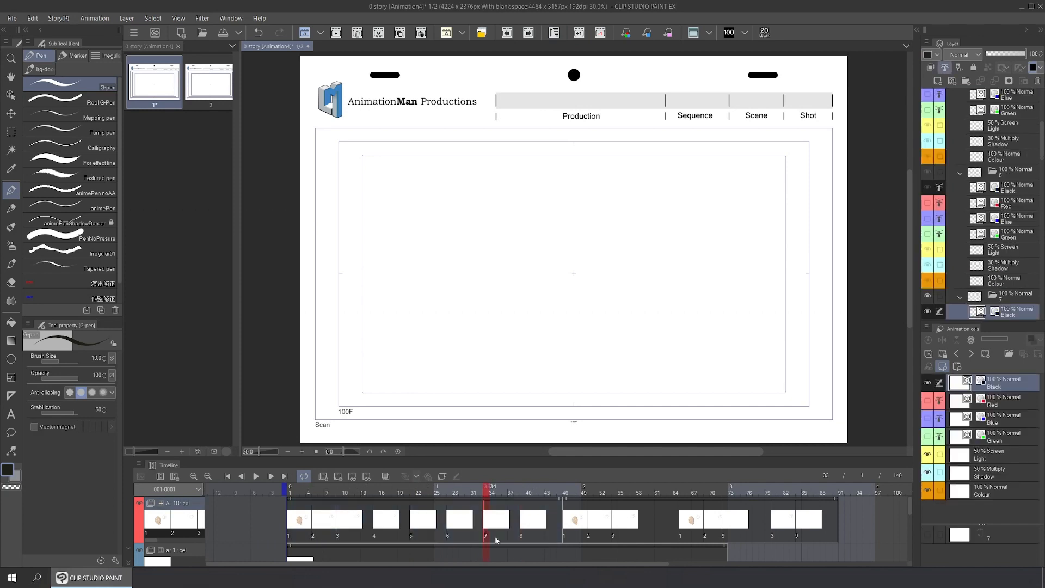
pyautogui.moveTo(469, 525); pyautogui.dragTo(467, 527)
# Lengthen the hold of cel 6 at frame 27 by seven frames.
pyautogui.click(451, 522)
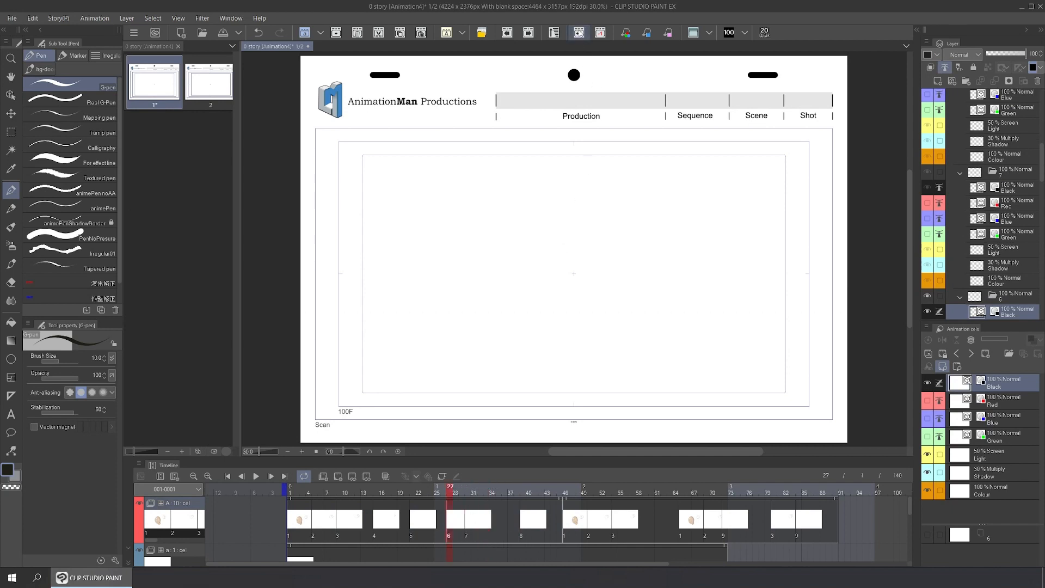
pyautogui.click(580, 34)
pyautogui.click(580, 34)
pyautogui.click(579, 34)
pyautogui.click(580, 34)
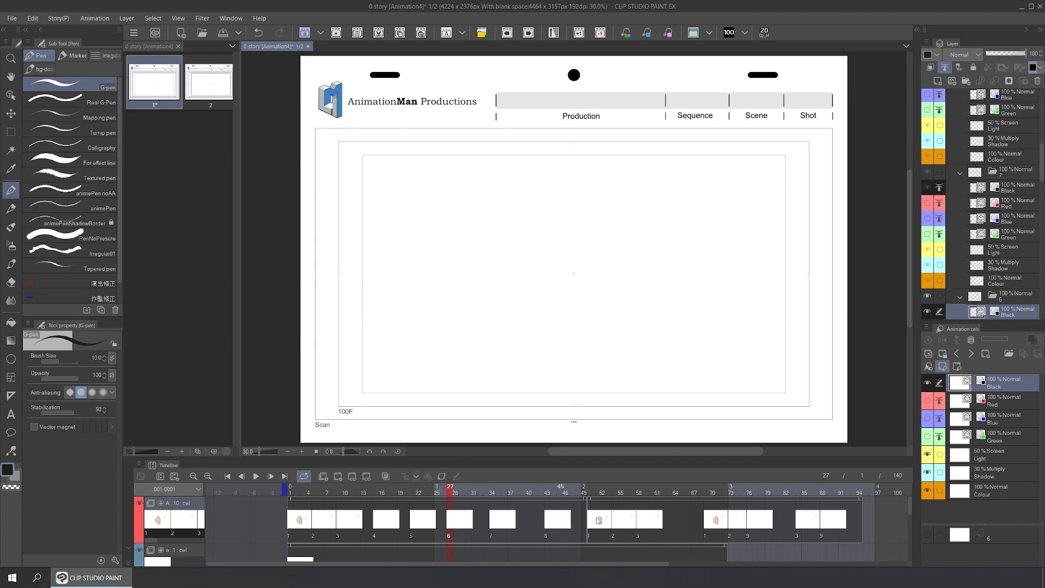
pyautogui.click(579, 34)
pyautogui.click(580, 33)
pyautogui.click(580, 34)
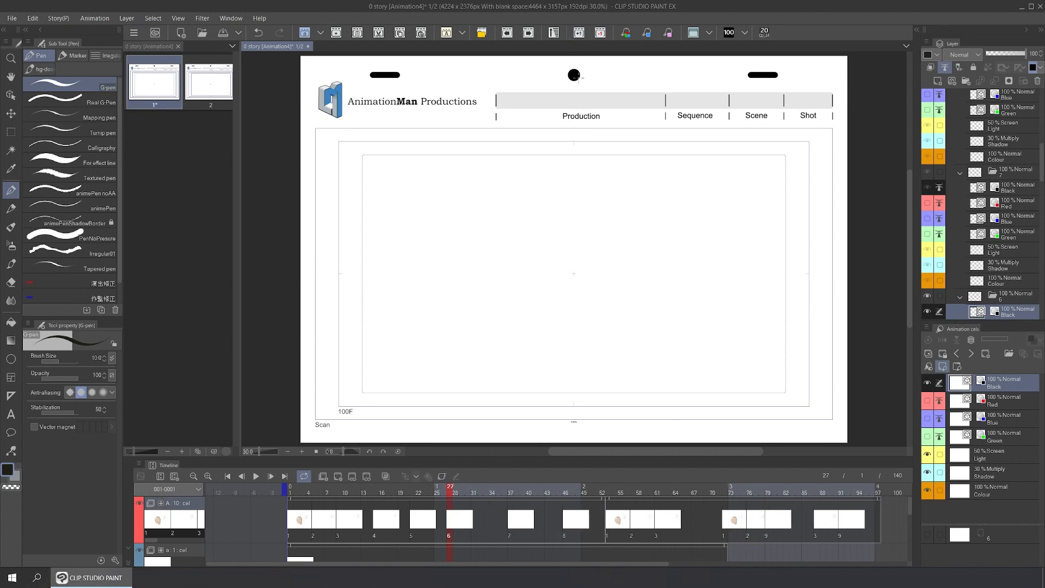
# Shorten the hold of cel 7 by four frames so that cel 8 starts at frame 42.
pyautogui.click(541, 524)
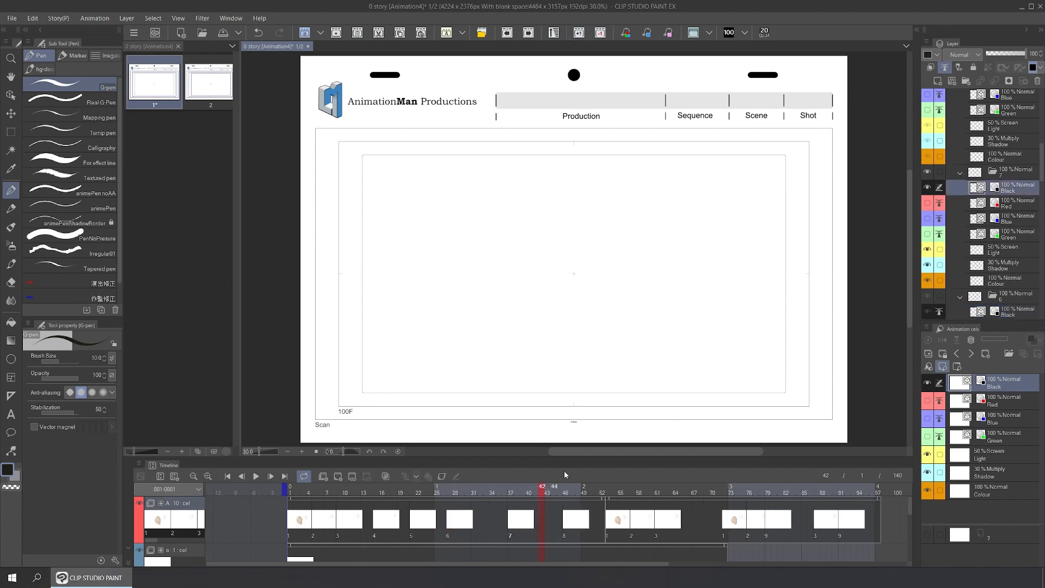
pyautogui.click(599, 34)
pyautogui.click(599, 34)
pyautogui.click(599, 34)
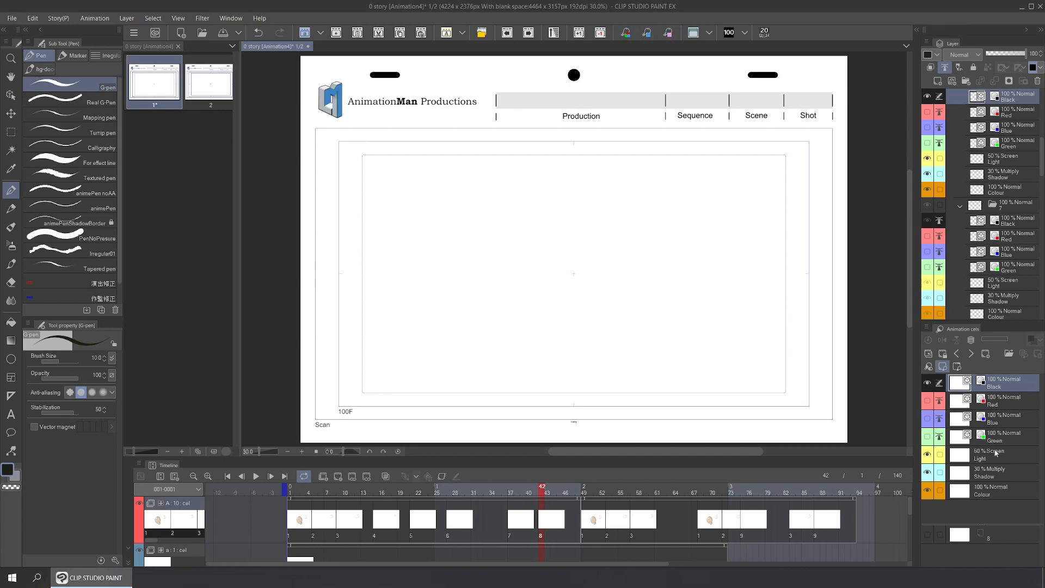
# View cel 1, then complete the face and draw the neck on cel 2's Black layer at frame 6.
pyautogui.click(294, 524)
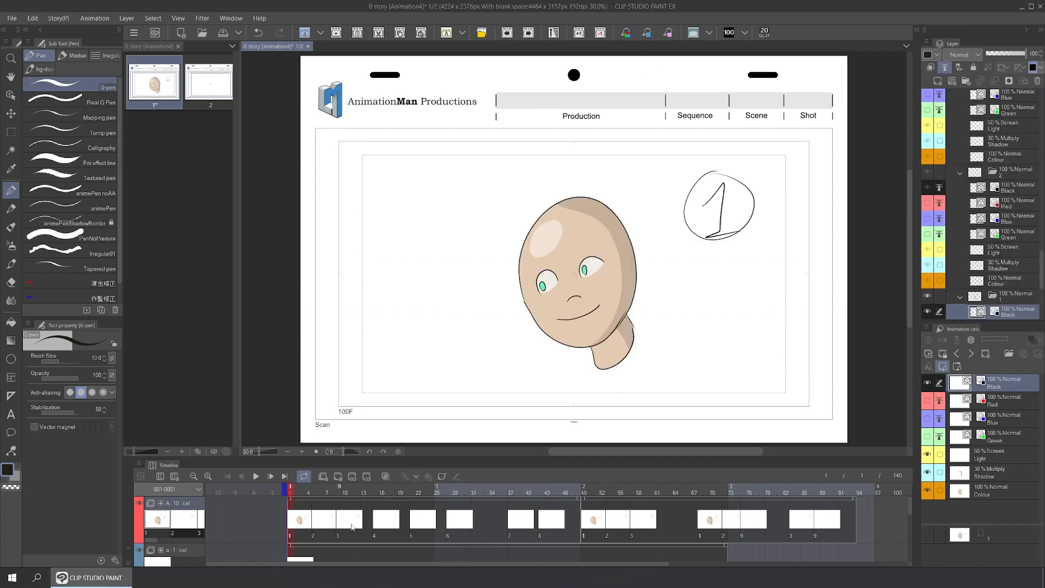
pyautogui.click(319, 524)
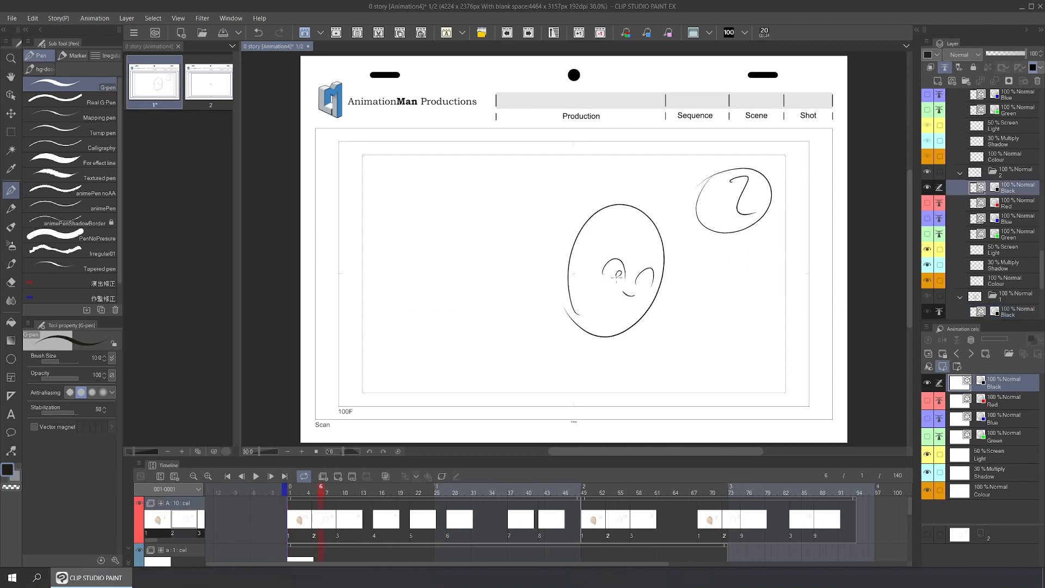
pyautogui.moveTo(570, 298); pyautogui.dragTo(601, 338)
pyautogui.moveTo(566, 302); pyautogui.dragTo(545, 330)
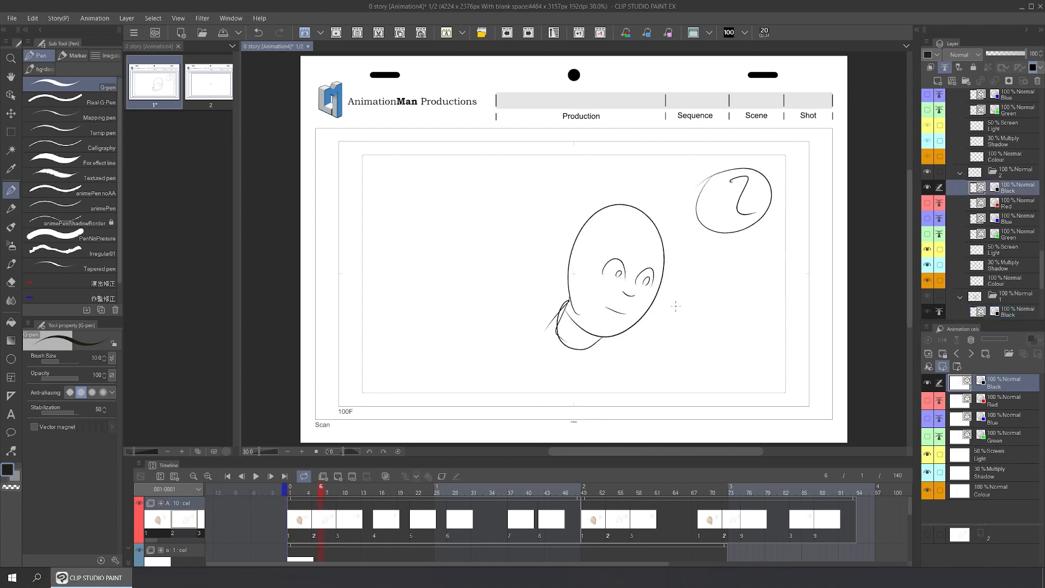
# Move cel 2 later in the second clip and create in-between cel 1a at frame 52.
pyautogui.click(609, 525)
pyautogui.moveTo(621, 523); pyautogui.dragTo(620, 523)
pyautogui.click(602, 530)
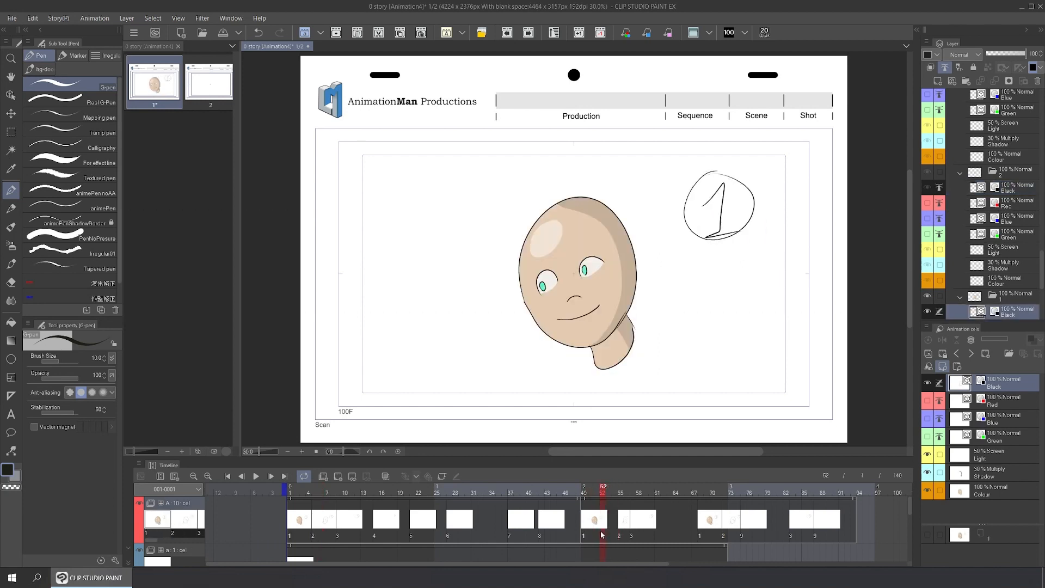
pyautogui.click(336, 34)
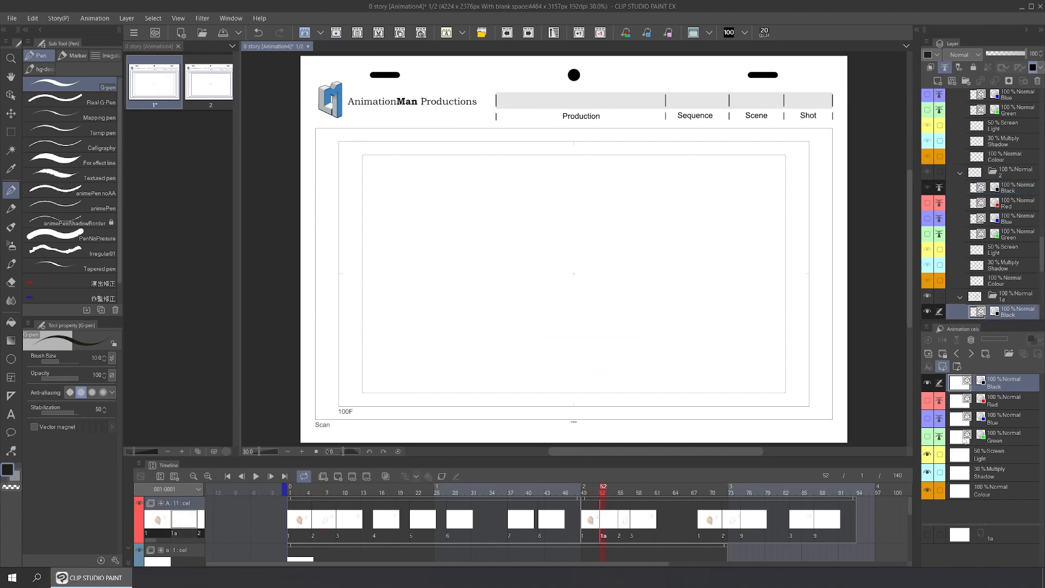
# Collapse the folders of cels 1a and 1, then register cel folders 1 and 2 on cel 1a's light table.
pyautogui.click(959, 297)
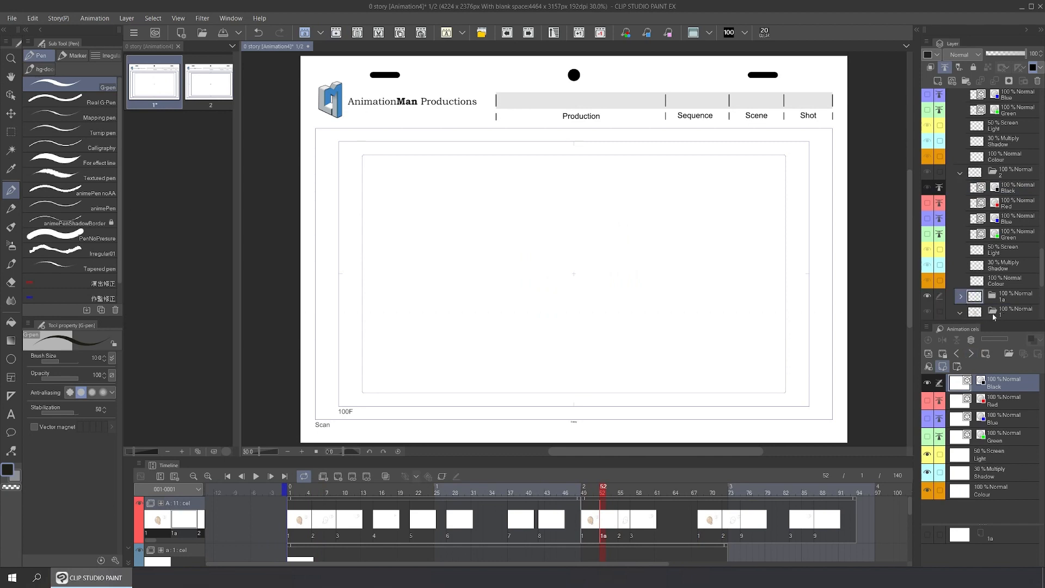
pyautogui.scroll(-3, 1038, 288)
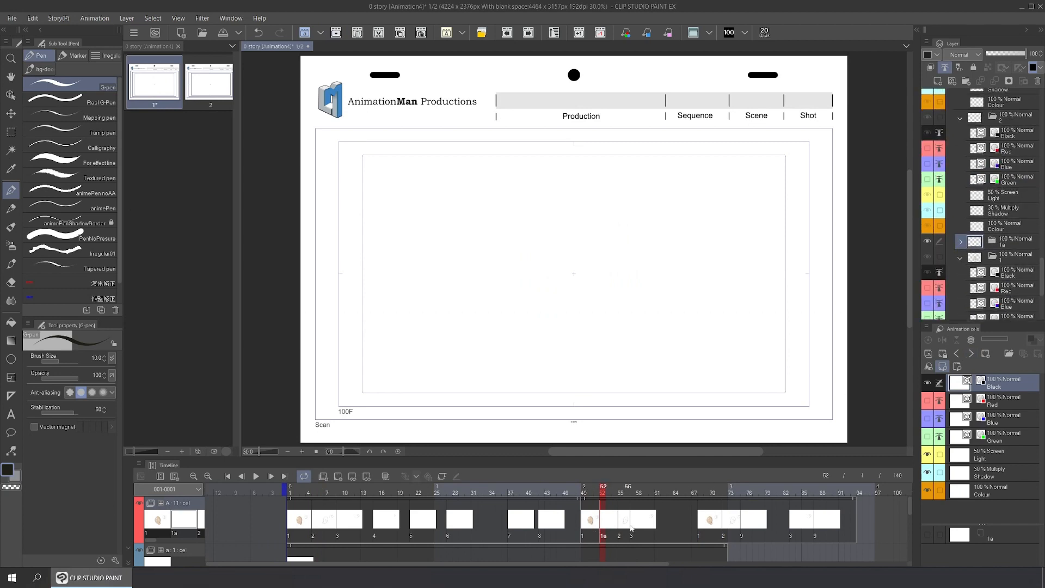
pyautogui.click(960, 255)
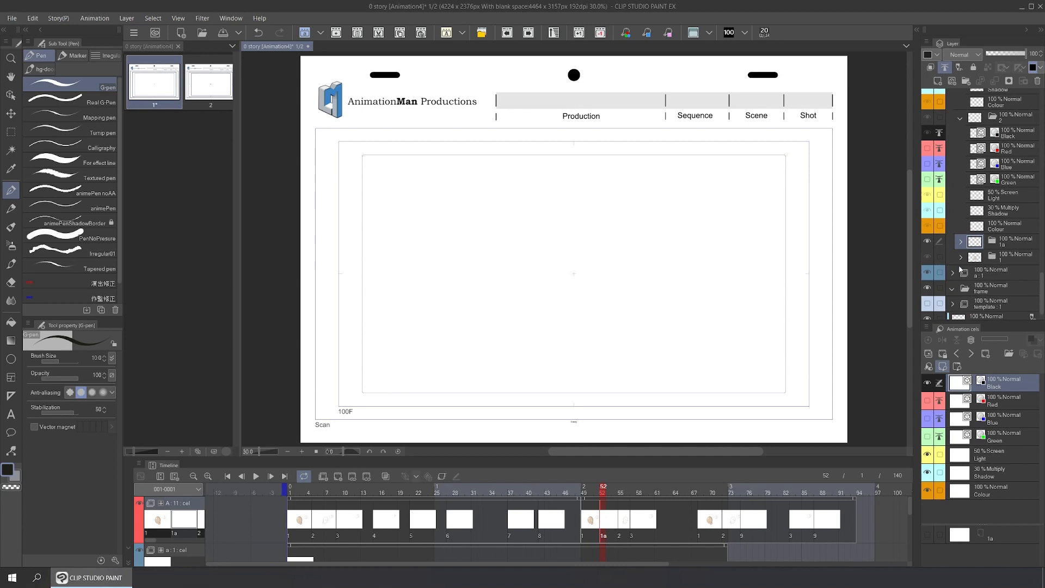
pyautogui.click(940, 256)
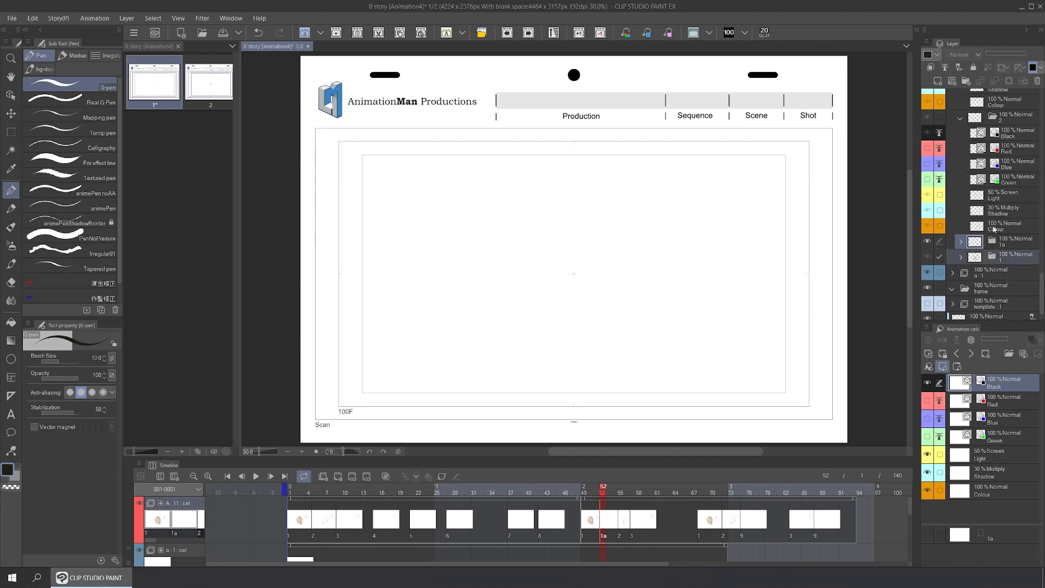
pyautogui.click(938, 117)
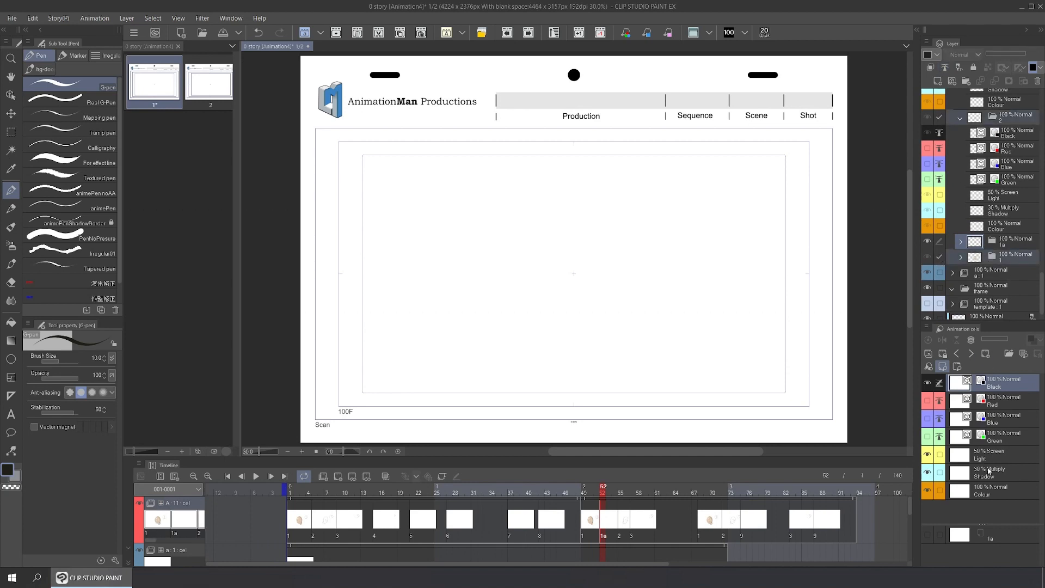
pyautogui.click(928, 354)
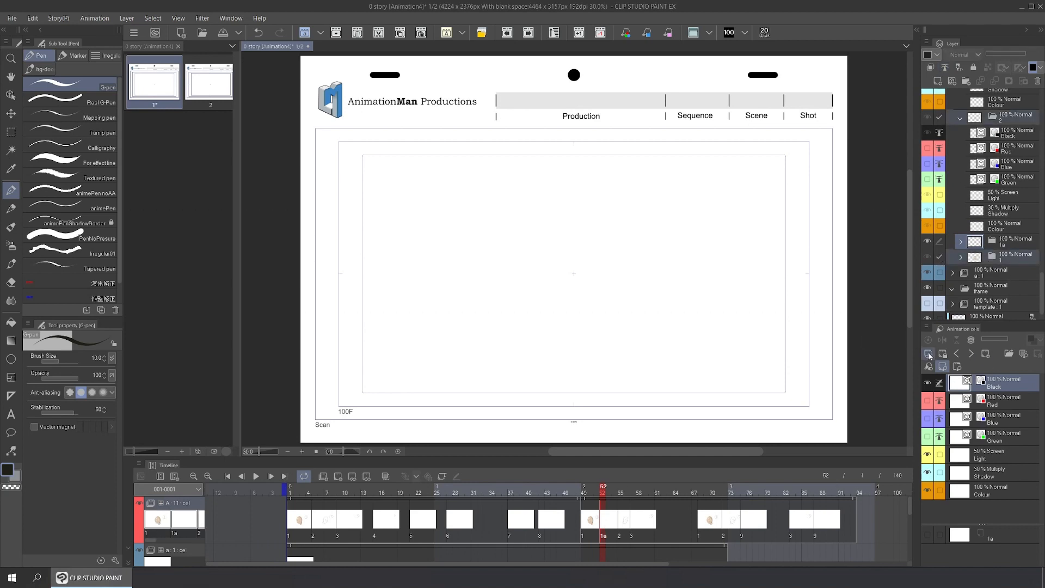
pyautogui.click(1023, 355)
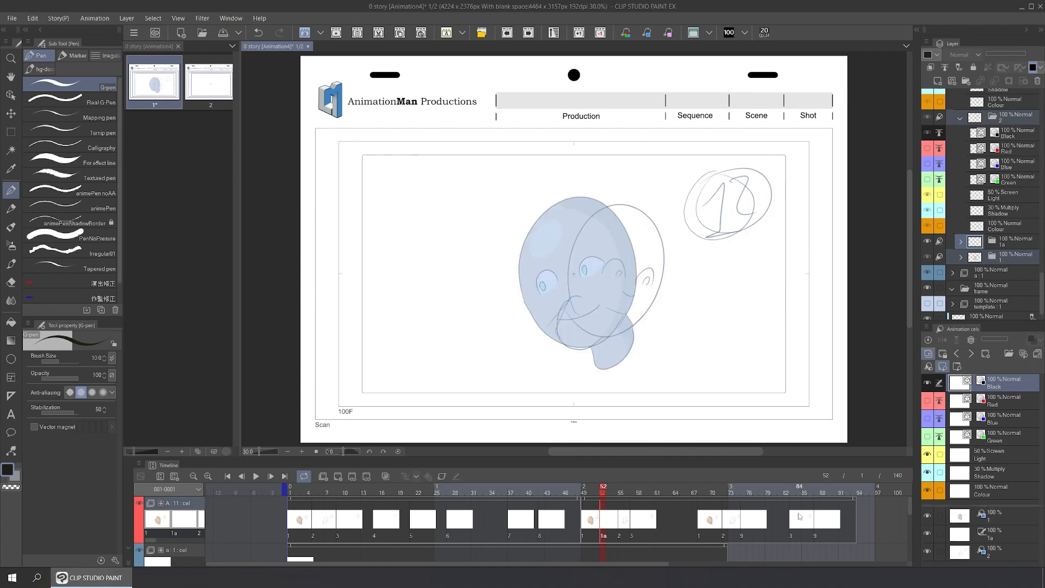
# Tint cel 1 pink on cel 1a's light table and hide cel 1's Shadow and Colour layers.
pyautogui.click(604, 520)
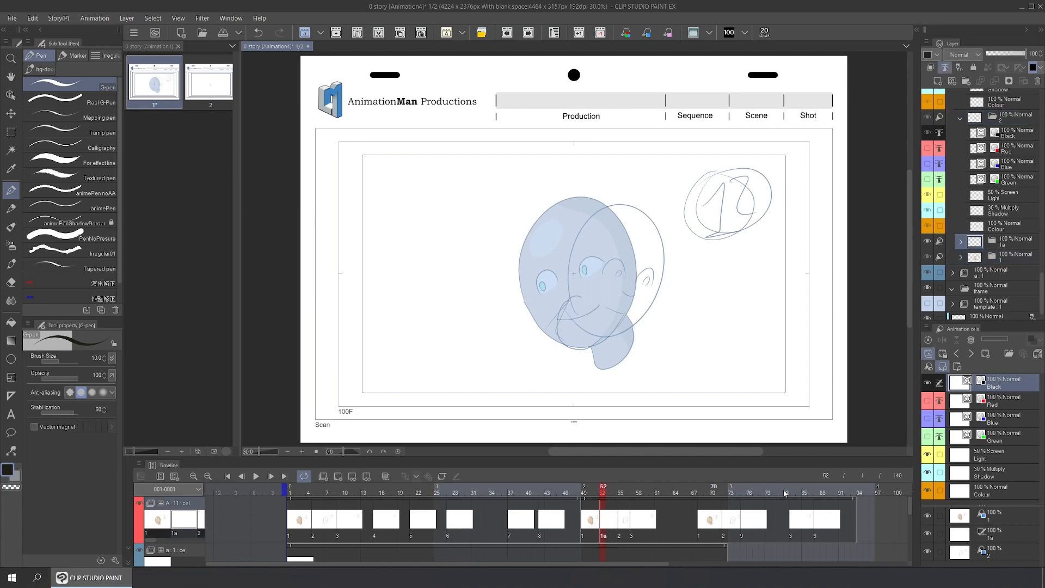
pyautogui.click(997, 517)
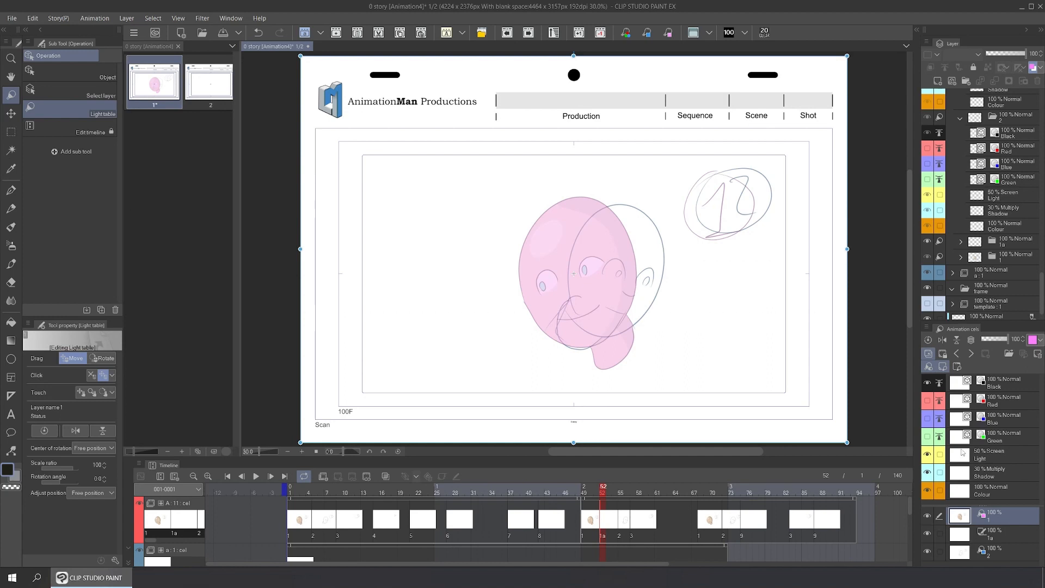
pyautogui.click(590, 519)
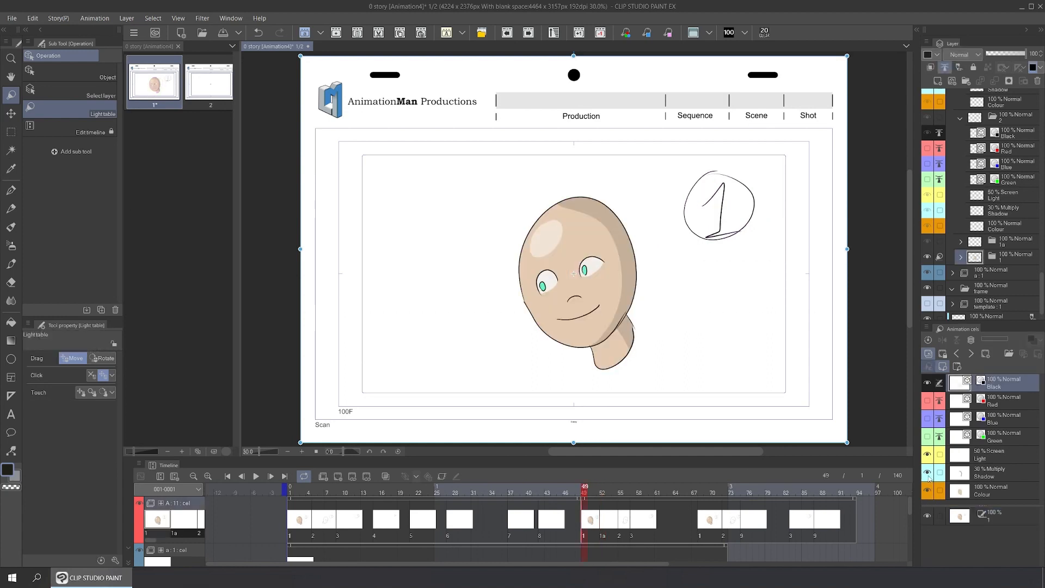
pyautogui.moveTo(929, 478); pyautogui.dragTo(928, 487)
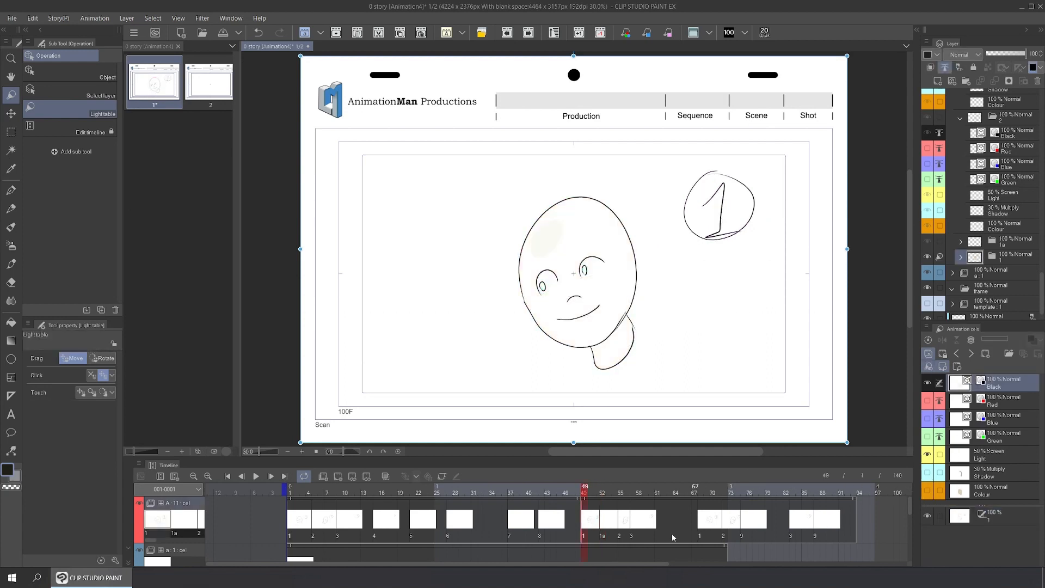
# Align light-table cel 1 with cel 2's head by scaling it to about 93%, rotating it about 3.7°, mirroring it horizontally and moving it.
pyautogui.click(605, 521)
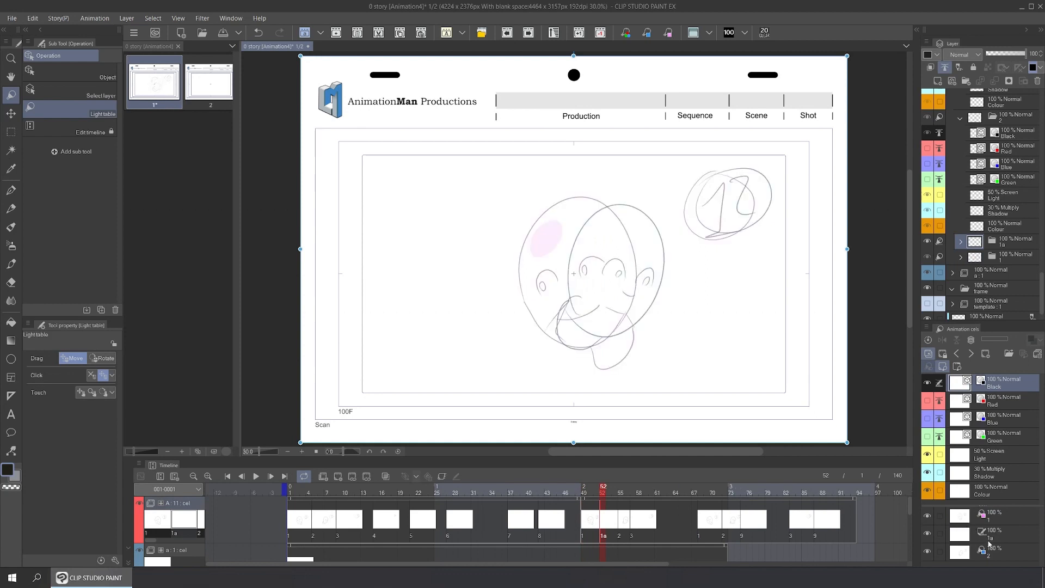
pyautogui.click(1004, 518)
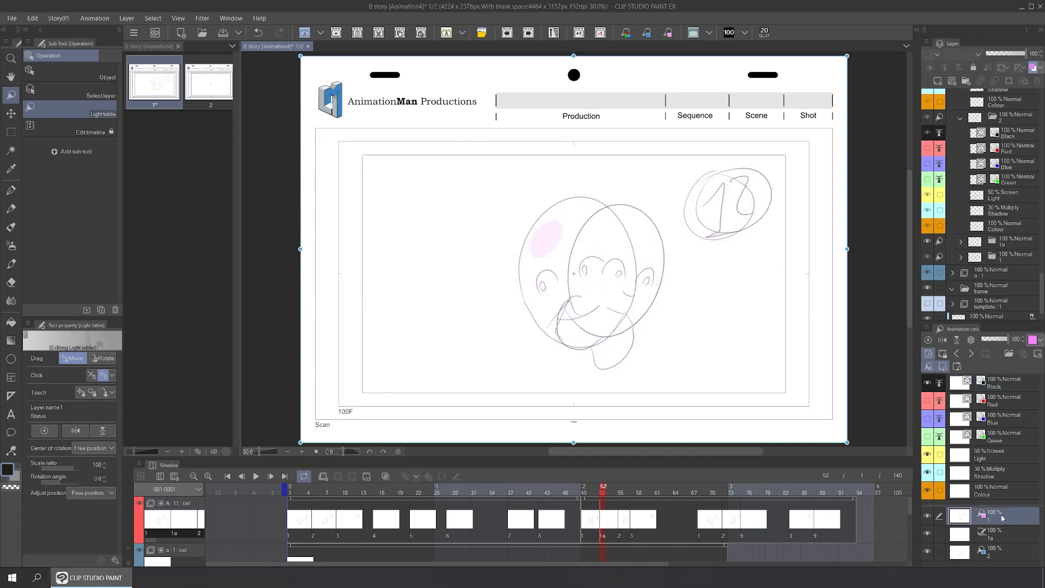
pyautogui.moveTo(846, 55); pyautogui.dragTo(818, 90)
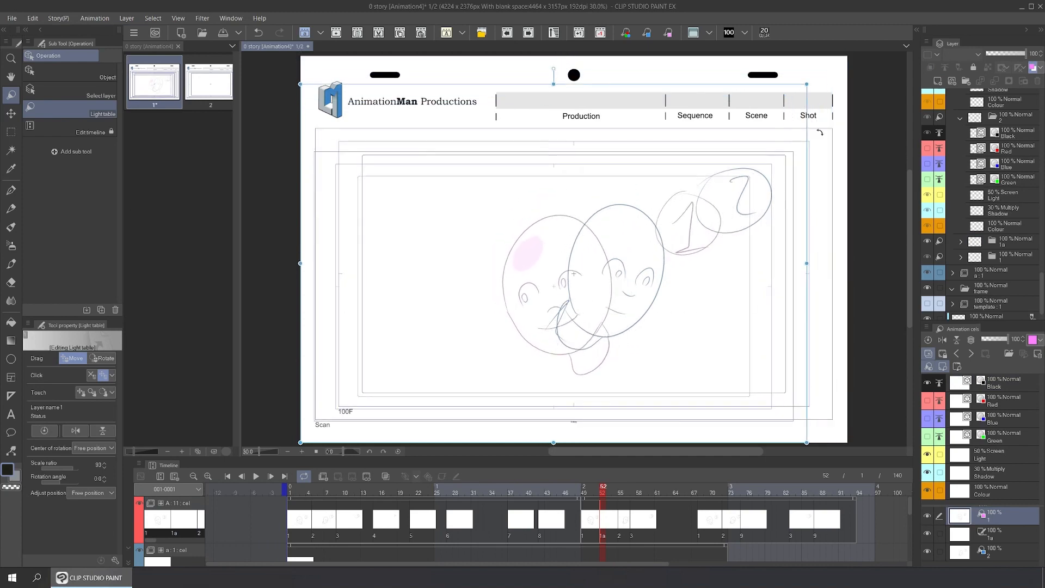
pyautogui.moveTo(824, 153)
pyautogui.mouseDown()
pyautogui.moveTo(833, 200)
pyautogui.moveTo(825, 164)
pyautogui.mouseUp()
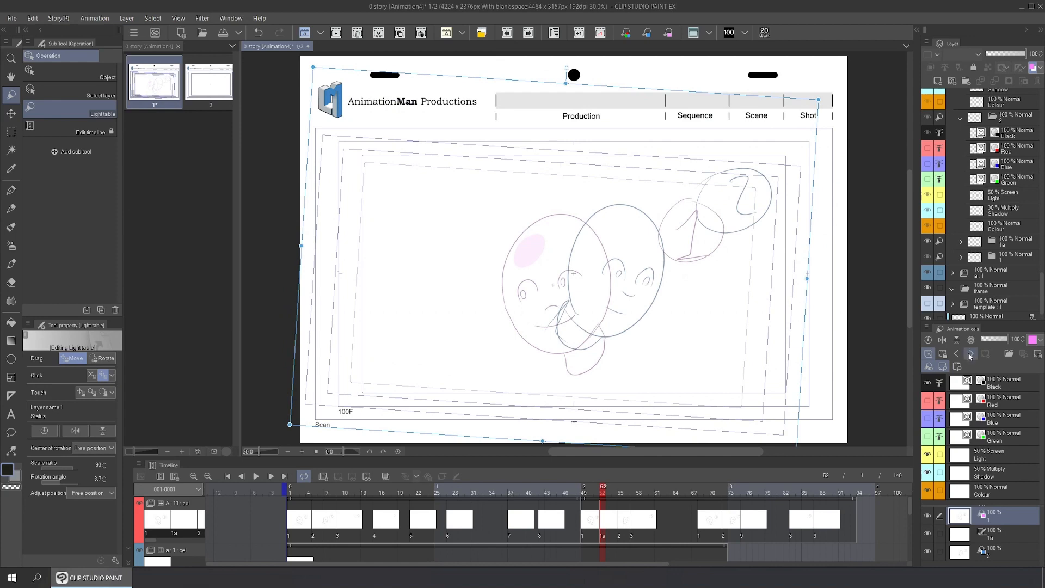
pyautogui.click(942, 340)
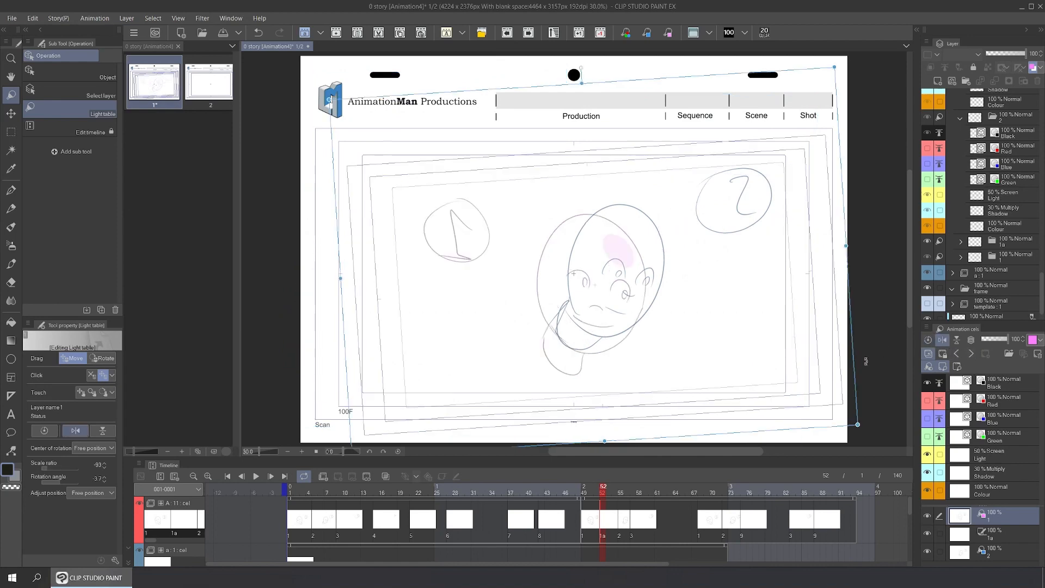
pyautogui.moveTo(855, 371); pyautogui.dragTo(869, 359)
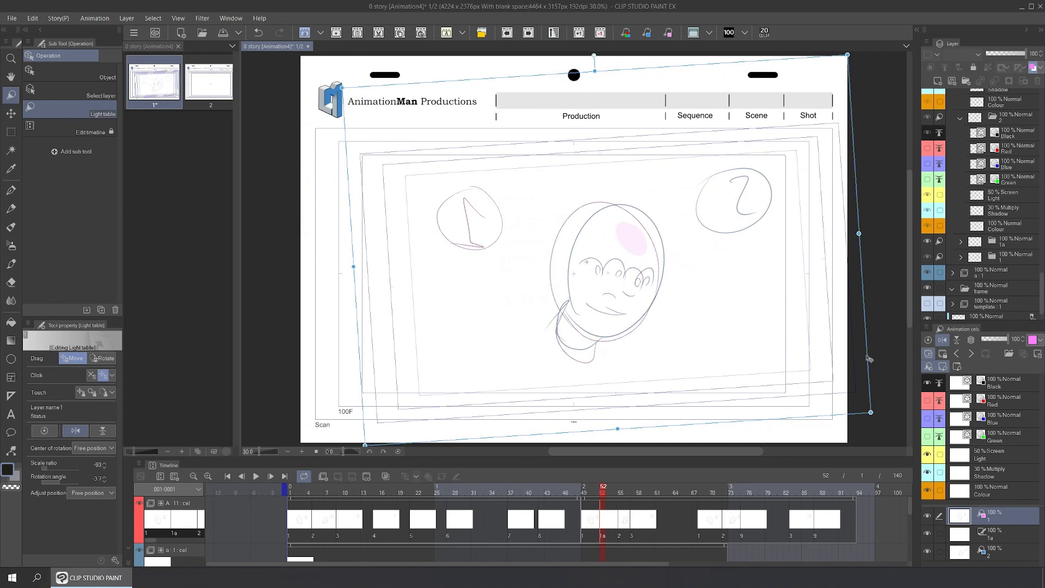
# Switch back to the G-pen and step through cels 1 and 2 of the second clip, returning to cel 1a at frame 53.
pyautogui.click(587, 522)
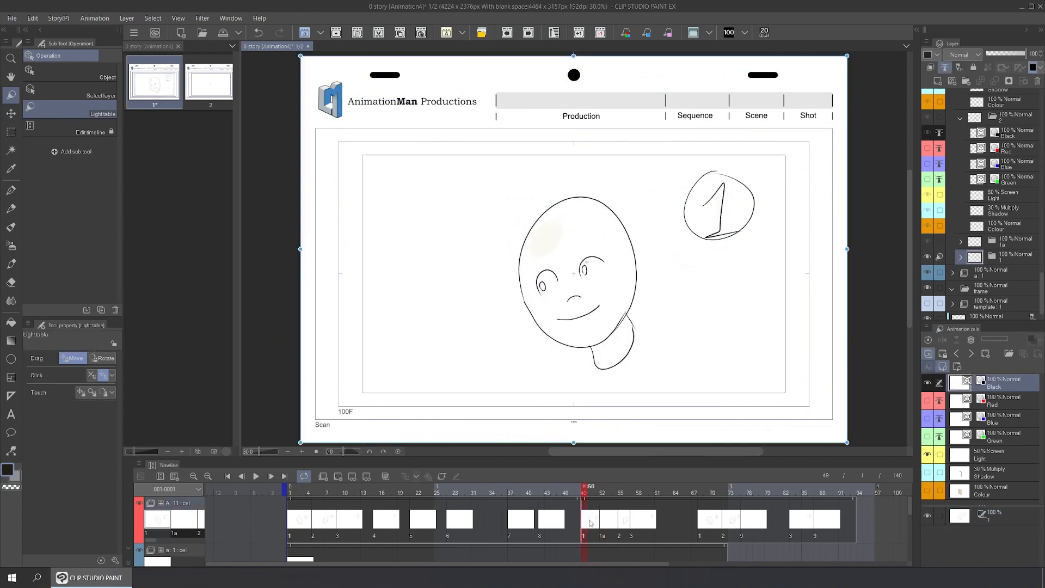
pyautogui.press('p')
pyautogui.click(623, 522)
pyautogui.click(608, 522)
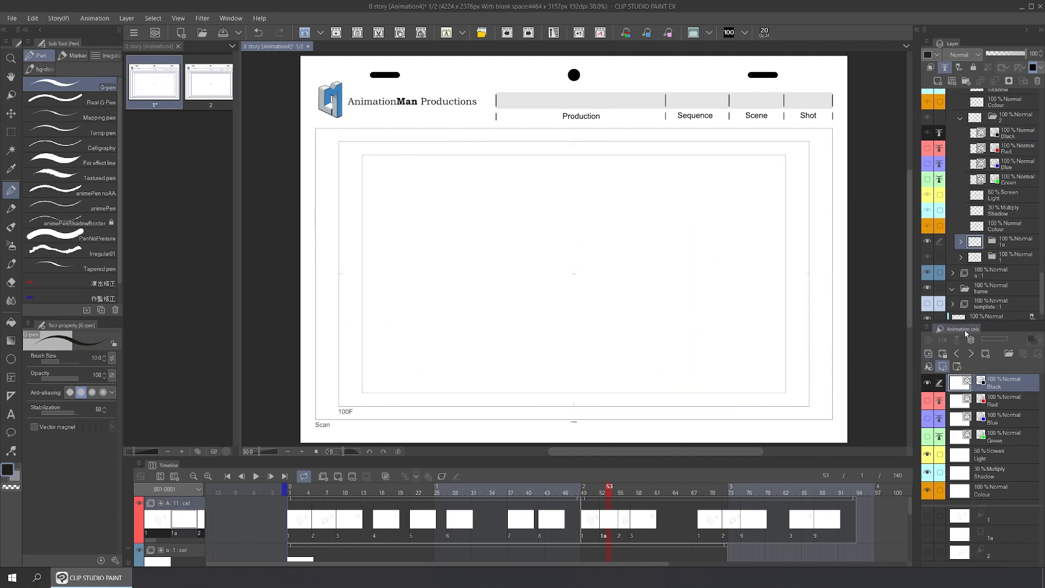
# Turn on cel 1a's light table, reset the transformation of light-table cel 1 and remove its pink tint.
pyautogui.click(928, 354)
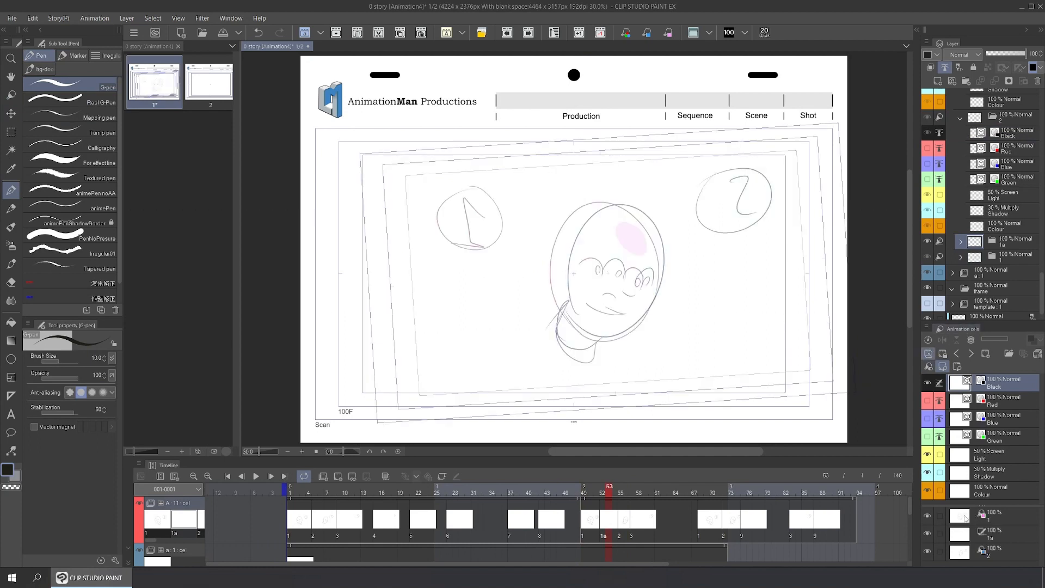
pyautogui.click(966, 519)
pyautogui.click(928, 340)
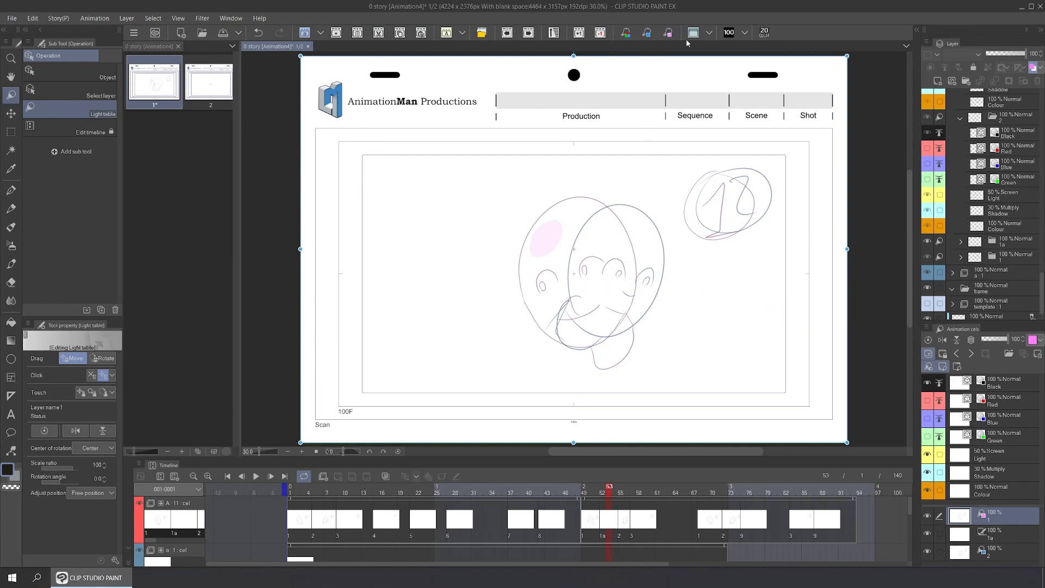
pyautogui.click(625, 34)
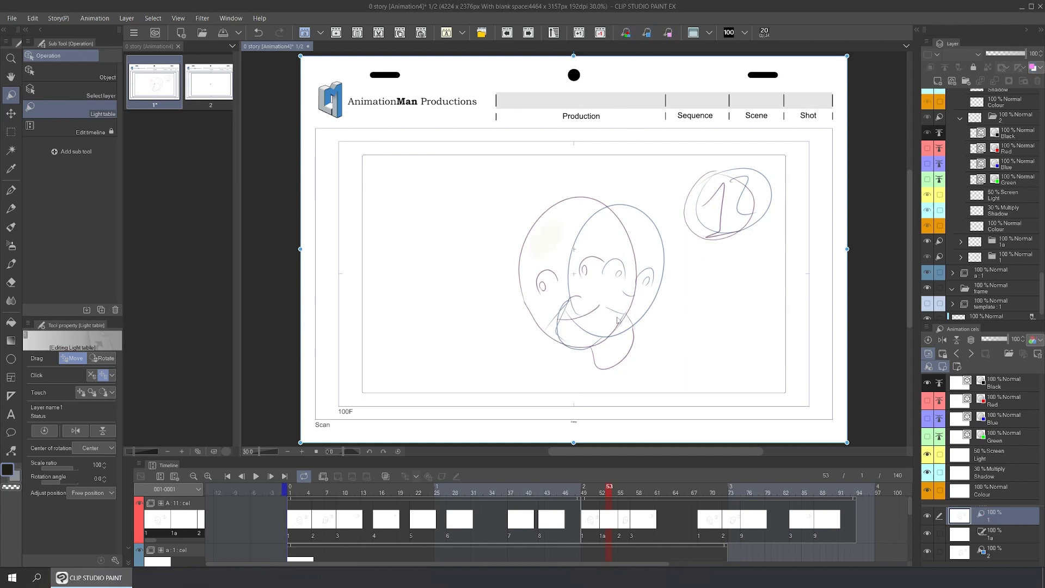
# Try different opacities for light-table cel 1, settling on about 55%.
pyautogui.click(970, 341)
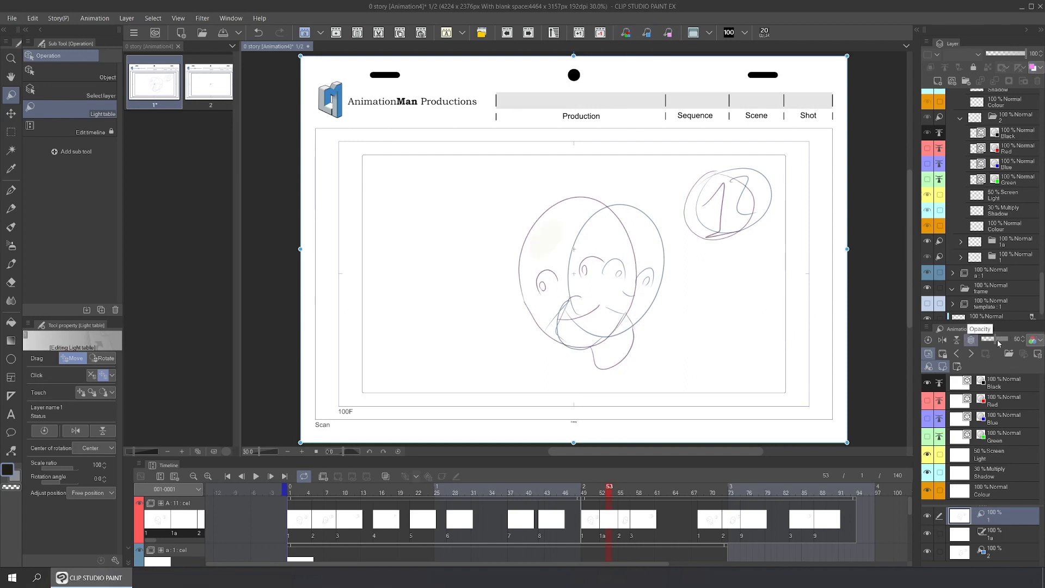
pyautogui.moveTo(1000, 341); pyautogui.dragTo(997, 341)
pyautogui.click(970, 341)
pyautogui.click(993, 340)
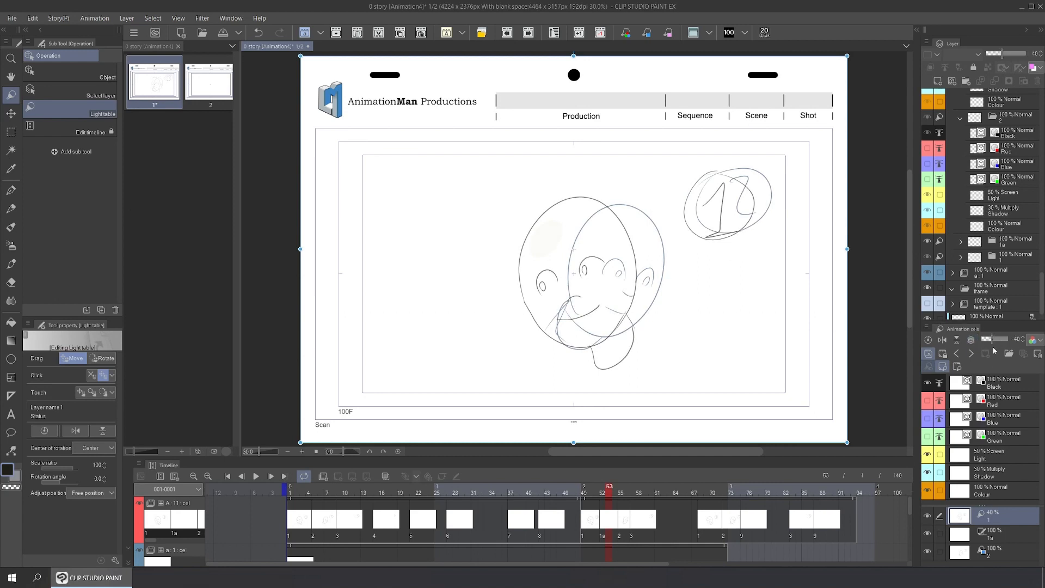
pyautogui.moveTo(987, 341); pyautogui.dragTo(994, 340)
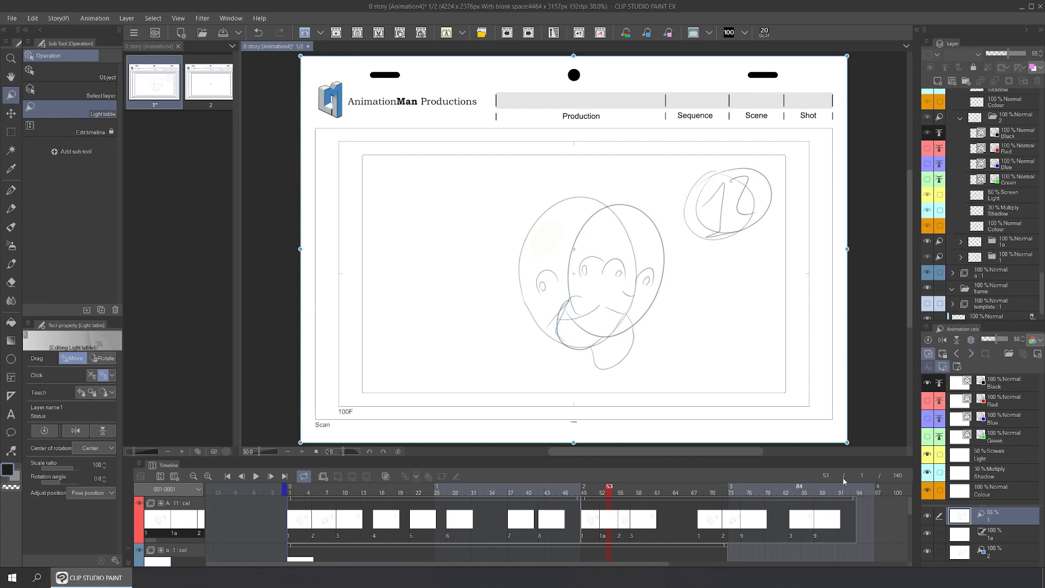
# Turn off the light table, switch to the G-pen and return to cel 1a at frame 52 by way of cel 3.
pyautogui.click(928, 354)
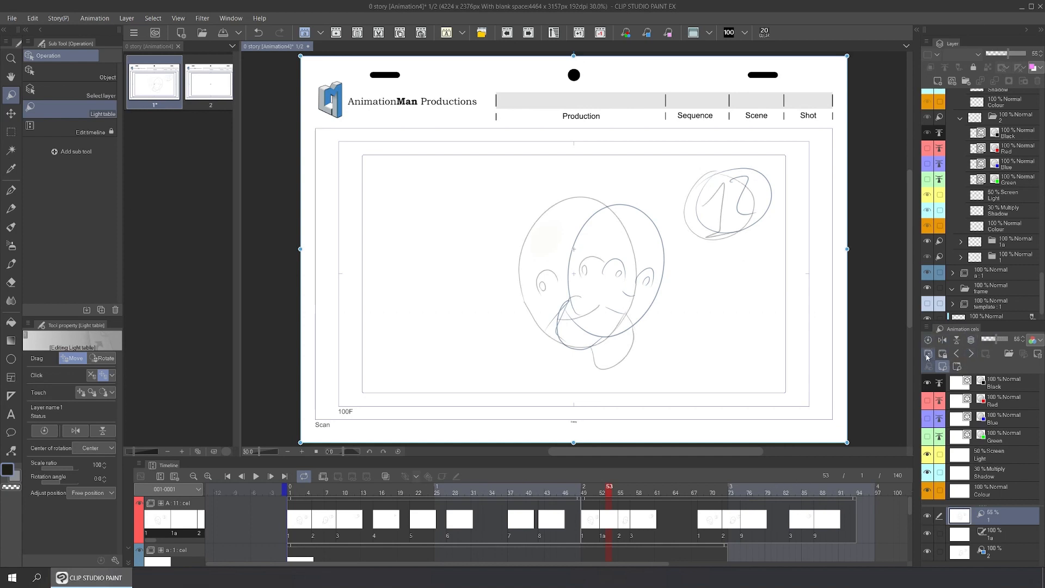
pyautogui.click(631, 521)
pyautogui.press('p')
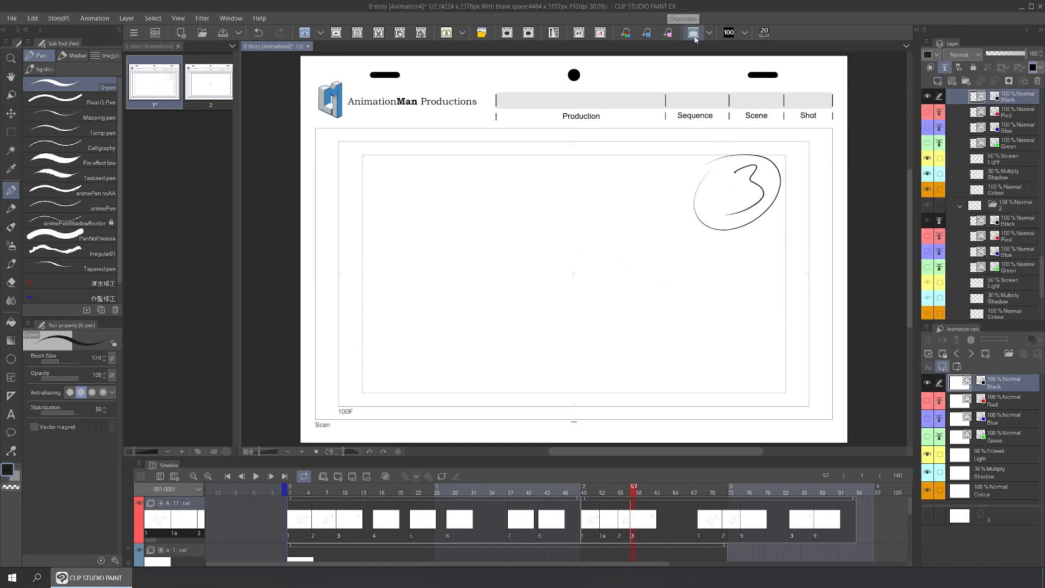
pyautogui.click(601, 522)
# Switch cel 1a's onion skin through the OnionSkin0-1 and OnionSkin1-0 presets, ending on OnionSkin1-1.
pyautogui.click(708, 33)
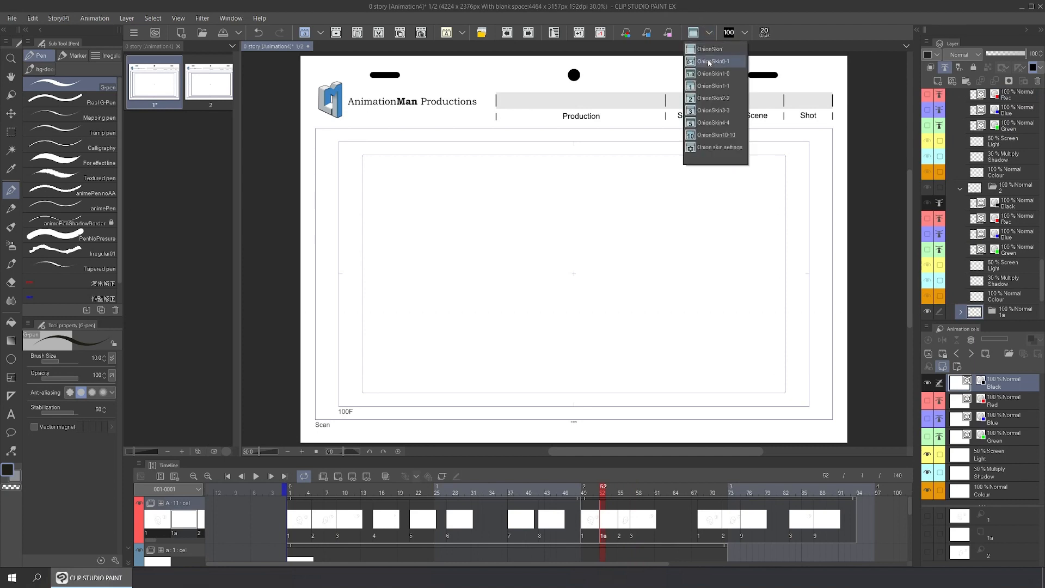
pyautogui.click(709, 63)
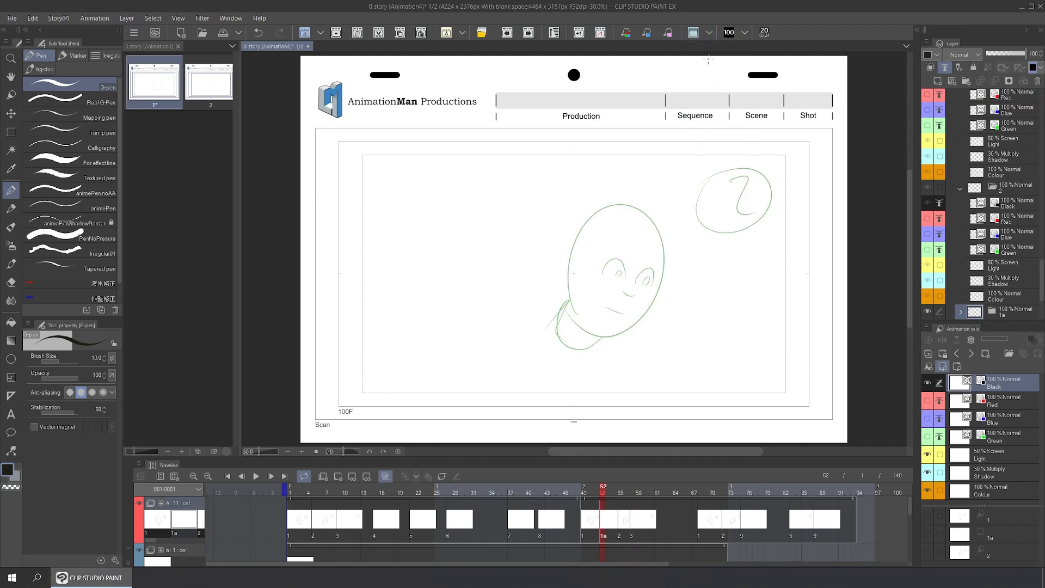
pyautogui.click(709, 34)
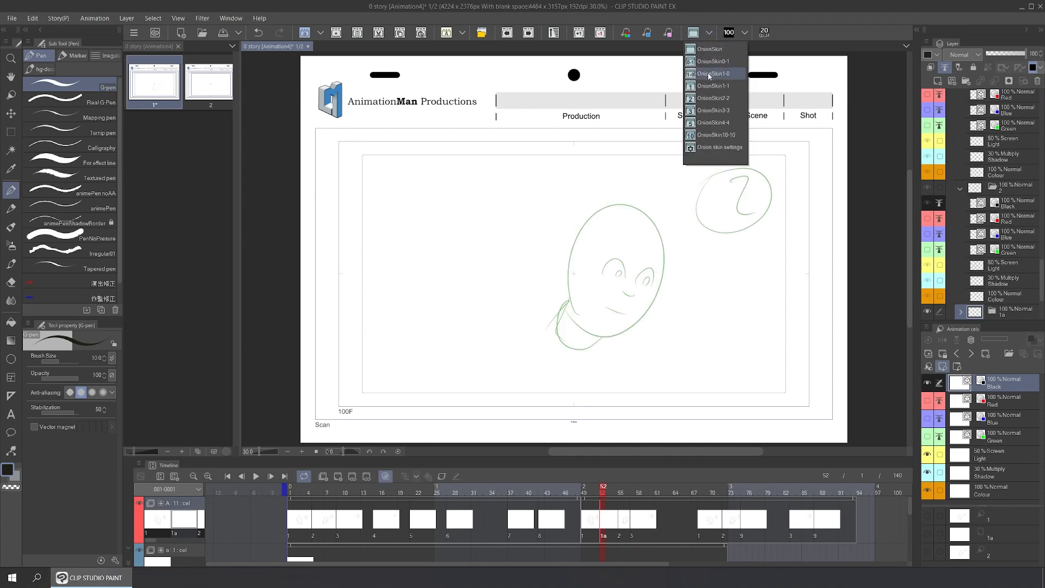
pyautogui.click(709, 75)
pyautogui.click(707, 34)
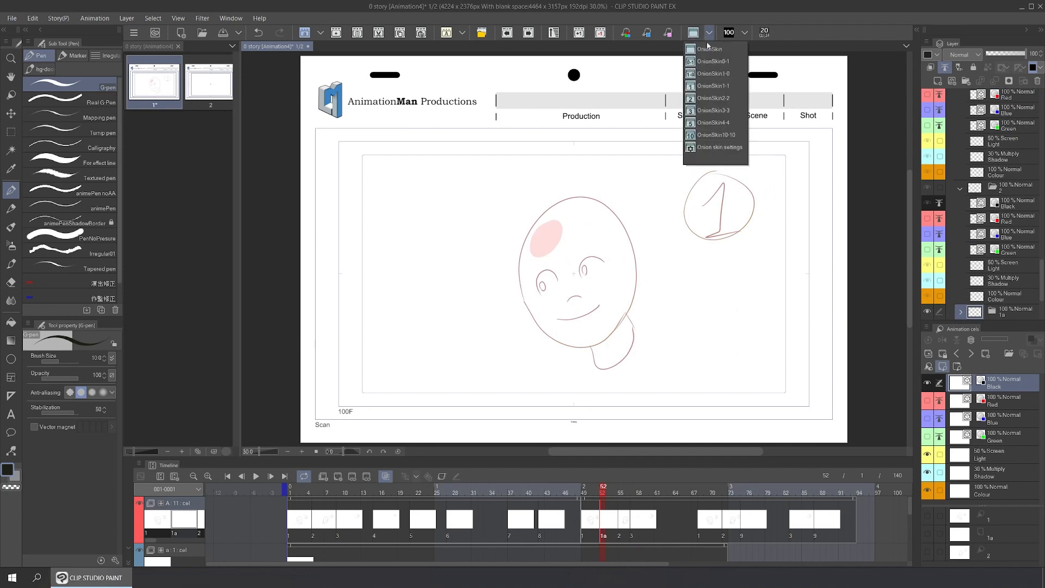
pyautogui.click(704, 87)
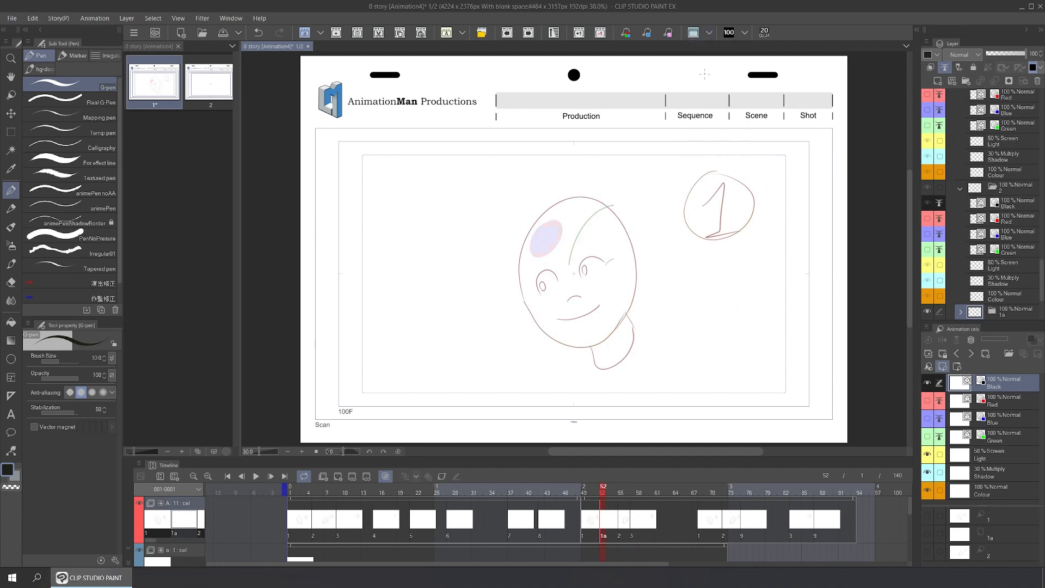
# Review the onion skin settings, accept them as they are and turn the onion skin off.
pyautogui.click(708, 33)
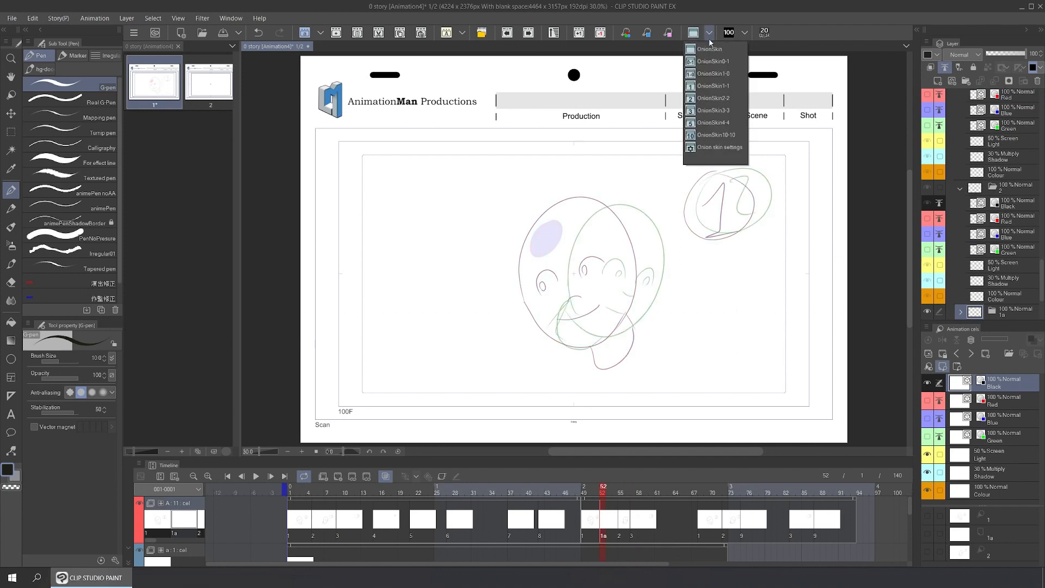
pyautogui.click(713, 148)
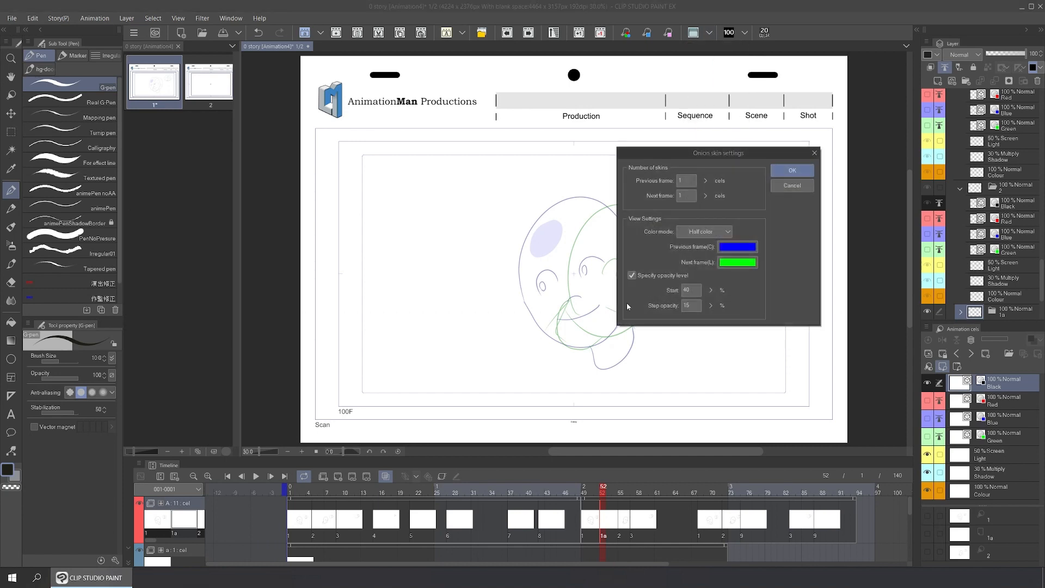
pyautogui.click(795, 172)
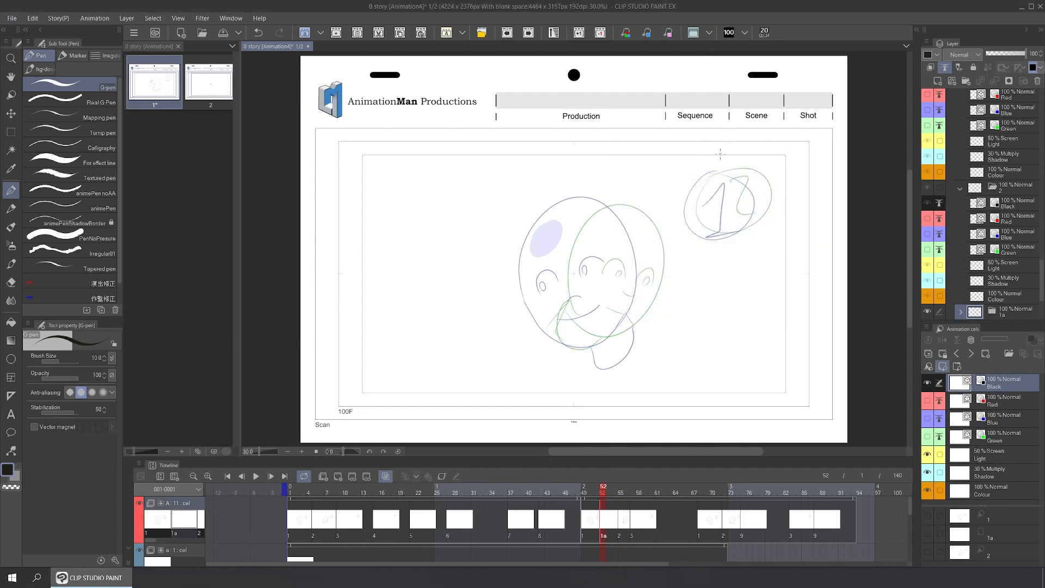
pyautogui.click(710, 35)
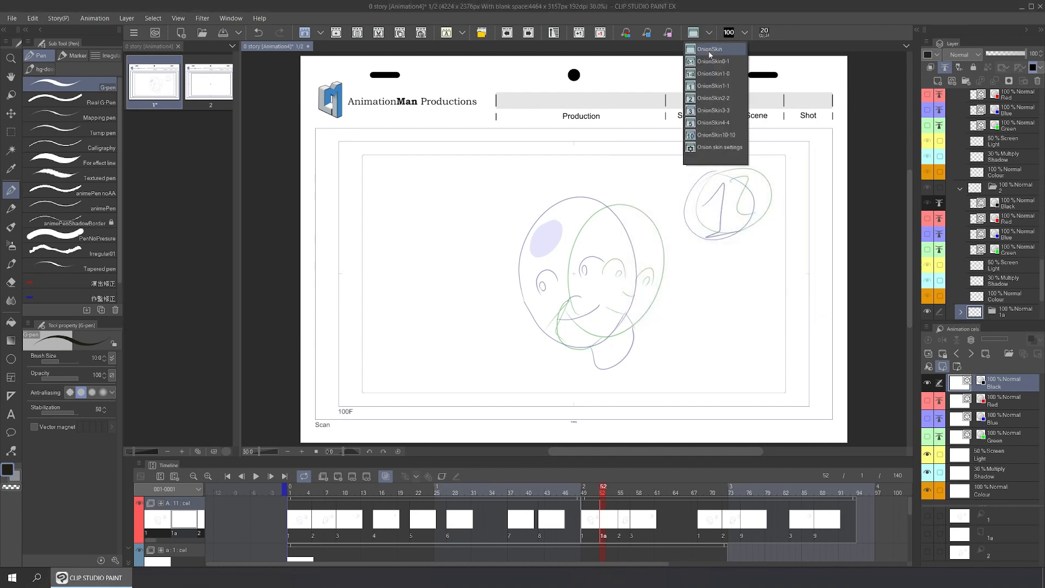
pyautogui.click(712, 50)
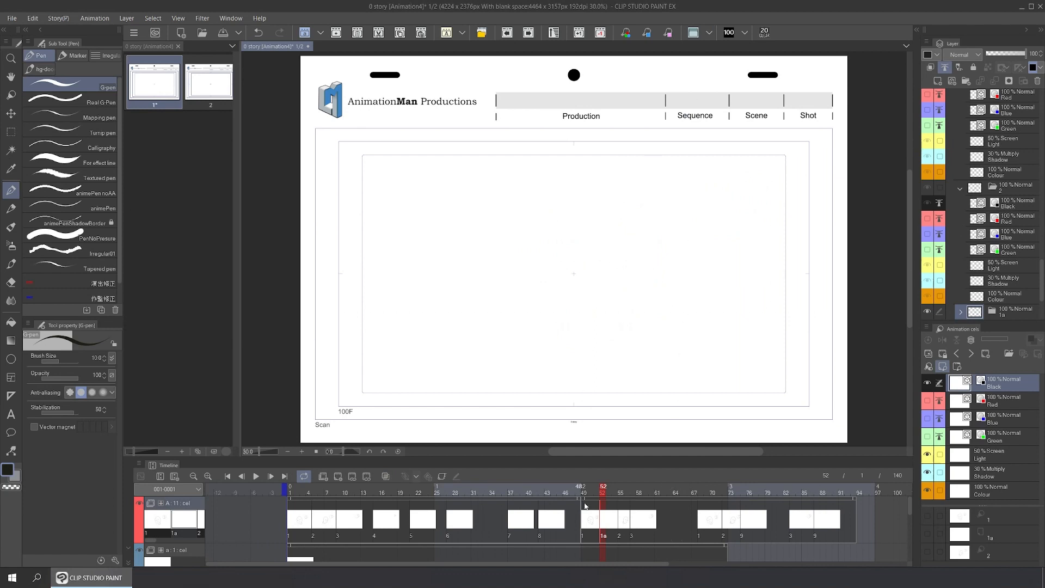
# Go to cel 1 at frame 49 and set its Black layer's opacity first to 20% and finally to 50%.
pyautogui.click(585, 506)
pyautogui.click(729, 33)
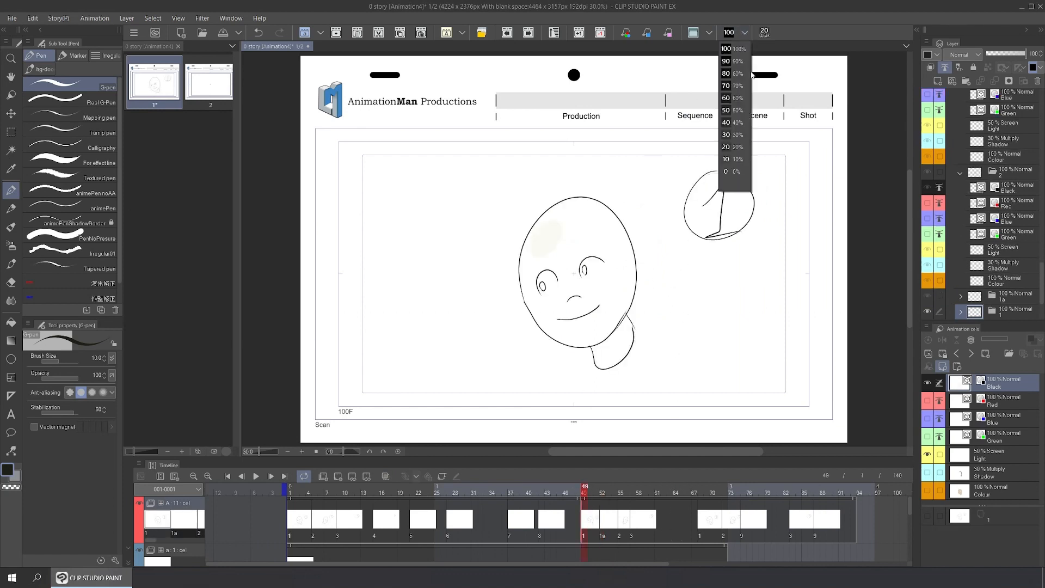
pyautogui.click(738, 180)
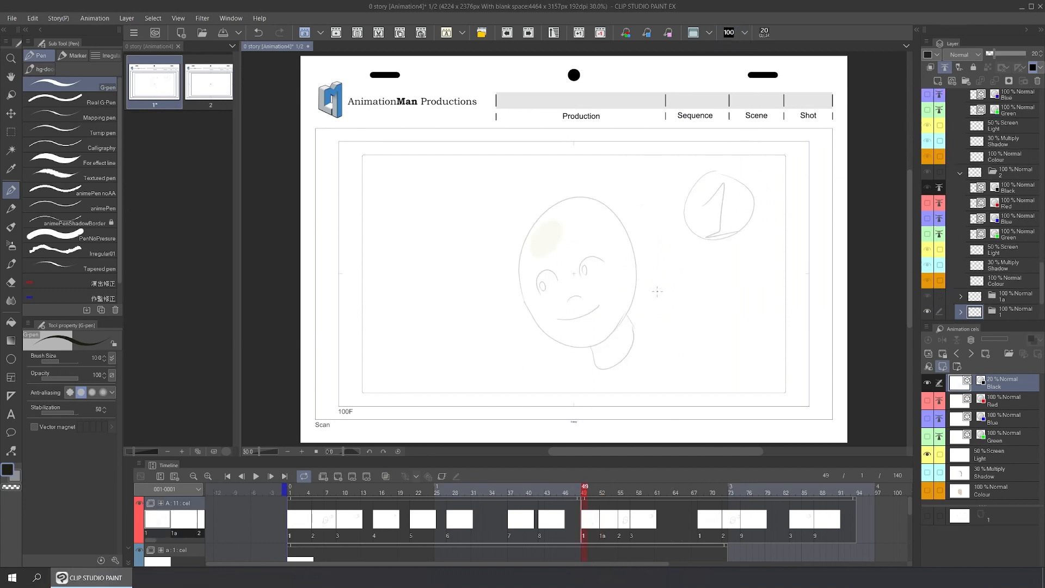
pyautogui.click(744, 33)
pyautogui.click(739, 114)
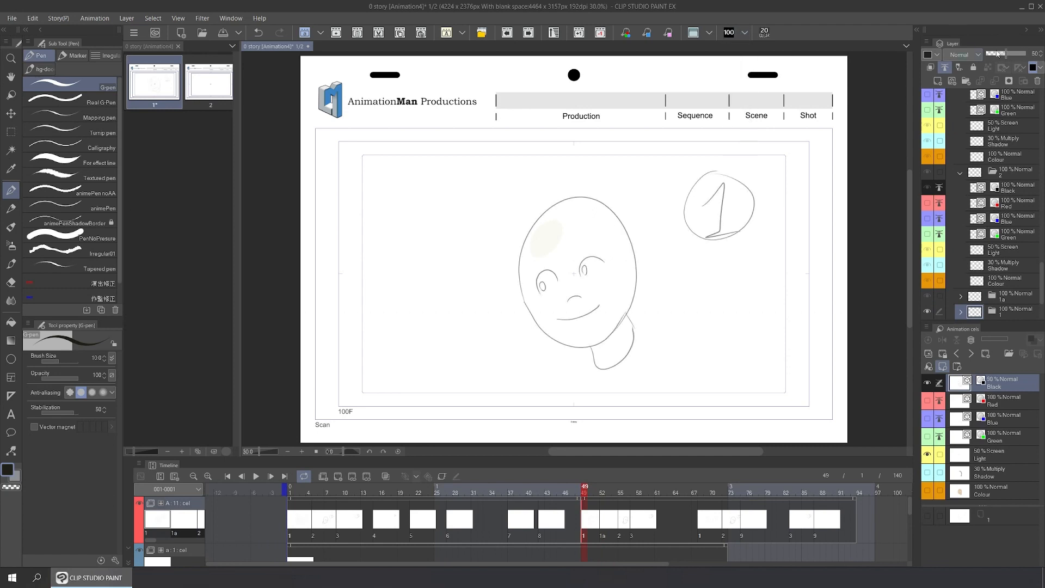
# Apply a layer opacity preset to the Black layer of the face drawing.
pyautogui.click(744, 33)
pyautogui.click(742, 54)
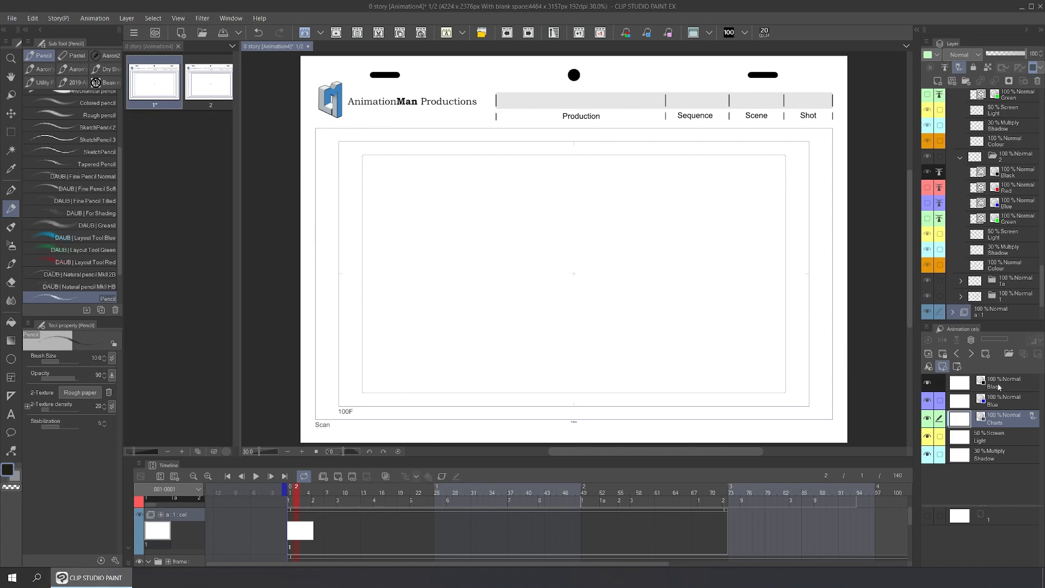
# Sketch a rough tilted head with eyes, nose, mouth and ear on the Black layer of track a's first cel.
pyautogui.click(998, 385)
pyautogui.moveTo(565, 298)
pyautogui.mouseDown()
pyautogui.moveTo(546, 253)
pyautogui.moveTo(620, 212)
pyautogui.moveTo(604, 320)
pyautogui.mouseUp()
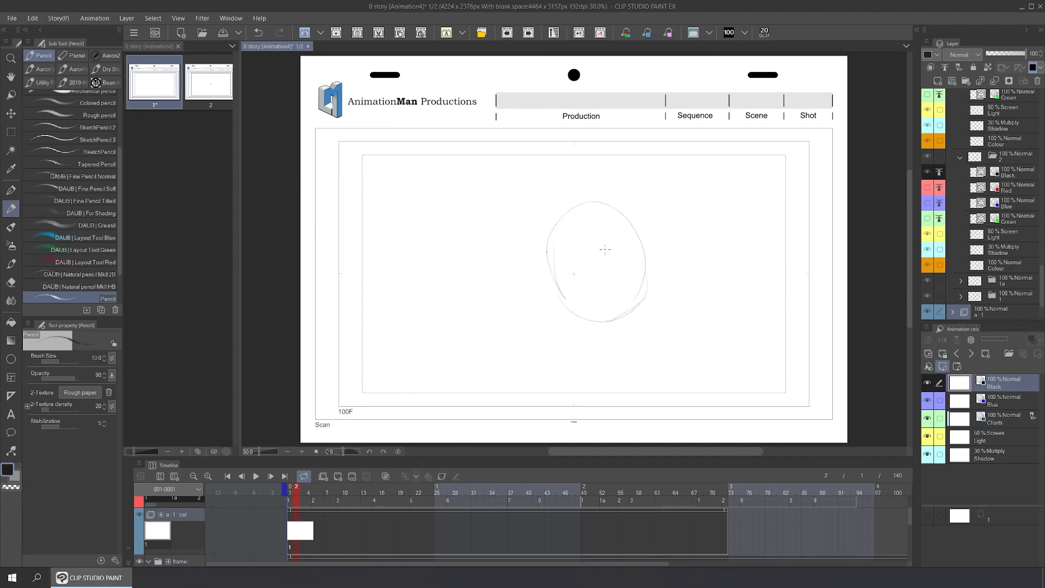
pyautogui.moveTo(611, 269); pyautogui.dragTo(617, 273)
pyautogui.moveTo(625, 235)
pyautogui.mouseDown()
pyautogui.moveTo(612, 246)
pyautogui.moveTo(620, 226)
pyautogui.moveTo(583, 271)
pyautogui.moveTo(600, 253)
pyautogui.moveTo(619, 289)
pyautogui.moveTo(639, 284)
pyautogui.mouseUp()
pyautogui.moveTo(573, 274)
pyautogui.mouseDown()
pyautogui.moveTo(569, 310)
pyautogui.moveTo(558, 310)
pyautogui.mouseUp()
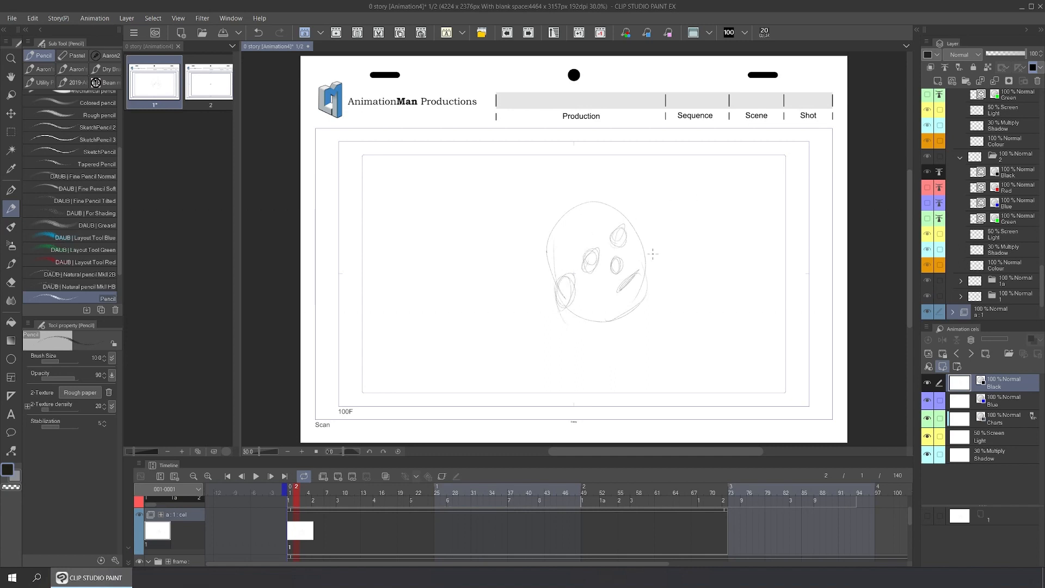
# Fade the rough head, redraw its face, ear, jaw and neck with darker pencil lines, and fade the lines again.
pyautogui.click(763, 32)
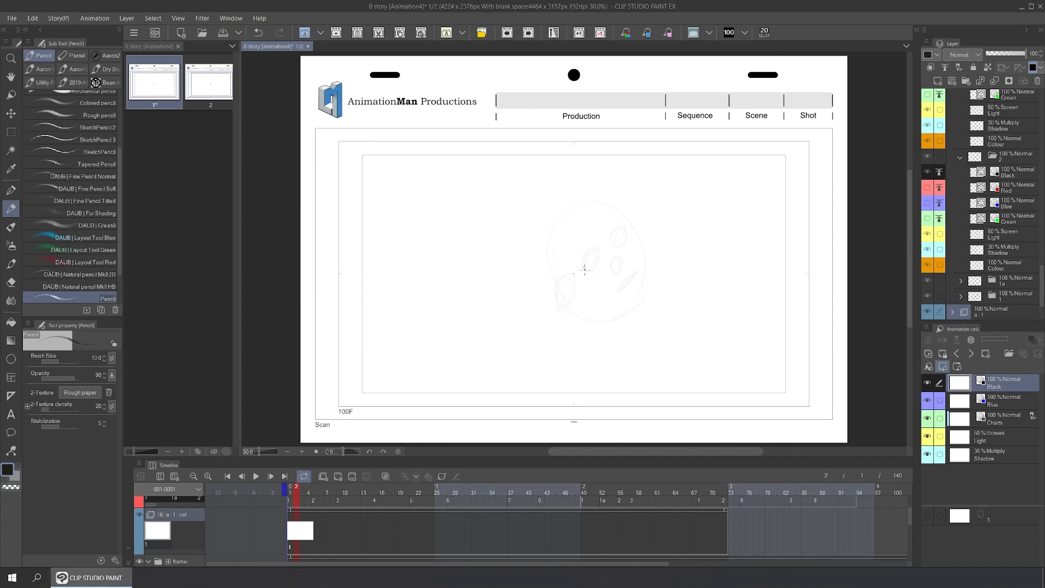
pyautogui.moveTo(583, 261); pyautogui.dragTo(598, 250)
pyautogui.moveTo(617, 235)
pyautogui.mouseDown()
pyautogui.moveTo(611, 245)
pyautogui.moveTo(624, 226)
pyautogui.moveTo(625, 272)
pyautogui.moveTo(630, 262)
pyautogui.moveTo(631, 279)
pyautogui.moveTo(638, 272)
pyautogui.mouseUp()
pyautogui.moveTo(613, 292); pyautogui.dragTo(632, 278)
pyautogui.moveTo(631, 229)
pyautogui.mouseDown()
pyautogui.moveTo(648, 299)
pyautogui.moveTo(615, 315)
pyautogui.mouseUp()
pyautogui.moveTo(609, 212); pyautogui.dragTo(627, 223)
pyautogui.moveTo(637, 308); pyautogui.dragTo(637, 349)
pyautogui.moveTo(582, 318); pyautogui.dragTo(585, 362)
pyautogui.moveTo(558, 305); pyautogui.dragTo(571, 296)
pyautogui.moveTo(563, 300)
pyautogui.mouseDown()
pyautogui.moveTo(555, 279)
pyautogui.moveTo(579, 297)
pyautogui.moveTo(603, 207)
pyautogui.mouseUp()
pyautogui.moveTo(586, 258); pyautogui.dragTo(622, 229)
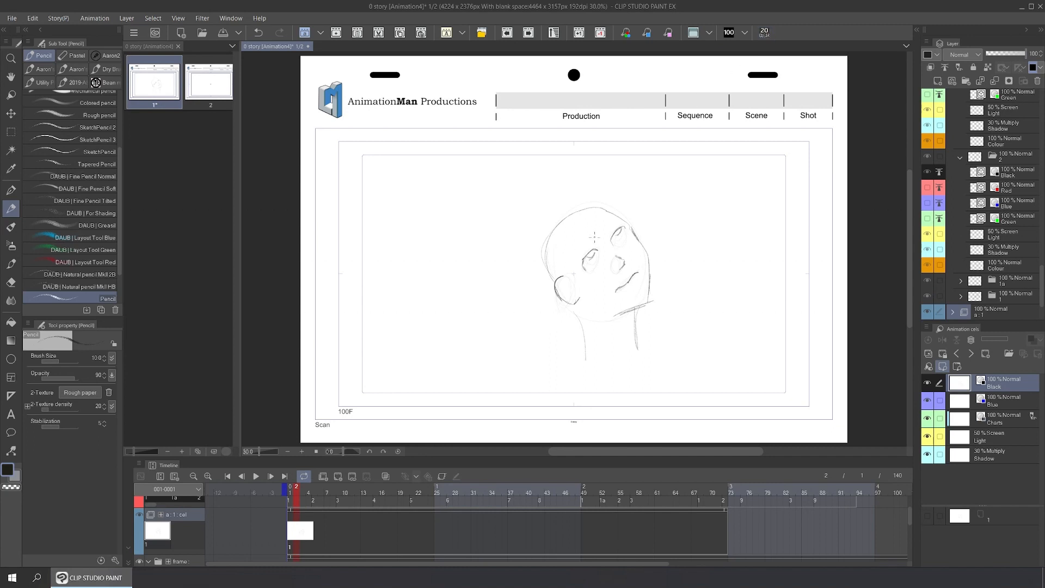
pyautogui.click(764, 34)
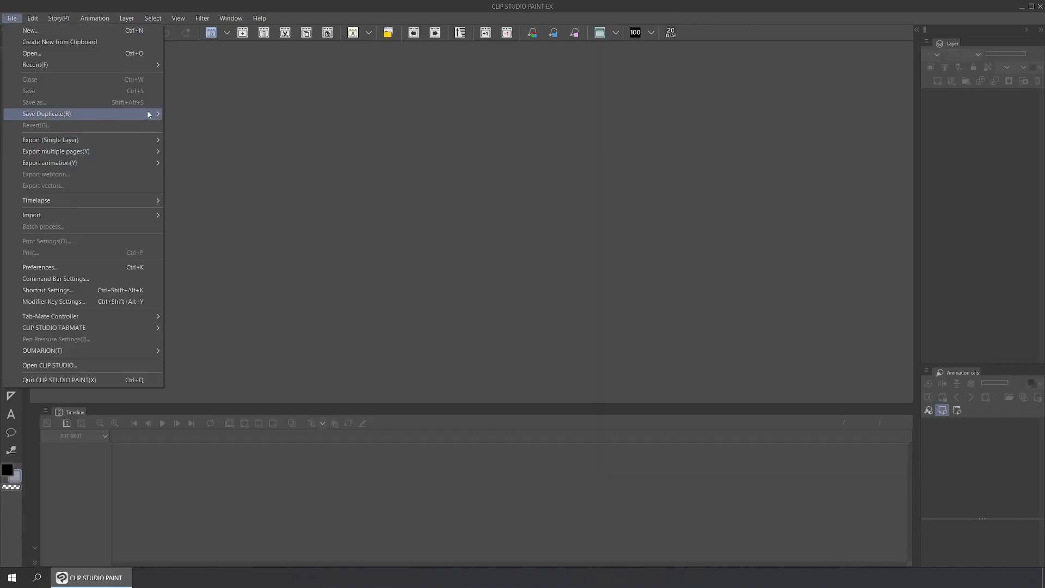
# Open the recent project 001-0001.cmc (NOW WE ARE FREE) and play the animation on page 1.
pyautogui.moveTo(155, 65)
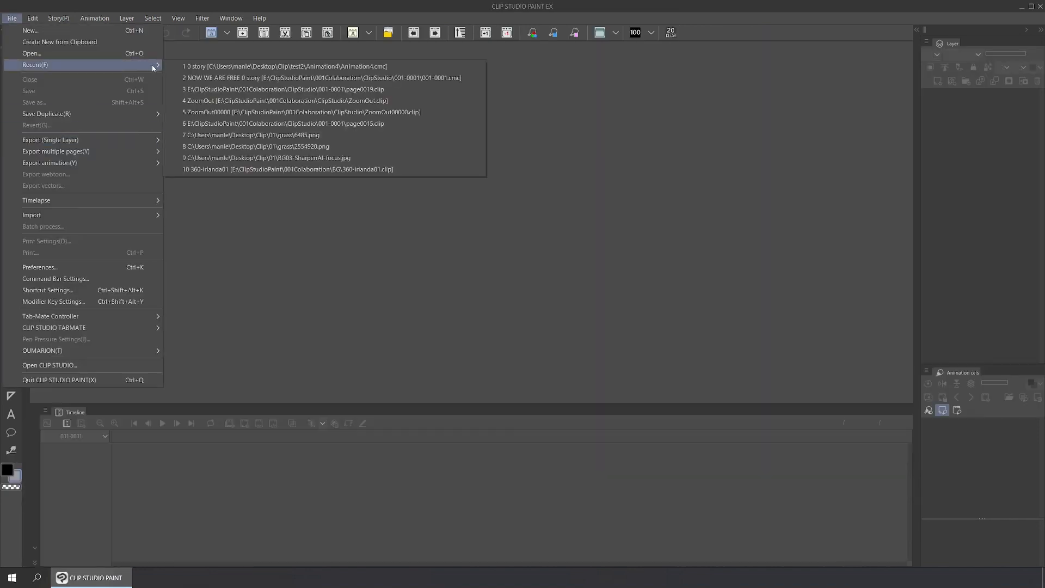
pyautogui.click(445, 79)
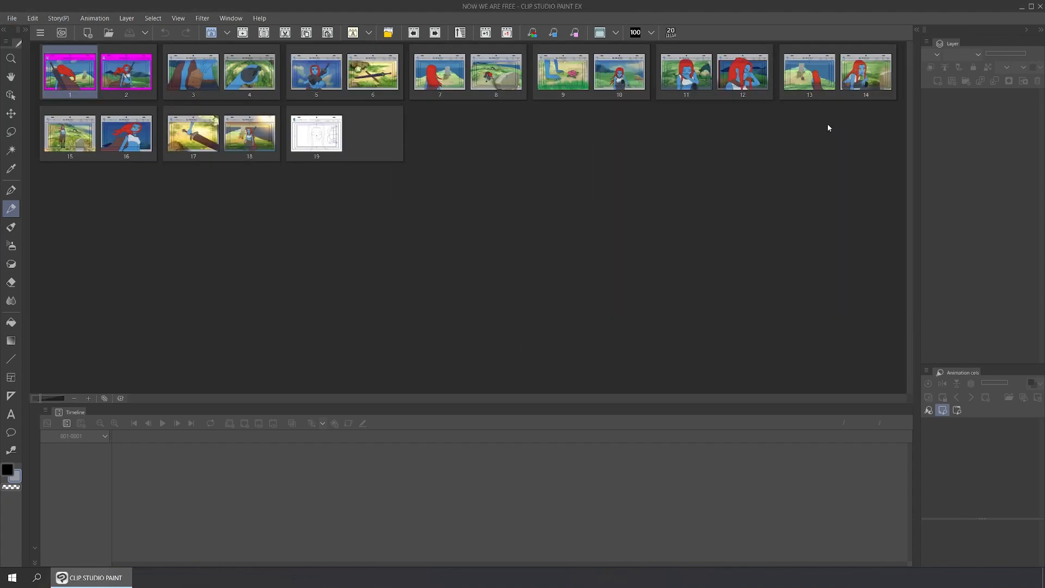
pyautogui.doubleClick(71, 87)
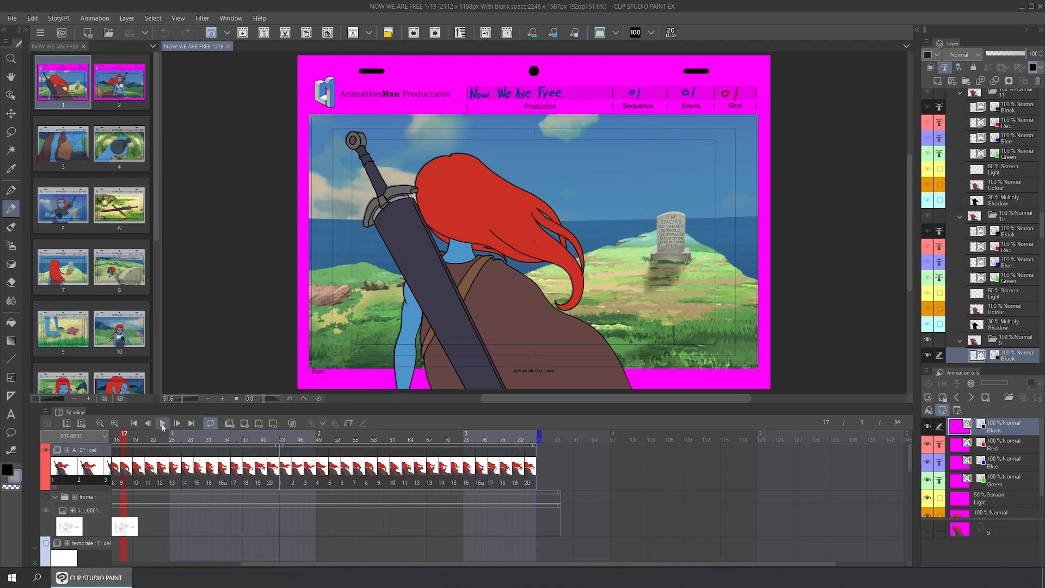
pyautogui.click(162, 424)
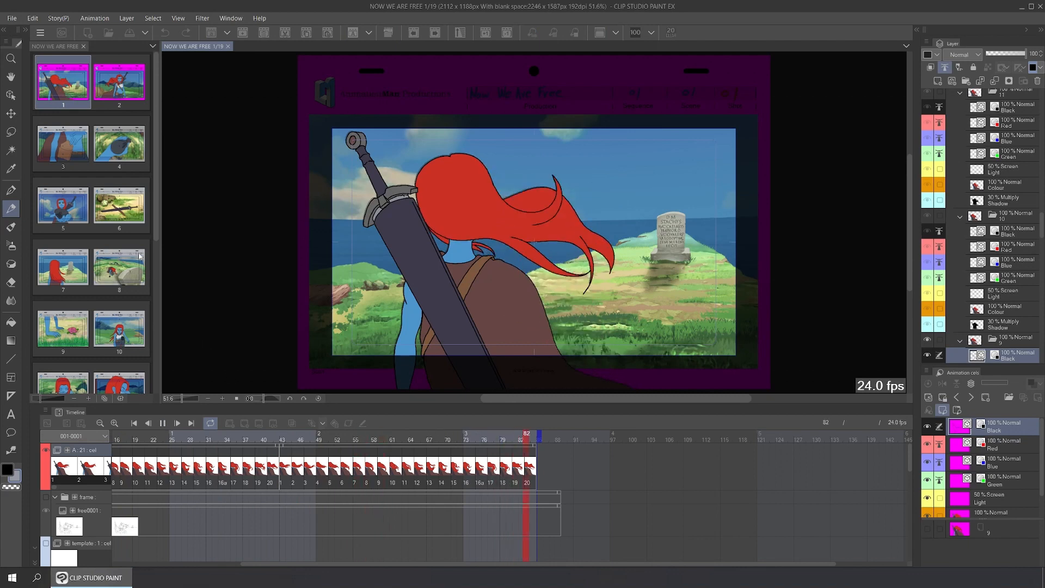
# Open page 6 with the sword shot, play its animation and stop the playback.
pyautogui.doubleClick(129, 212)
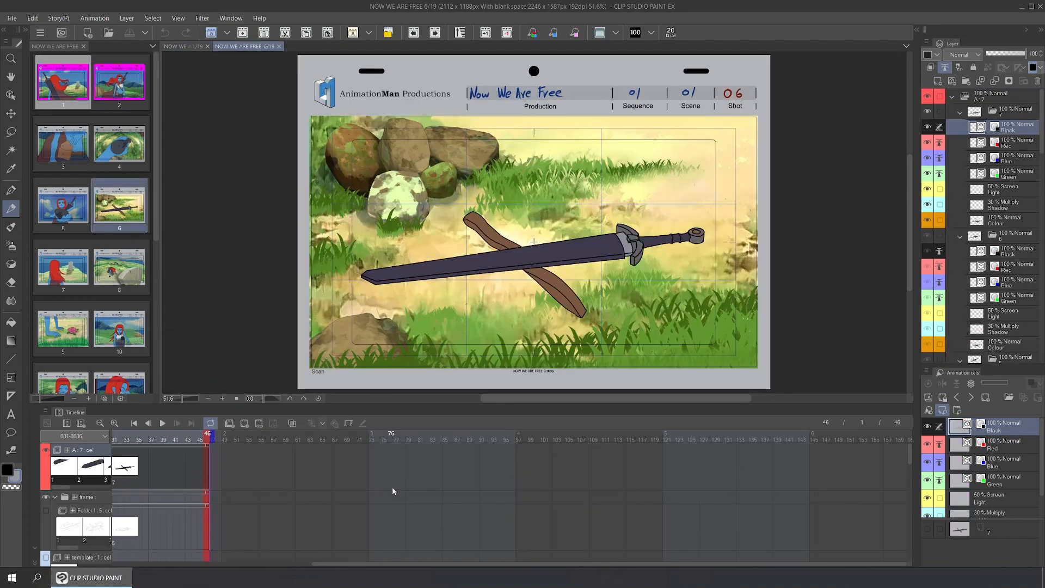
pyautogui.click(162, 422)
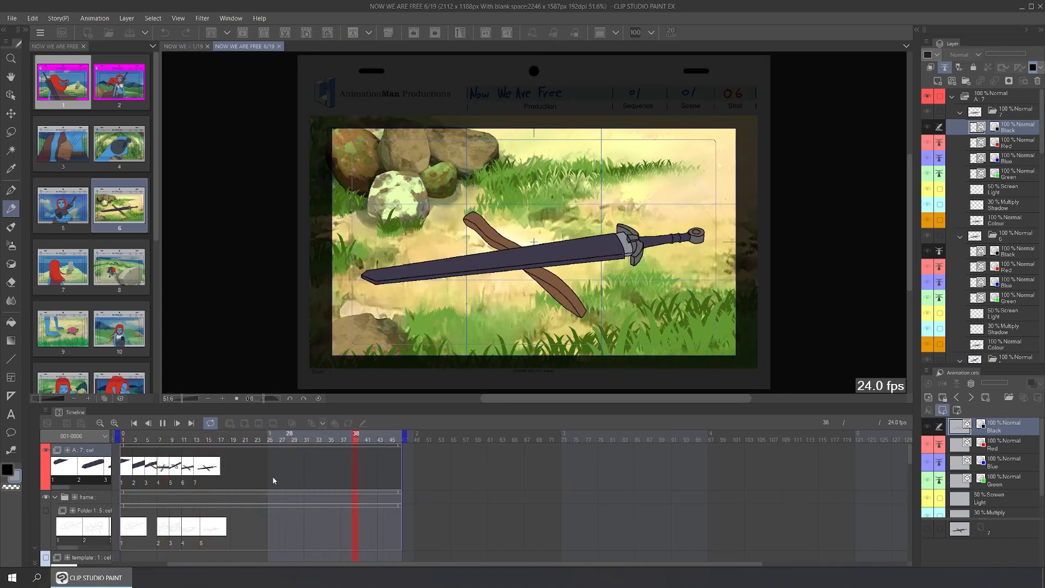
pyautogui.click(162, 424)
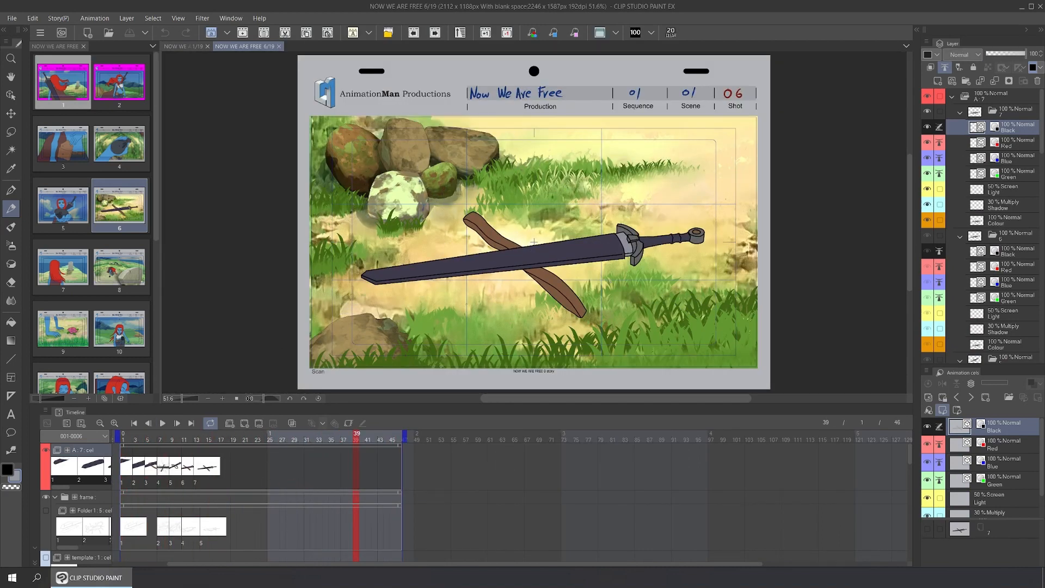
# Close the open page 1 and page 6 canvases to return to the full page overview.
pyautogui.click(184, 46)
pyautogui.click(245, 46)
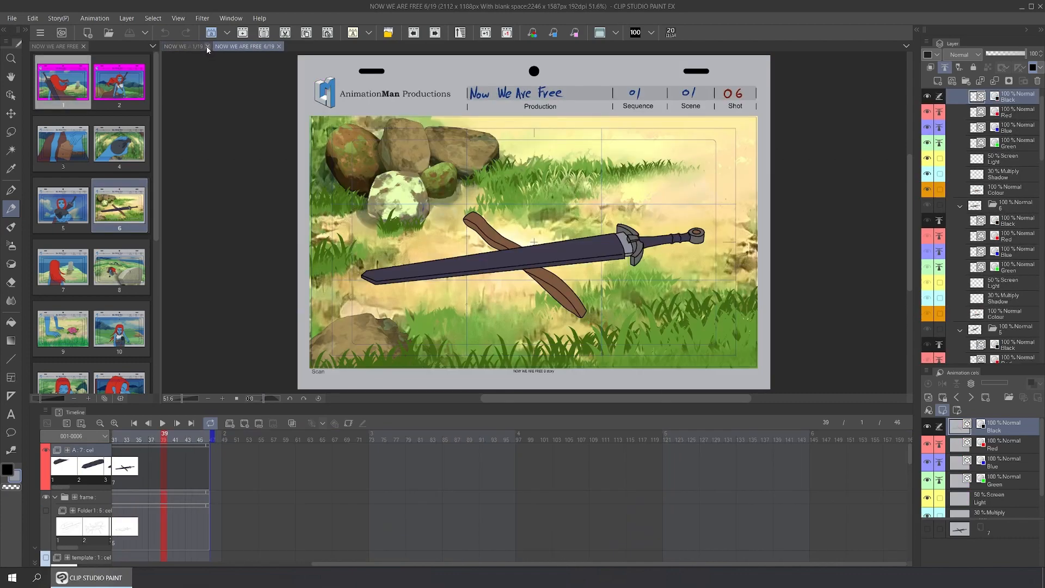
pyautogui.click(207, 47)
pyautogui.click(224, 47)
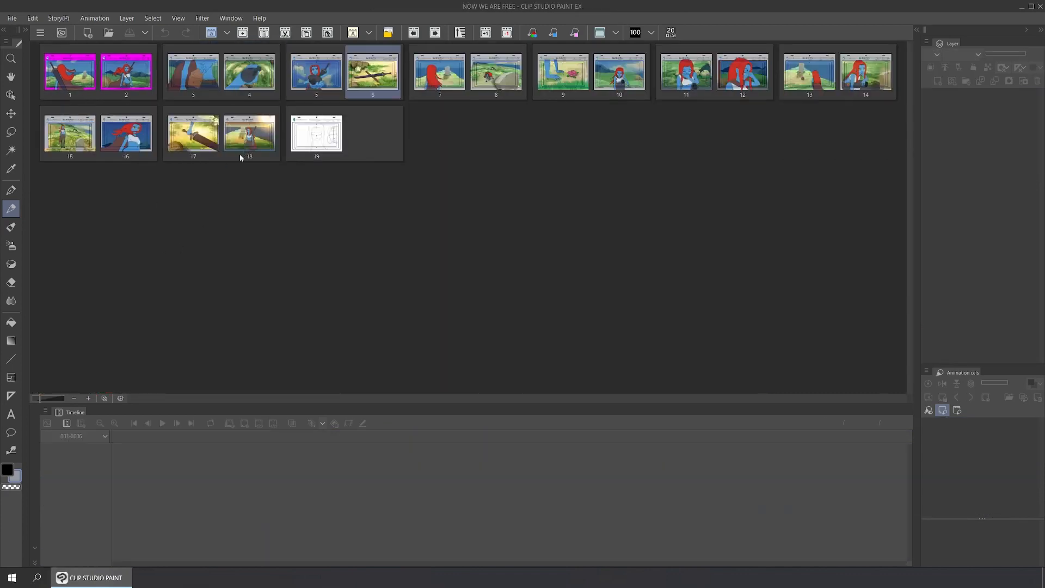
pyautogui.click(88, 399)
pyautogui.click(87, 398)
pyautogui.moveTo(904, 150); pyautogui.dragTo(909, 124)
pyautogui.click(75, 398)
pyautogui.click(75, 398)
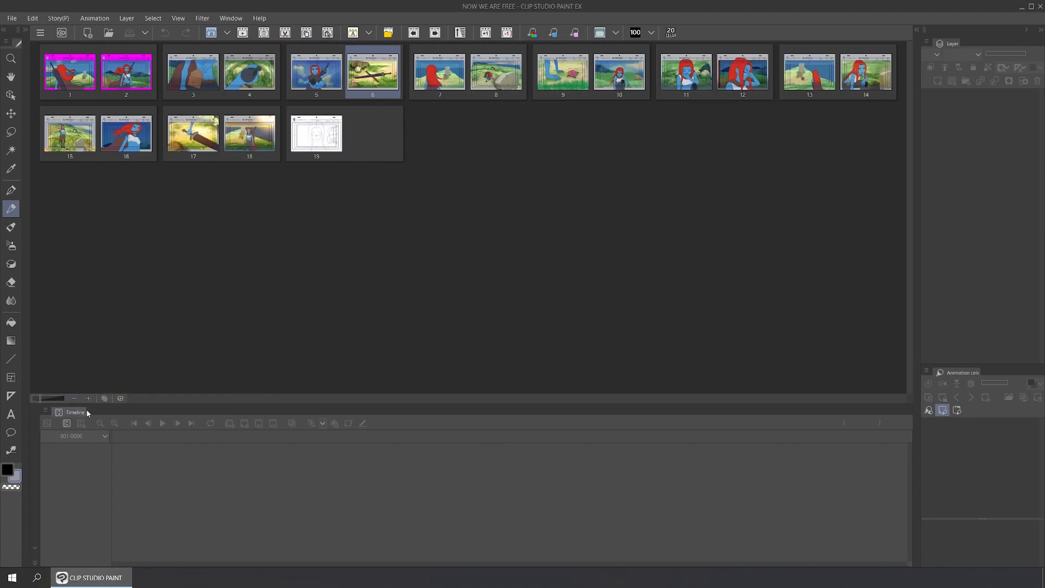
# Open page 19 and enlarge its canvas area by shrinking the page thumbnails, narrowing the page list and lowering the timeline.
pyautogui.doubleClick(322, 146)
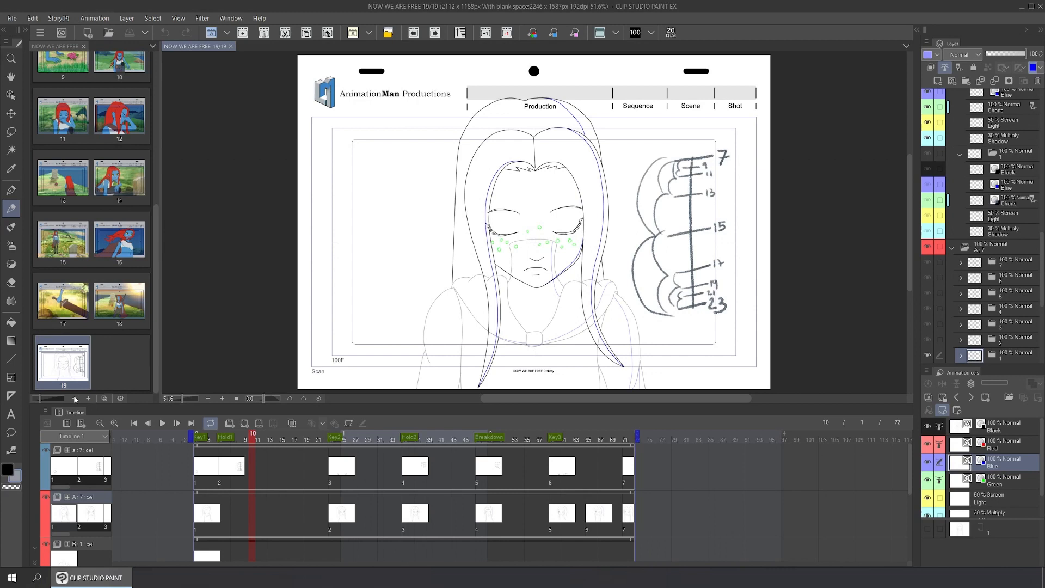
pyautogui.click(74, 398)
pyautogui.moveTo(160, 279); pyautogui.dragTo(98, 310)
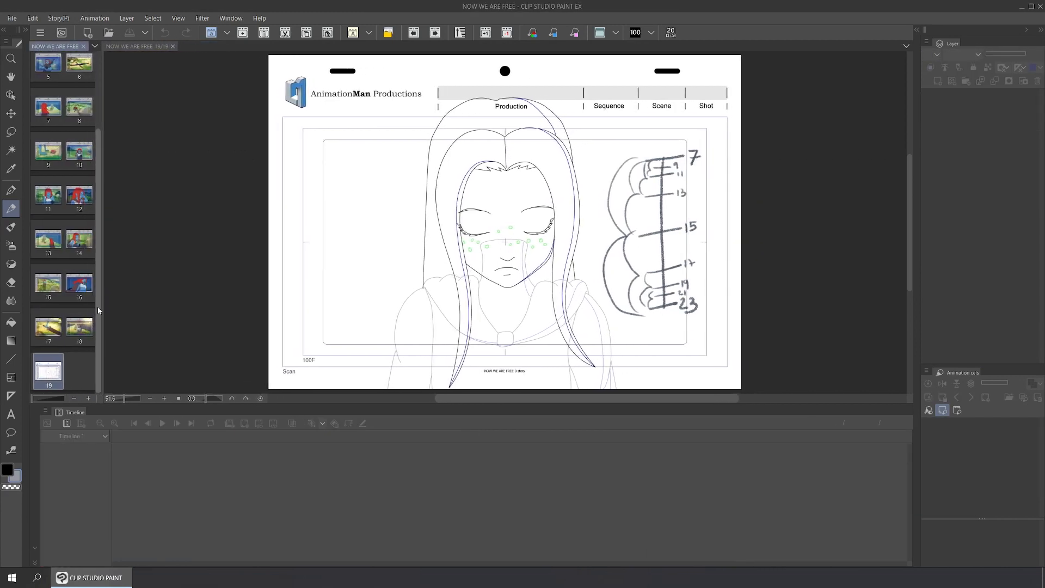
pyautogui.moveTo(275, 405); pyautogui.dragTo(276, 449)
pyautogui.click(296, 506)
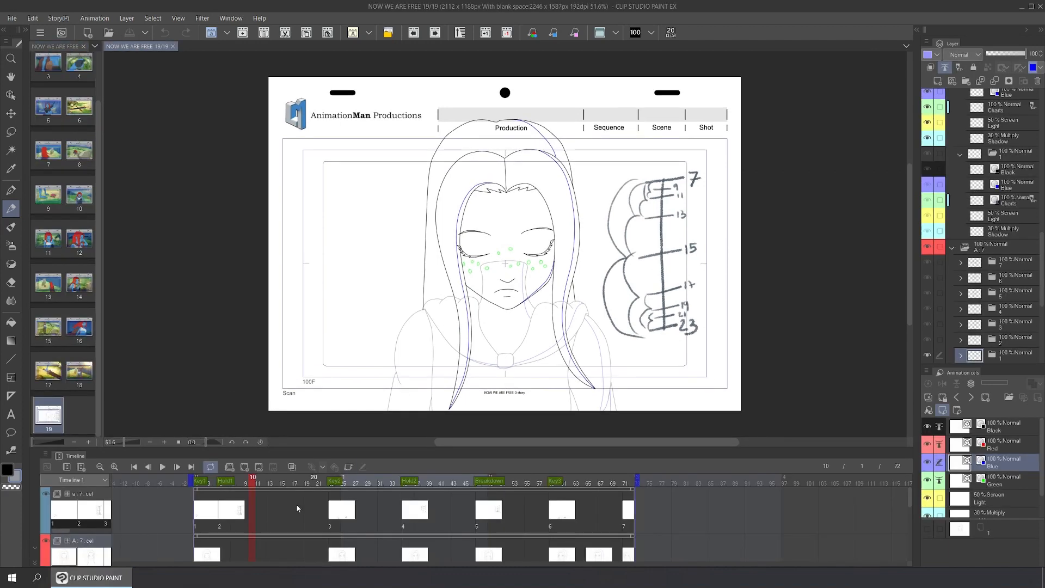
# Examine the timing charts on cels 2 and 1 of track a, and view cel 1 of track A.
pyautogui.click(242, 514)
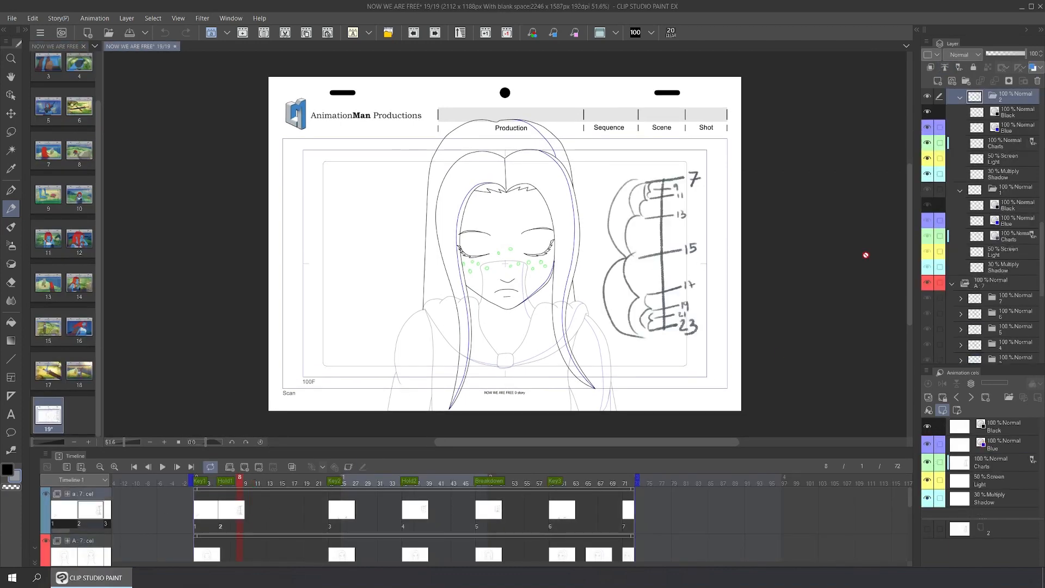
pyautogui.click(1006, 463)
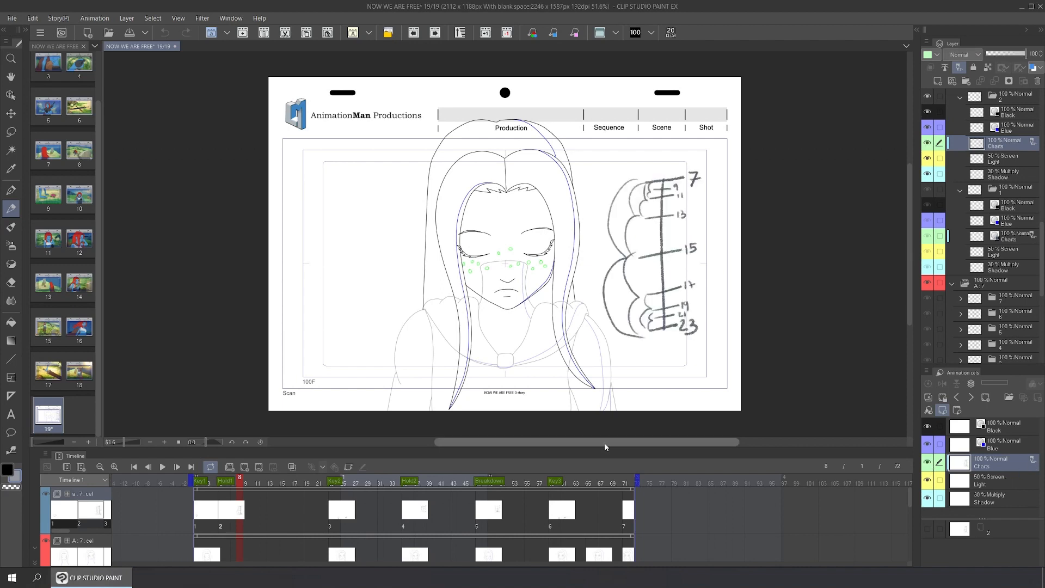
pyautogui.click(214, 511)
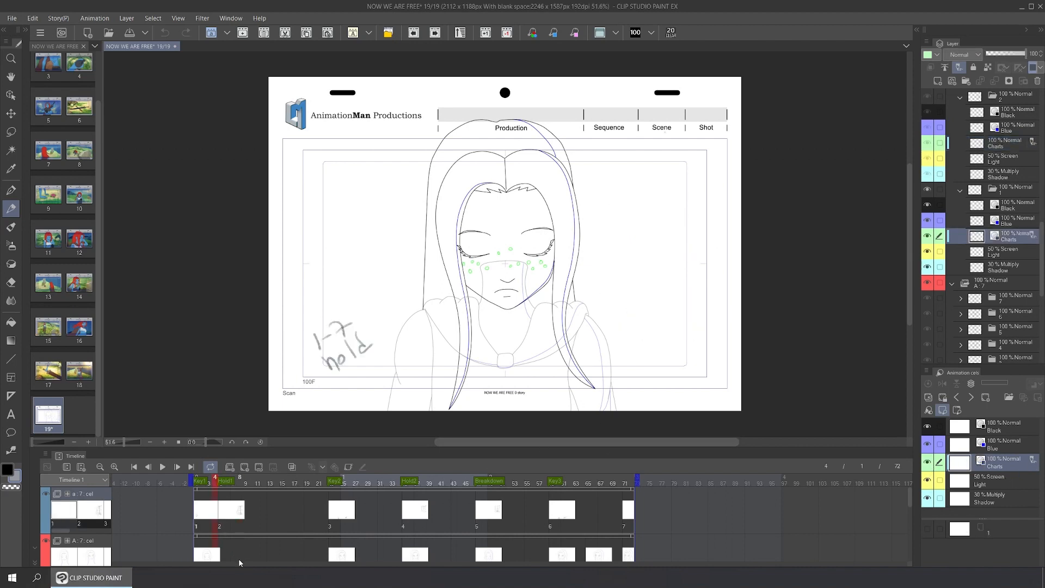
pyautogui.click(217, 559)
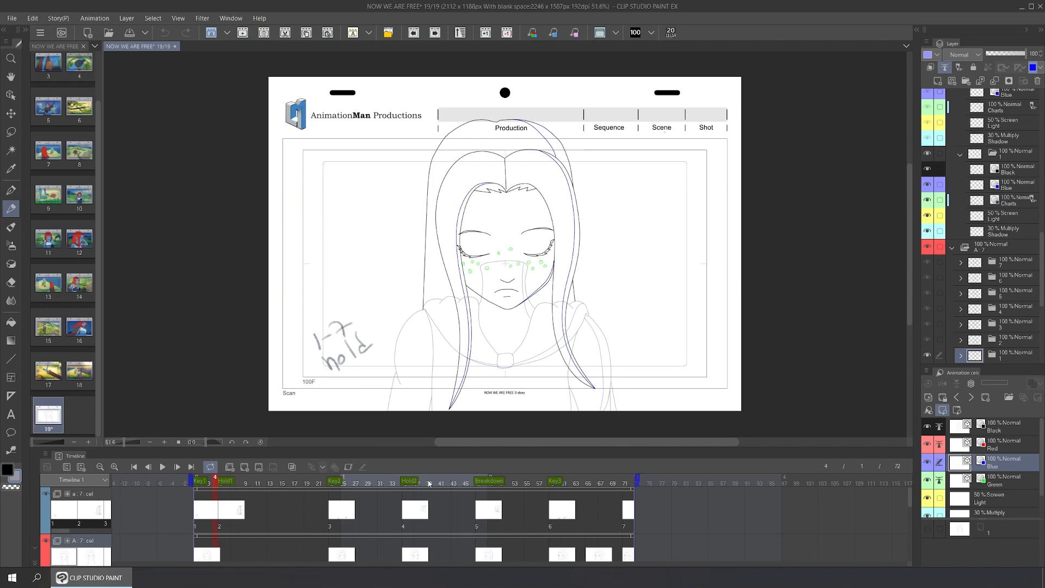
# Add a new animation cel at frame 5 on track A and turn on onion skin for the neighbouring drawings.
pyautogui.scroll(-1, 911, 498)
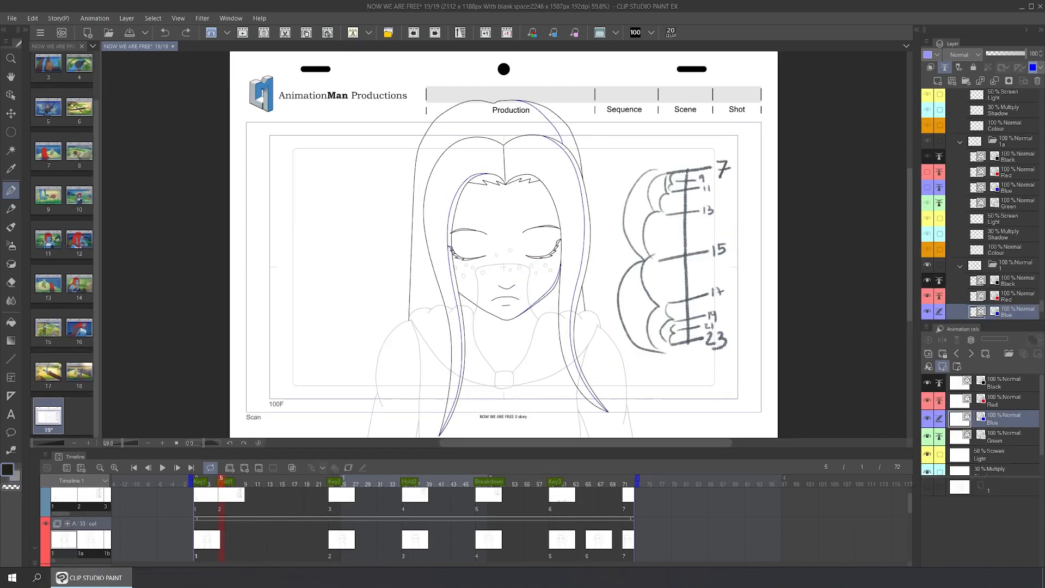
pyautogui.click(244, 467)
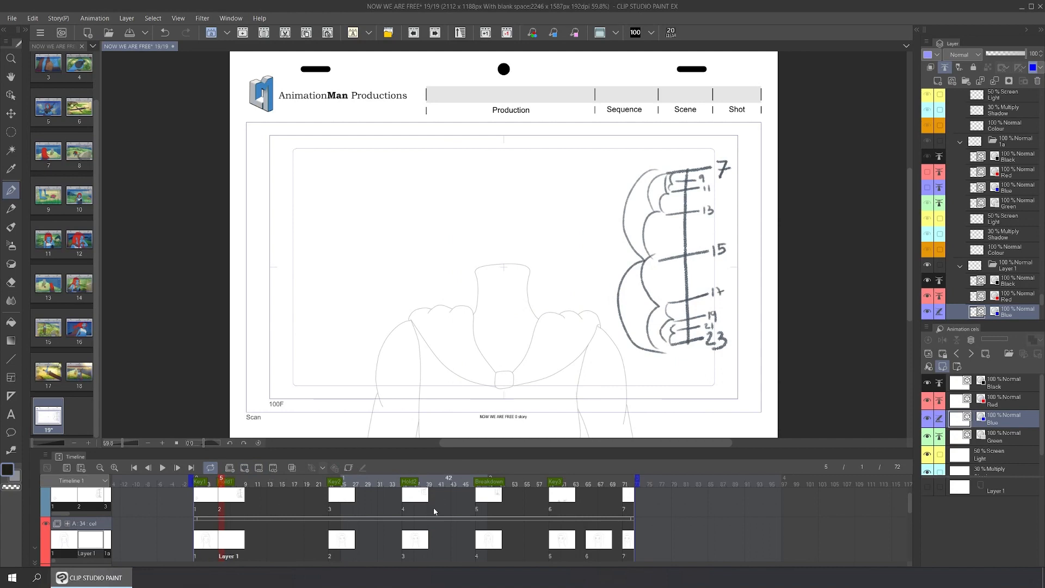
pyautogui.click(601, 33)
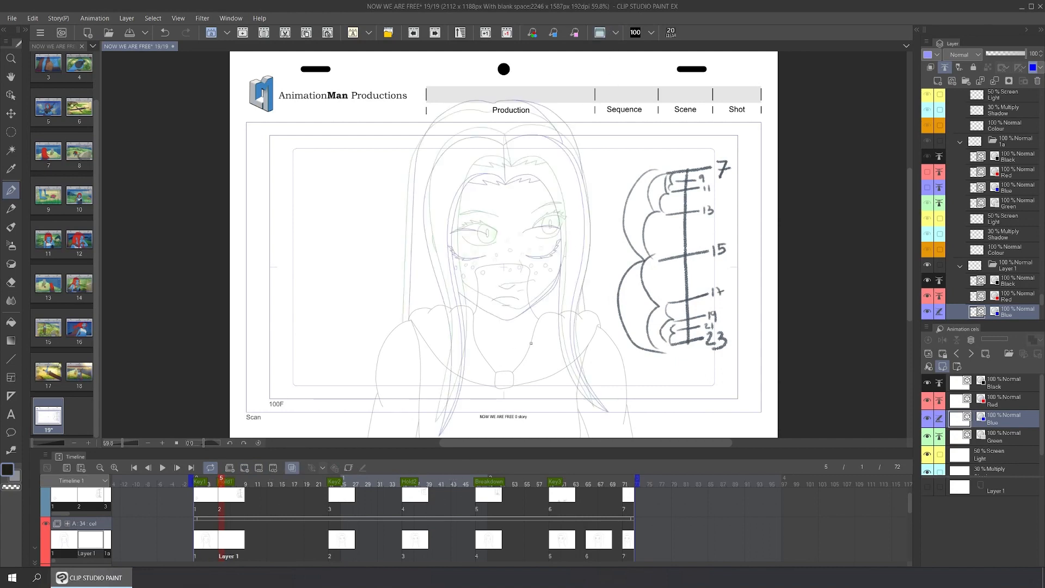
# Draw a short curved eyelid line beside the nose on the Black layer of the new cel, replacing the first stroke.
pyautogui.moveTo(524, 247); pyautogui.dragTo(552, 233)
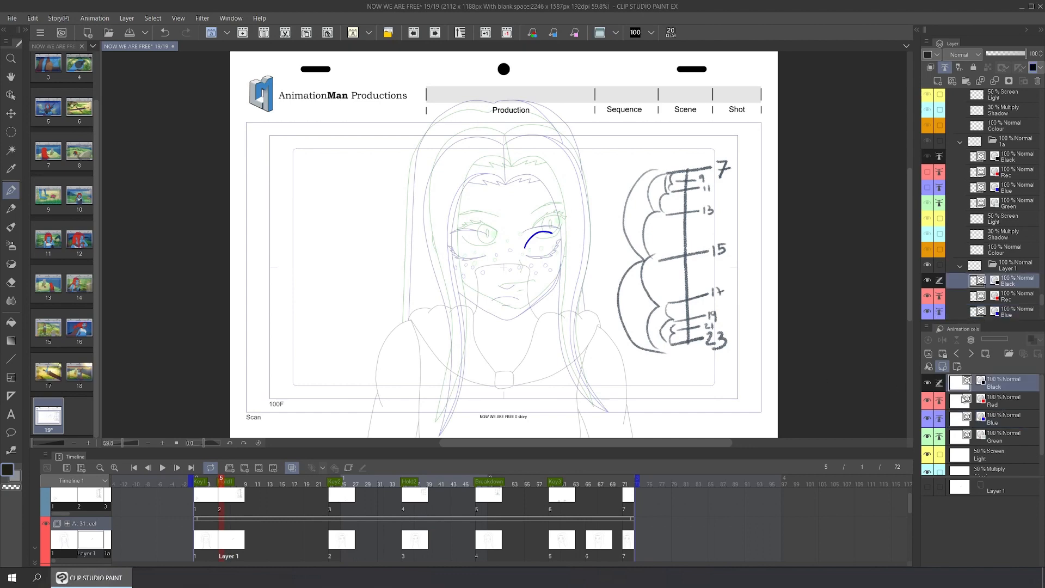
pyautogui.click(1001, 384)
pyautogui.hotkey('ctrl', 'z')
pyautogui.moveTo(525, 250); pyautogui.dragTo(542, 229)
# Check the drawings on track A at frames 15, 25 and 13.
pyautogui.click(280, 543)
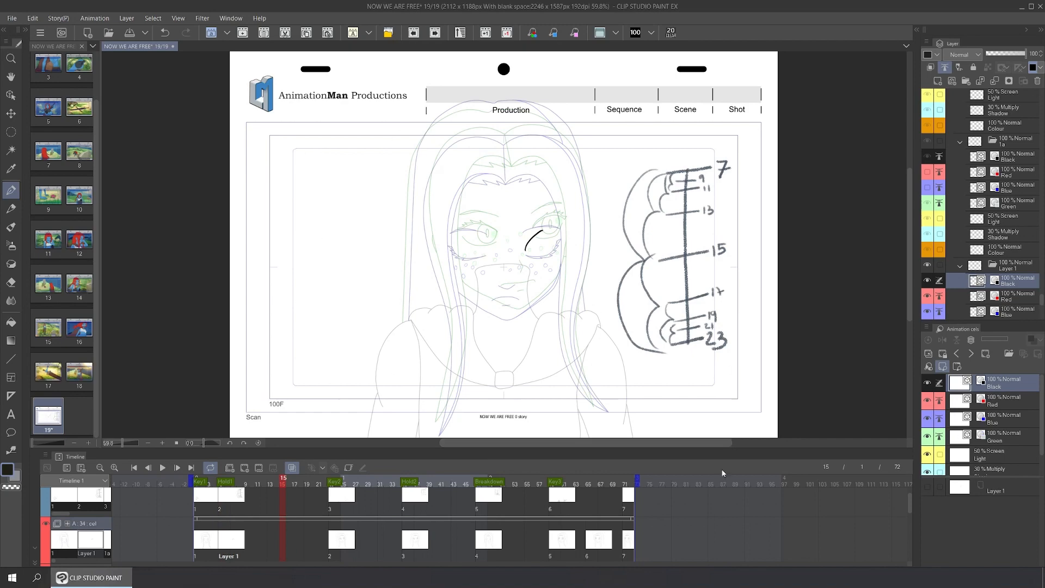
pyautogui.click(346, 539)
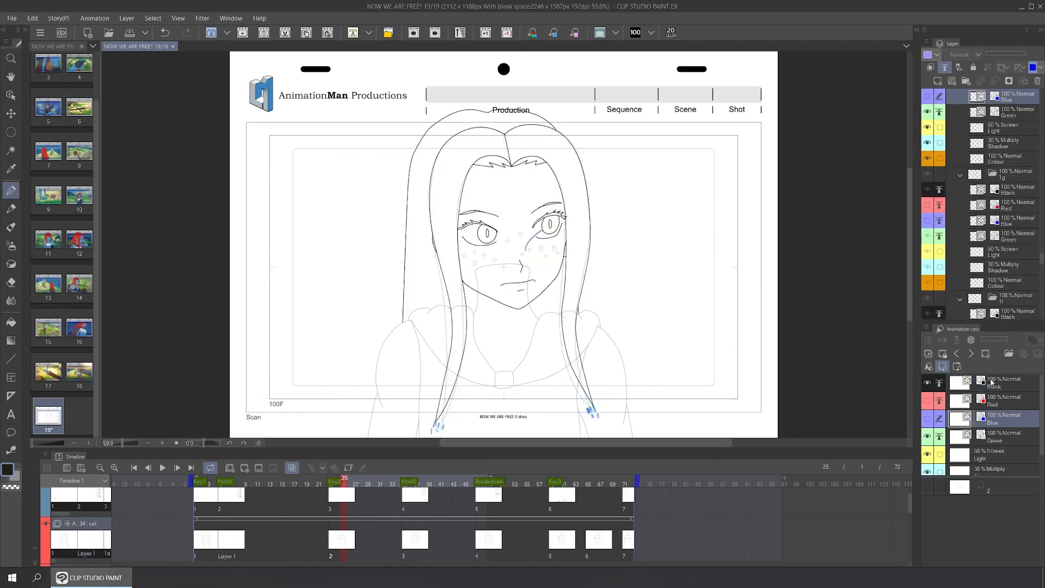
pyautogui.click(268, 536)
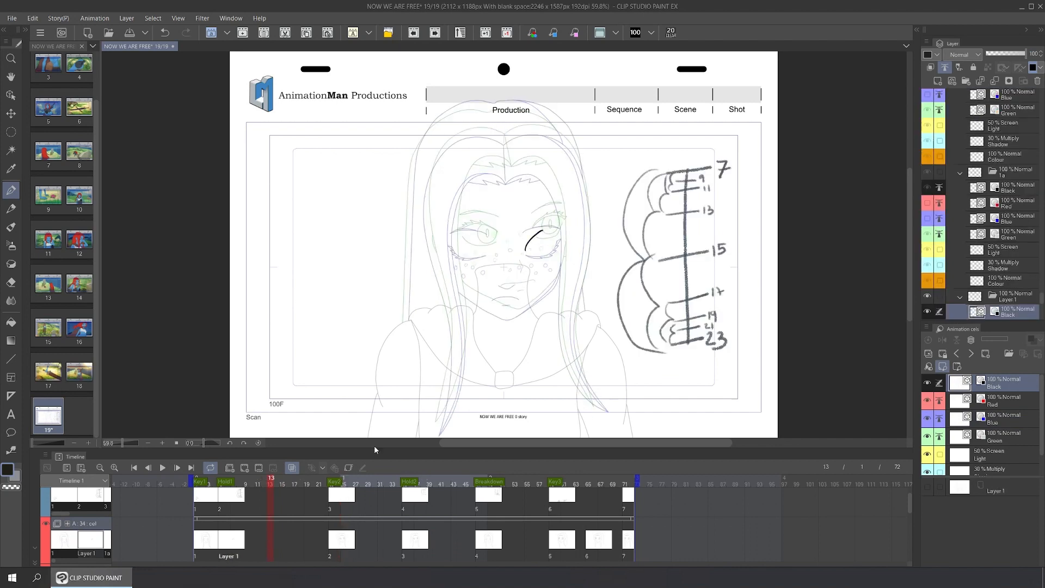
# Browse the actions in the Animation Pipeline Additionals V01 auto action set and close the palette.
pyautogui.click(231, 18)
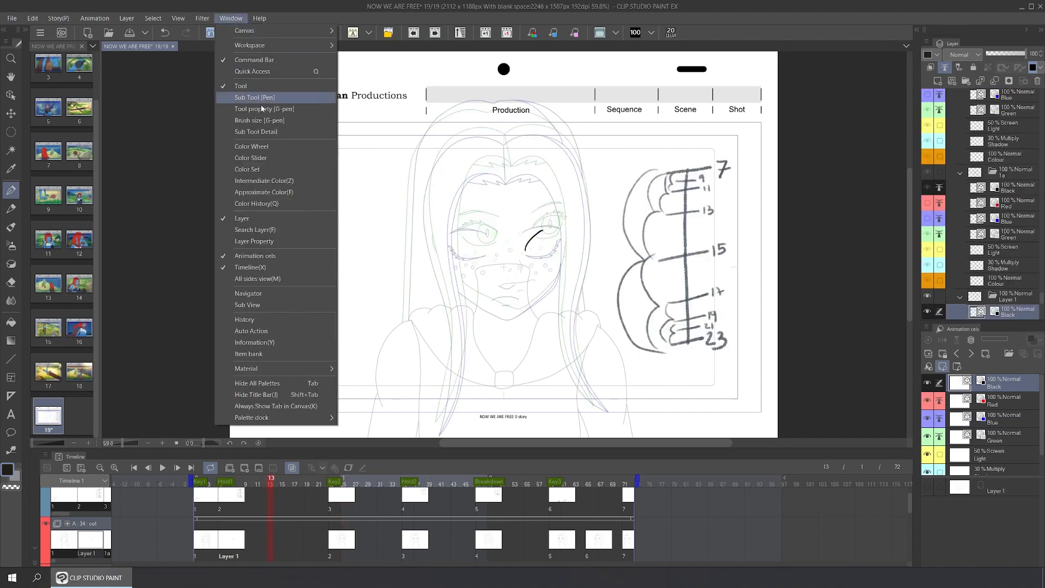
pyautogui.click(304, 331)
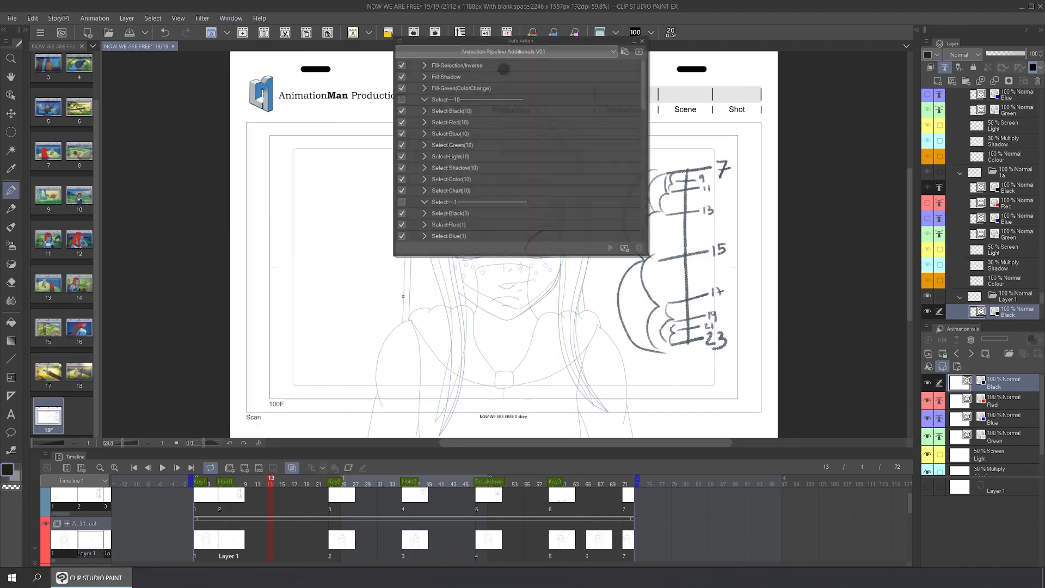
pyautogui.scroll(-1, 645, 87)
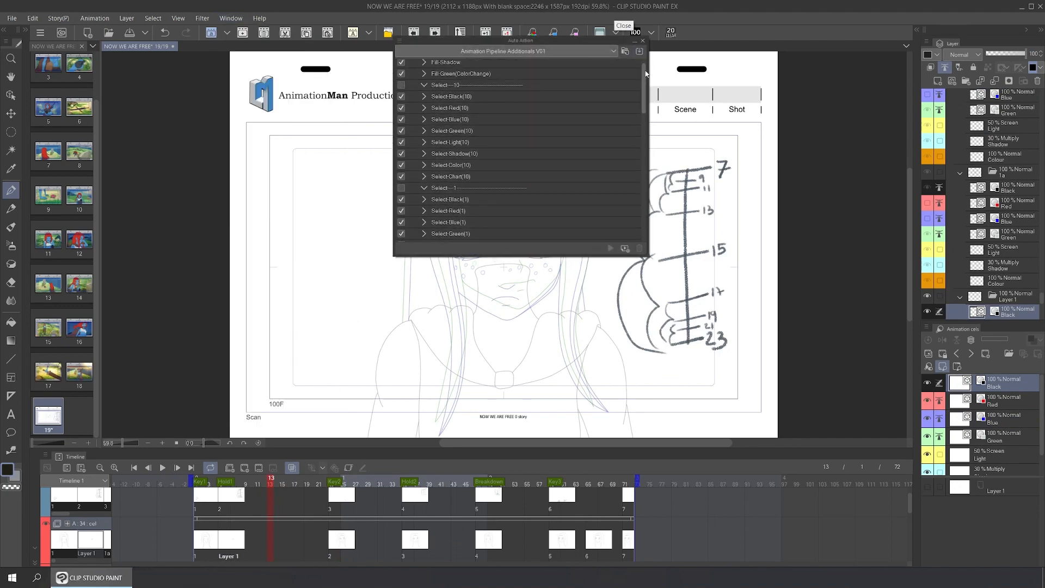
pyautogui.moveTo(645, 78); pyautogui.dragTo(646, 147)
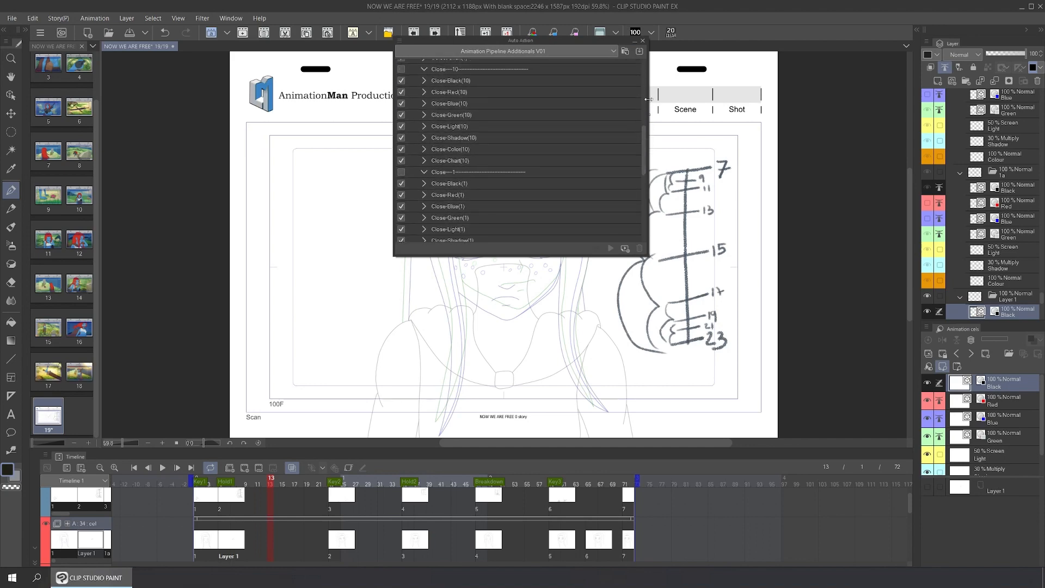
pyautogui.click(642, 41)
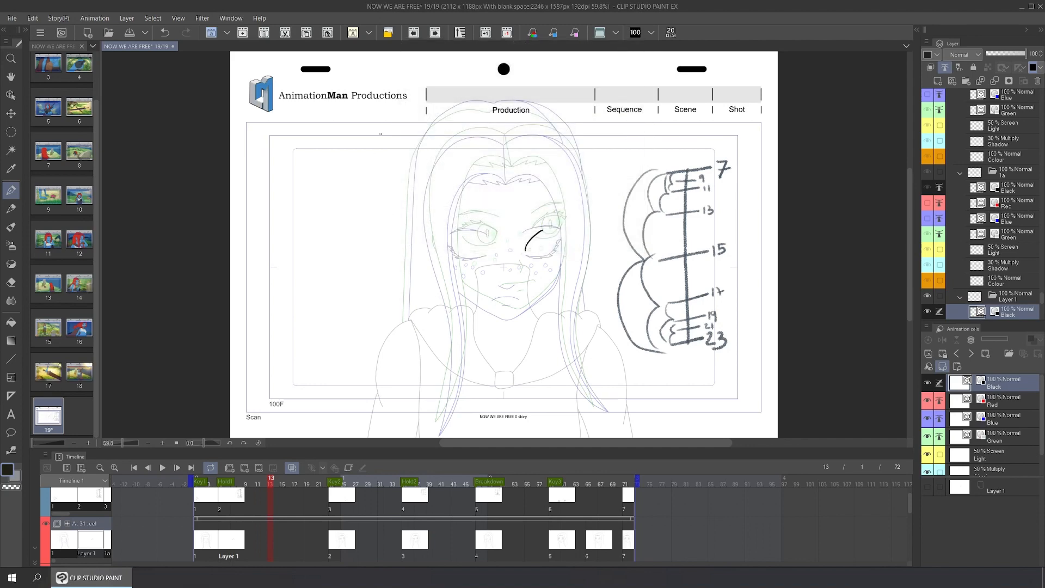
# Show the Quick Access palette over the canvas and switch between its main animation set and the additional set of coloured layer actions.
pyautogui.click(231, 18)
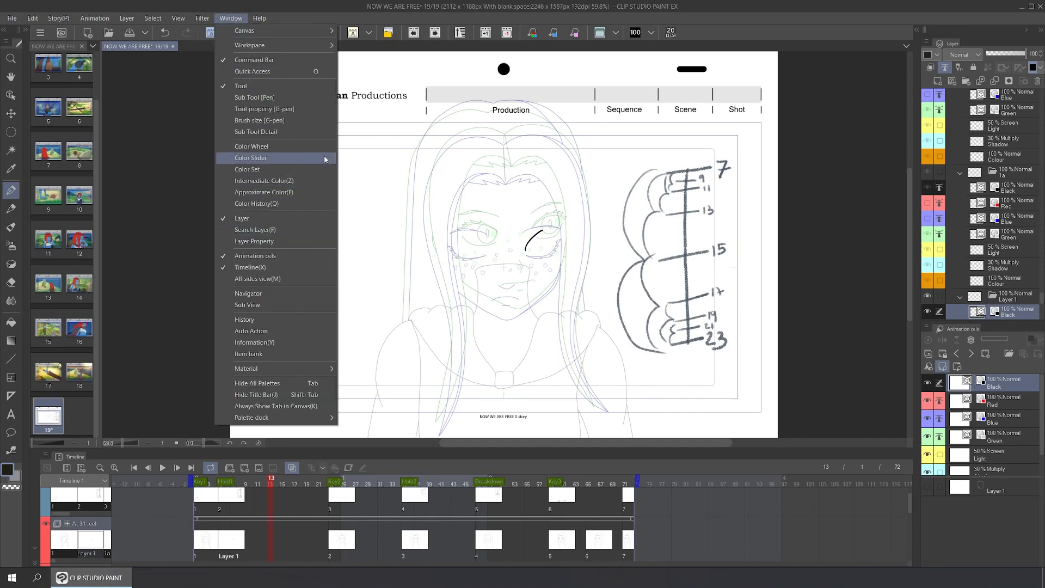
pyautogui.click(321, 71)
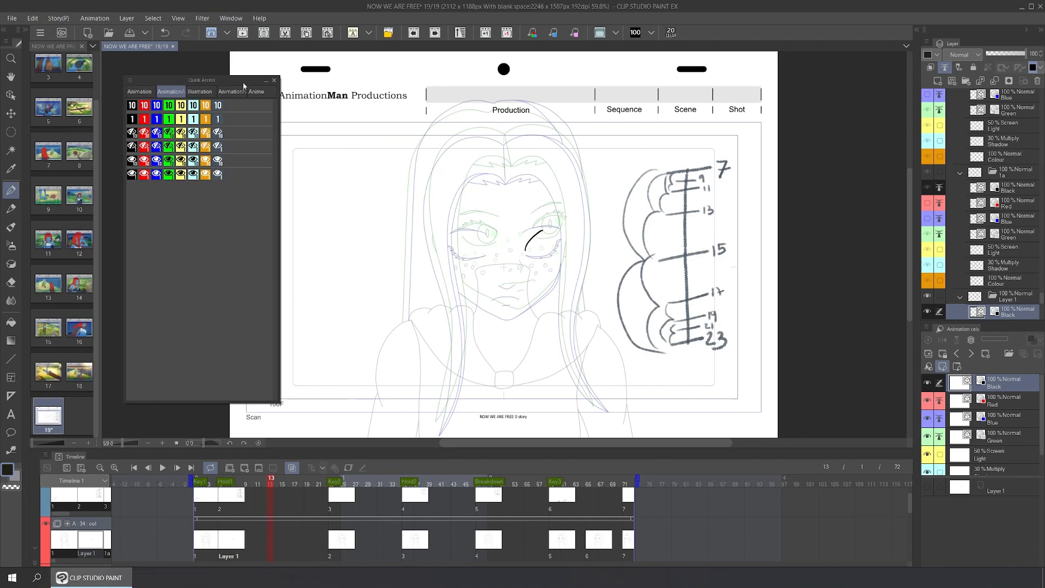
pyautogui.moveTo(243, 83); pyautogui.dragTo(418, 92)
pyautogui.click(315, 100)
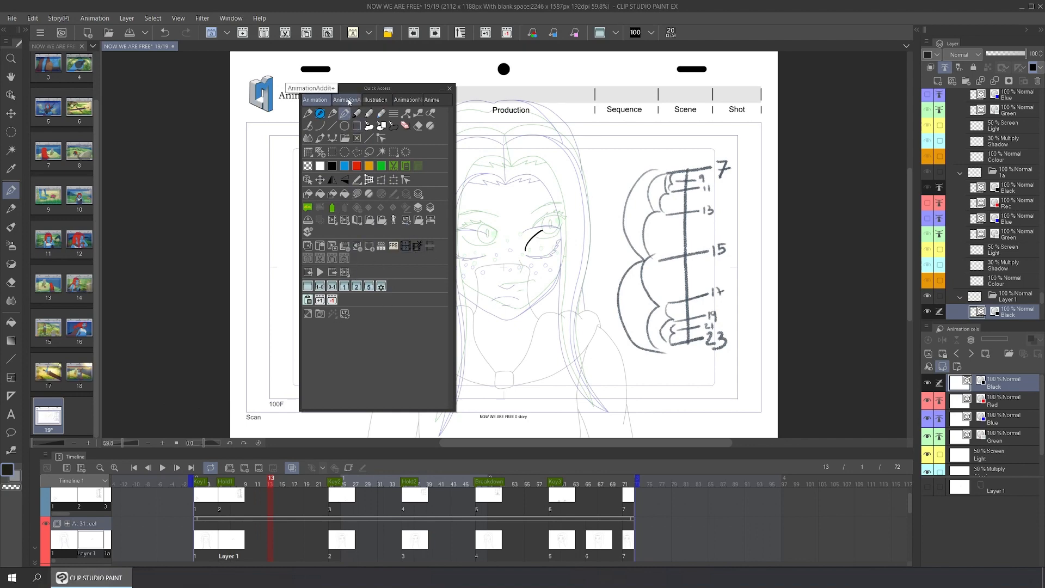
pyautogui.click(347, 101)
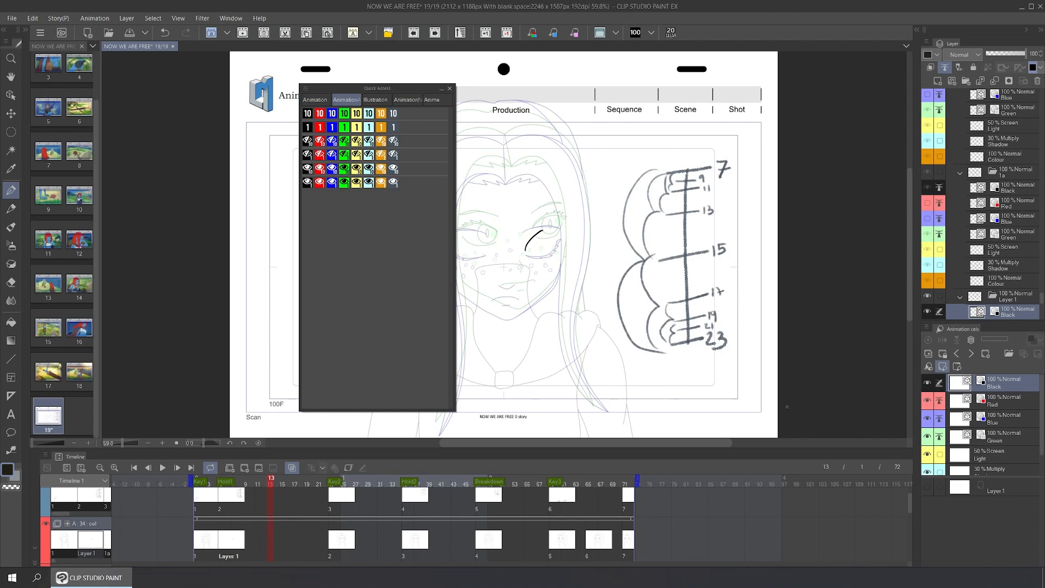
# Add a new animation cel at frame 13 on track A and draw a curved eyelid line on its Blue layer.
pyautogui.click(973, 422)
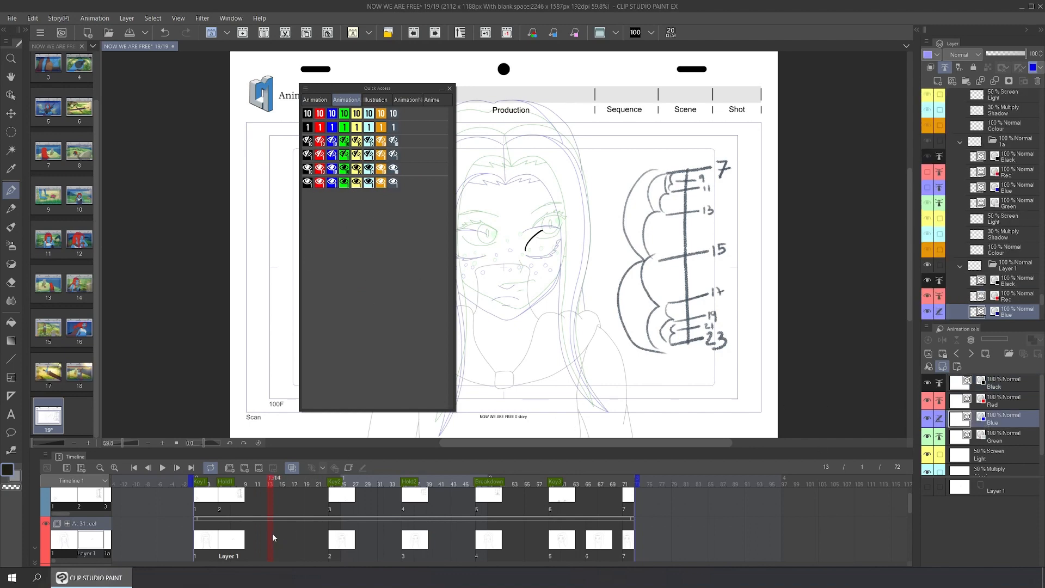
pyautogui.click(245, 469)
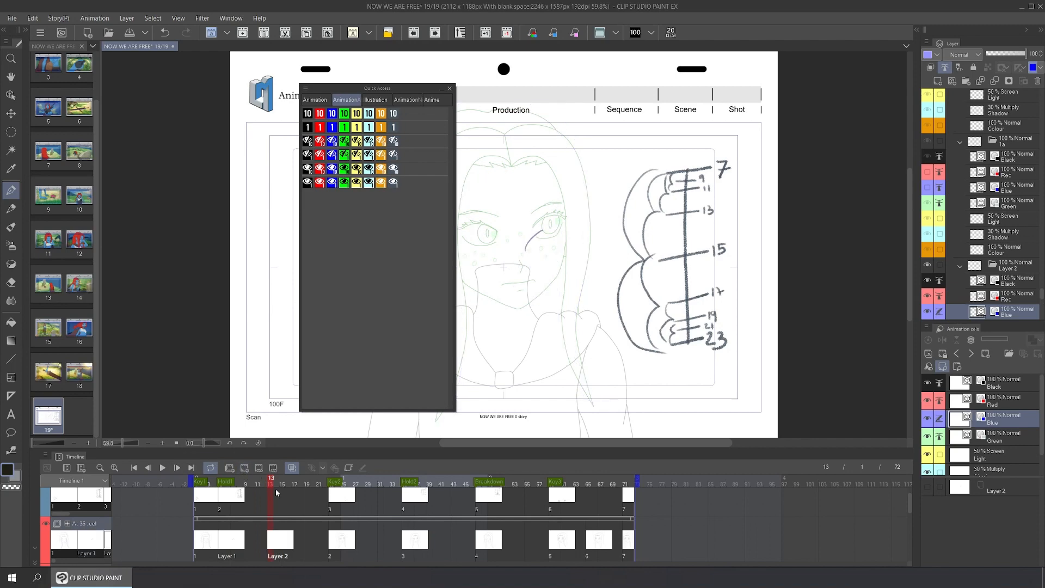
pyautogui.moveTo(529, 252)
pyautogui.mouseDown()
pyautogui.moveTo(550, 228)
pyautogui.moveTo(570, 235)
pyautogui.mouseUp()
# Switch the active layer to Black and back to Blue, and run the Select Black(1) quick action.
pyautogui.click(1004, 387)
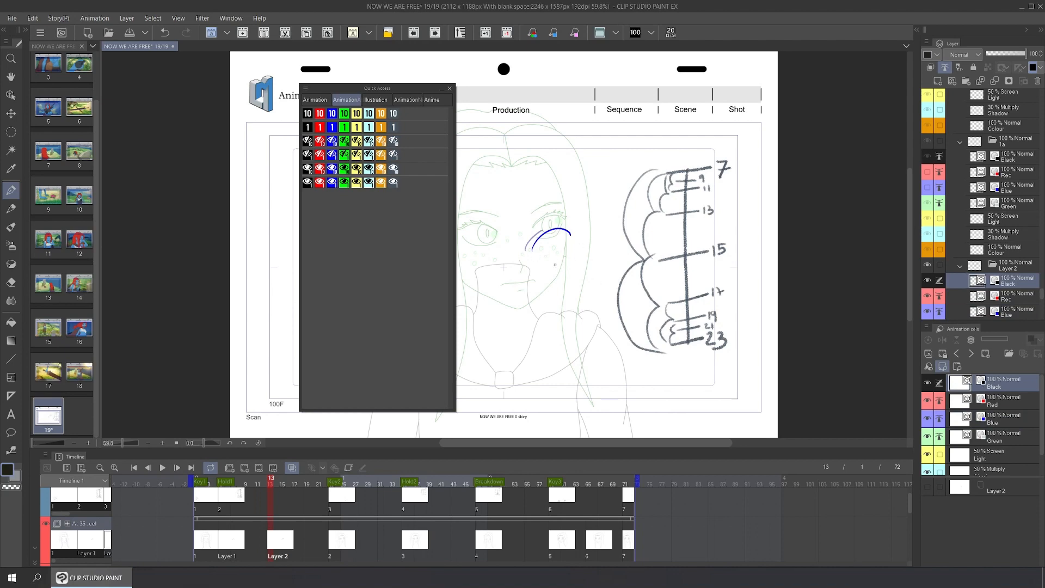
pyautogui.click(993, 418)
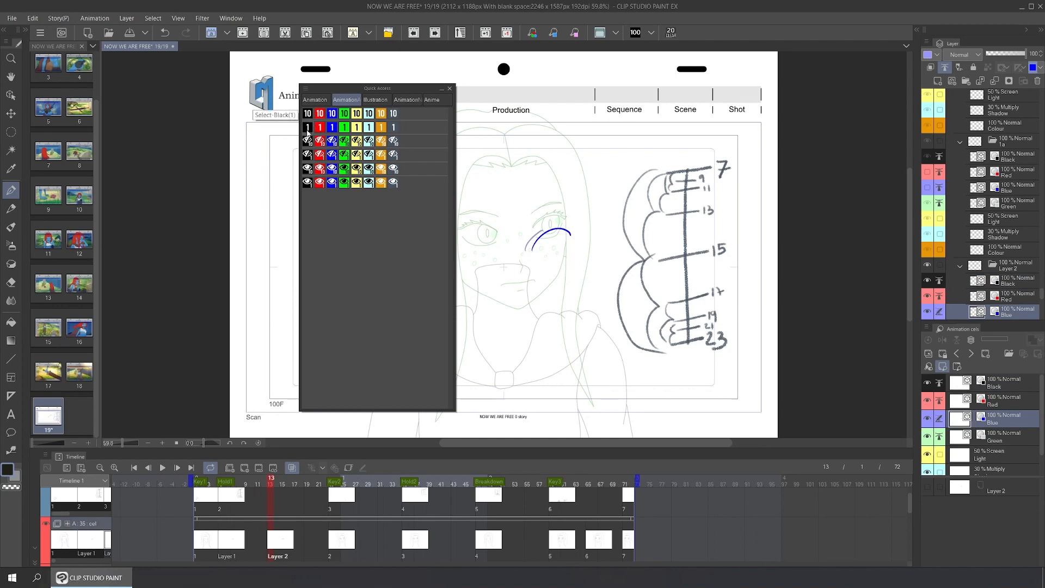
pyautogui.click(307, 130)
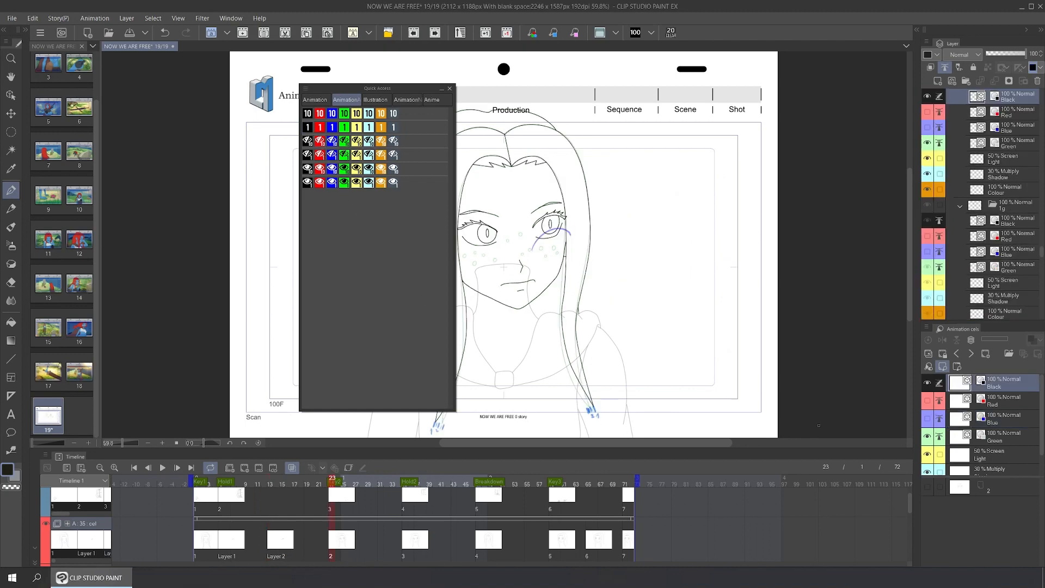
# Check the active layer of the drawings on track A at frames 16, 24 and 18.
pyautogui.click(288, 540)
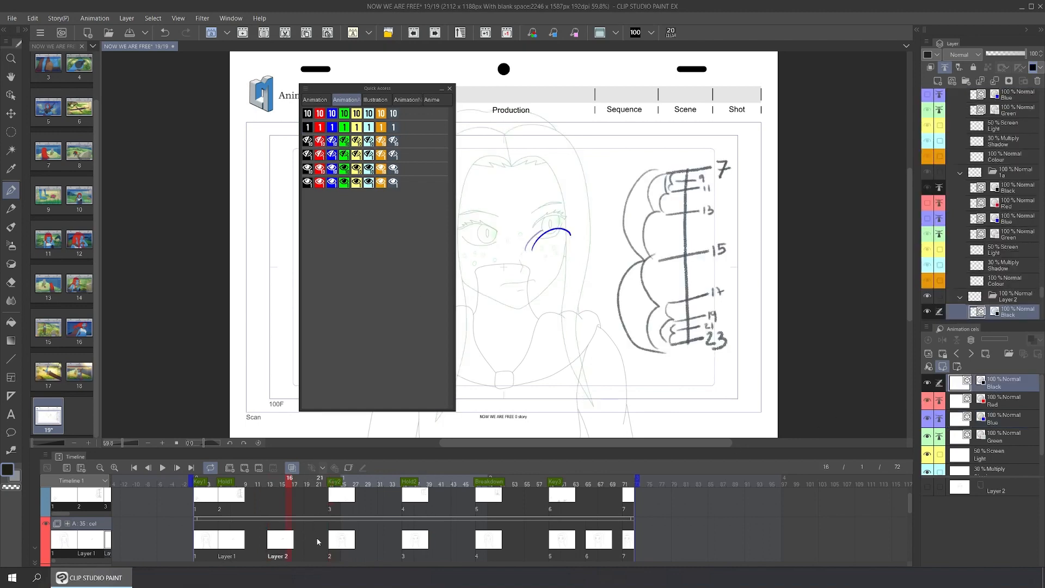
pyautogui.click(338, 539)
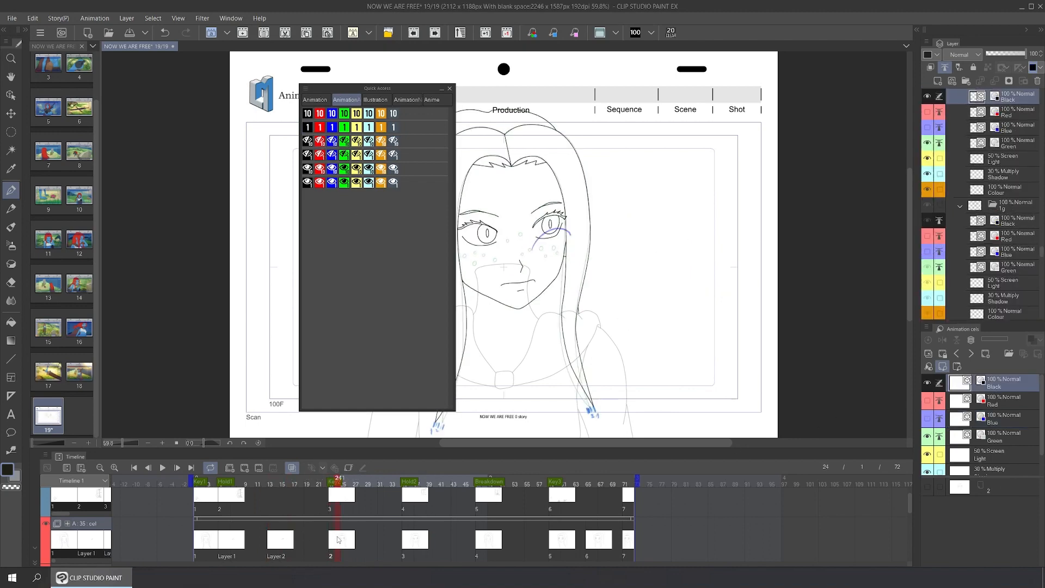
pyautogui.click(302, 538)
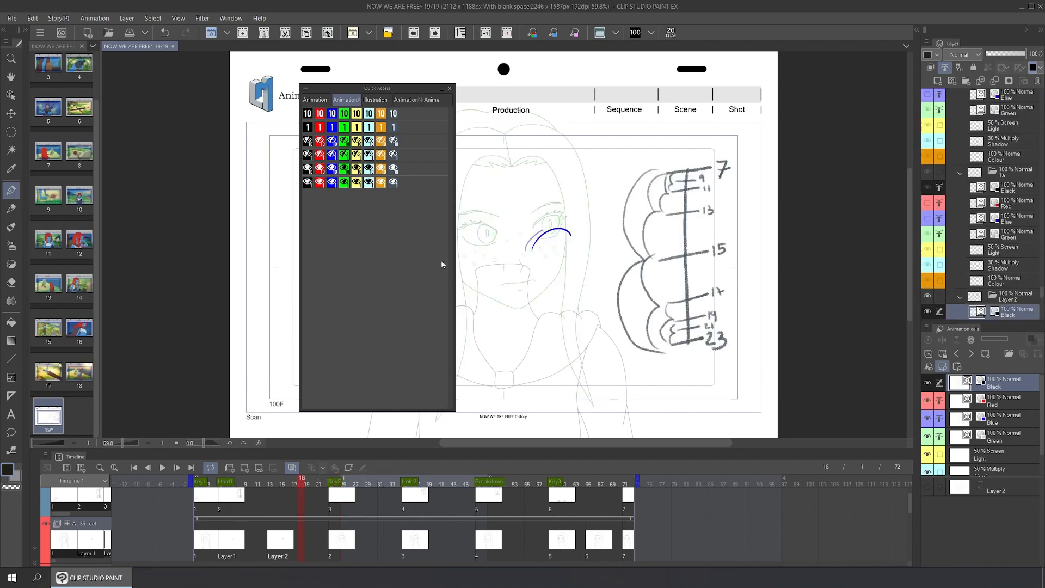
# Run the Black 10 layer selection action and check the cels on track A, including frames 14, 45 and 61.
pyautogui.click(308, 115)
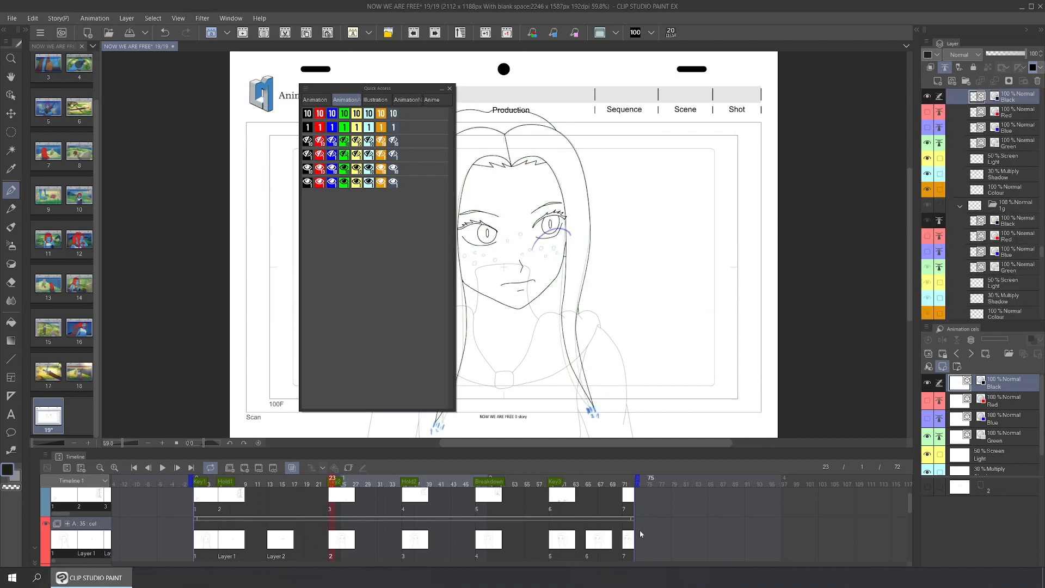
pyautogui.click(279, 543)
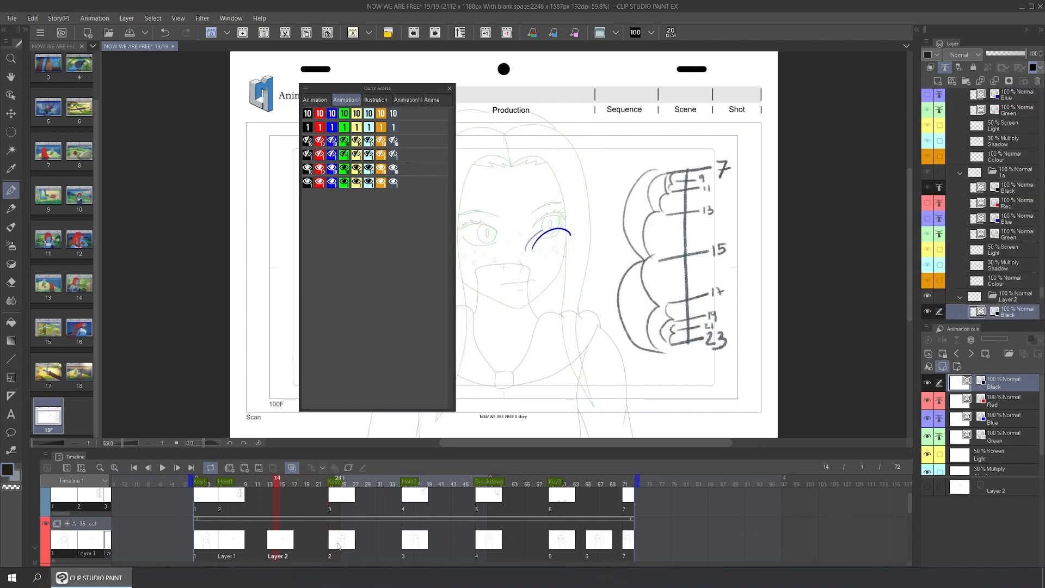
pyautogui.click(338, 545)
pyautogui.click(418, 544)
pyautogui.click(467, 542)
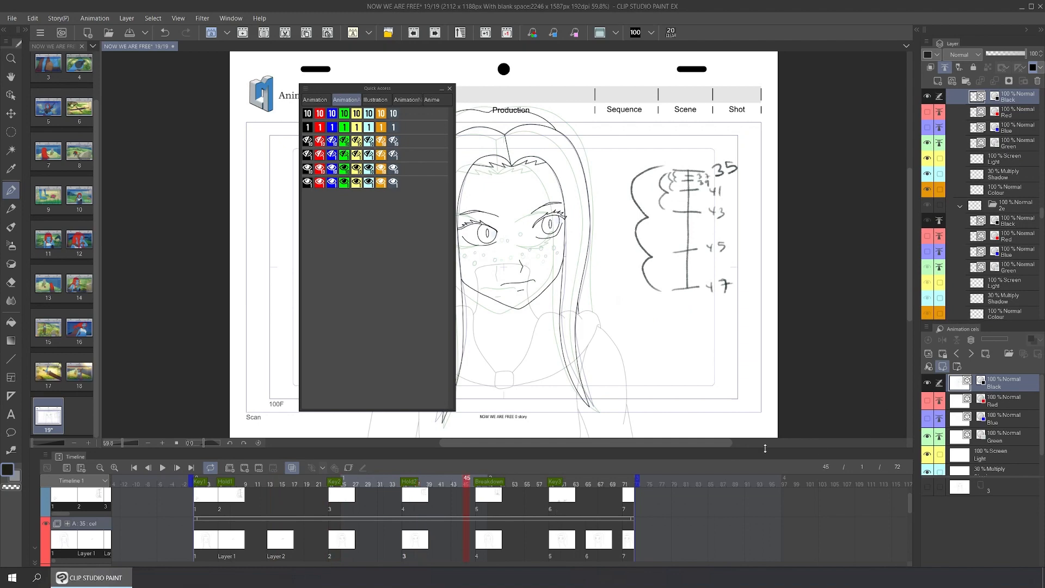
pyautogui.click(564, 538)
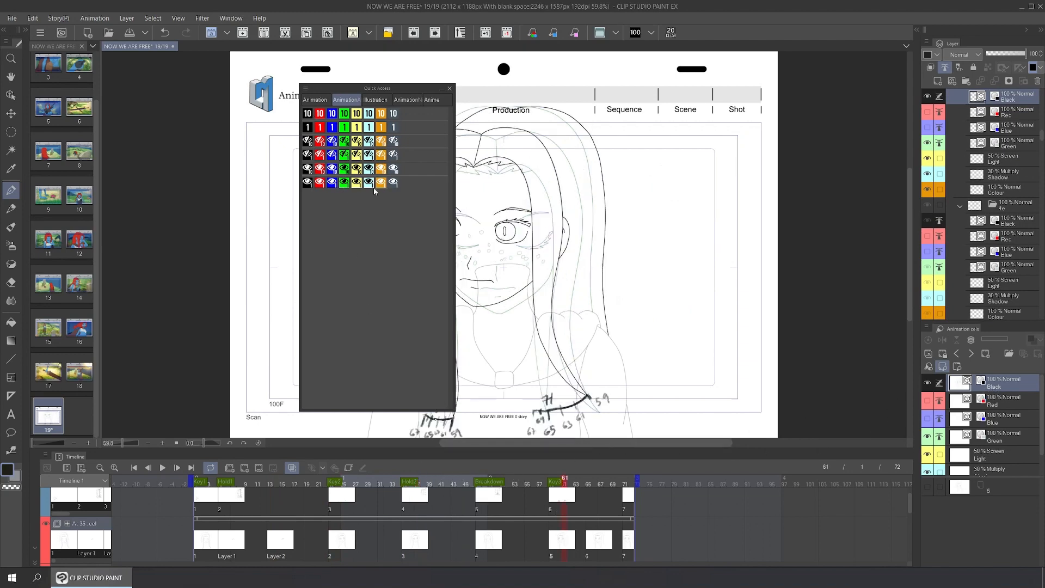
# Run the Red 10 and Green 10 layer selection actions, checking the active layer on track A at frames 41 and 36.
pyautogui.click(320, 115)
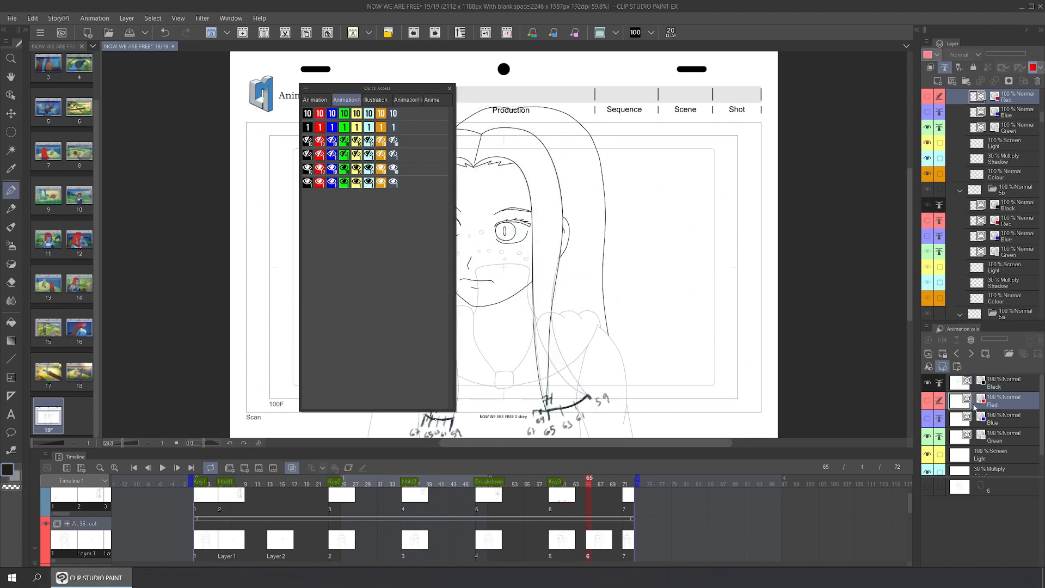
pyautogui.click(442, 540)
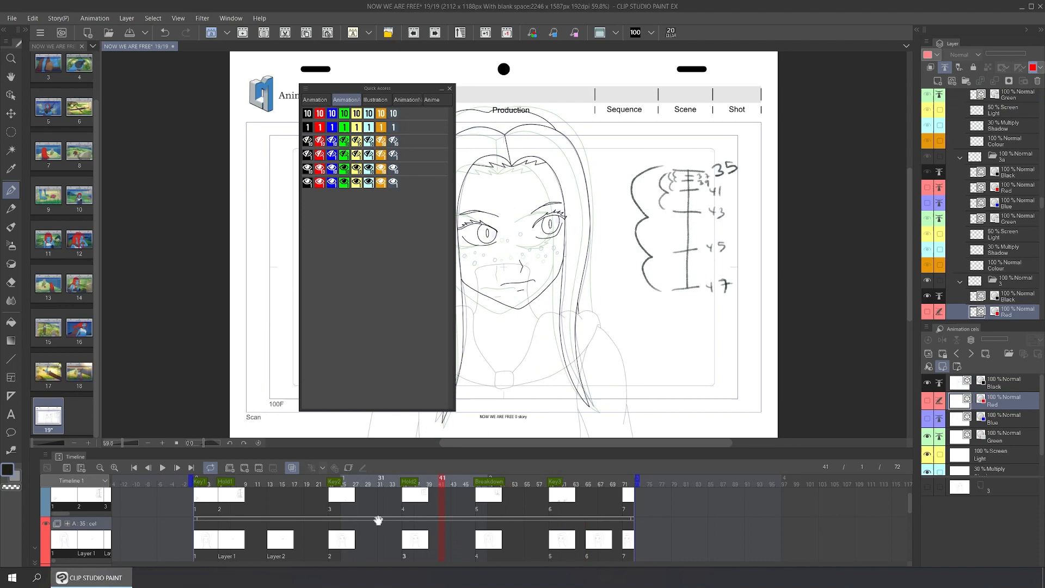
pyautogui.click(344, 114)
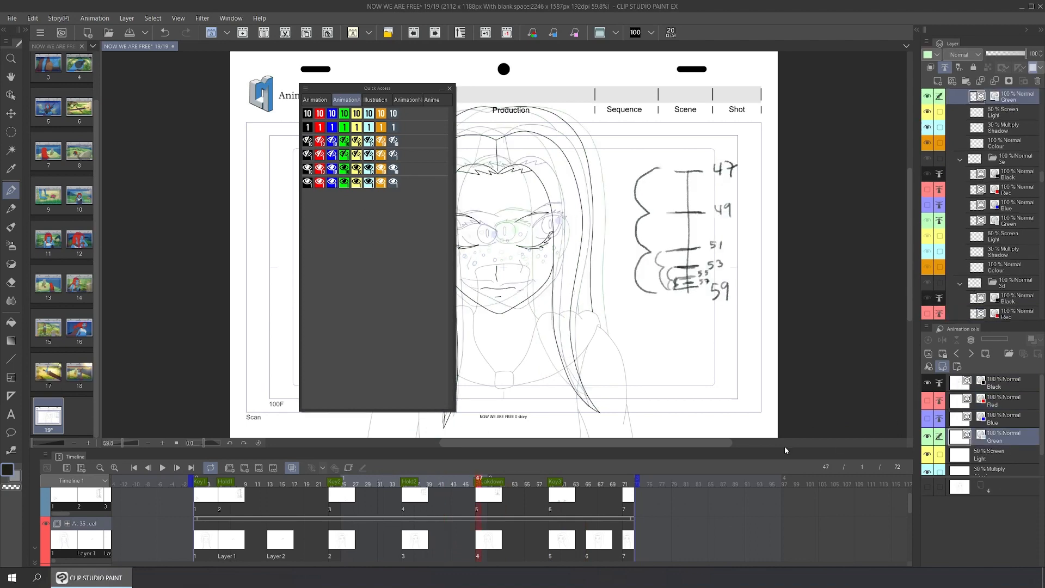
pyautogui.click(410, 532)
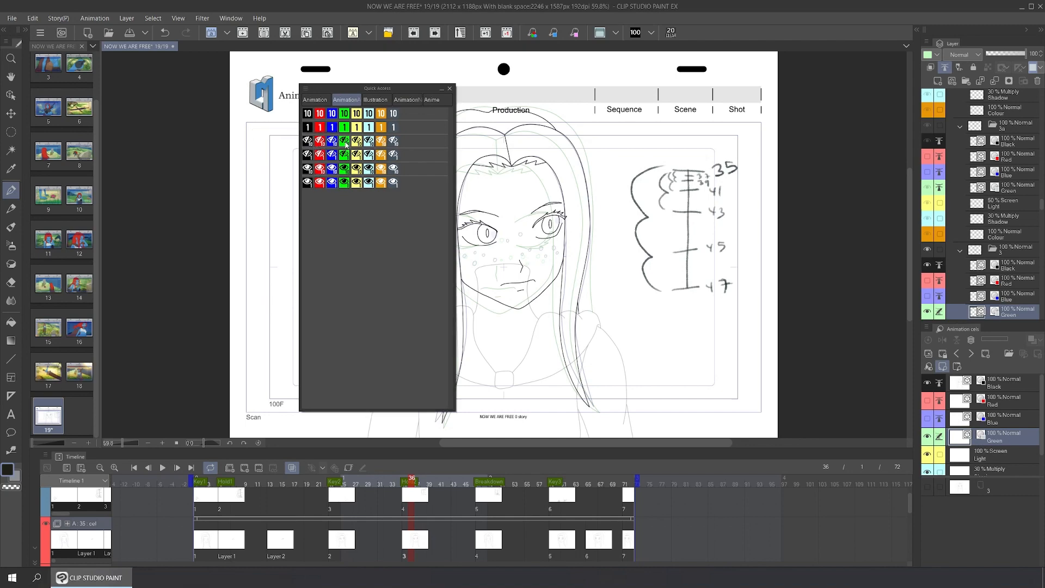
# Hide the Green layers across the cels of track A and check the drawings at frames 47 and 29.
pyautogui.click(478, 532)
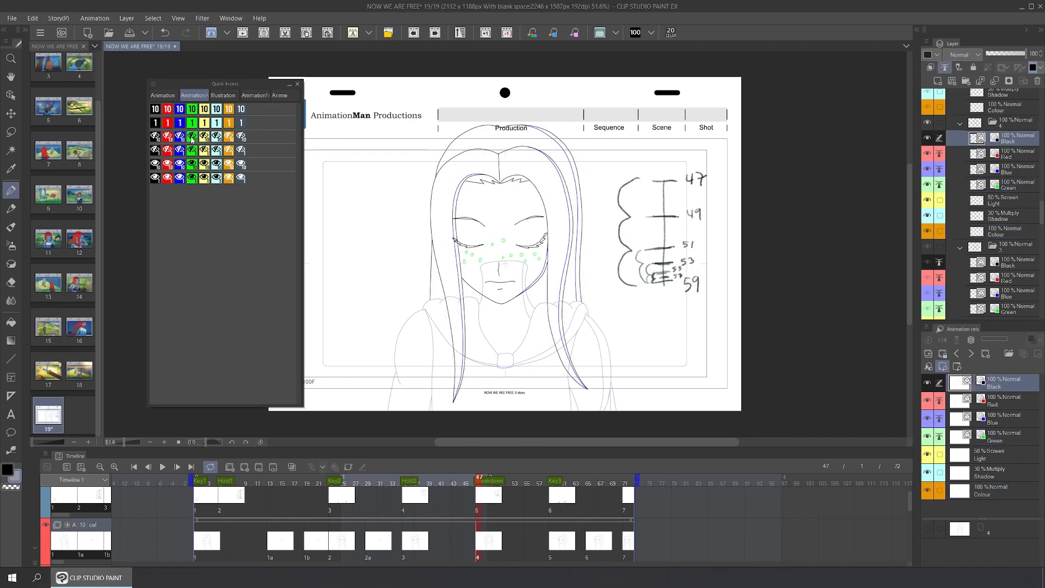
pyautogui.click(396, 483)
pyautogui.click(372, 547)
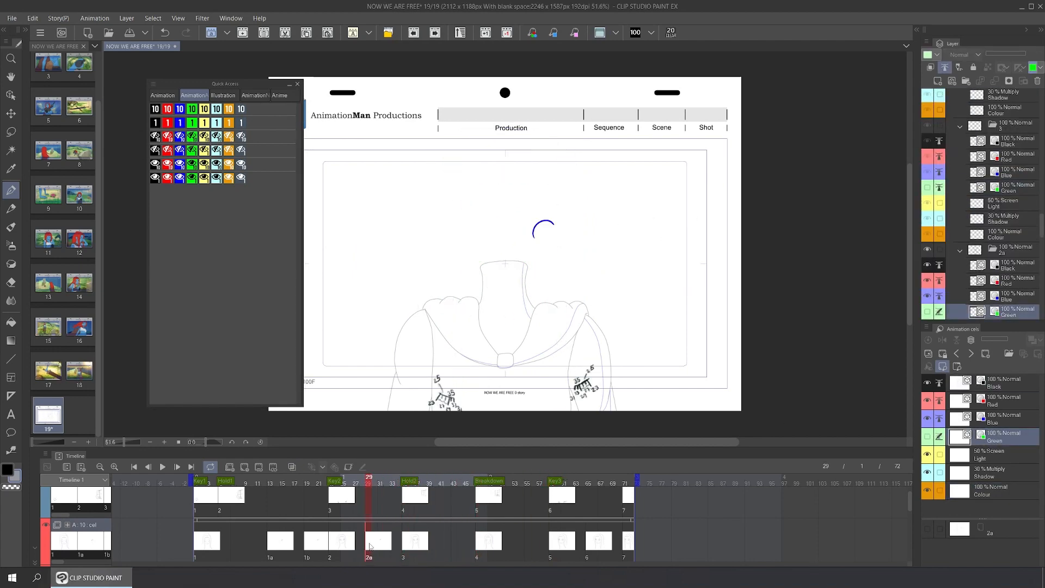
# Remove the inbetween cels 1a, 1b and 2a from track A and delete their layer folders.
pyautogui.rightClick(271, 539)
pyautogui.click(496, 190)
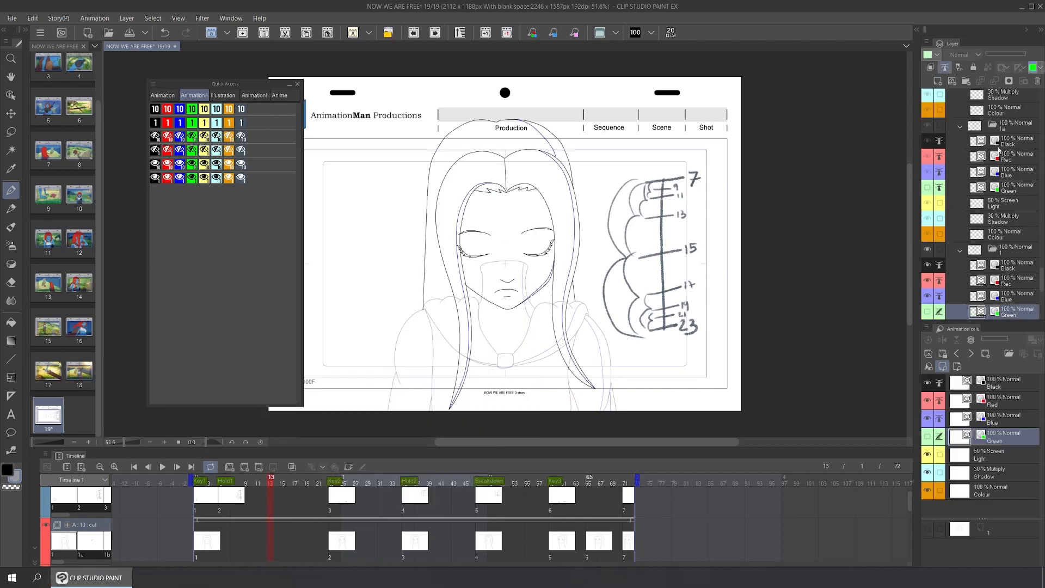
pyautogui.click(1003, 126)
pyautogui.scroll(5, 1020, 234)
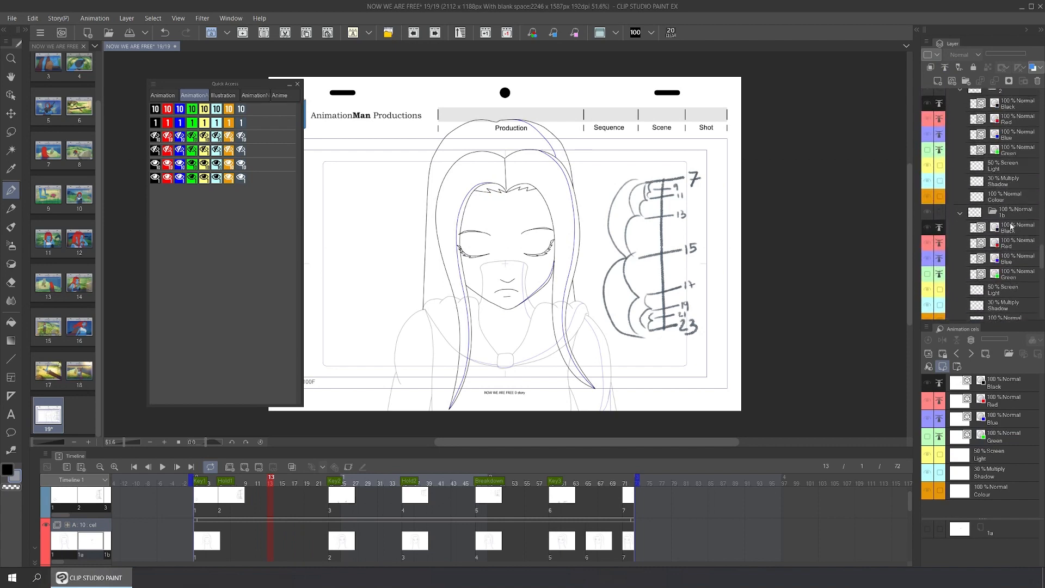
pyautogui.click(1011, 217)
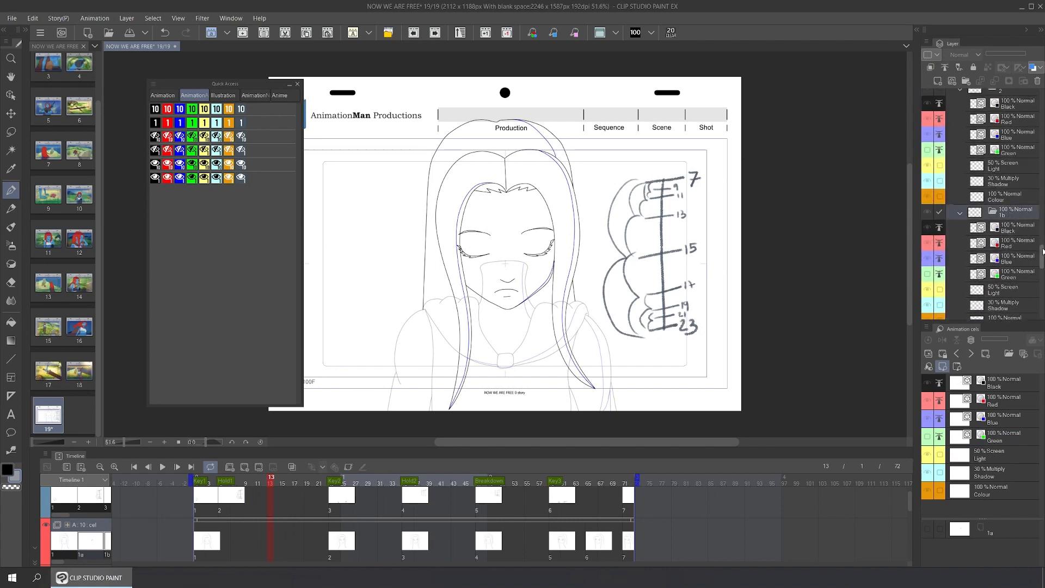
pyautogui.moveTo(1042, 251); pyautogui.dragTo(1042, 229)
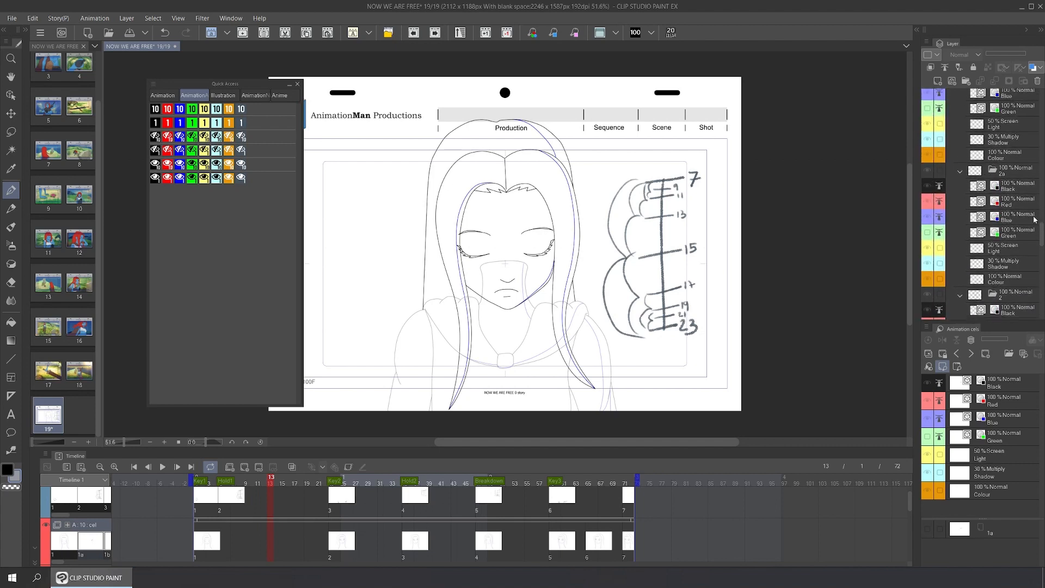
pyautogui.keyDown('ctrl'); pyautogui.click(1012, 174); pyautogui.keyUp('ctrl')
pyautogui.click(1037, 81)
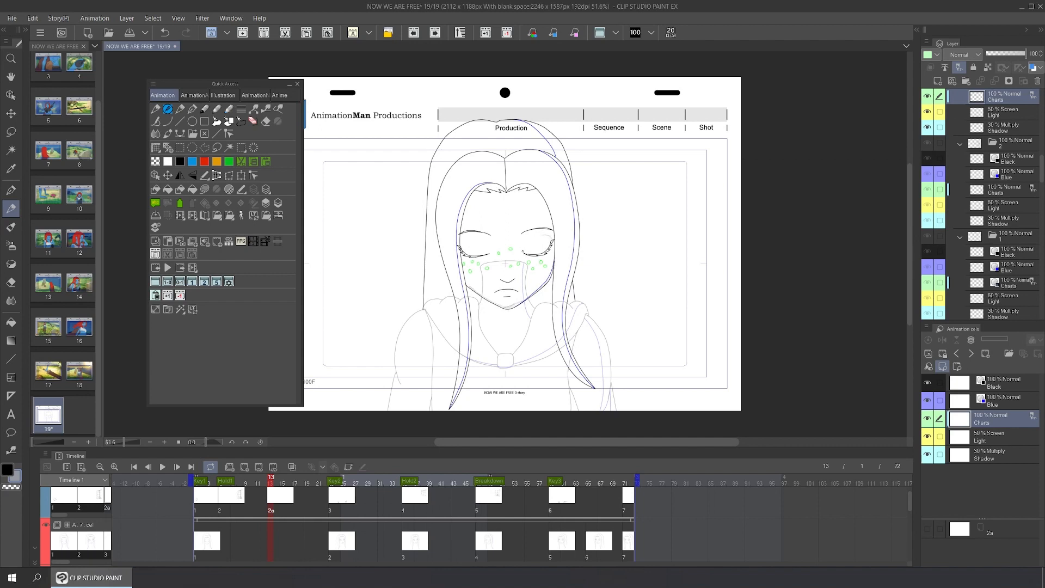
# Roughly sketch the face outline and eyes on the Charts layer of cel 2a at frame 13, and hide track A.
pyautogui.moveTo(523, 251); pyautogui.dragTo(552, 237)
pyautogui.moveTo(504, 188)
pyautogui.mouseDown()
pyautogui.moveTo(460, 250)
pyautogui.moveTo(551, 227)
pyautogui.mouseUp()
pyautogui.click(46, 525)
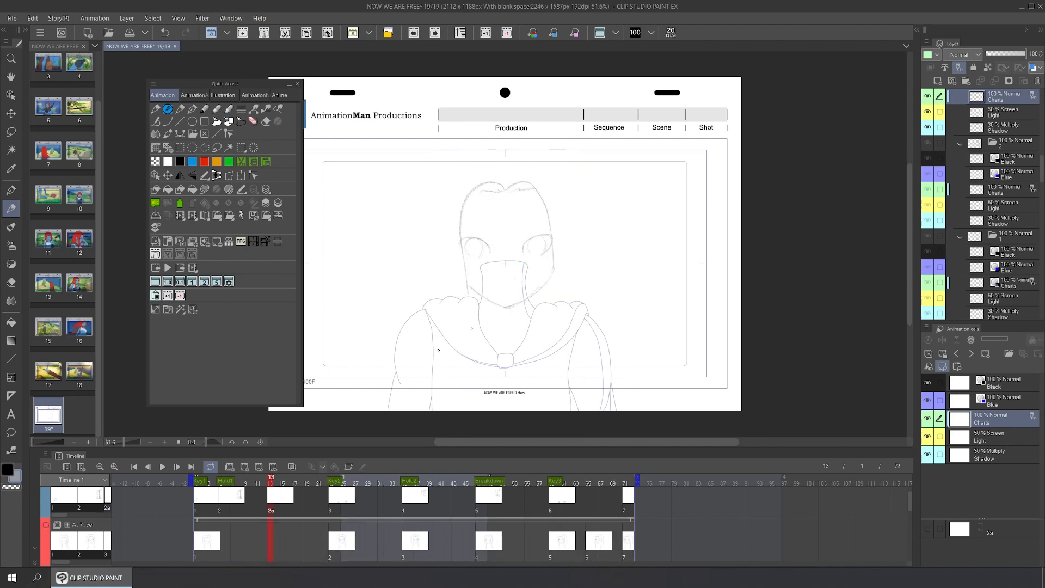
# Sketch the eyelids, nose, mouth and long hair of the rough head on the Charts layer at frame 13.
pyautogui.moveTo(488, 245); pyautogui.dragTo(473, 235)
pyautogui.moveTo(476, 238); pyautogui.dragTo(455, 236)
pyautogui.moveTo(524, 253); pyautogui.dragTo(540, 256)
pyautogui.moveTo(501, 156)
pyautogui.mouseDown()
pyautogui.moveTo(457, 174)
pyautogui.moveTo(442, 244)
pyautogui.mouseUp()
pyautogui.moveTo(520, 154)
pyautogui.mouseDown()
pyautogui.moveTo(569, 299)
pyautogui.moveTo(569, 354)
pyautogui.mouseUp()
pyautogui.moveTo(553, 261); pyautogui.dragTo(568, 357)
pyautogui.moveTo(512, 157)
pyautogui.mouseDown()
pyautogui.moveTo(573, 217)
pyautogui.moveTo(441, 173)
pyautogui.moveTo(431, 294)
pyautogui.mouseUp()
pyautogui.moveTo(566, 154); pyautogui.dragTo(593, 300)
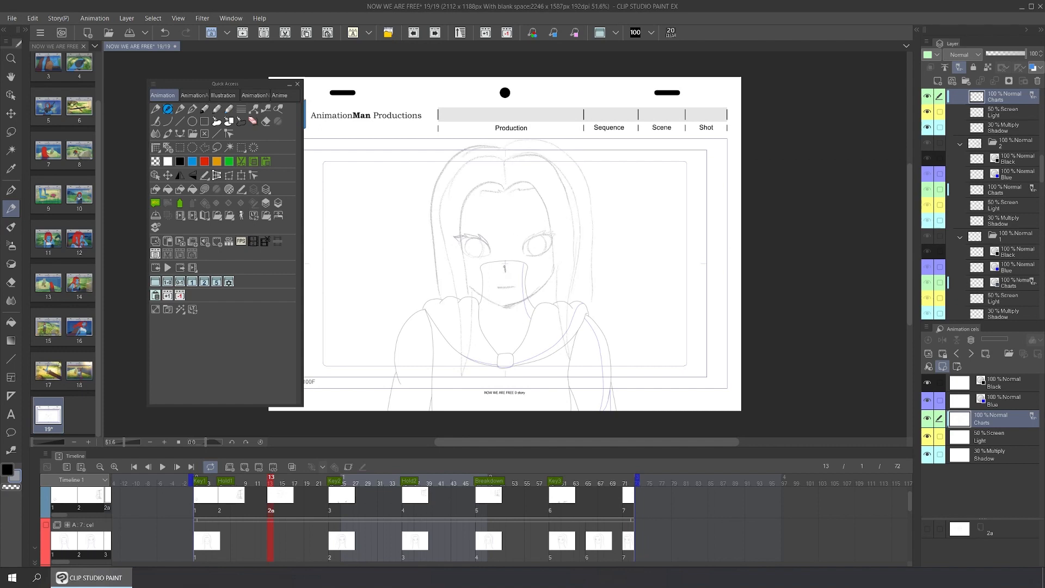
# Add a new animation cel at frame 18 on the rough track and flip between it and cel 2a.
pyautogui.click(301, 496)
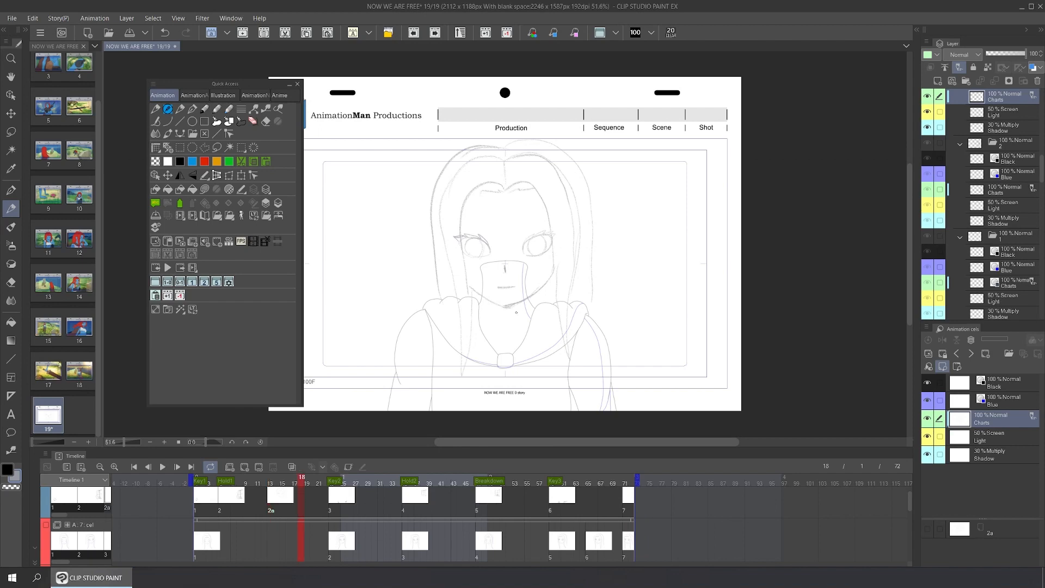
pyautogui.click(245, 467)
pyautogui.click(272, 497)
pyautogui.click(301, 497)
pyautogui.click(285, 497)
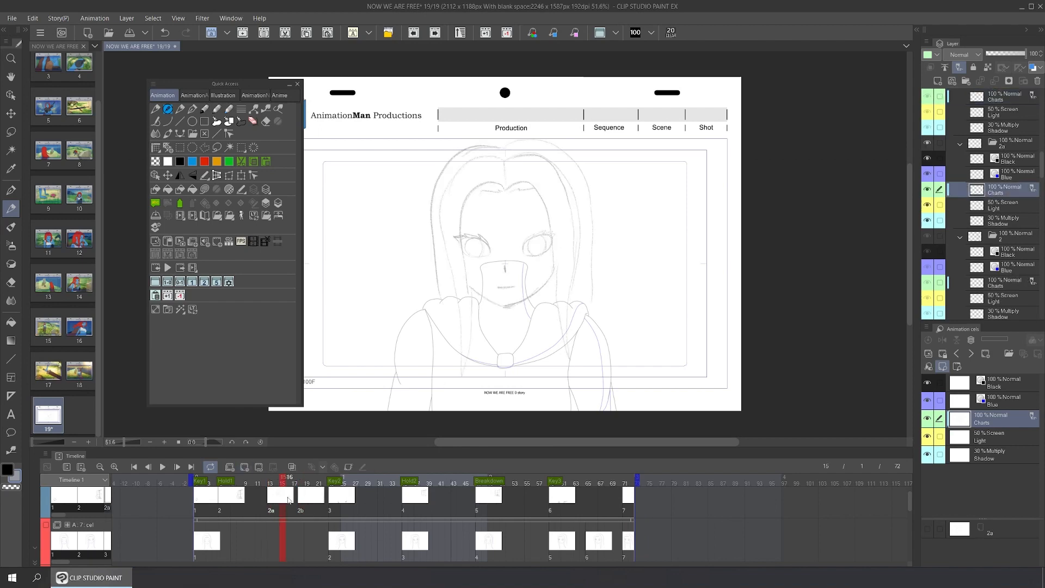
# Show the Auto Action palette and browse the actions in the Animation Pipeline ver02 set.
pyautogui.click(239, 21)
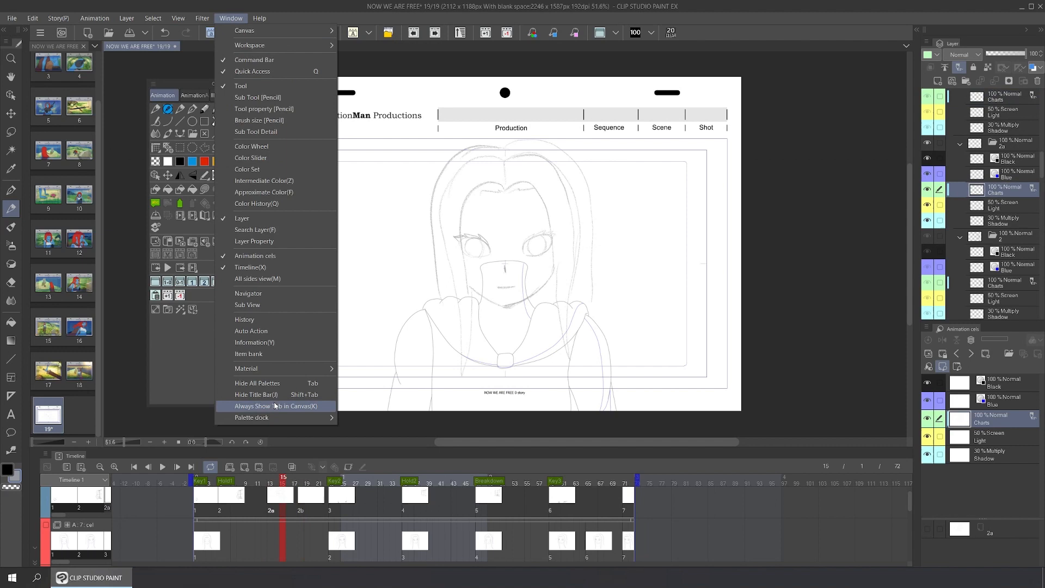
pyautogui.click(291, 331)
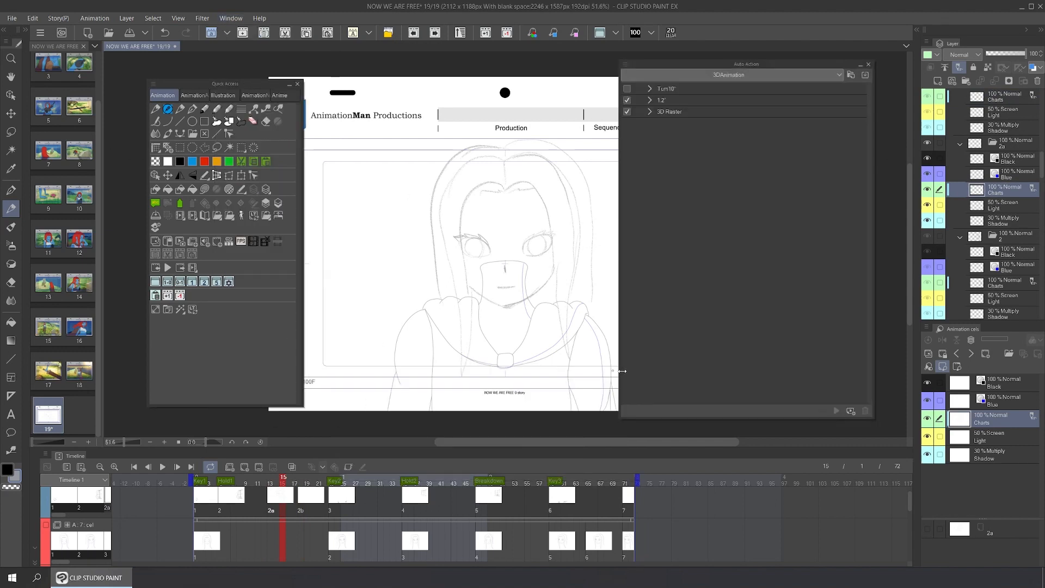
pyautogui.click(755, 75)
pyautogui.click(702, 204)
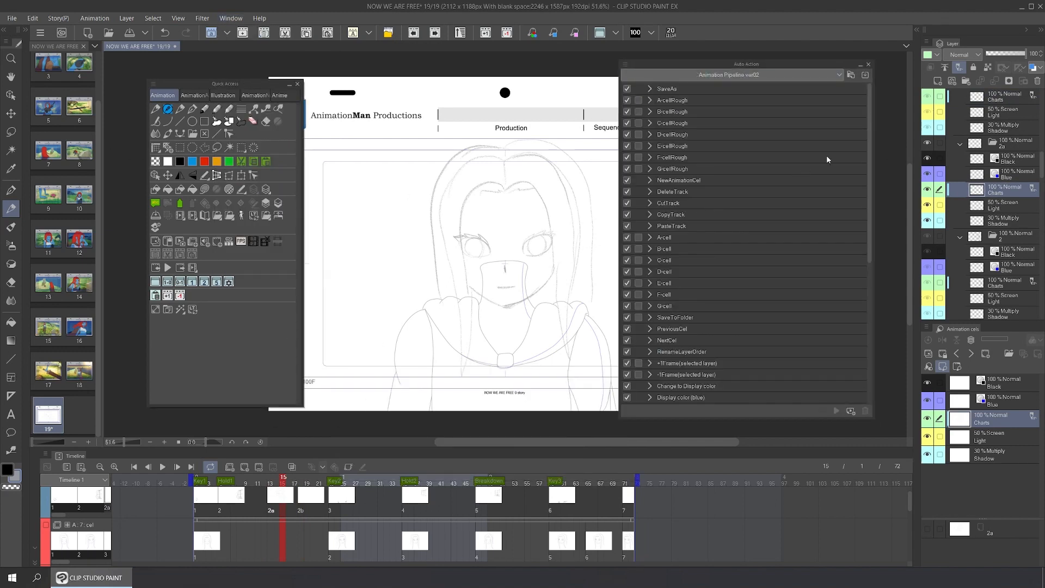
pyautogui.moveTo(869, 163); pyautogui.dragTo(844, 289)
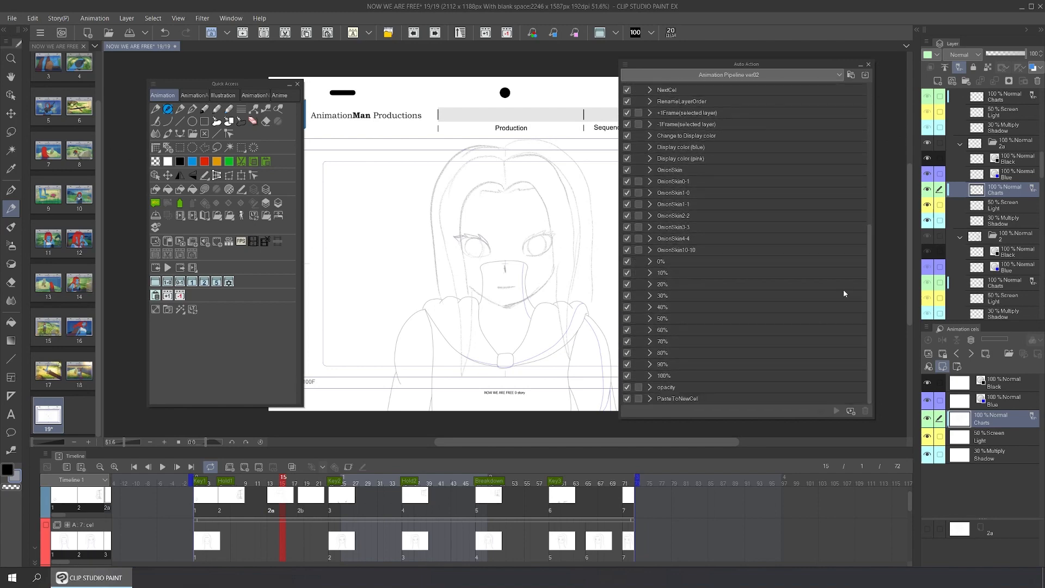
# Add the PasteToNewCel auto action to the Animation quick access set and give it the icon image 52-PasteToNewCel.png.
pyautogui.click(675, 398)
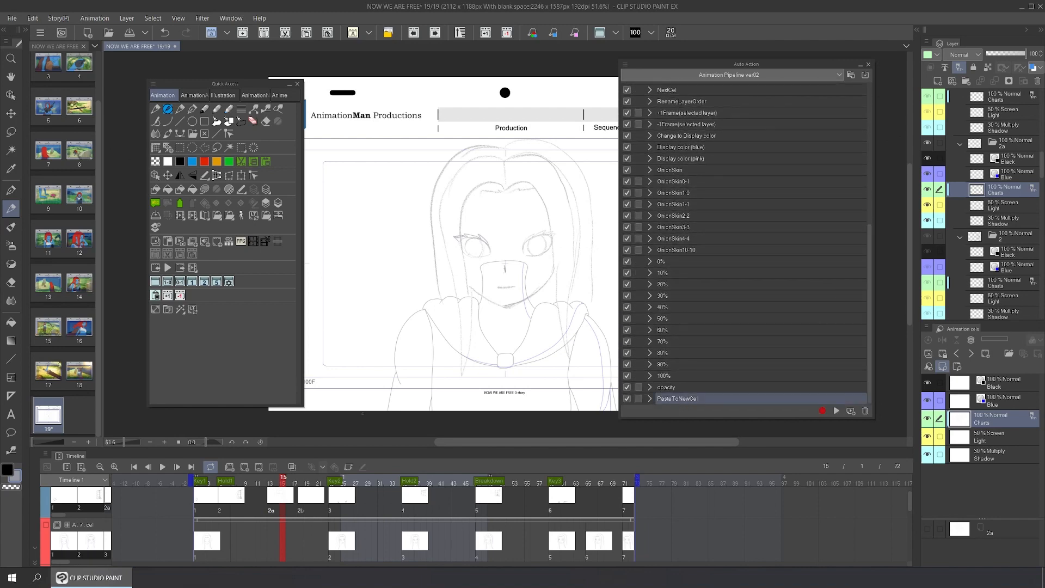
pyautogui.moveTo(643, 400); pyautogui.dragTo(207, 313)
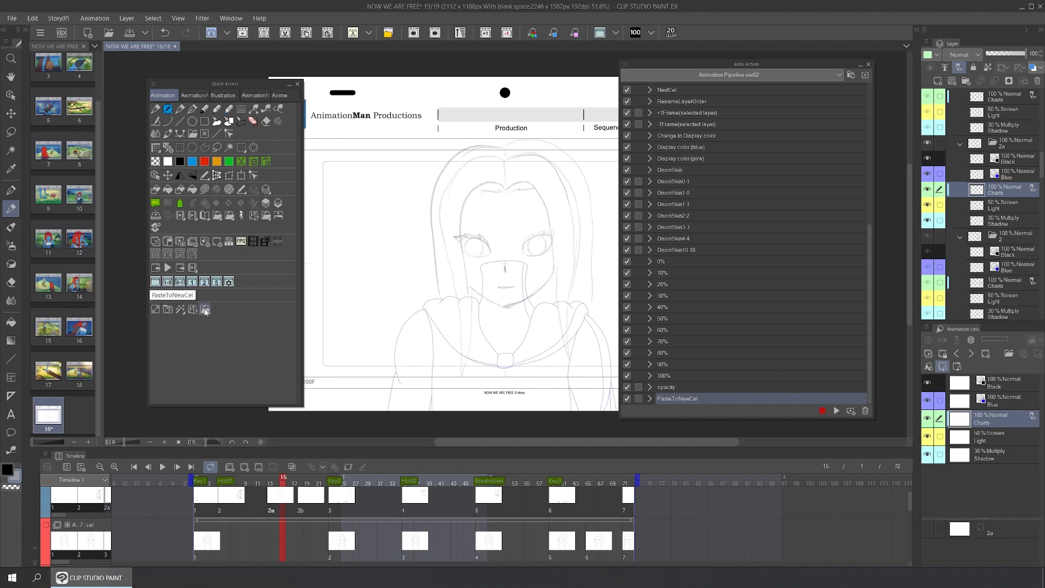
pyautogui.rightClick(206, 312)
pyautogui.click(257, 317)
pyautogui.click(613, 182)
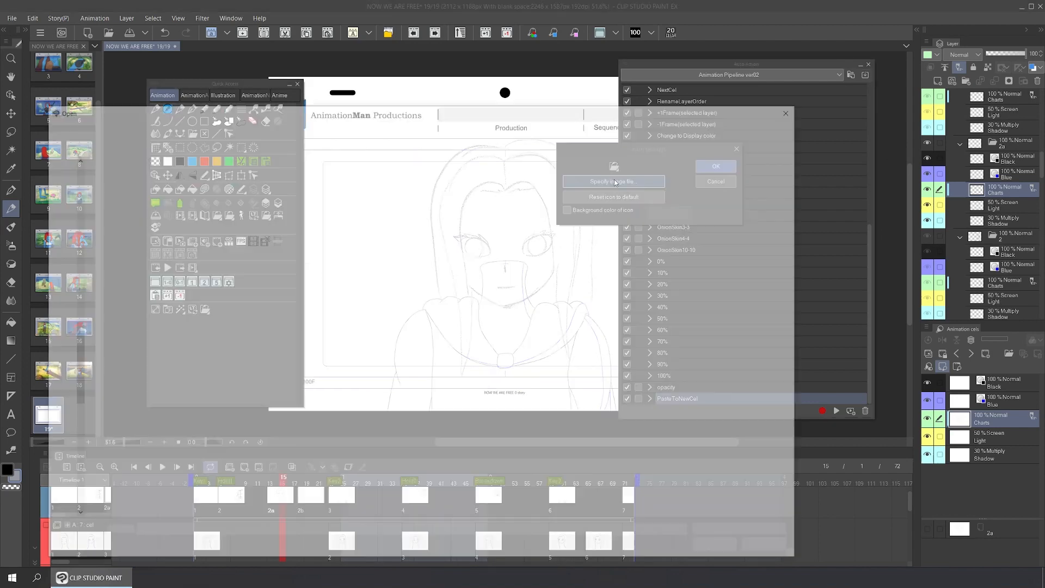
pyautogui.click(351, 125)
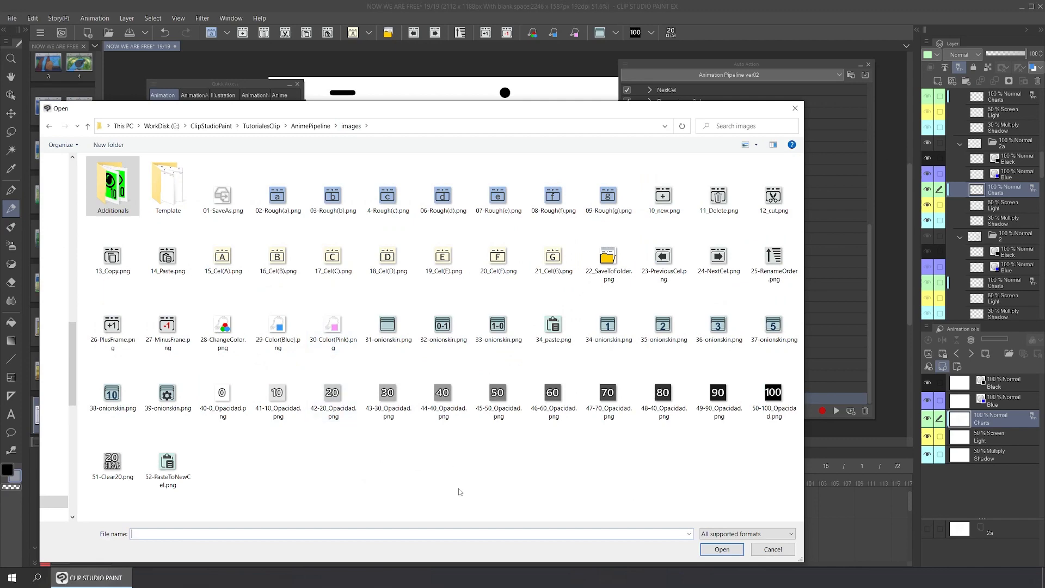
pyautogui.click(169, 464)
pyautogui.click(722, 549)
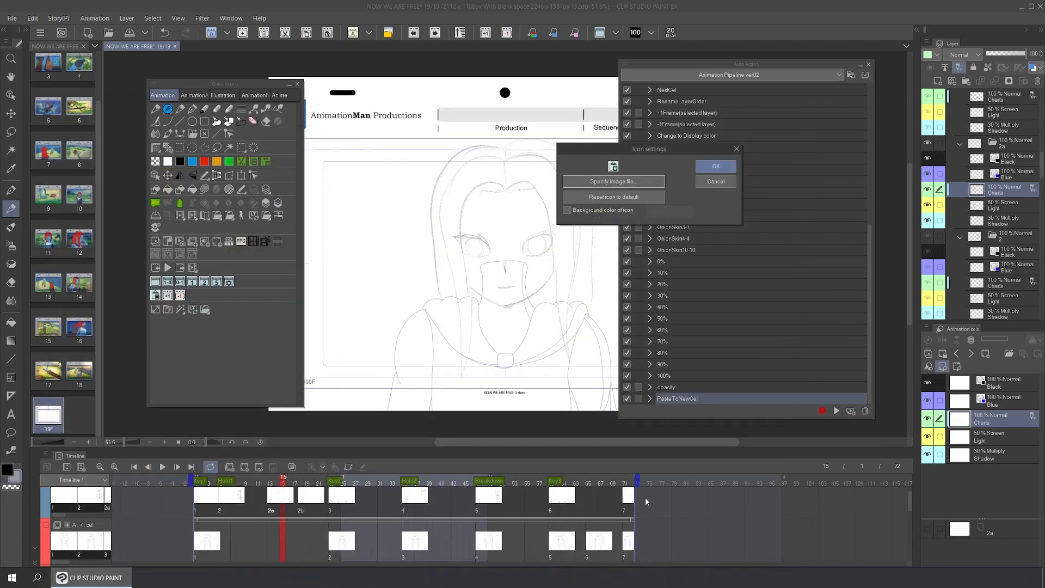
pyautogui.click(715, 167)
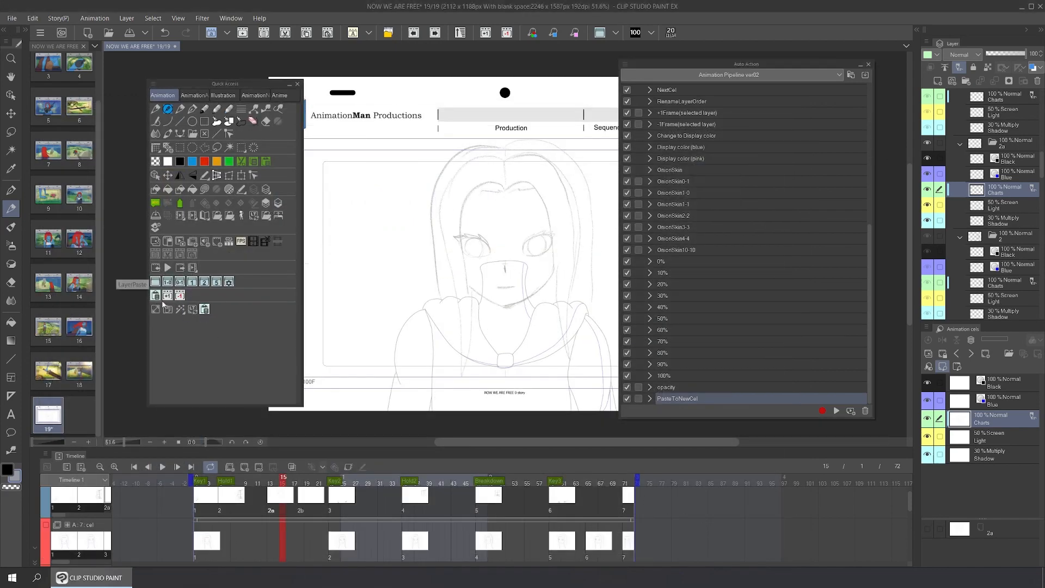
pyautogui.click(207, 313)
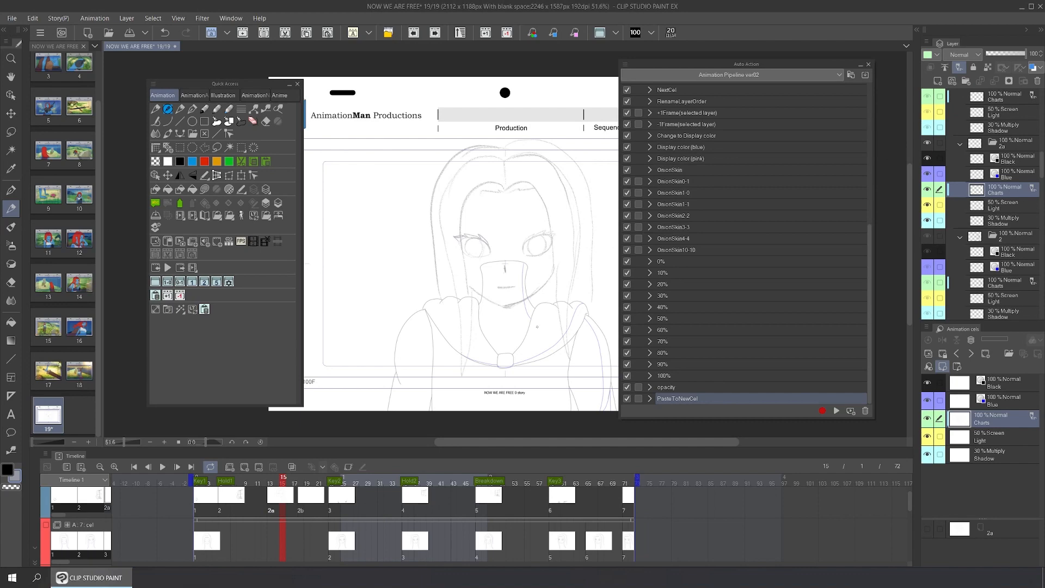
# Lasso and copy the head sketch at frame 15, paste it with PasteToNewCel into the cel at frame 18, and flip between both cels.
pyautogui.click(12, 133)
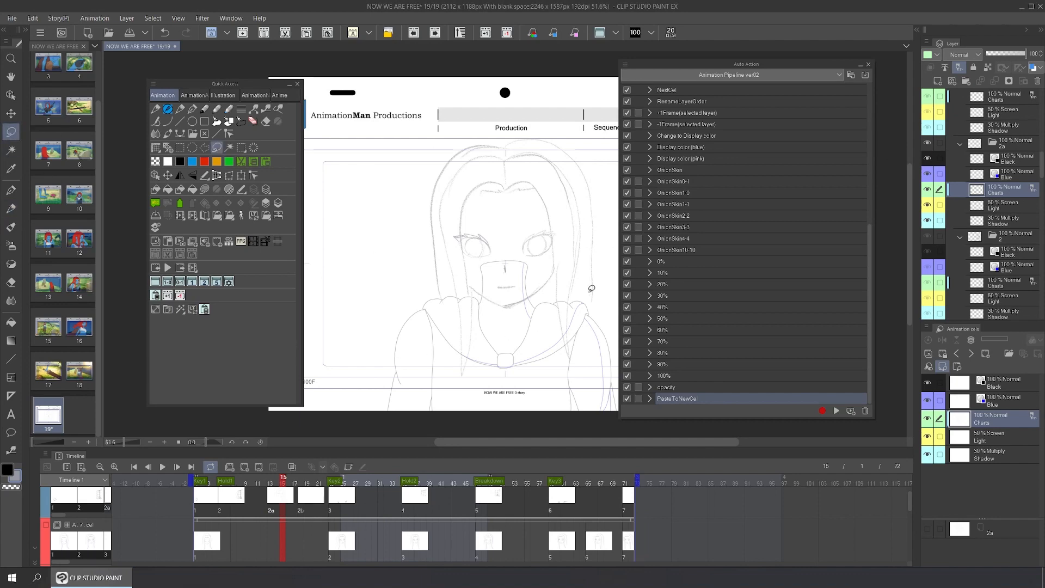
pyautogui.moveTo(610, 276)
pyautogui.mouseDown()
pyautogui.moveTo(545, 388)
pyautogui.moveTo(431, 130)
pyautogui.moveTo(613, 242)
pyautogui.mouseUp()
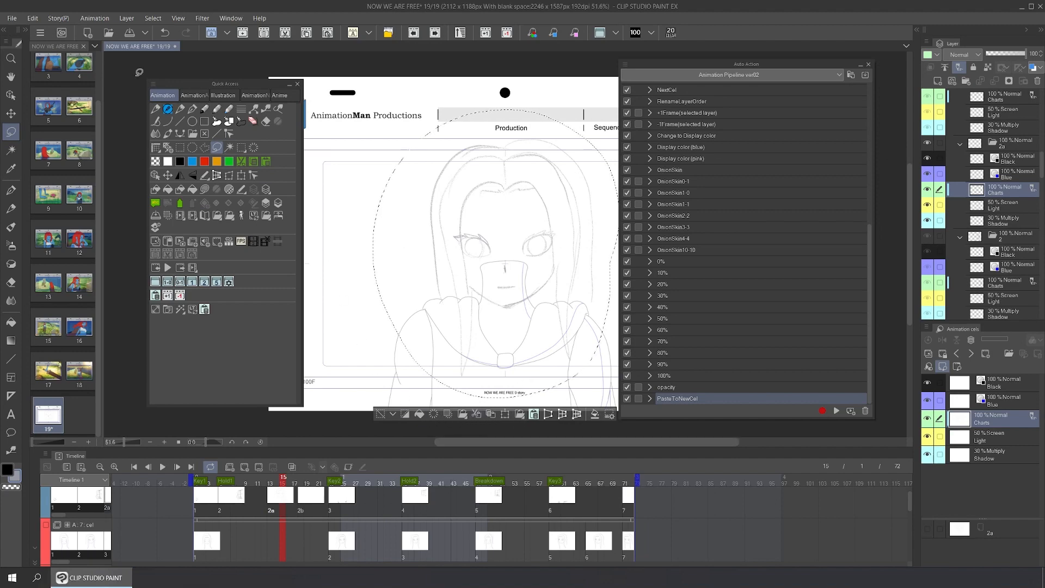
pyautogui.click(33, 18)
pyautogui.click(60, 68)
pyautogui.click(306, 498)
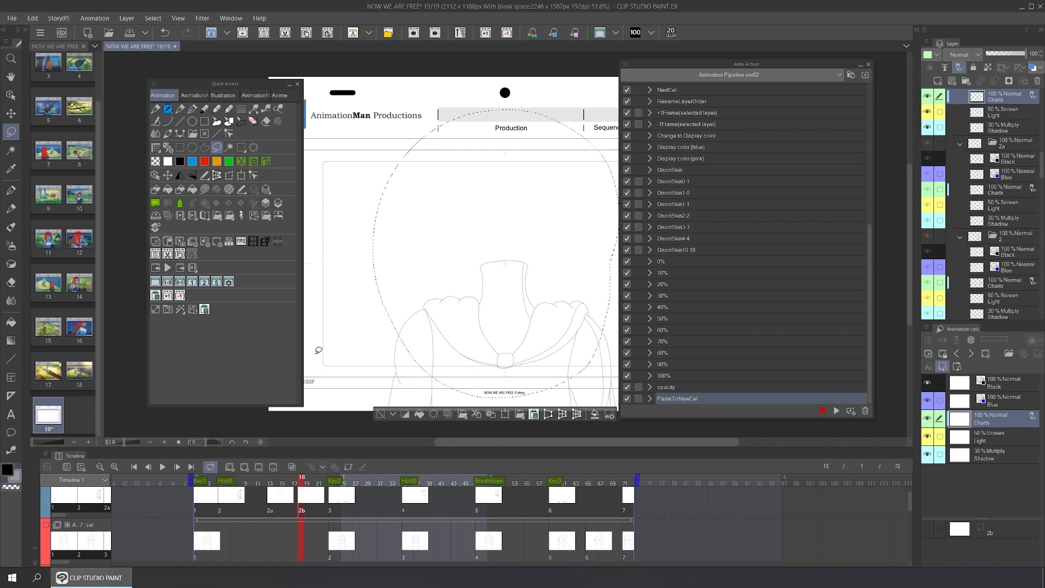
pyautogui.click(205, 309)
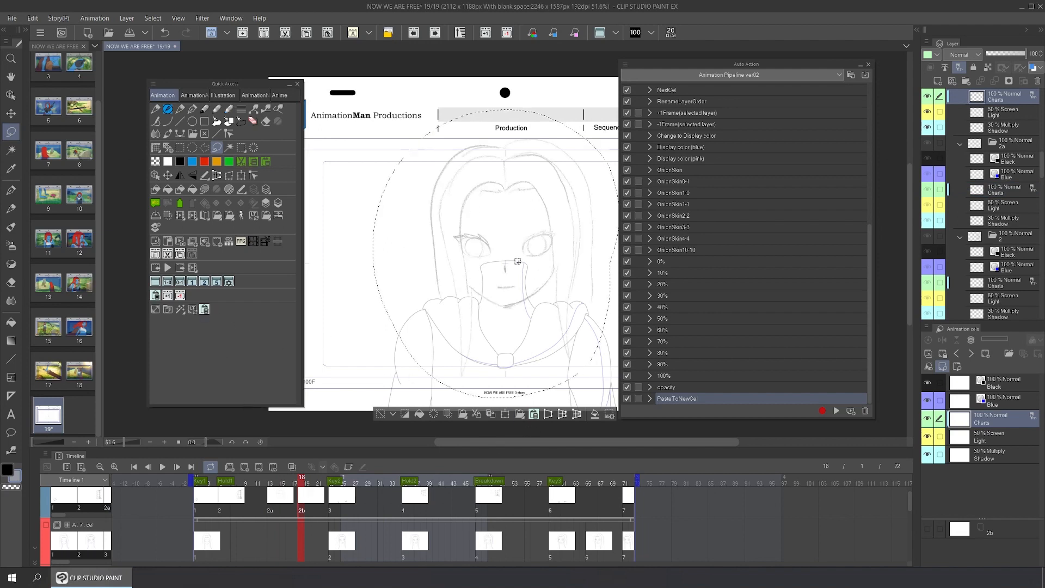
pyautogui.click(283, 496)
pyautogui.click(301, 500)
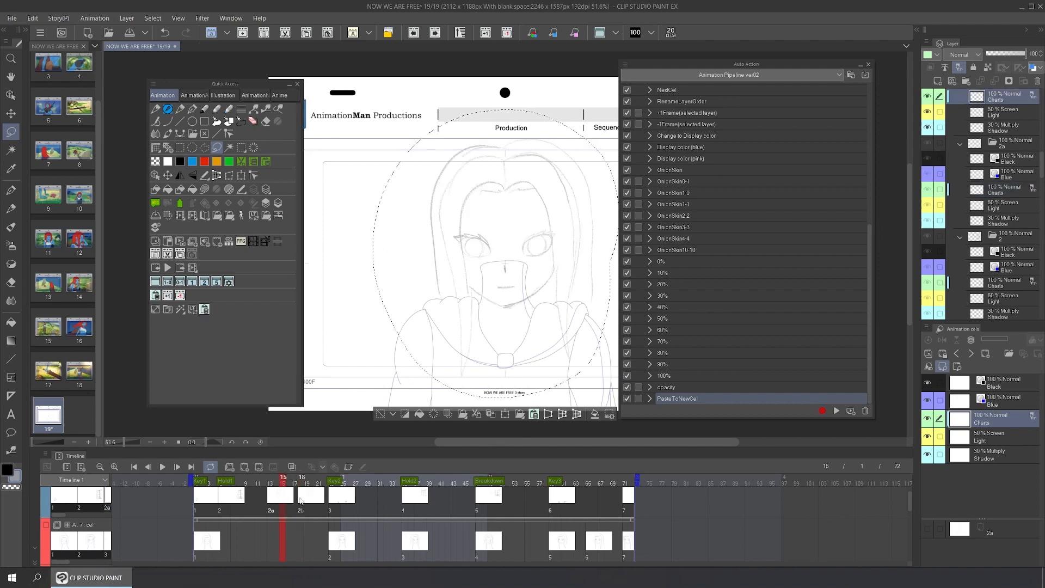
pyautogui.click(283, 498)
pyautogui.click(302, 503)
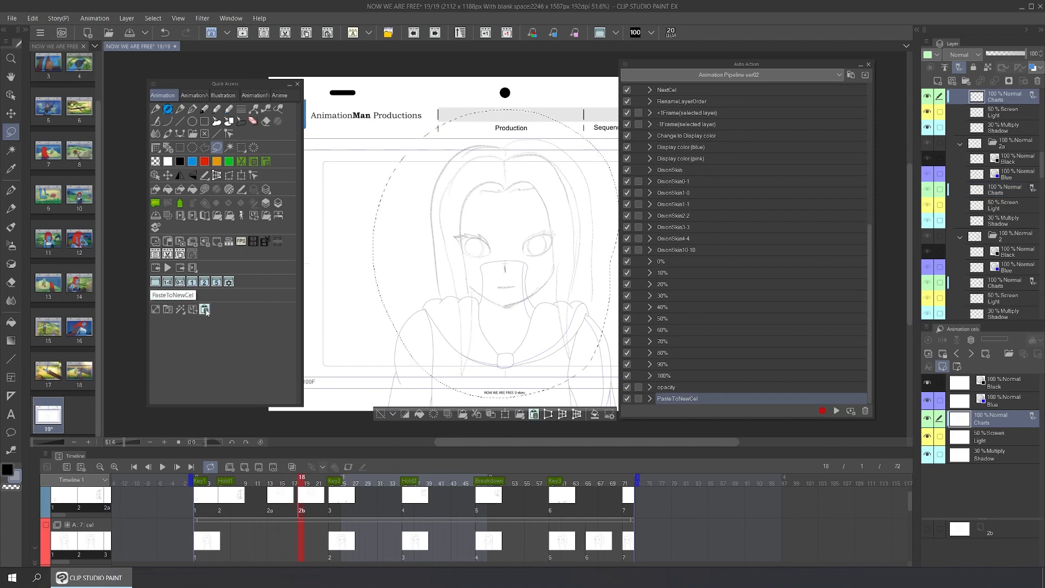
# Add the PasteToNewCel action to the selection launcher and delete the duplicate entry from it.
pyautogui.moveTo(205, 311); pyautogui.dragTo(471, 405)
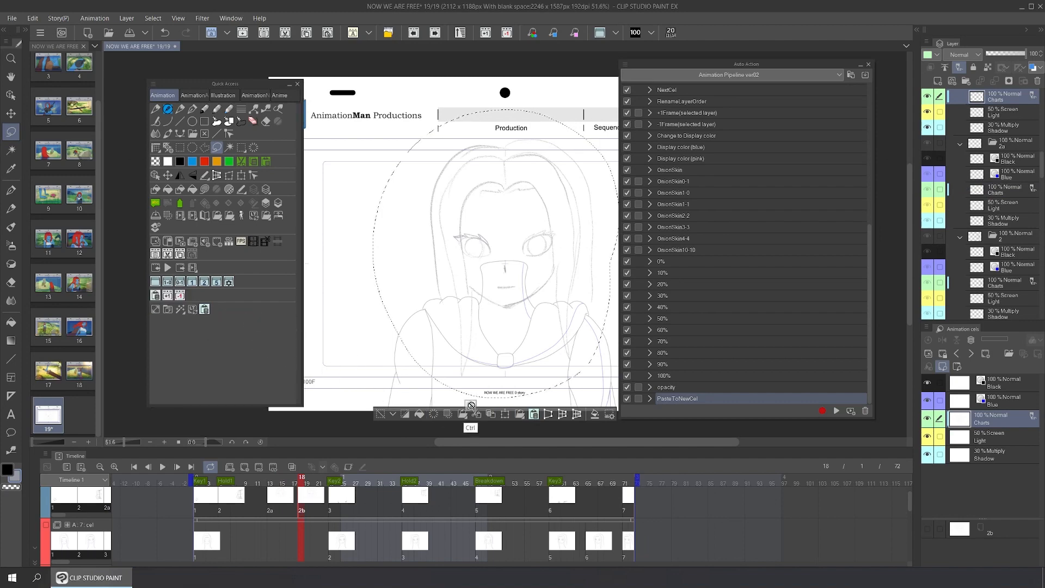
pyautogui.moveTo(570, 417); pyautogui.dragTo(548, 416)
pyautogui.middleClick(549, 416)
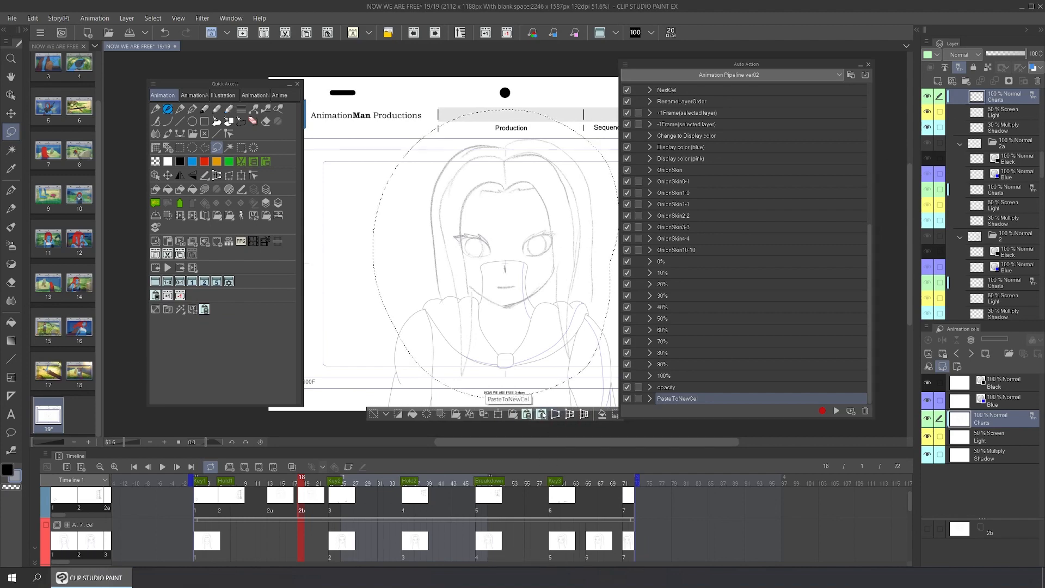
pyautogui.rightClick(540, 417)
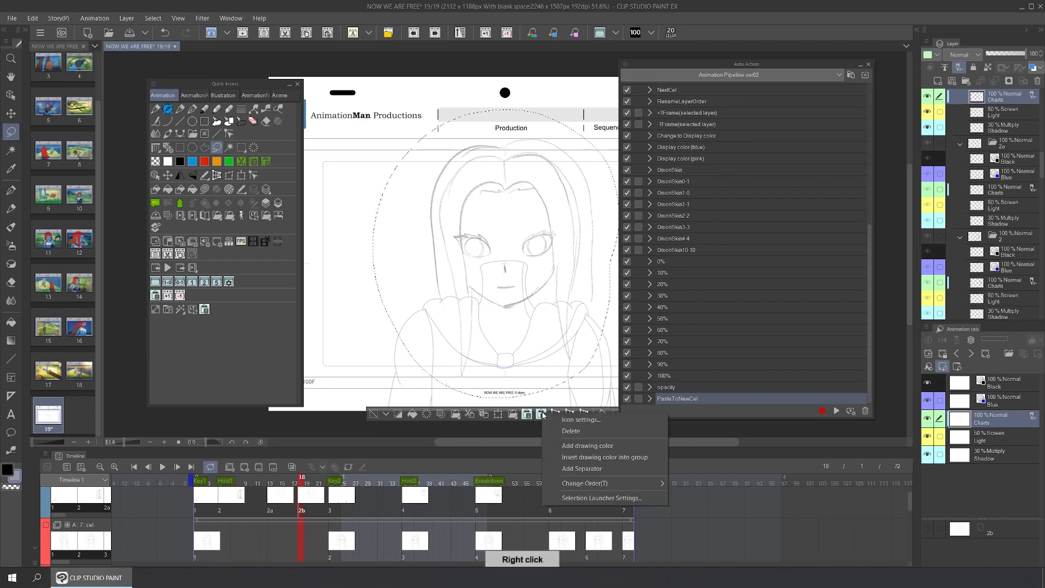
pyautogui.click(593, 437)
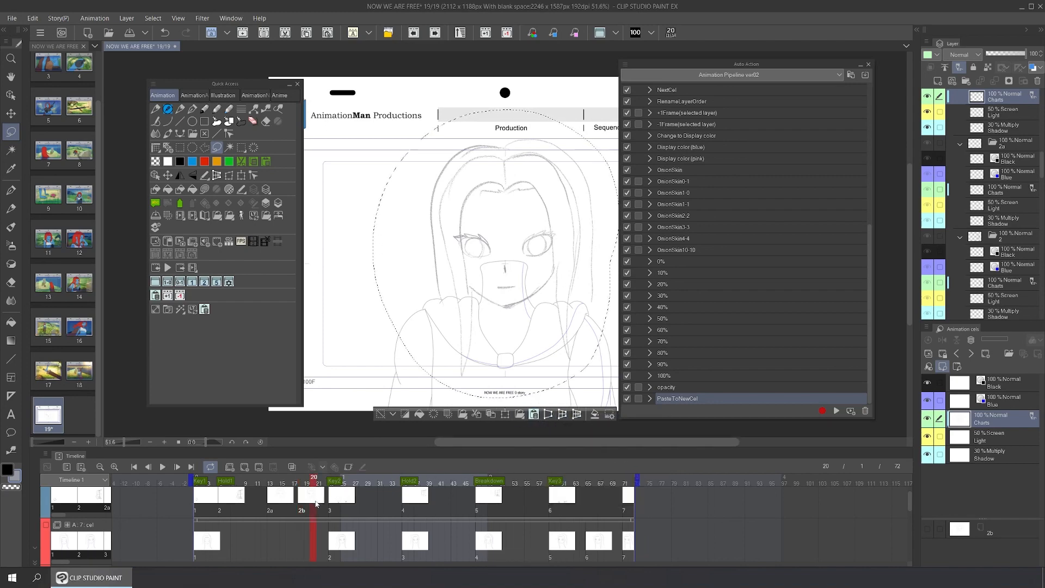
# Add a new animation cel at frame 20 on the rough track and toggle its Charts layer's visibility to check the drawing.
pyautogui.click(315, 499)
pyautogui.click(242, 33)
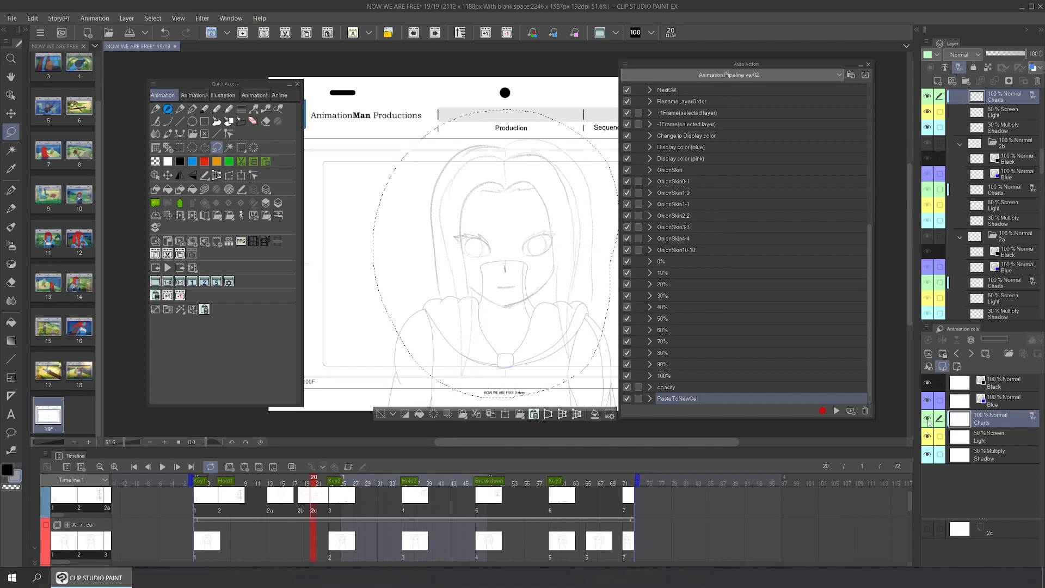
pyautogui.click(928, 421)
pyautogui.click(929, 421)
pyautogui.click(928, 421)
pyautogui.click(928, 421)
pyautogui.click(928, 421)
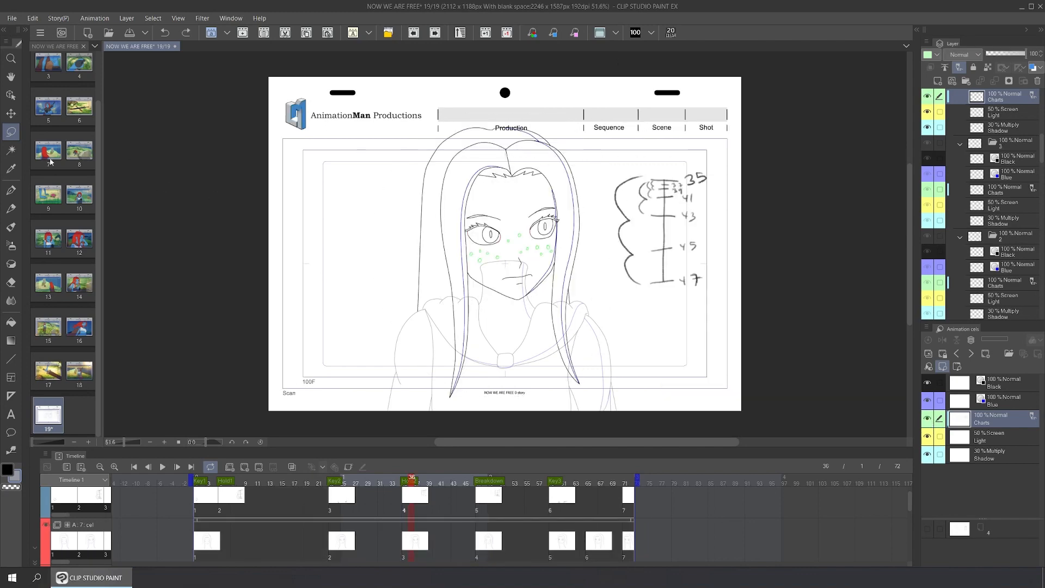
# Show the Quick Access palette, switch between the Aaron01 brush and the pen, keep the pen selected, and close the palette.
pyautogui.click(13, 193)
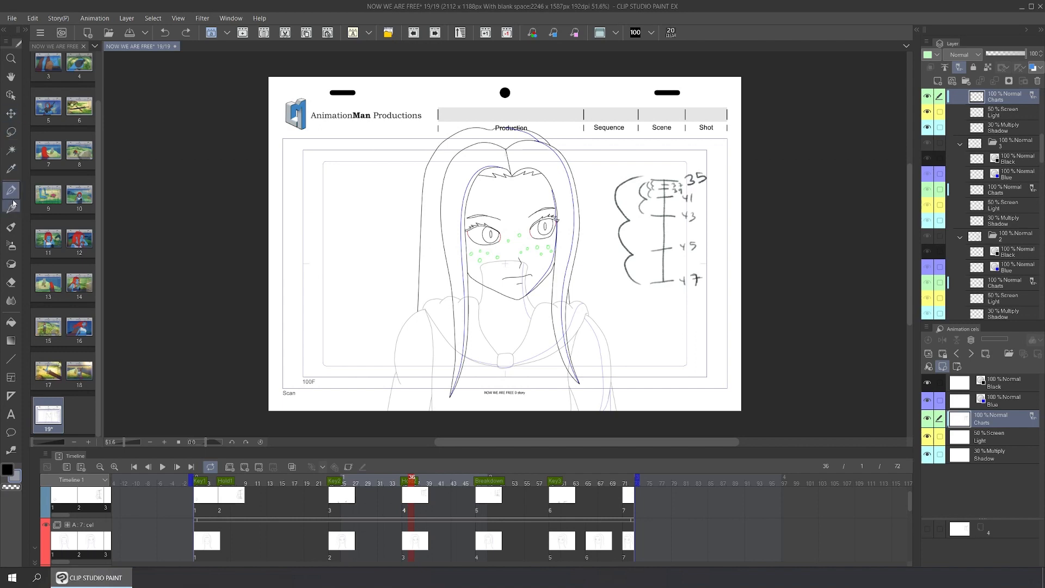
pyautogui.click(13, 211)
pyautogui.press('q')
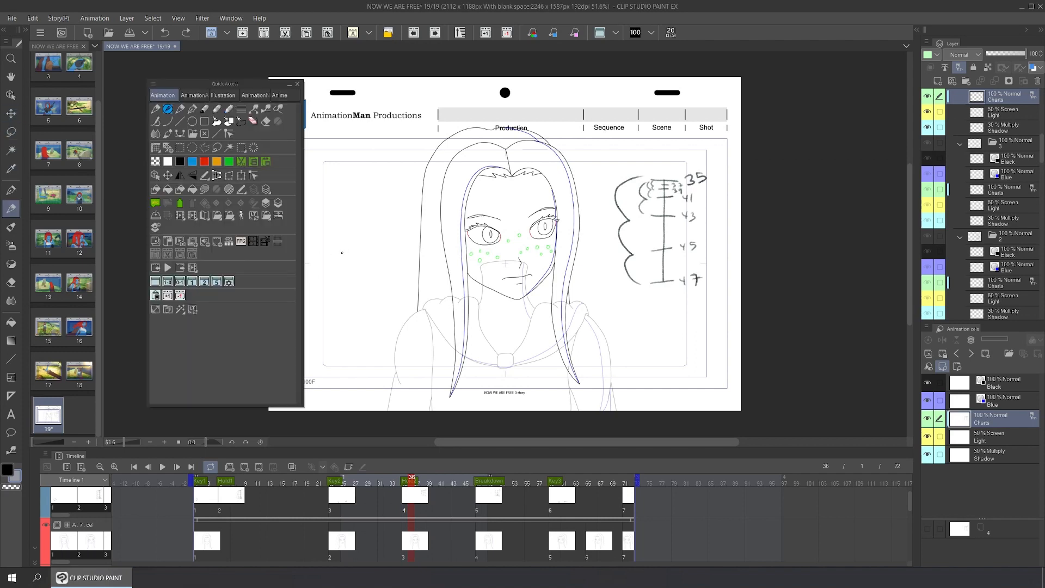
pyautogui.click(204, 110)
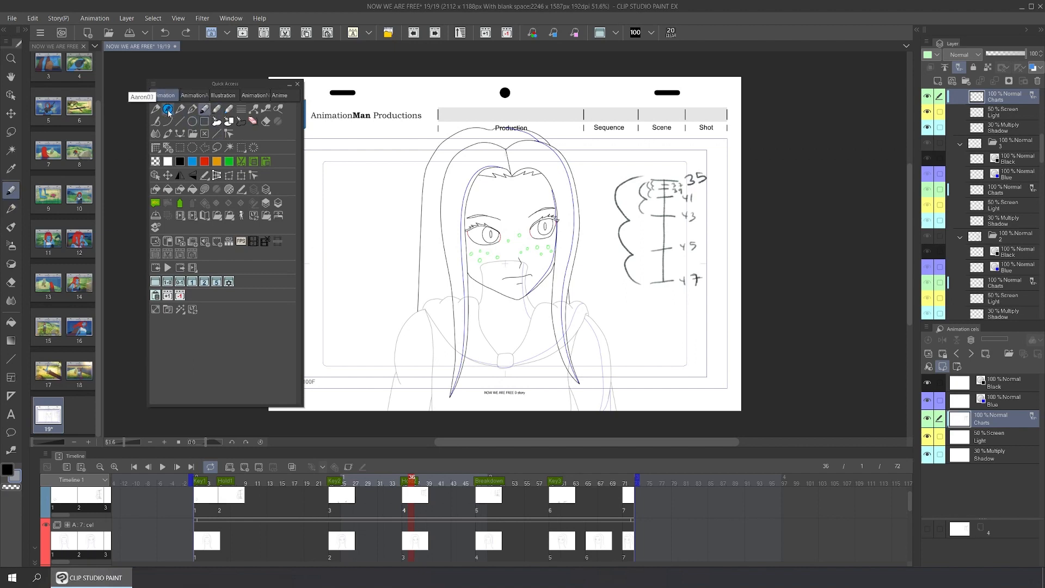
pyautogui.click(167, 109)
pyautogui.click(204, 110)
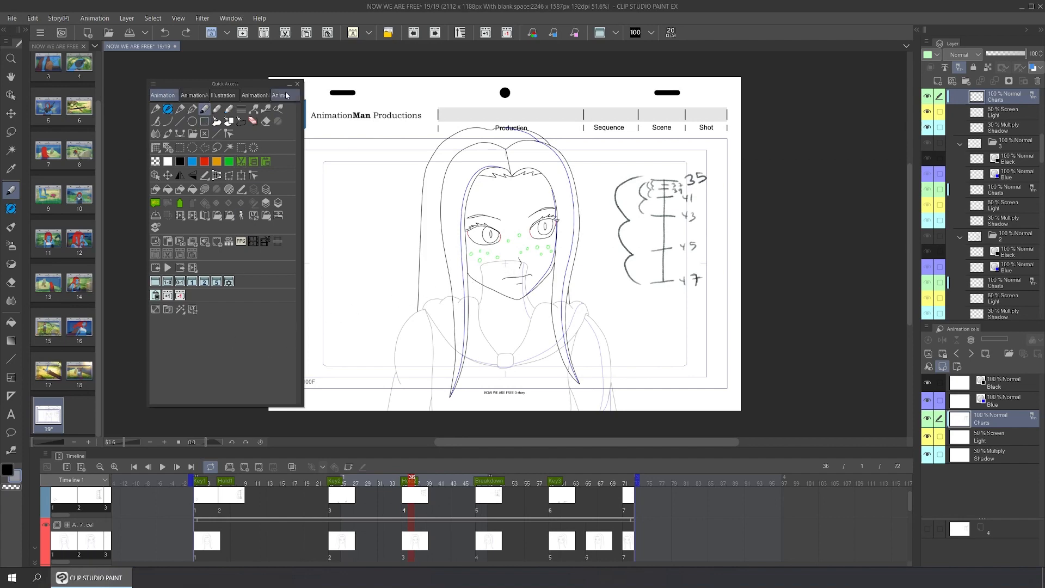
pyautogui.click(297, 84)
# Add a new animation cel at frame 13 on track A and apply the OnionSkin2-2 action.
pyautogui.click(478, 545)
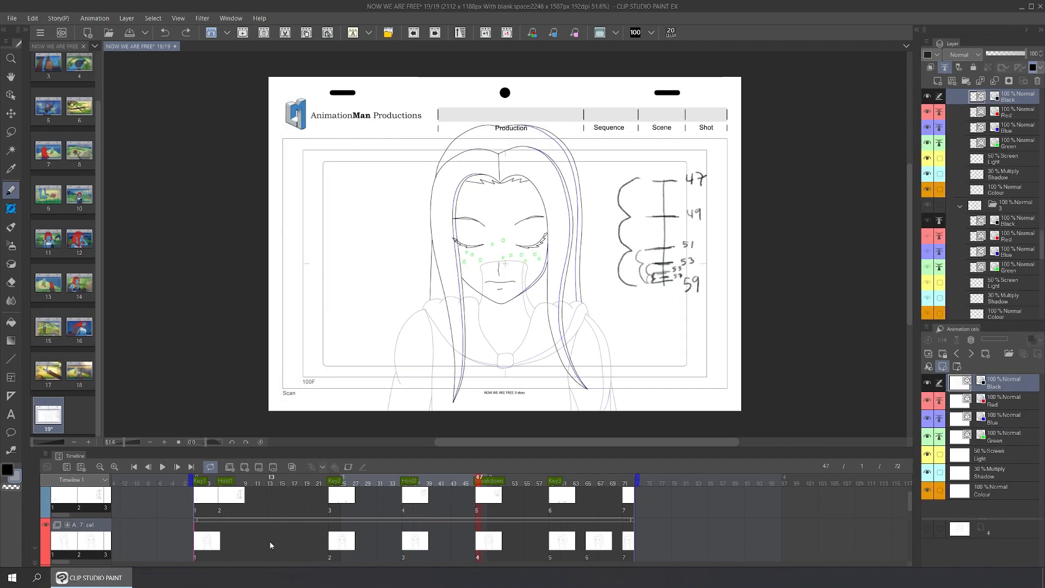
pyautogui.click(270, 541)
pyautogui.click(242, 32)
pyautogui.click(616, 33)
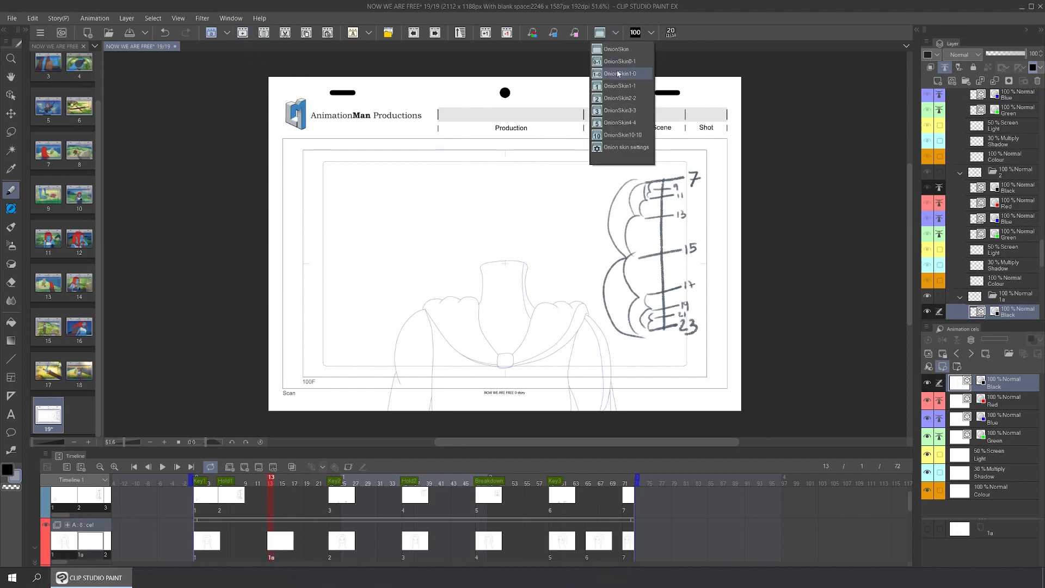
pyautogui.click(617, 98)
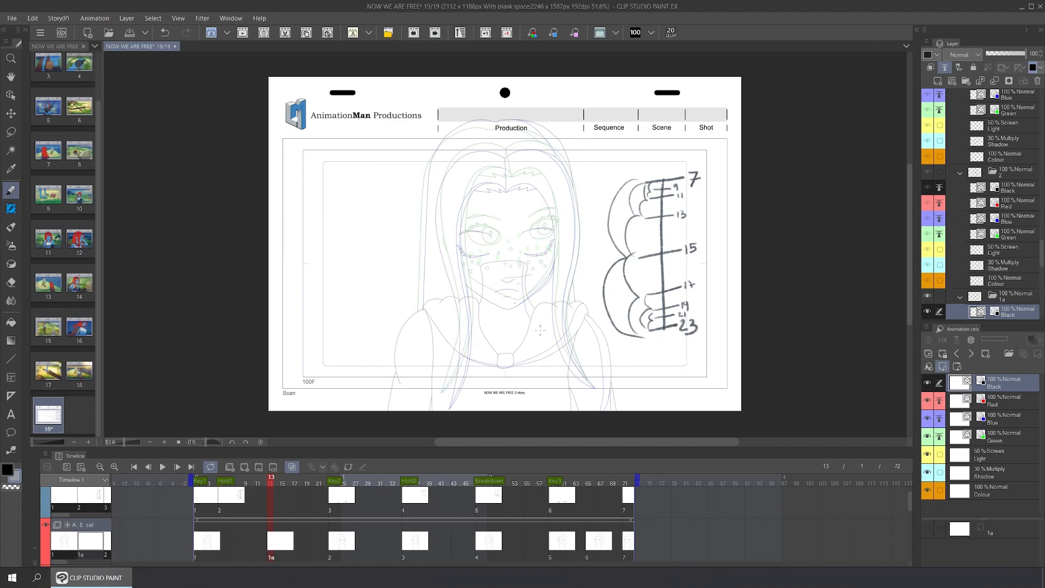
# Undo the last stroke, add a raster layer in Multiply mode above the Black layer of the frame 13 cel, and select the pencil brush.
pyautogui.hotkey('ctrl', 'z')
pyautogui.click(937, 82)
pyautogui.click(10, 208)
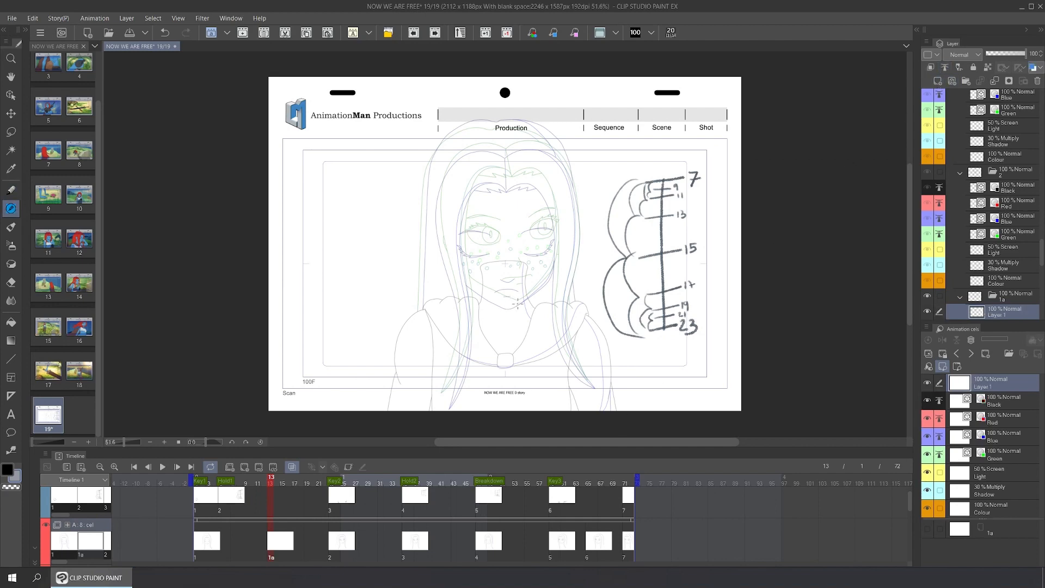
pyautogui.scroll(3, 515, 300)
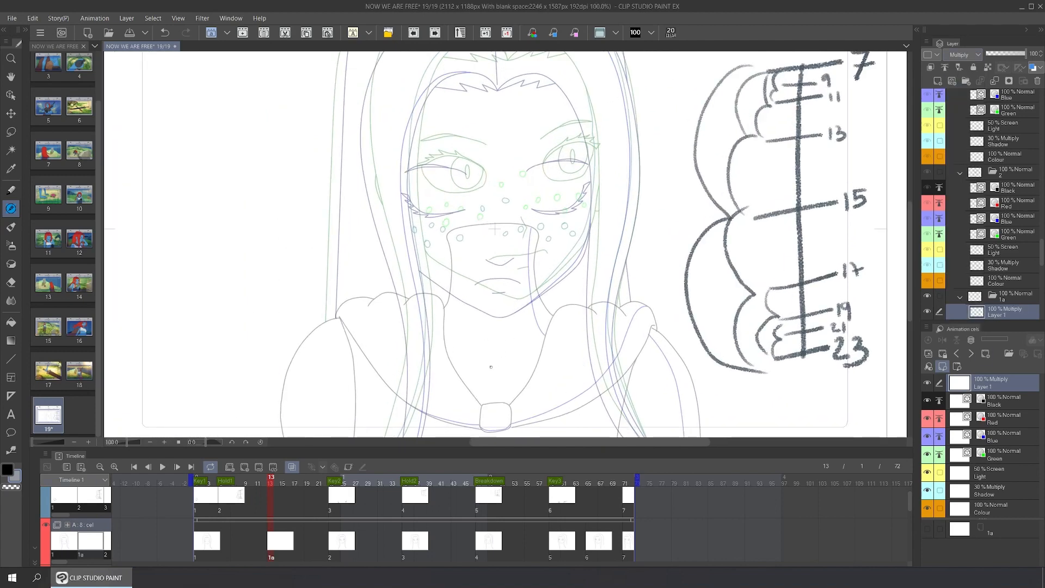
# Set the sub drawing colour to a strong blue.
pyautogui.doubleClick(17, 478)
pyautogui.click(353, 431)
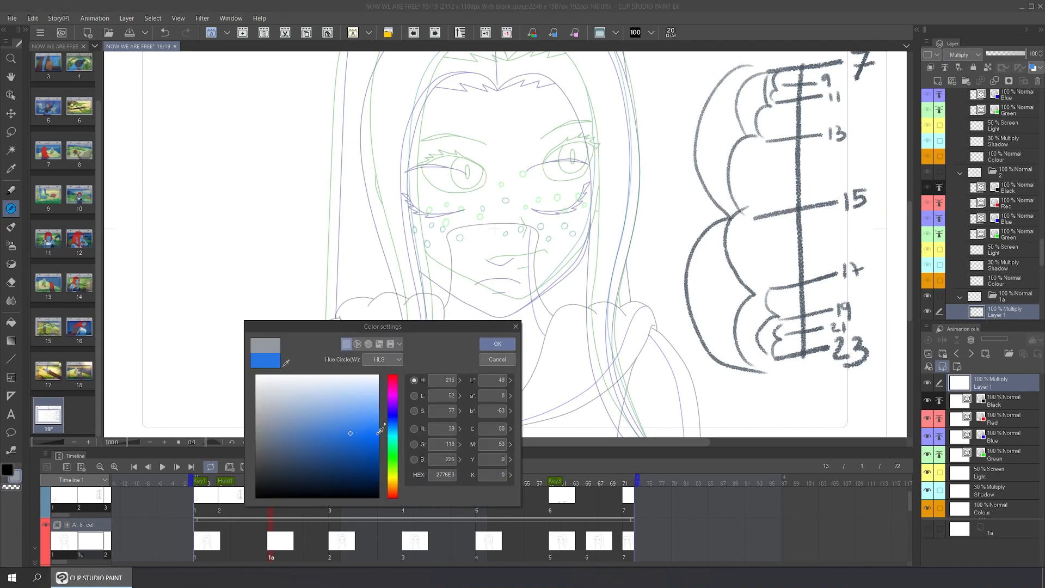
pyautogui.click(366, 441)
pyautogui.click(509, 341)
# Sketch a short chin line with a tick mark and one open eye with lashes in blue on the new layer.
pyautogui.moveTo(503, 316); pyautogui.dragTo(522, 300)
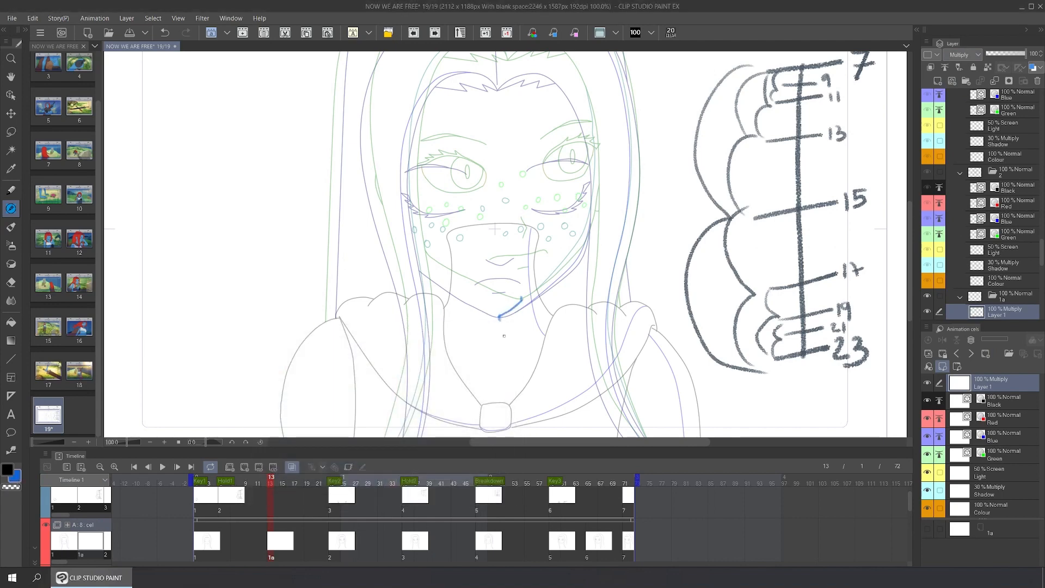
pyautogui.hotkey('ctrl', 'z')
pyautogui.moveTo(500, 318); pyautogui.dragTo(517, 302)
pyautogui.moveTo(514, 304); pyautogui.dragTo(510, 315)
pyautogui.moveTo(582, 180)
pyautogui.mouseDown()
pyautogui.moveTo(539, 182)
pyautogui.moveTo(576, 179)
pyautogui.moveTo(581, 200)
pyautogui.moveTo(572, 206)
pyautogui.moveTo(545, 186)
pyautogui.moveTo(566, 204)
pyautogui.moveTo(541, 204)
pyautogui.moveTo(553, 214)
pyautogui.moveTo(583, 181)
pyautogui.moveTo(562, 171)
pyautogui.moveTo(586, 171)
pyautogui.mouseUp()
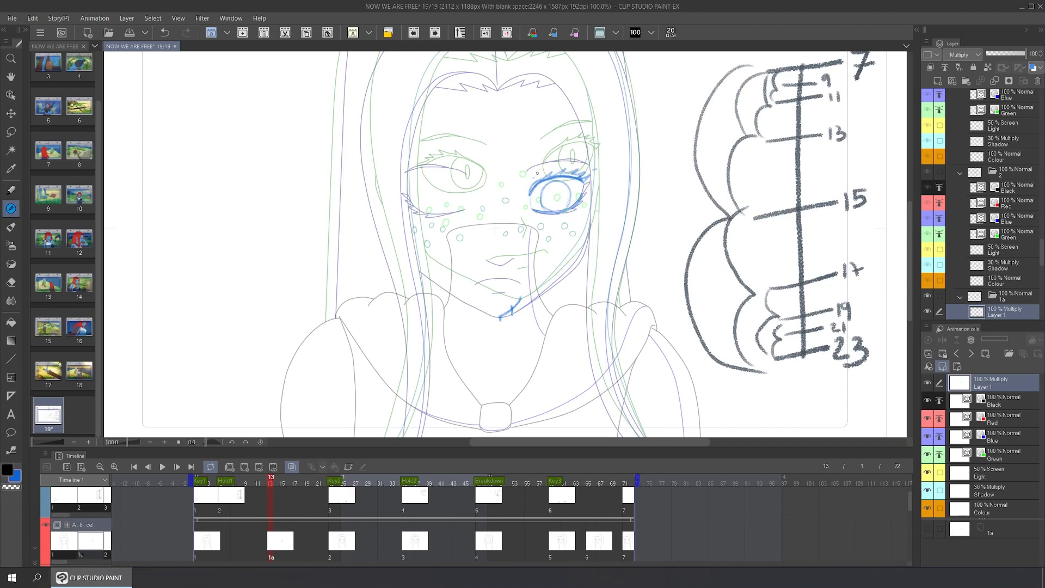
# Lasso the blue eye, transform it up onto the onion-skinned open eye, and delete the blue sketch from the layer.
pyautogui.click(11, 132)
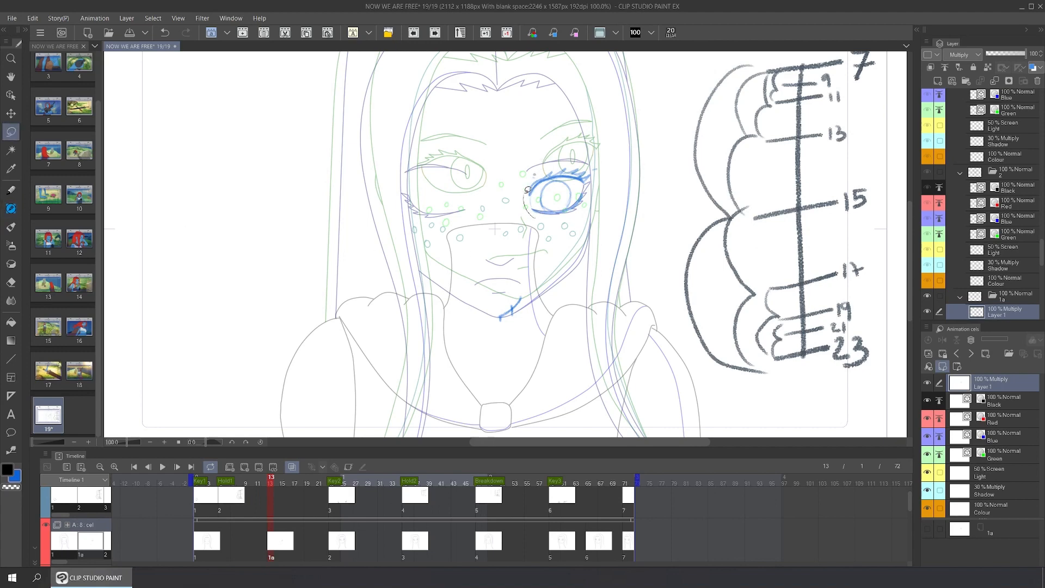
pyautogui.moveTo(530, 212)
pyautogui.mouseDown()
pyautogui.moveTo(593, 166)
pyautogui.moveTo(543, 216)
pyautogui.moveTo(578, 210)
pyautogui.moveTo(595, 177)
pyautogui.moveTo(603, 185)
pyautogui.mouseUp()
pyautogui.hotkey('ctrl', 't')
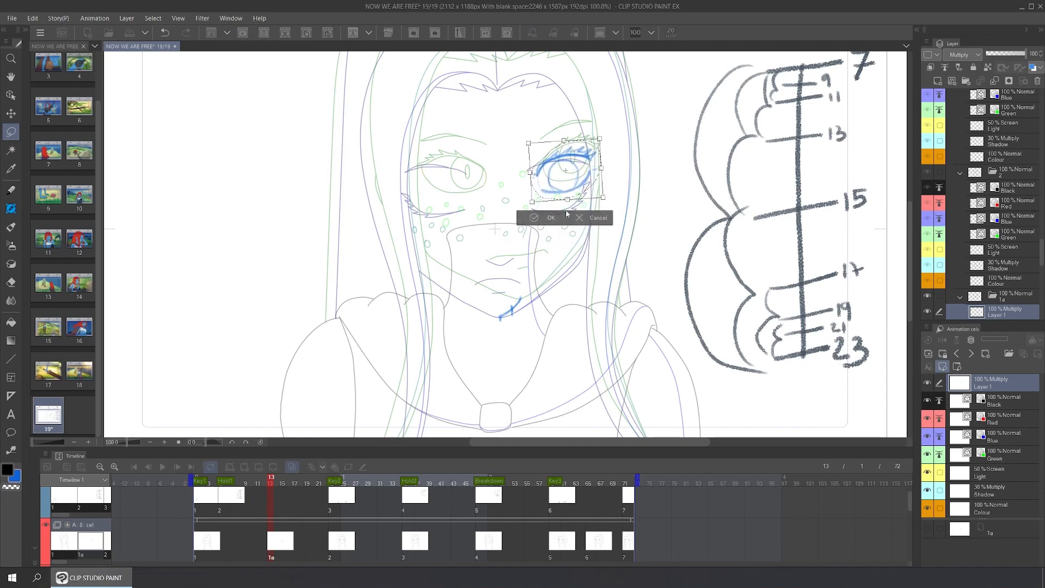
pyautogui.click(551, 219)
pyautogui.click(645, 284)
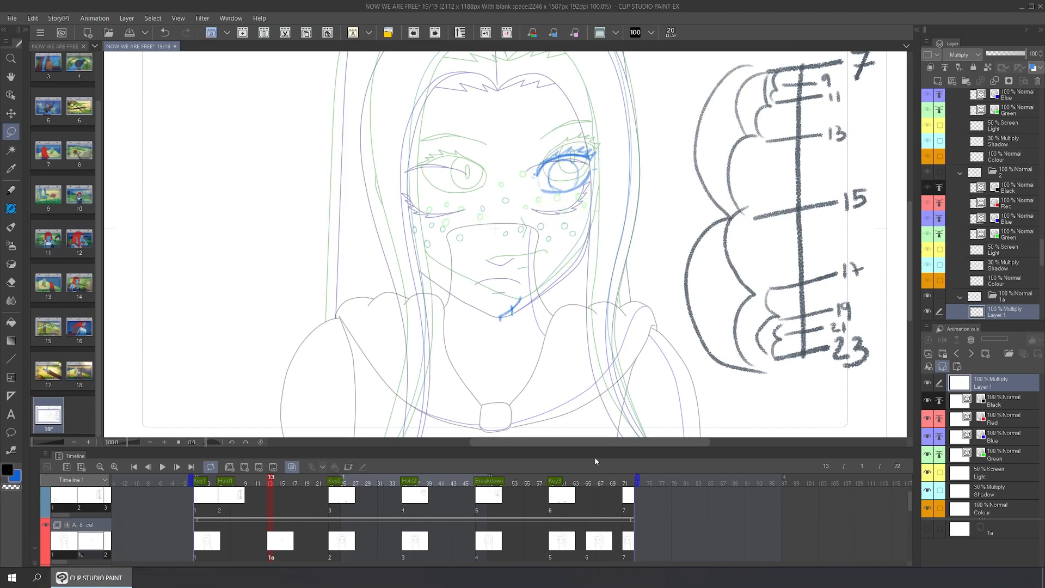
pyautogui.press('Delete')
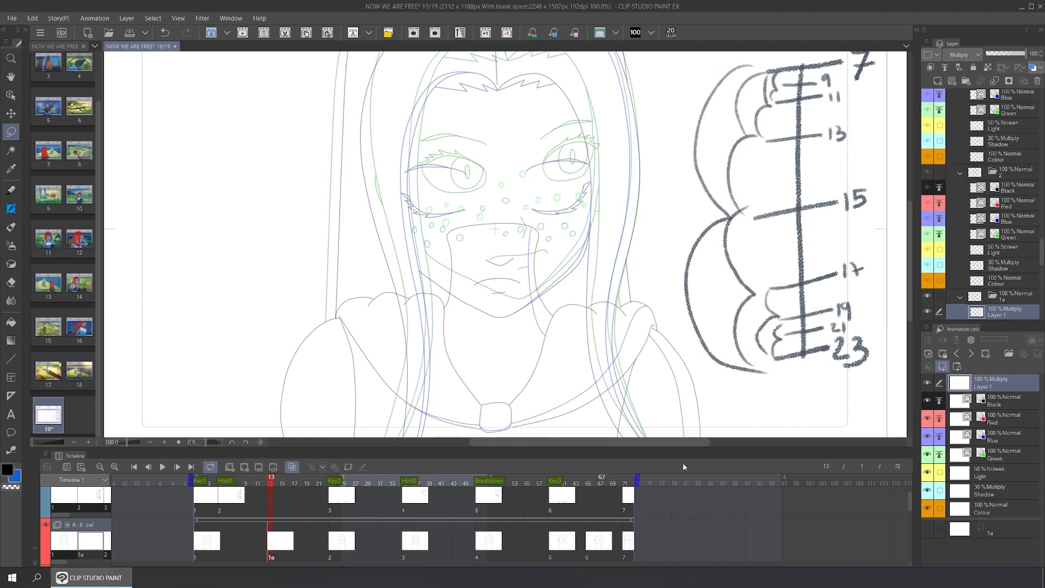
# Turn off onion skin, enable the light table, and register cel folders 1 and 2 on the light table of cel 1a.
pyautogui.click(930, 367)
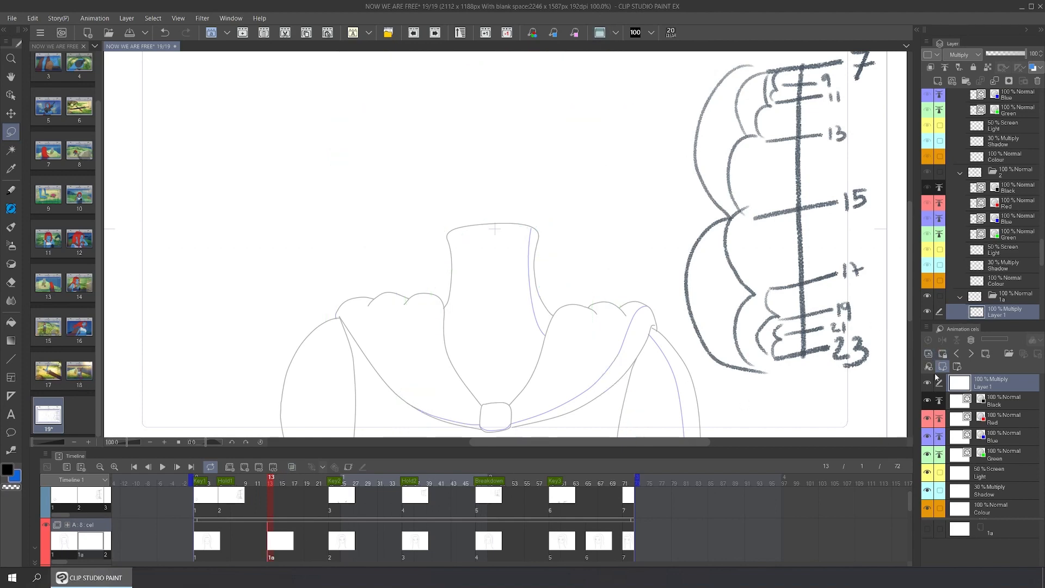
pyautogui.click(928, 355)
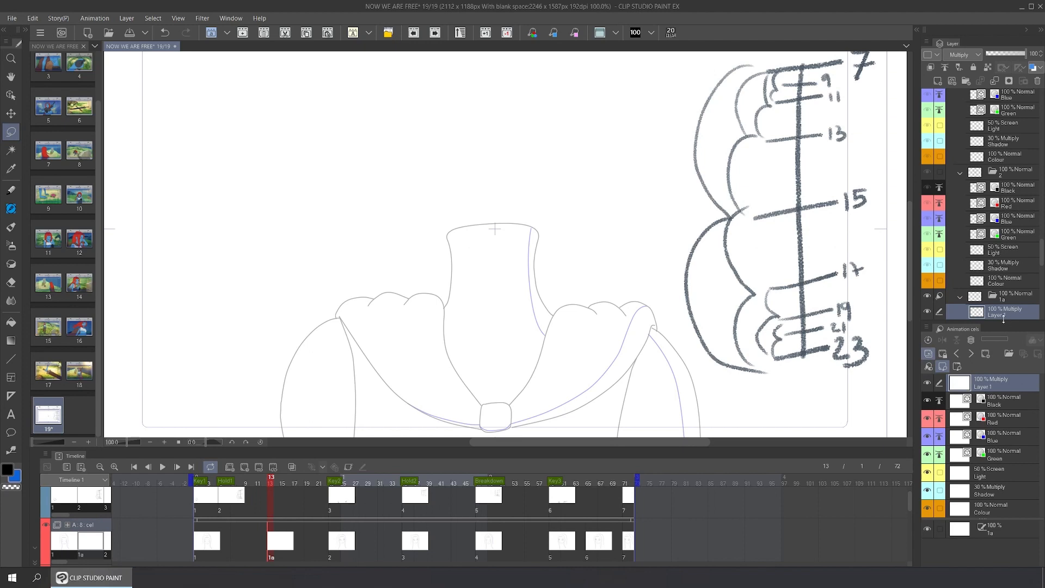
pyautogui.click(960, 297)
pyautogui.click(961, 173)
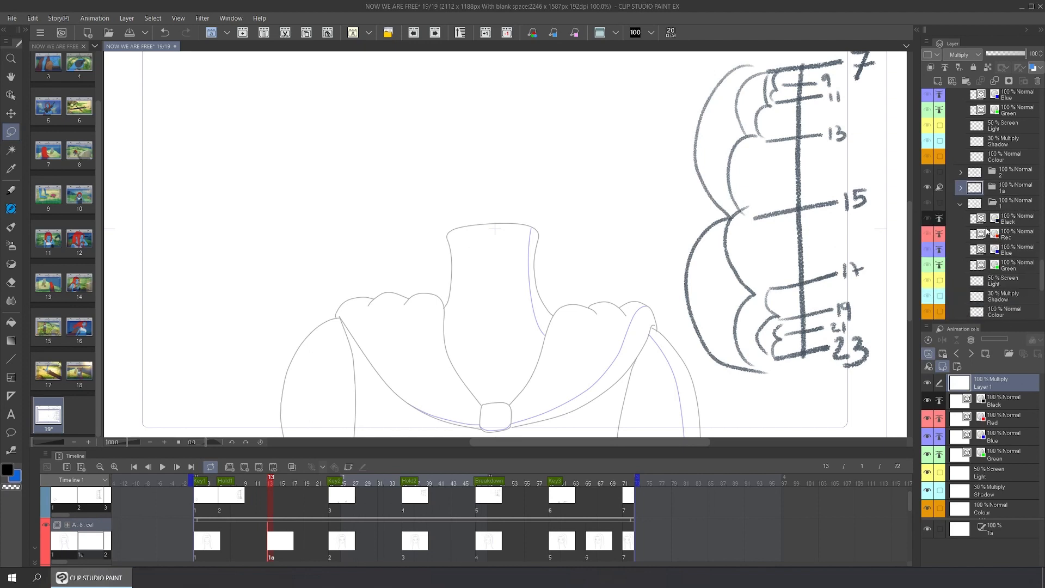
pyautogui.click(960, 203)
pyautogui.click(940, 202)
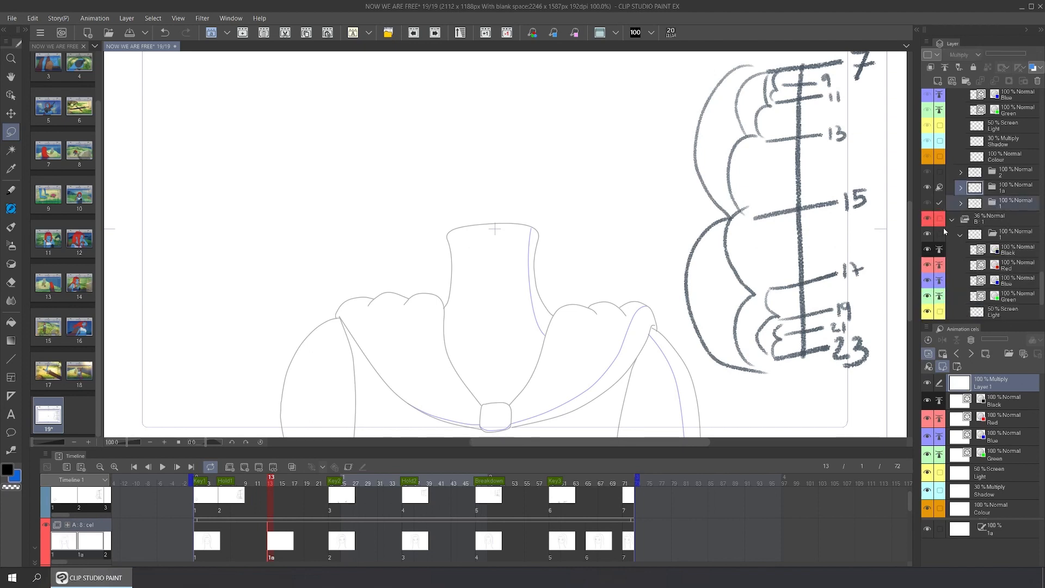
pyautogui.click(939, 172)
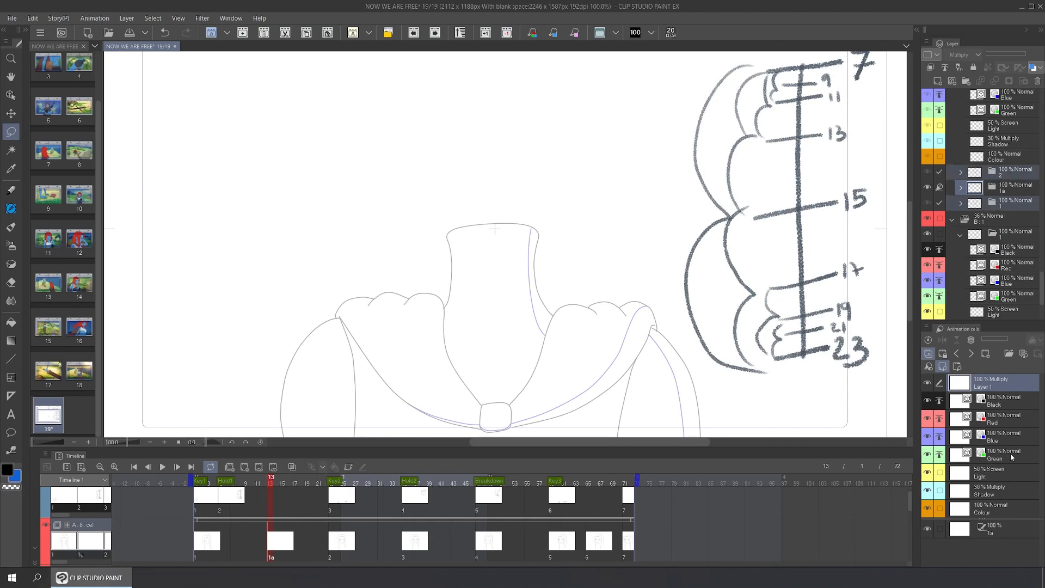
pyautogui.click(1023, 355)
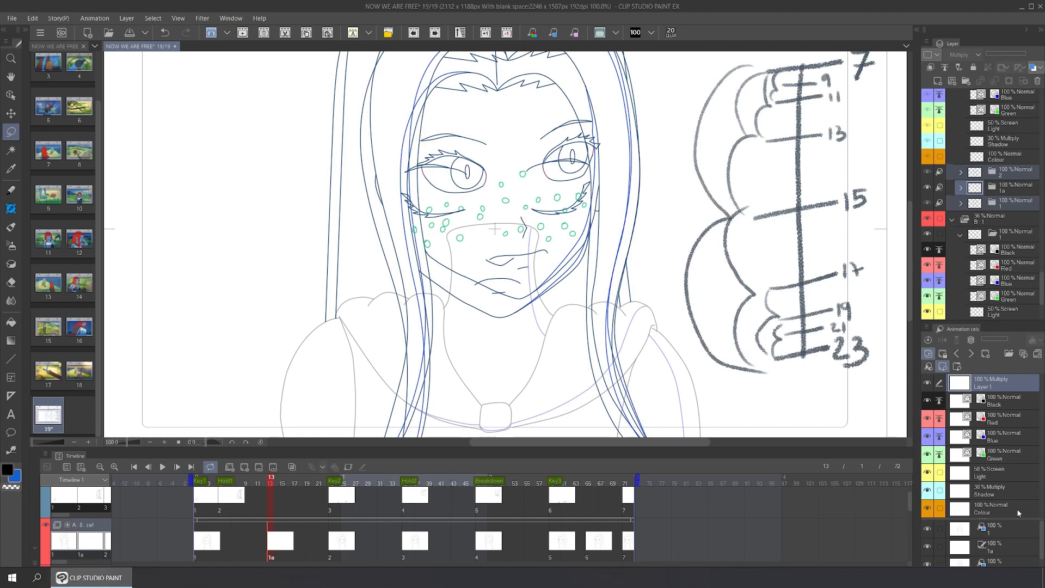
# Tint light table cel 1 pink at 49% opacity and lower light table cel 2 to 34% opacity.
pyautogui.moveTo(1022, 519); pyautogui.dragTo(1021, 496)
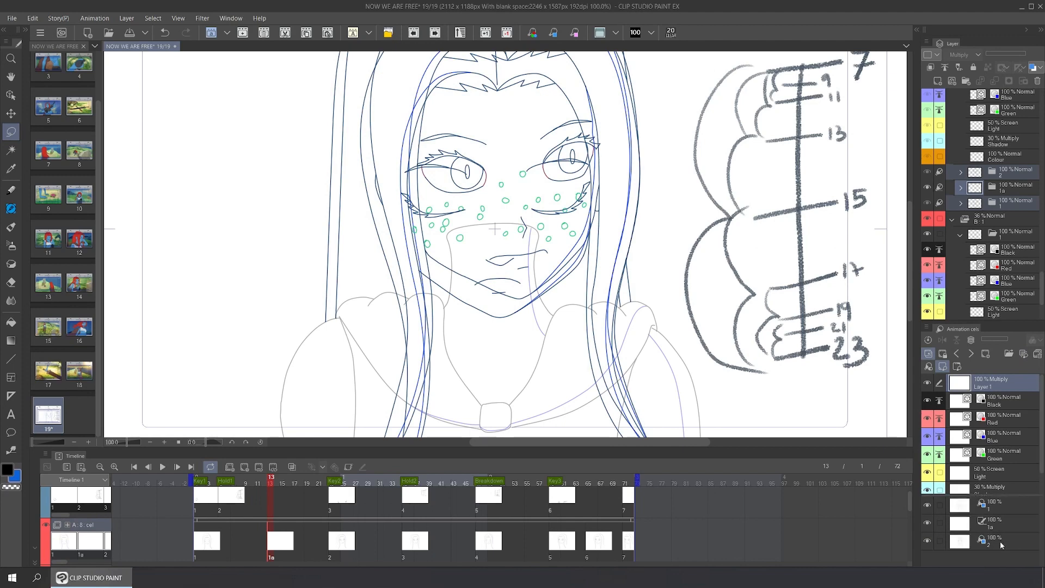
pyautogui.click(1002, 505)
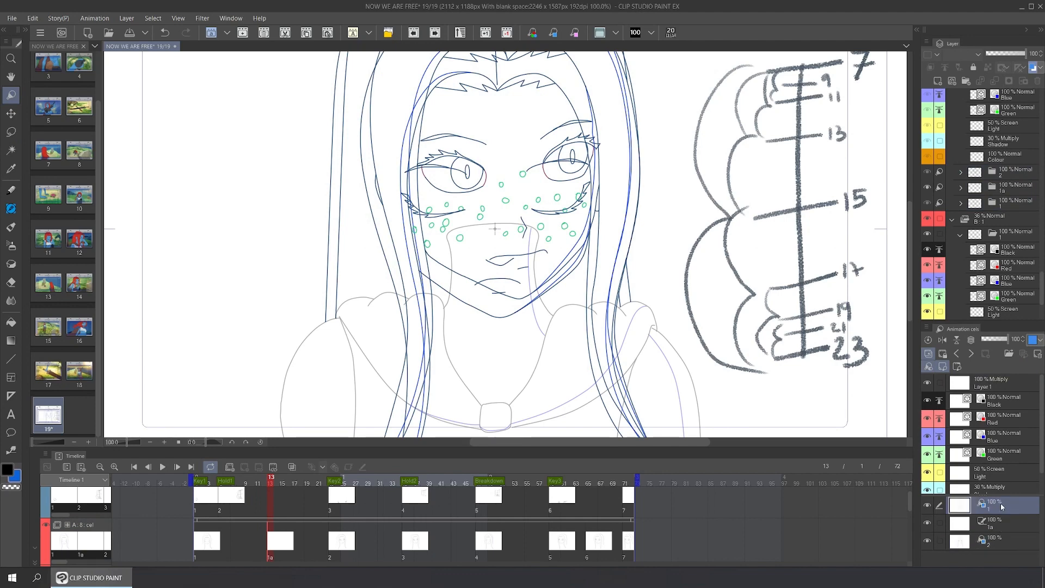
pyautogui.click(574, 33)
pyautogui.click(994, 340)
pyautogui.click(1002, 540)
pyautogui.click(989, 338)
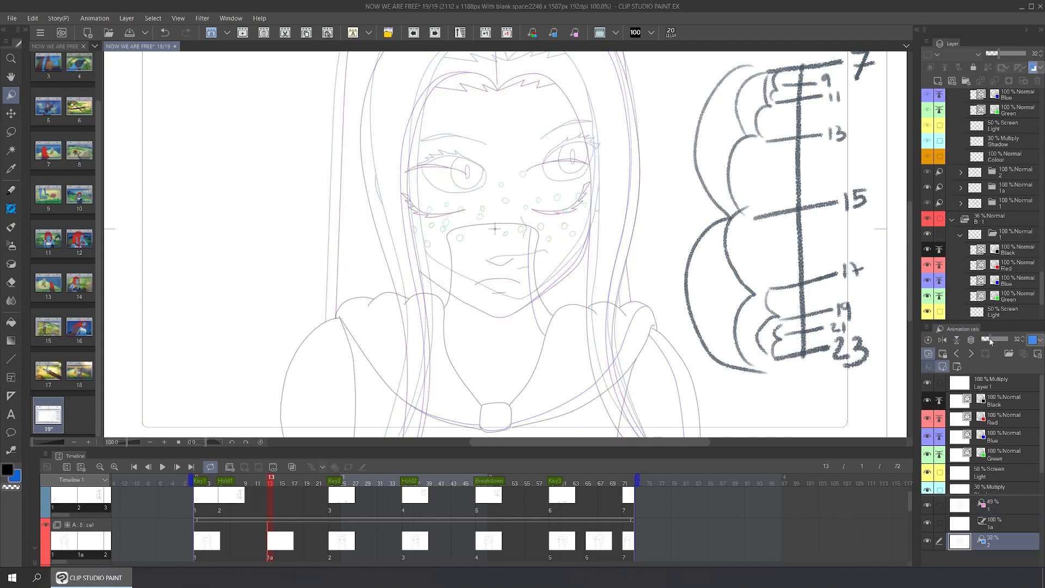
# Sketch short blue guide marks for the hair parting, cheek, jaw and chin on Layer 1 of cel 1a.
pyautogui.click(999, 527)
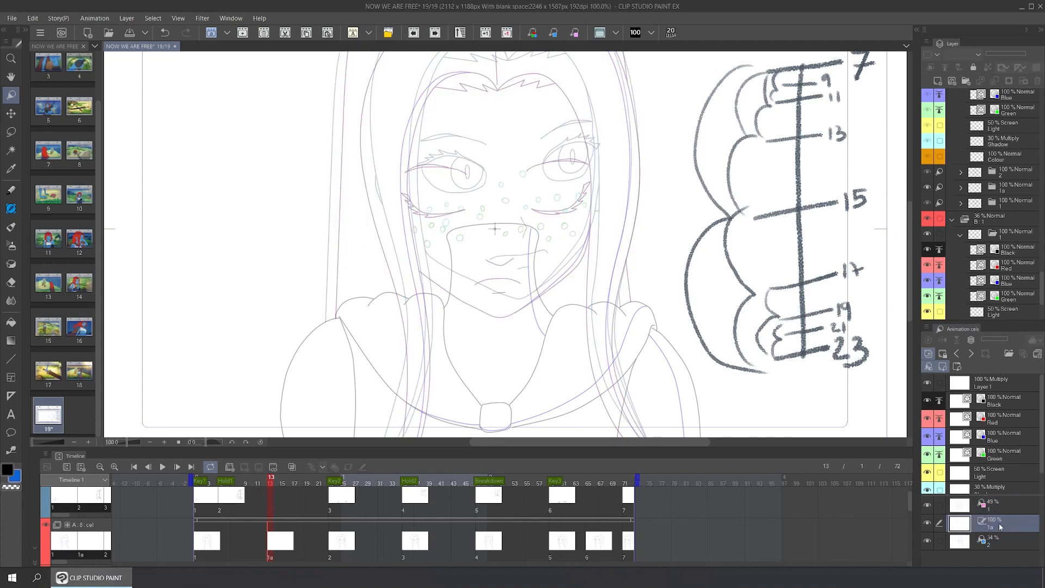
pyautogui.click(990, 383)
pyautogui.press('p')
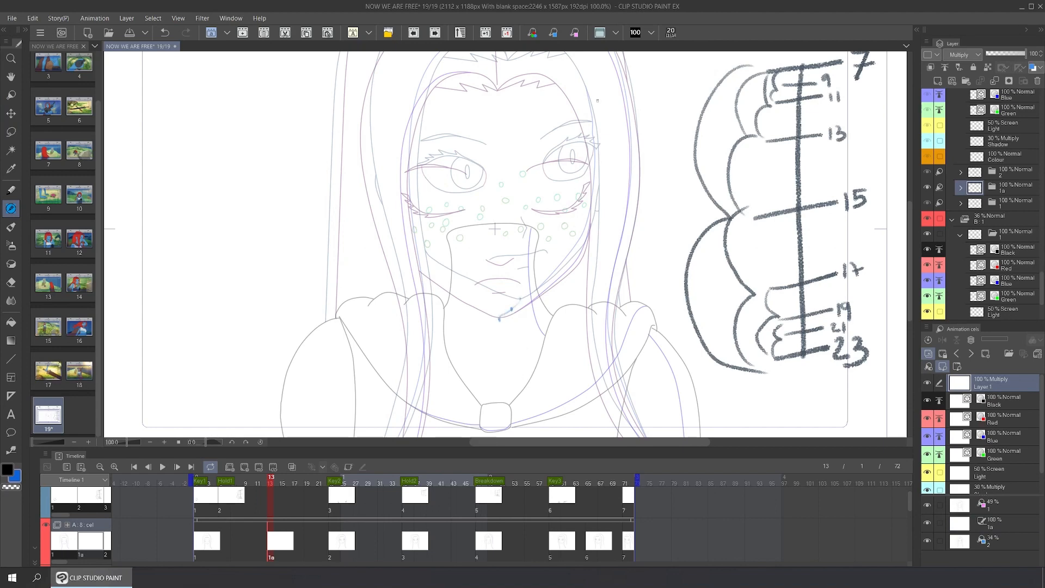
pyautogui.moveTo(910, 244); pyautogui.dragTo(910, 235)
pyautogui.moveTo(507, 92); pyautogui.dragTo(497, 121)
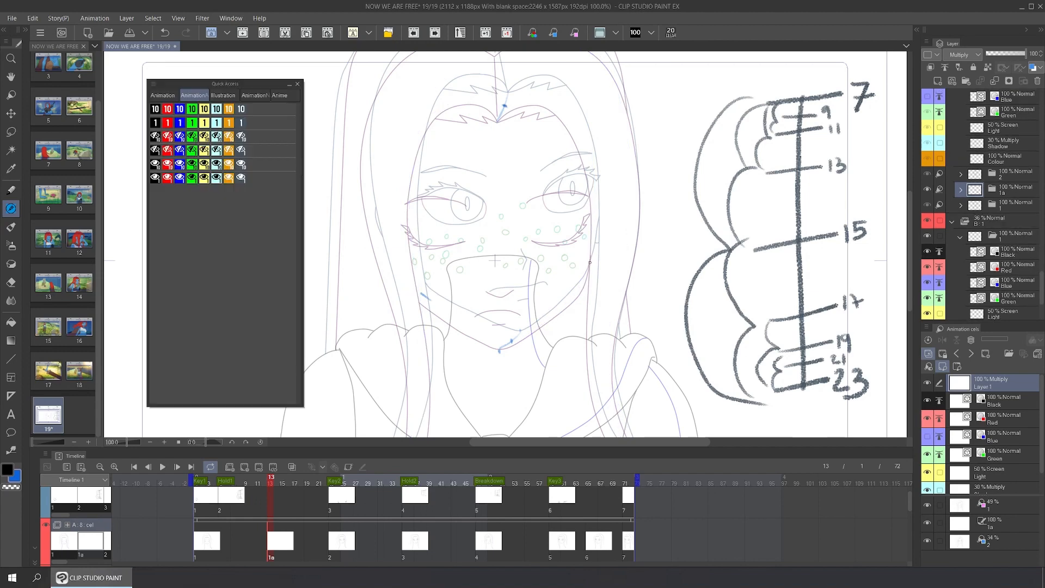
pyautogui.moveTo(591, 257)
pyautogui.mouseDown()
pyautogui.moveTo(570, 297)
pyautogui.moveTo(517, 339)
pyautogui.mouseUp()
# Try shifting and rotating light table cel 2 over the cel 1 drawing, and reset its position.
pyautogui.click(997, 542)
pyautogui.scroll(-2, 822, 308)
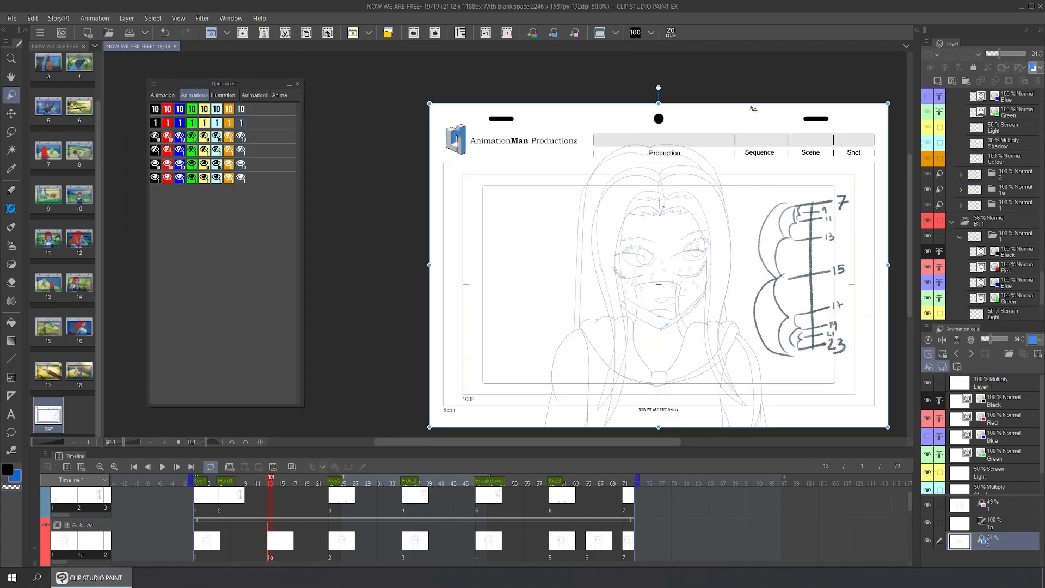
pyautogui.moveTo(754, 108); pyautogui.dragTo(749, 113)
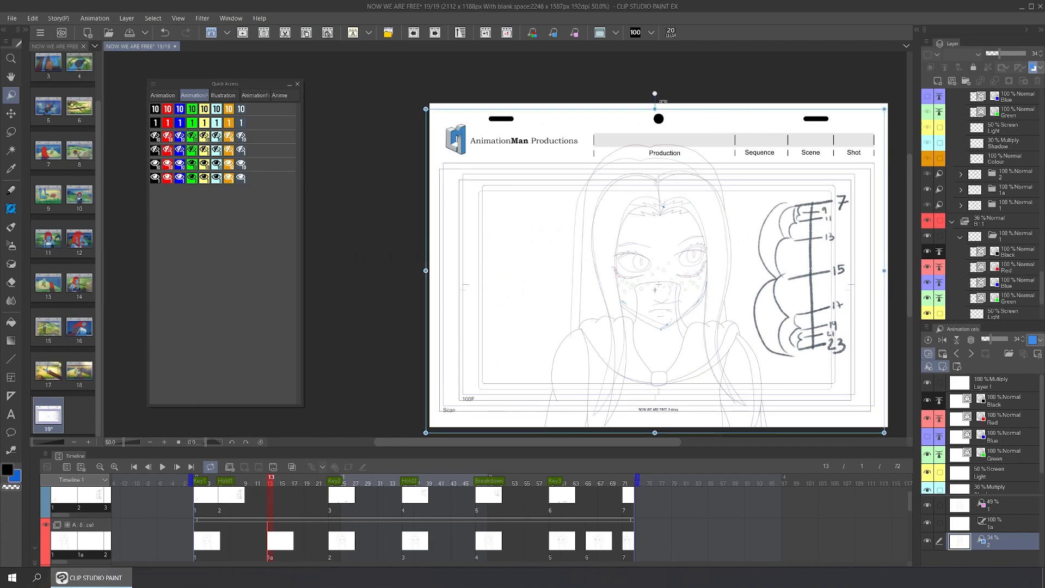
pyautogui.moveTo(655, 100); pyautogui.dragTo(693, 111)
pyautogui.scroll(6, 671, 227)
pyautogui.moveTo(735, 348); pyautogui.dragTo(711, 213)
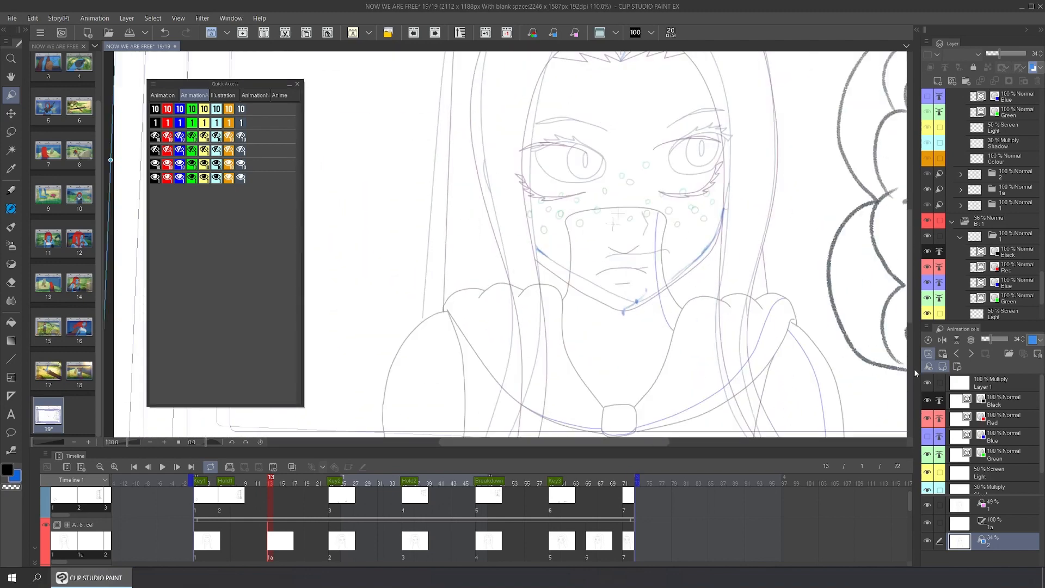
pyautogui.click(927, 340)
# Sketch both eyebrows and the nose in blue on Layer 1, midway between the two reference drawings.
pyautogui.moveTo(709, 183); pyautogui.dragTo(664, 244)
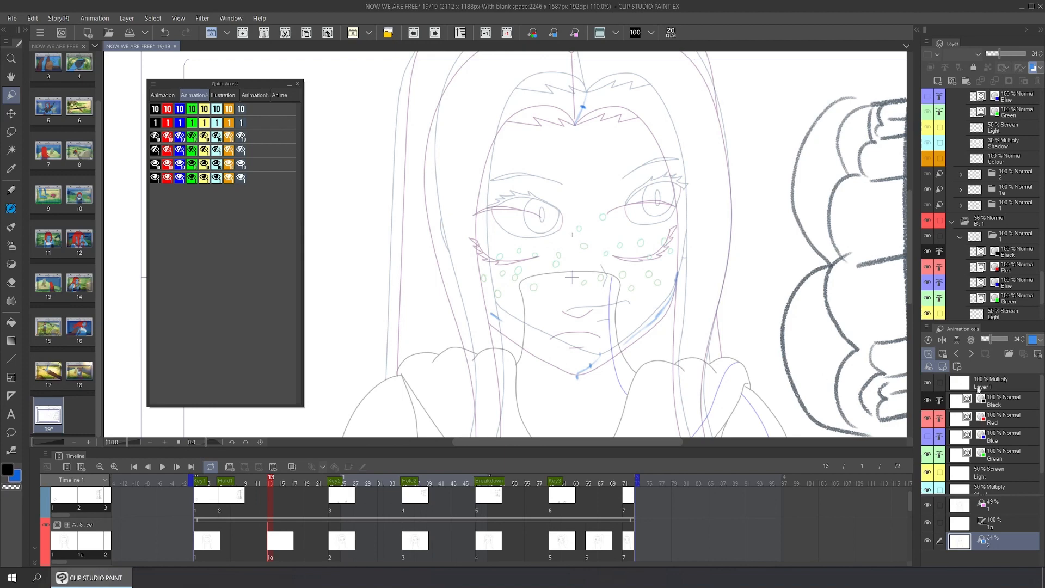
pyautogui.click(983, 384)
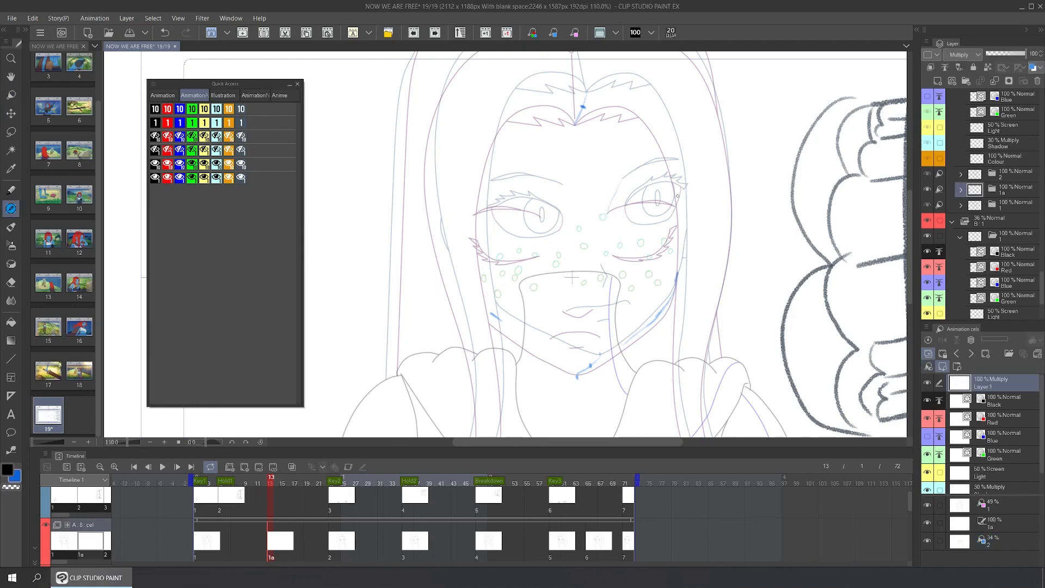
pyautogui.moveTo(616, 195)
pyautogui.mouseDown()
pyautogui.moveTo(676, 191)
pyautogui.moveTo(648, 179)
pyautogui.moveTo(619, 193)
pyautogui.moveTo(668, 184)
pyautogui.mouseUp()
pyautogui.moveTo(541, 196)
pyautogui.mouseDown()
pyautogui.moveTo(482, 192)
pyautogui.moveTo(547, 199)
pyautogui.mouseUp()
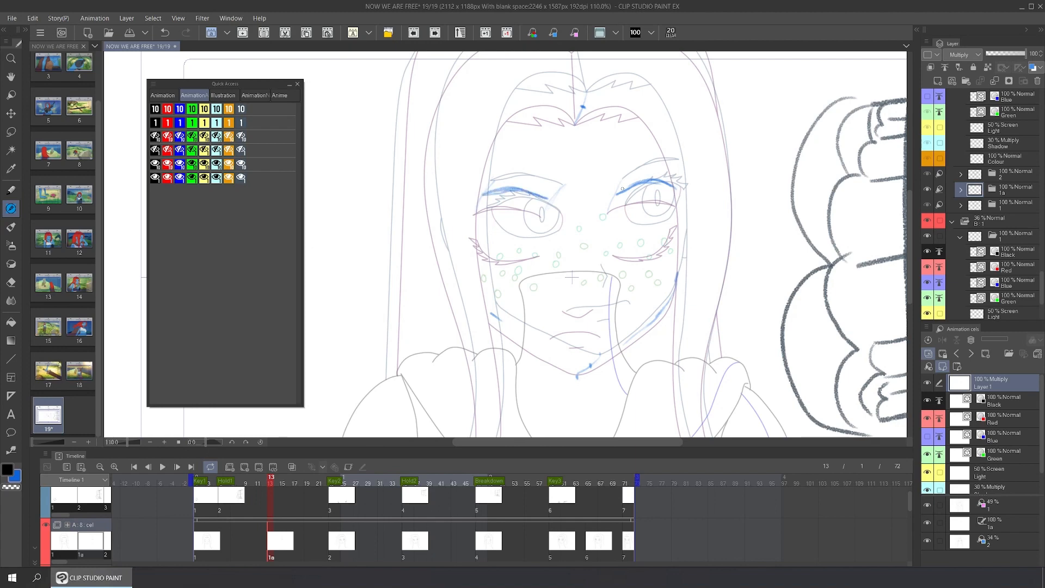
pyautogui.moveTo(622, 188)
pyautogui.mouseDown()
pyautogui.moveTo(674, 180)
pyautogui.moveTo(644, 188)
pyautogui.mouseUp()
pyautogui.moveTo(599, 283); pyautogui.dragTo(588, 305)
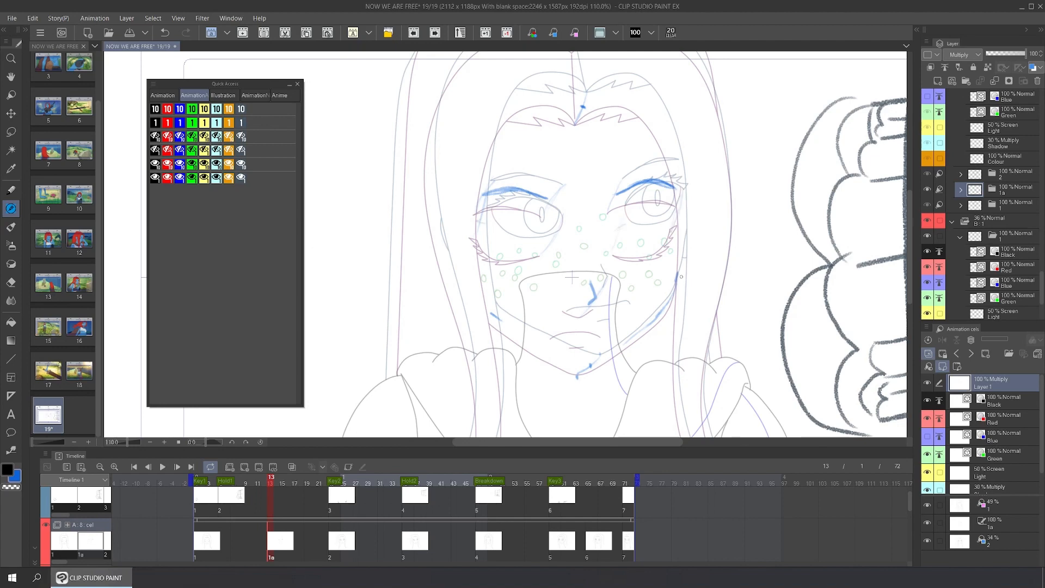
# Shift and rotate light table cel 2 so that its face overlaps the face of cel 1.
pyautogui.click(994, 546)
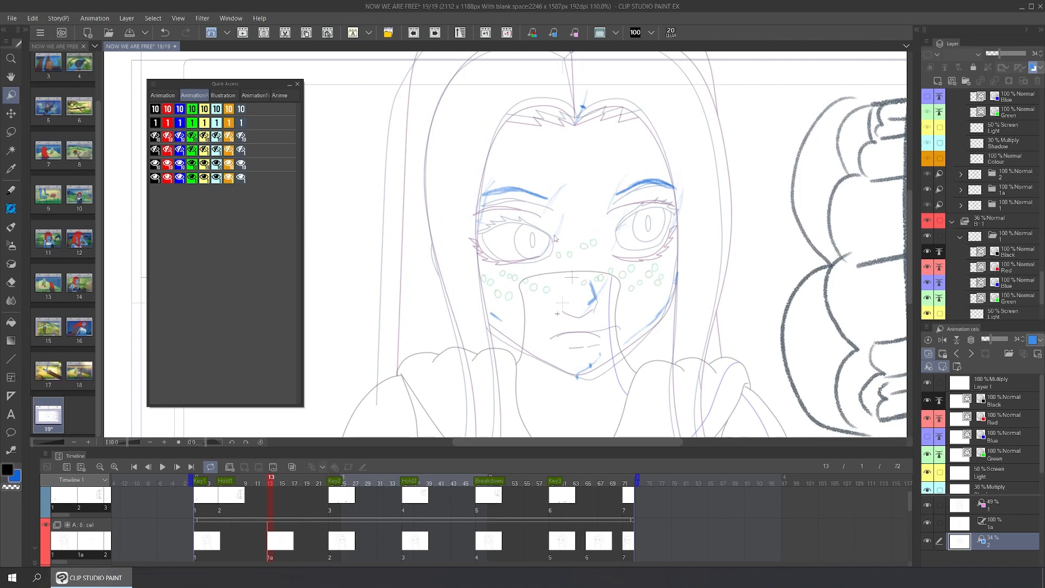
pyautogui.scroll(-5, 728, 207)
pyautogui.moveTo(405, 410); pyautogui.dragTo(380, 393)
pyautogui.moveTo(880, 425); pyautogui.dragTo(881, 424)
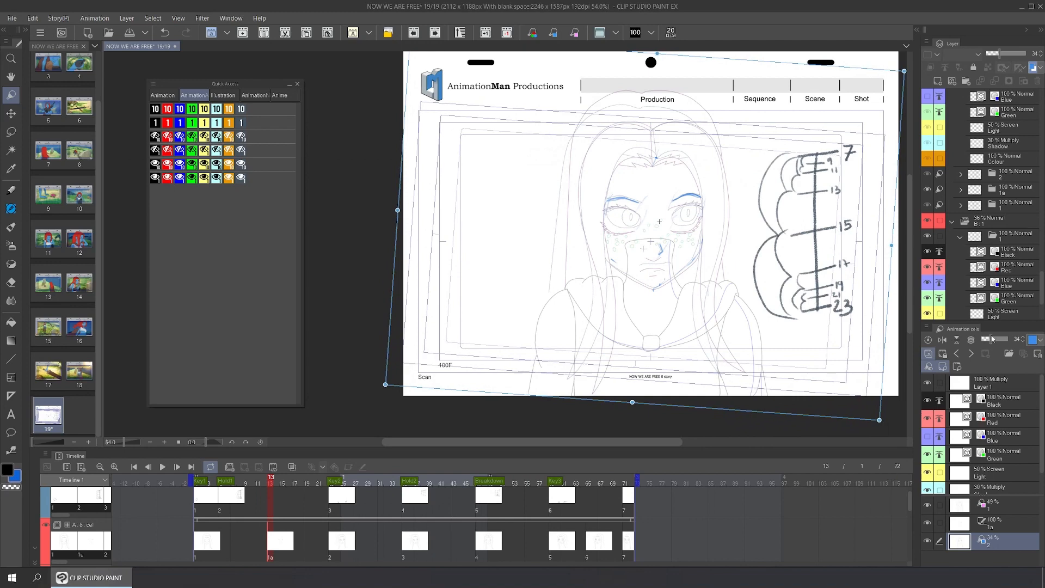
# Ink both eyebrows in black over the blue sketch on the Black layer.
pyautogui.scroll(8, 659, 220)
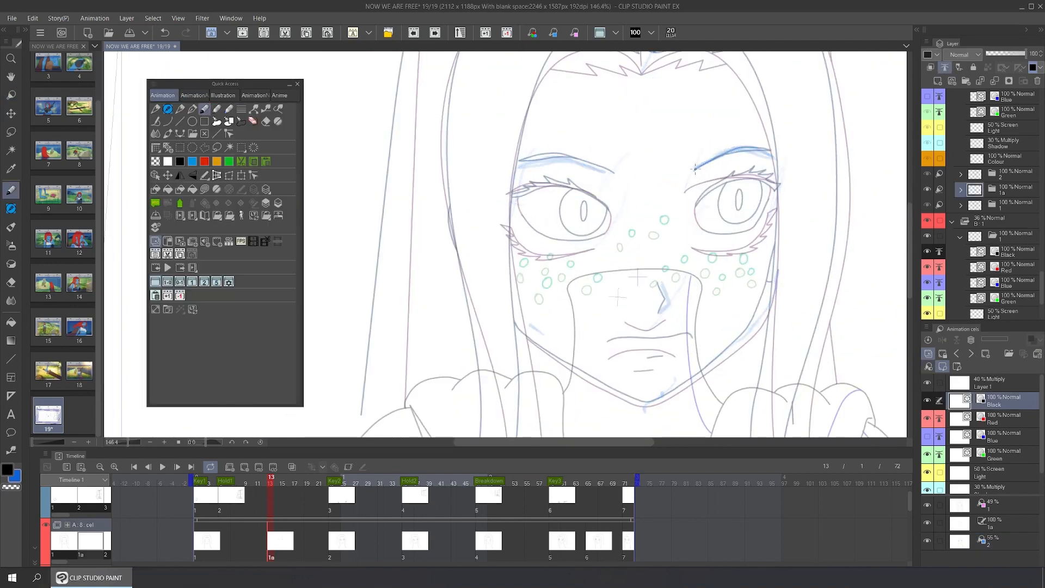
pyautogui.moveTo(694, 168)
pyautogui.mouseDown()
pyautogui.moveTo(736, 148)
pyautogui.moveTo(774, 155)
pyautogui.moveTo(723, 153)
pyautogui.mouseUp()
pyautogui.moveTo(608, 173)
pyautogui.mouseDown()
pyautogui.moveTo(562, 159)
pyautogui.moveTo(520, 164)
pyautogui.moveTo(603, 173)
pyautogui.mouseUp()
pyautogui.hotkey('ctrl', 'z')
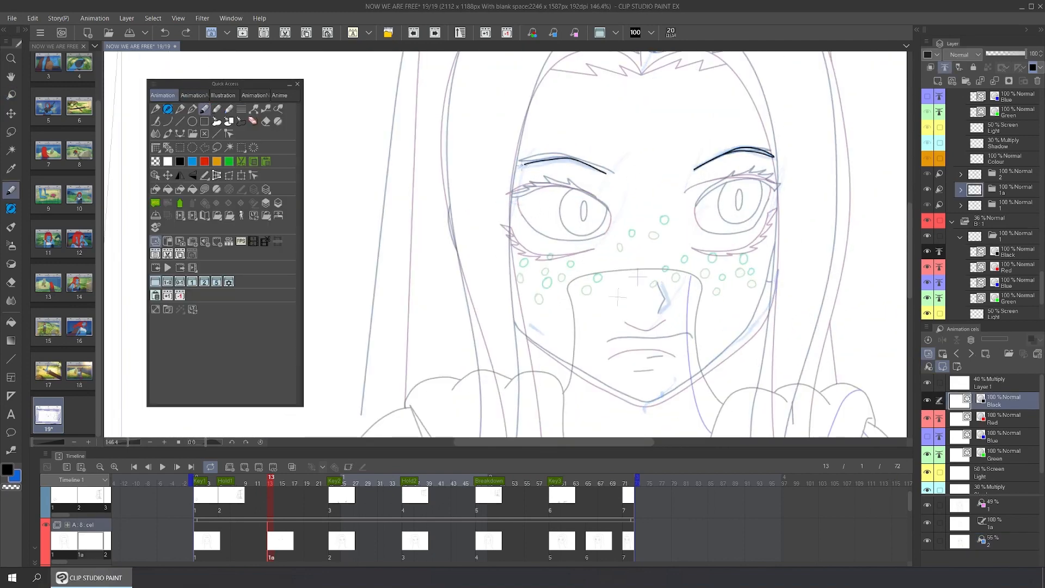
# Ink the outlines and upper lashes of both eyes on the Black layer.
pyautogui.moveTo(517, 201)
pyautogui.mouseDown()
pyautogui.moveTo(577, 191)
pyautogui.moveTo(609, 212)
pyautogui.mouseUp()
pyautogui.moveTo(606, 233)
pyautogui.mouseDown()
pyautogui.moveTo(540, 235)
pyautogui.moveTo(522, 219)
pyautogui.mouseUp()
pyautogui.hotkey('ctrl', 'z')
pyautogui.moveTo(602, 201)
pyautogui.mouseDown()
pyautogui.moveTo(581, 187)
pyautogui.moveTo(516, 198)
pyautogui.mouseUp()
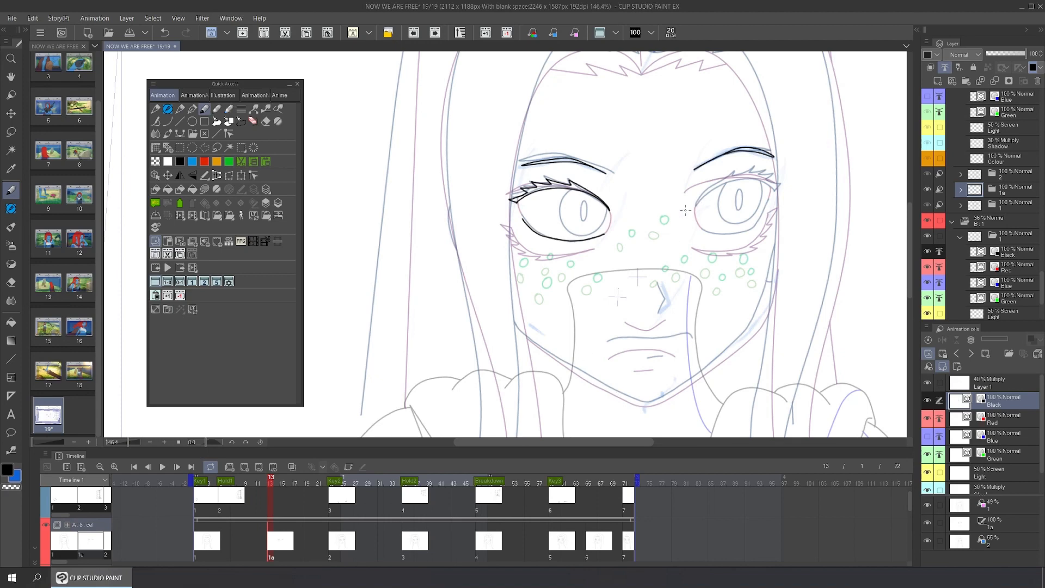
pyautogui.hotkey('ctrl', 'z')
pyautogui.moveTo(698, 207)
pyautogui.mouseDown()
pyautogui.moveTo(769, 182)
pyautogui.moveTo(714, 183)
pyautogui.moveTo(753, 168)
pyautogui.moveTo(777, 182)
pyautogui.moveTo(741, 230)
pyautogui.moveTo(700, 227)
pyautogui.mouseUp()
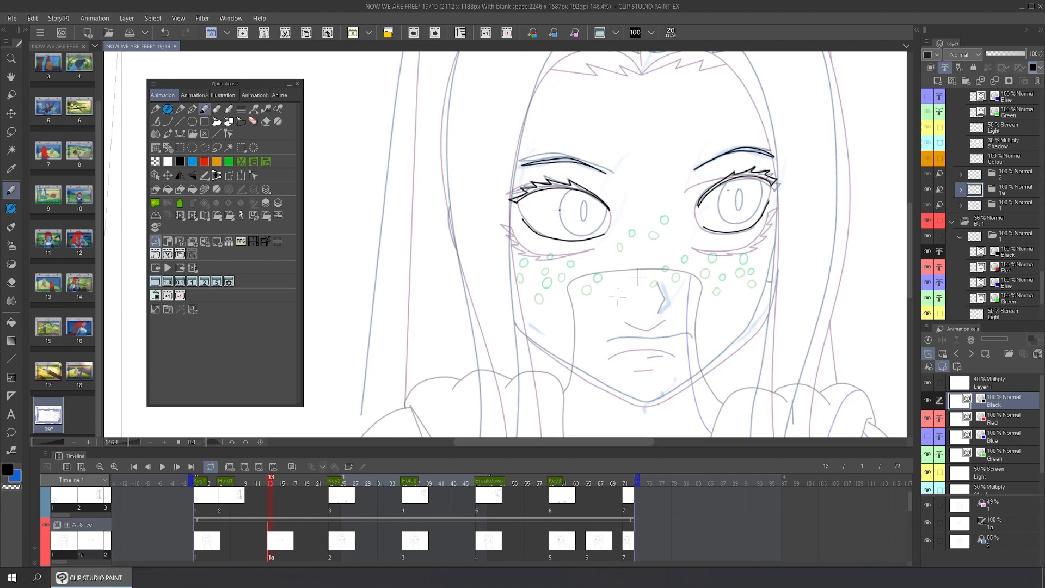
# Draw a round iris in each eye, adjusting the first one's position and size with the Object tool.
pyautogui.moveTo(542, 231)
pyautogui.mouseDown()
pyautogui.moveTo(550, 197)
pyautogui.moveTo(576, 198)
pyautogui.moveTo(584, 216)
pyautogui.moveTo(575, 239)
pyautogui.moveTo(545, 235)
pyautogui.moveTo(593, 217)
pyautogui.moveTo(527, 216)
pyautogui.mouseUp()
pyautogui.press('o')
pyautogui.click(540, 228)
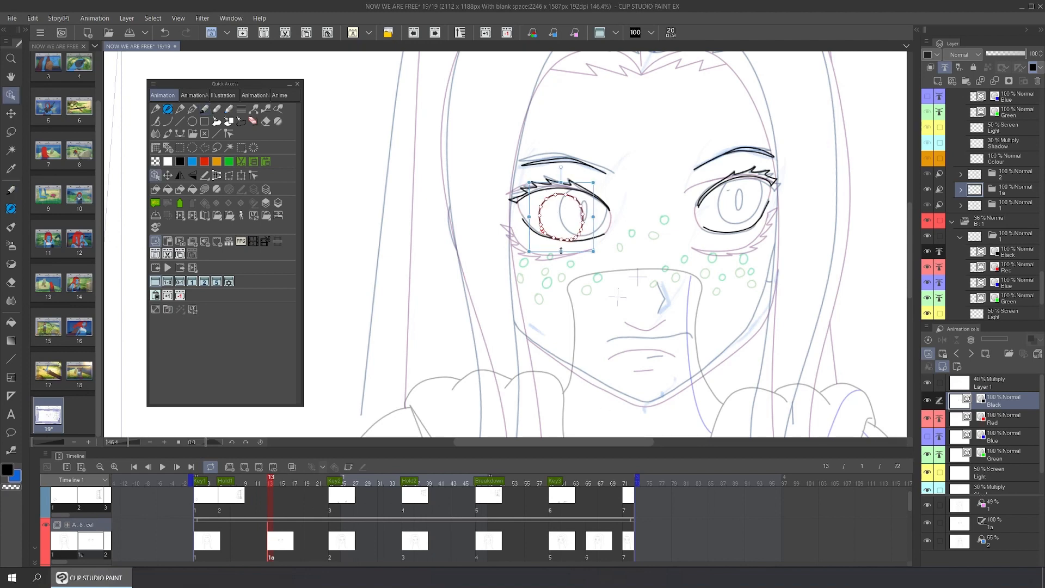
pyautogui.moveTo(594, 216); pyautogui.dragTo(575, 241)
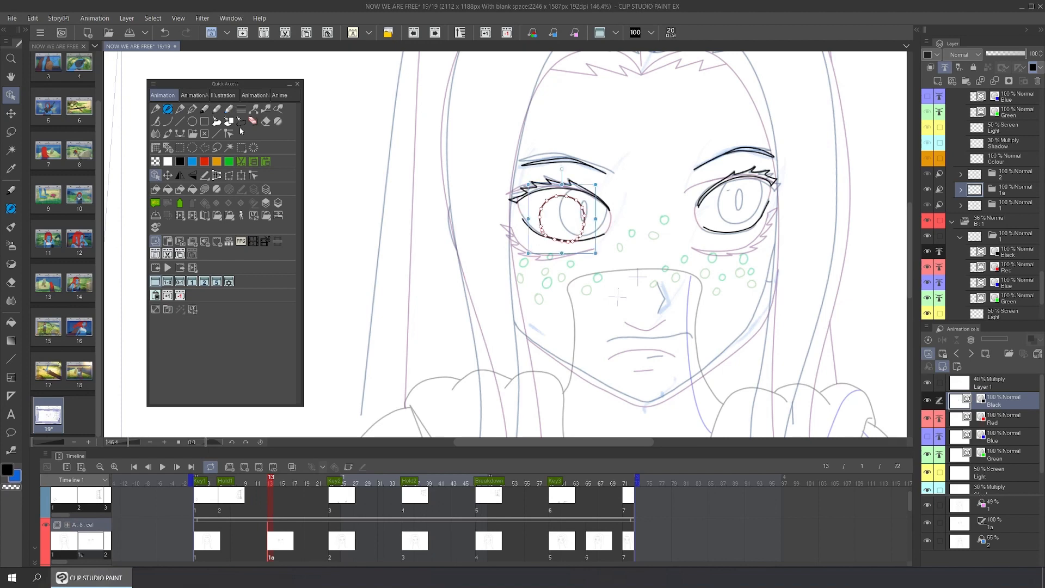
pyautogui.click(204, 108)
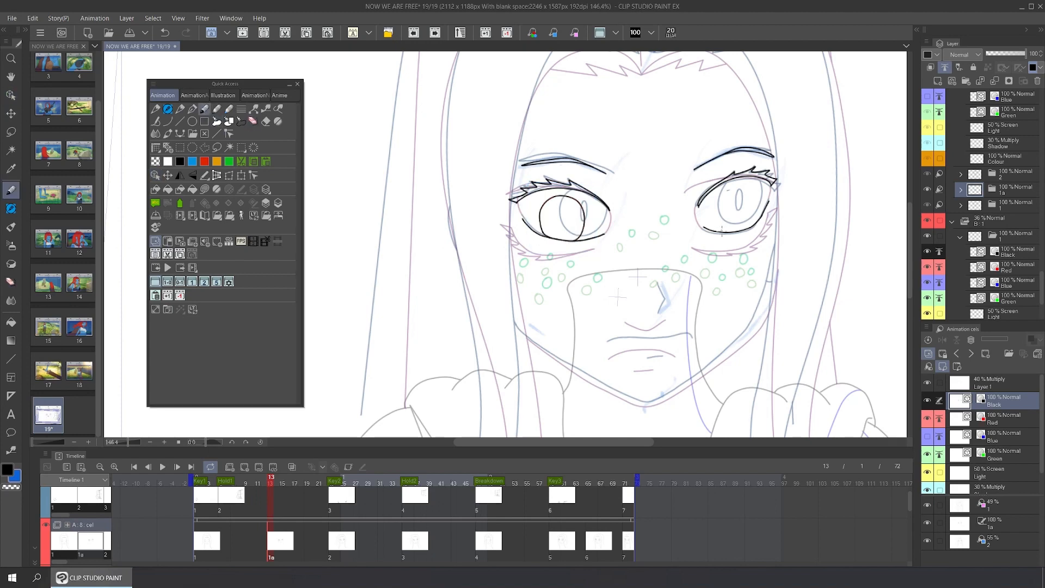
pyautogui.moveTo(721, 232)
pyautogui.mouseDown()
pyautogui.moveTo(736, 190)
pyautogui.moveTo(760, 205)
pyautogui.moveTo(734, 188)
pyautogui.moveTo(751, 230)
pyautogui.mouseUp()
pyautogui.hotkey('ctrl', 'z')
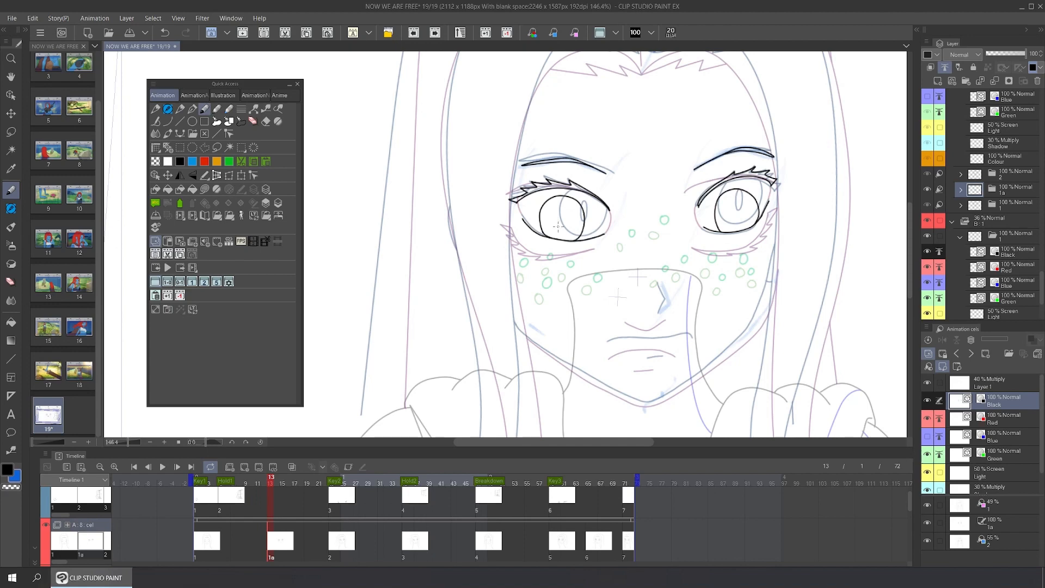
# Draw a narrow slit pupil inside each iris.
pyautogui.moveTo(560, 209); pyautogui.dragTo(560, 232)
pyautogui.hotkey('ctrl', 'z')
pyautogui.moveTo(736, 201)
pyautogui.mouseDown()
pyautogui.moveTo(733, 212)
pyautogui.moveTo(767, 214)
pyautogui.mouseUp()
# Reposition the slit pupils within both irises using the Object tool.
pyautogui.click(155, 175)
pyautogui.click(756, 219)
pyautogui.click(584, 224)
pyautogui.moveTo(595, 220); pyautogui.dragTo(567, 220)
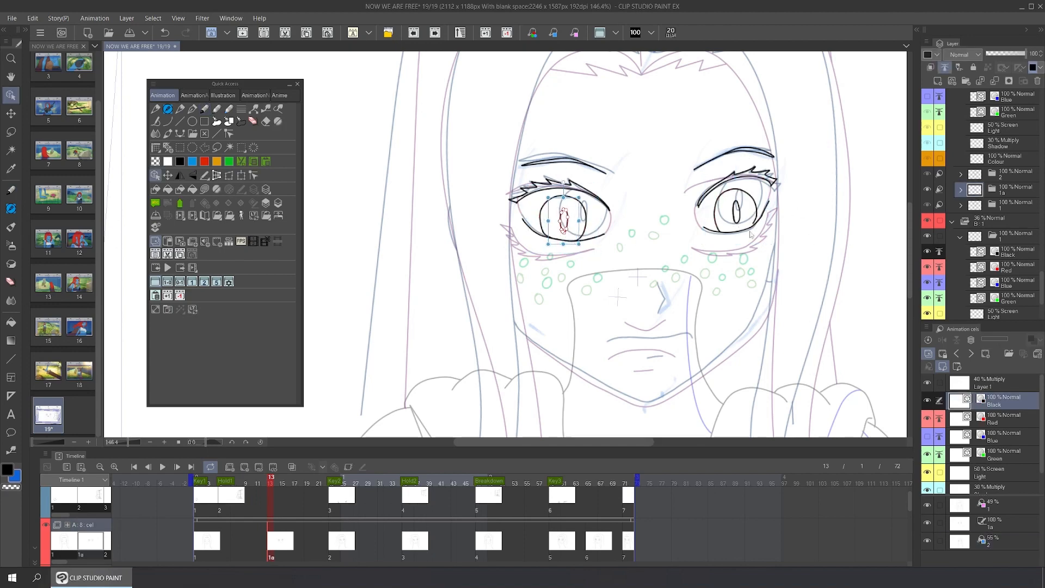
pyautogui.click(752, 224)
pyautogui.click(787, 215)
pyautogui.moveTo(738, 211); pyautogui.dragTo(736, 214)
pyautogui.moveTo(566, 220); pyautogui.dragTo(567, 222)
pyautogui.click(795, 289)
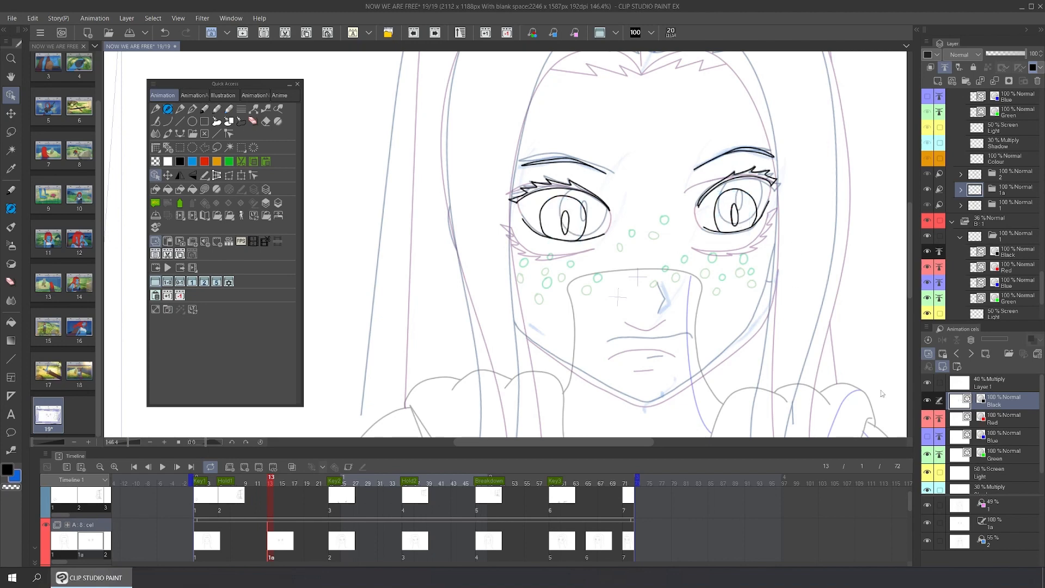
# Ink the angular side line of the nose in black over the blue sketch.
pyautogui.click(205, 109)
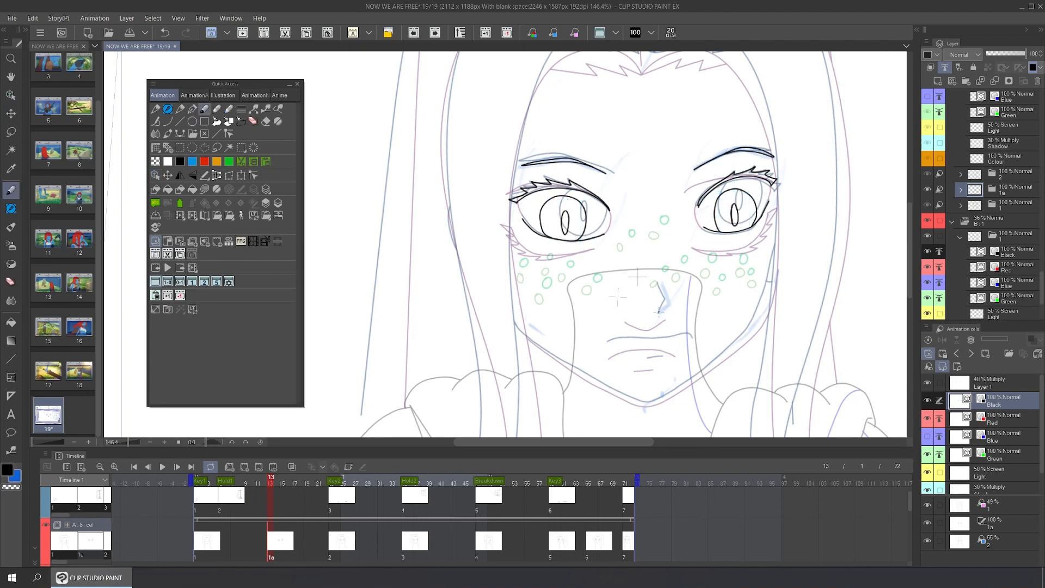
pyautogui.moveTo(657, 314)
pyautogui.mouseDown()
pyautogui.moveTo(667, 300)
pyautogui.moveTo(661, 281)
pyautogui.mouseUp()
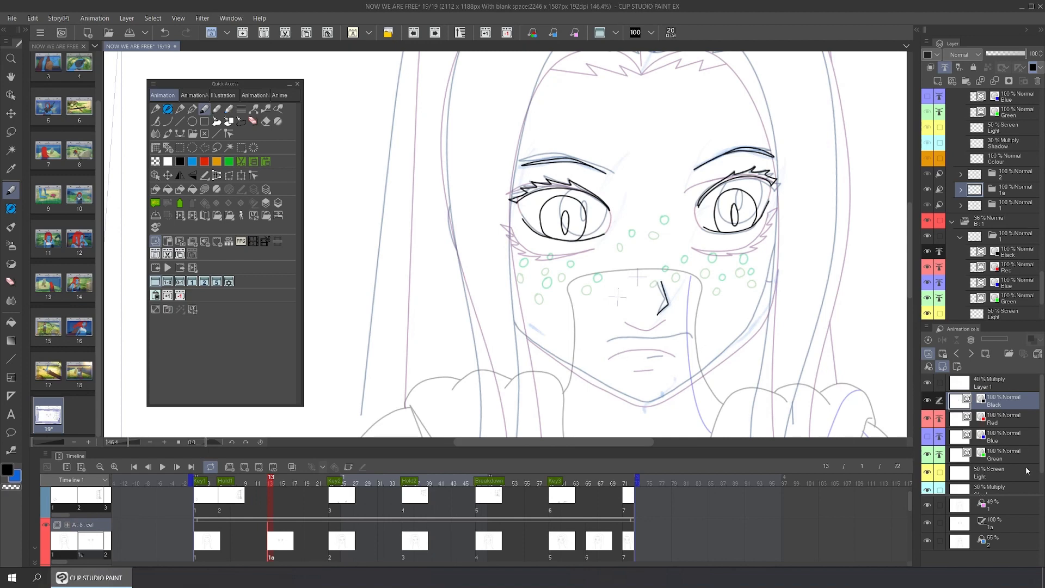
# Reset light table cel 2 to its original position and reselect the Black layer for inking.
pyautogui.click(975, 546)
pyautogui.click(928, 340)
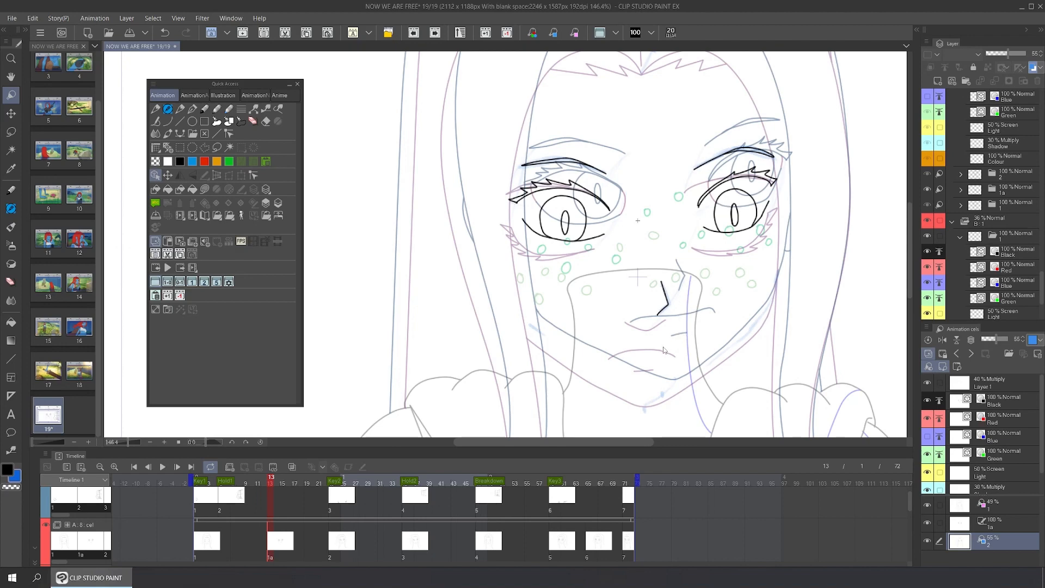
pyautogui.keyDown('ctrl'); pyautogui.keyDown('shift'); pyautogui.click(660, 305); pyautogui.keyUp('shift'); pyautogui.keyUp('ctrl')
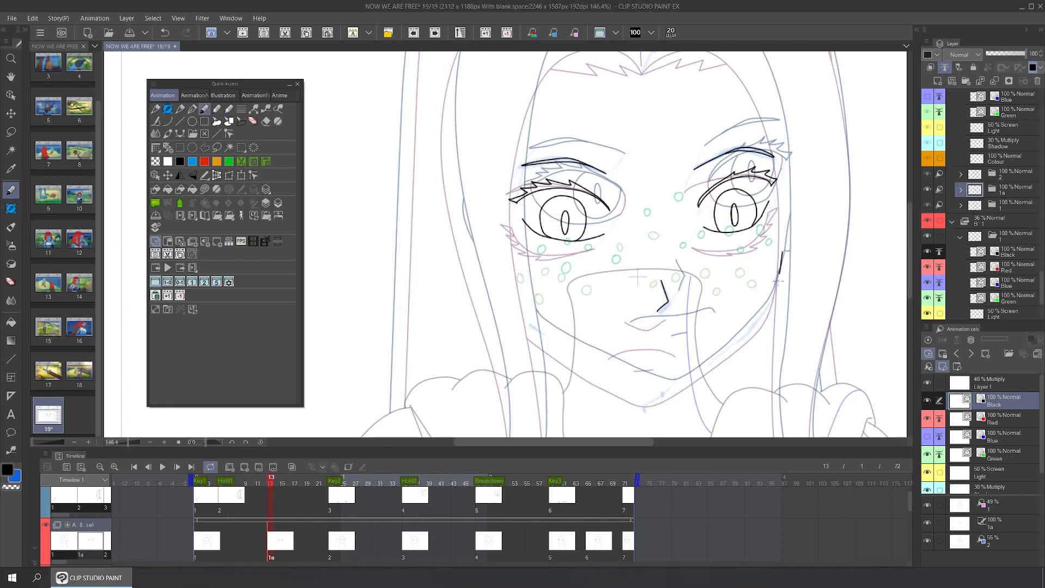
pyautogui.moveTo(777, 281)
pyautogui.mouseDown()
pyautogui.moveTo(768, 309)
pyautogui.moveTo(716, 364)
pyautogui.mouseUp()
pyautogui.hotkey('ctrl', 'z')
pyautogui.moveTo(784, 248)
pyautogui.mouseDown()
pyautogui.moveTo(762, 314)
pyautogui.moveTo(675, 381)
pyautogui.mouseUp()
pyautogui.hotkey('ctrl', 'z')
pyautogui.moveTo(783, 248); pyautogui.dragTo(775, 284)
pyautogui.hotkey('ctrl', 'z')
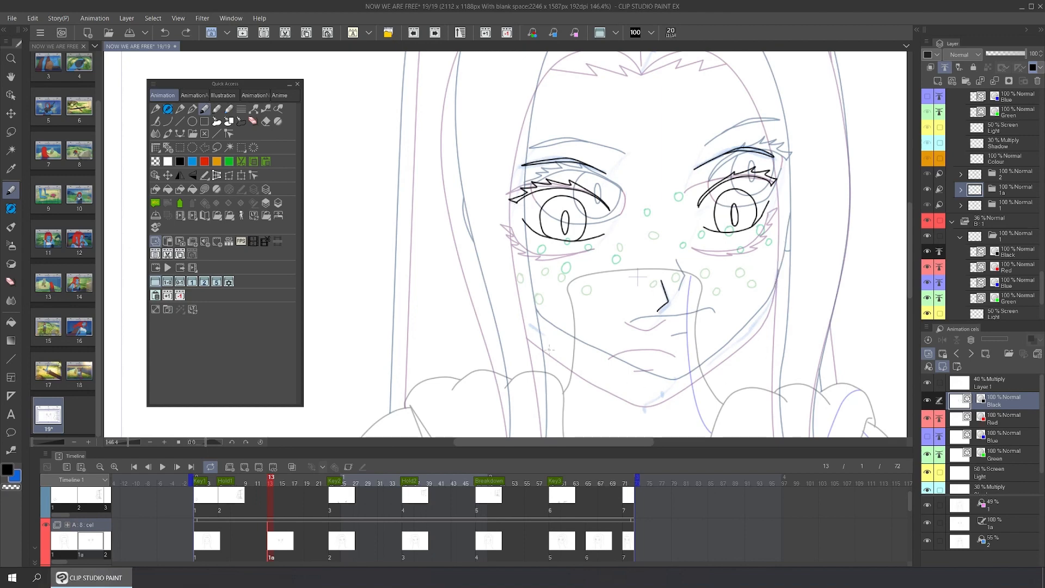
# Ink the jawline from cheek to cheek through the chin in black and narrow it slightly with the Object tool.
pyautogui.moveTo(524, 318)
pyautogui.mouseDown()
pyautogui.moveTo(634, 384)
pyautogui.moveTo(680, 386)
pyautogui.moveTo(664, 392)
pyautogui.moveTo(760, 320)
pyautogui.moveTo(783, 262)
pyautogui.mouseUp()
pyautogui.hotkey('ctrl', 'z')
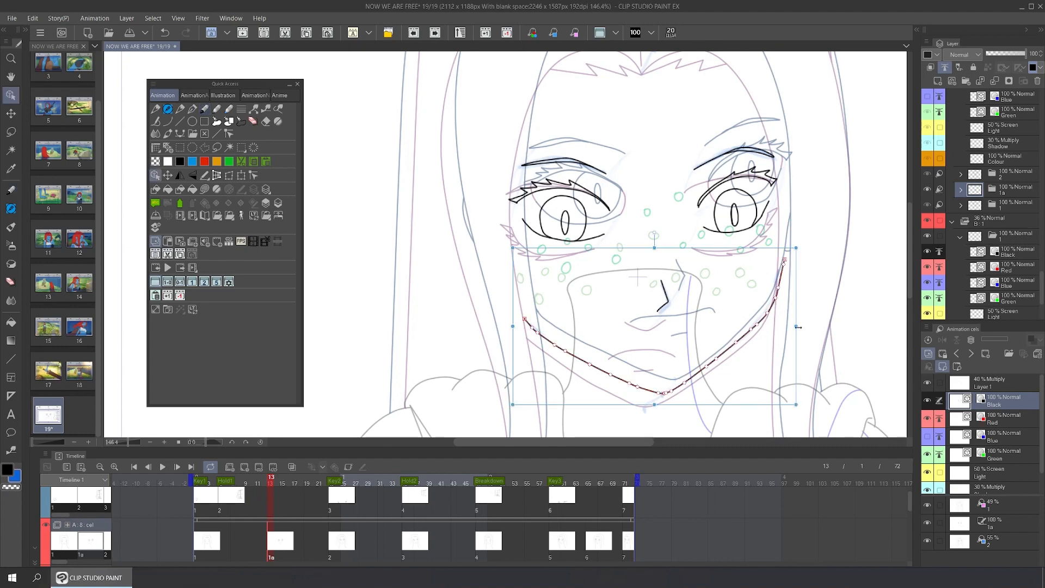
pyautogui.moveTo(798, 327); pyautogui.dragTo(794, 337)
pyautogui.click(808, 351)
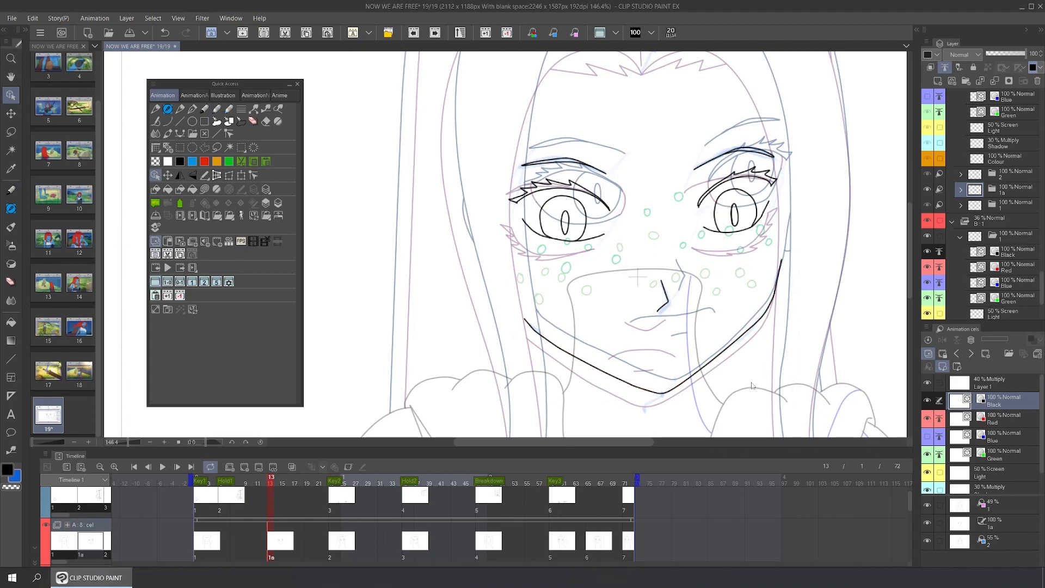
# Begin a Bezier curve hair outline, tracing from the inner parting along the forehead and down to the tip of the left front lock.
pyautogui.scroll(-5, 782, 330)
pyautogui.moveTo(746, 268); pyautogui.dragTo(659, 252)
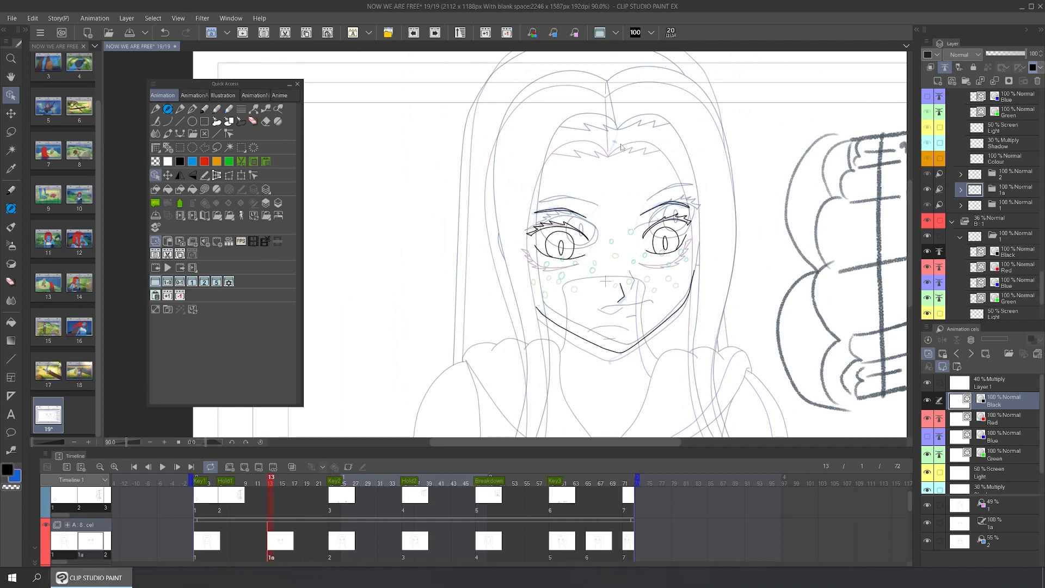
pyautogui.click(11, 359)
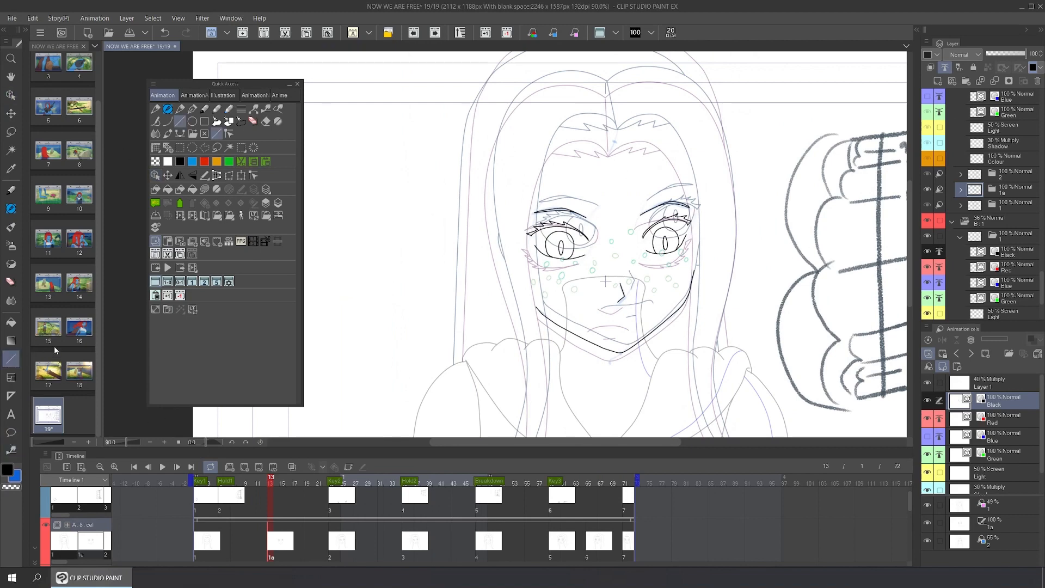
pyautogui.click(180, 133)
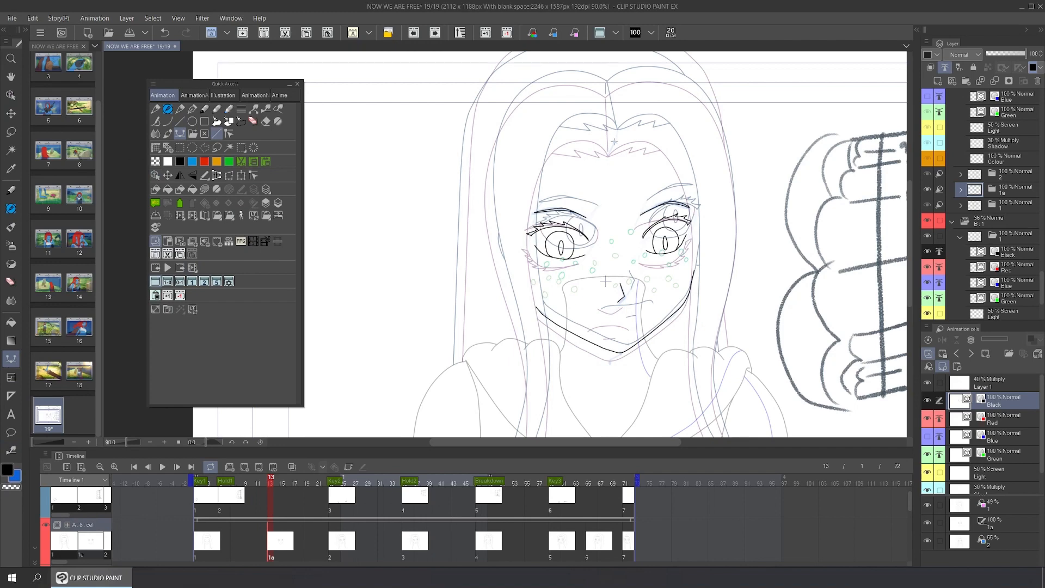
pyautogui.click(614, 141)
pyautogui.moveTo(591, 130); pyautogui.dragTo(570, 131)
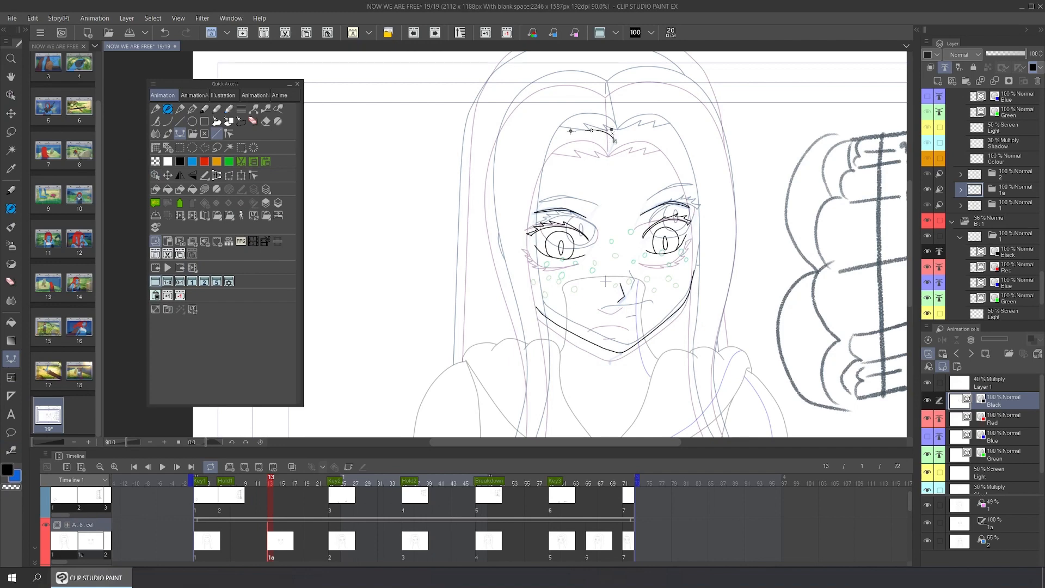
pyautogui.moveTo(536, 184); pyautogui.dragTo(522, 247)
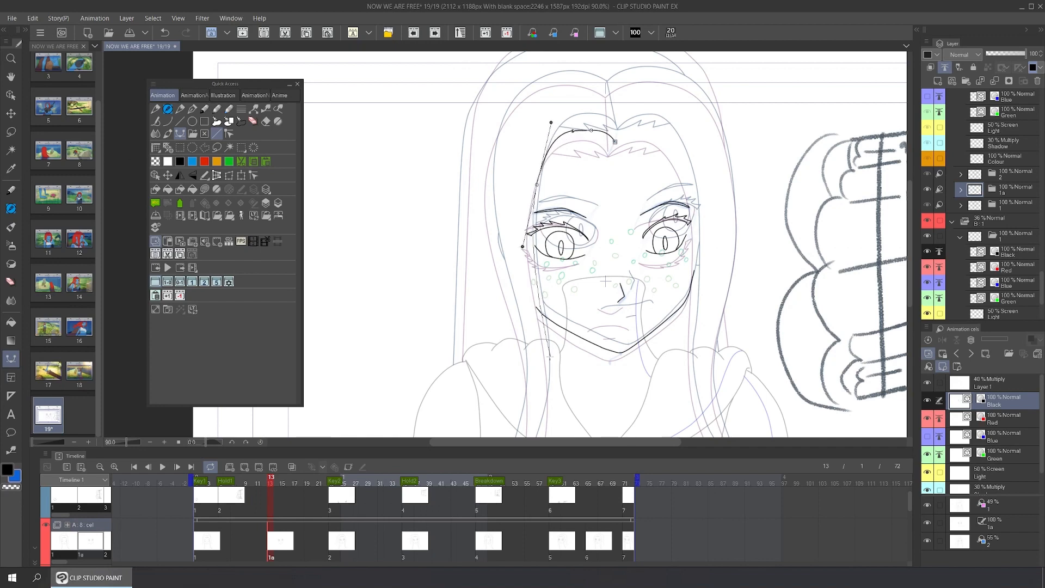
pyautogui.moveTo(548, 392); pyautogui.dragTo(545, 431)
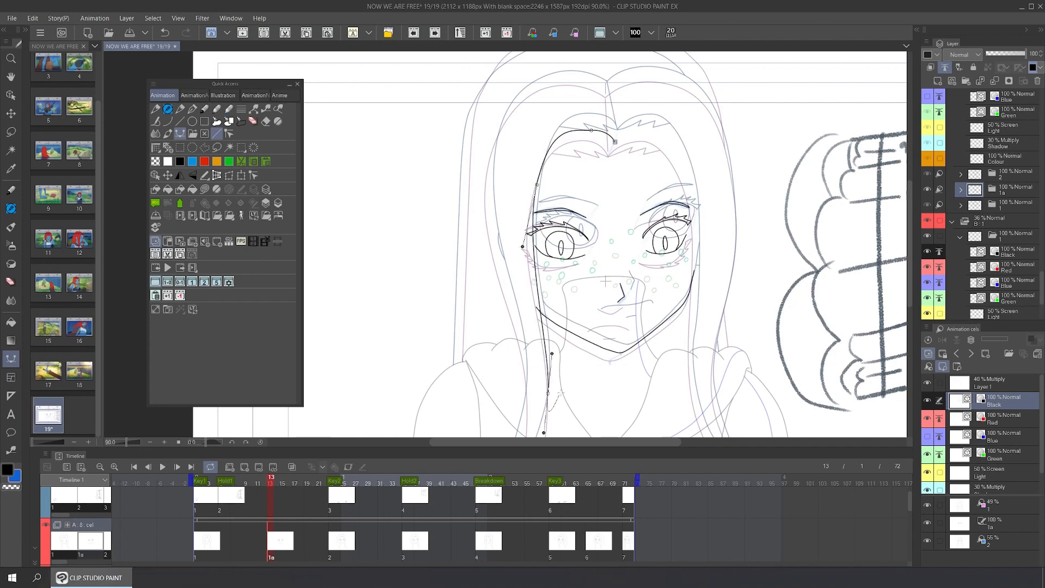
pyautogui.moveTo(591, 366); pyautogui.dragTo(609, 196)
pyautogui.moveTo(545, 313); pyautogui.dragTo(512, 368)
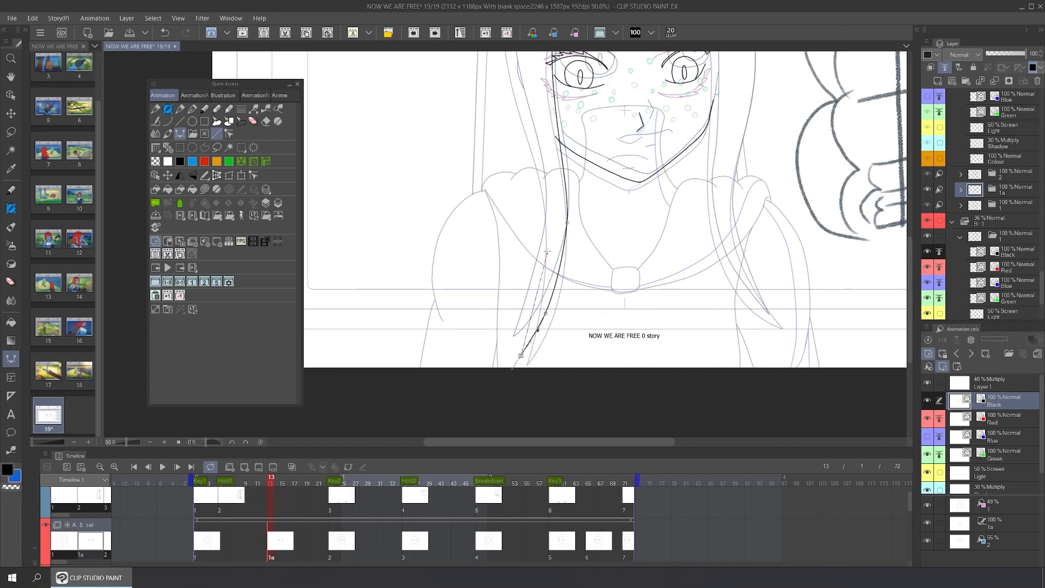
# Continue the Bezier curve up the outer edge of the left front lock to the top of the parting.
pyautogui.moveTo(547, 251); pyautogui.dragTo(549, 231)
pyautogui.moveTo(540, 171); pyautogui.dragTo(493, 341)
pyautogui.moveTo(475, 152); pyautogui.dragTo(662, 93)
pyautogui.click(585, 111)
# Carry the Bezier curve around the right front lock, down to its tip and up its inner edge, closing it at the inner parting.
pyautogui.moveTo(703, 153); pyautogui.dragTo(714, 217)
pyautogui.moveTo(706, 307); pyautogui.dragTo(694, 250)
pyautogui.moveTo(705, 349); pyautogui.dragTo(723, 391)
pyautogui.click(740, 410)
pyautogui.moveTo(688, 349); pyautogui.dragTo(675, 309)
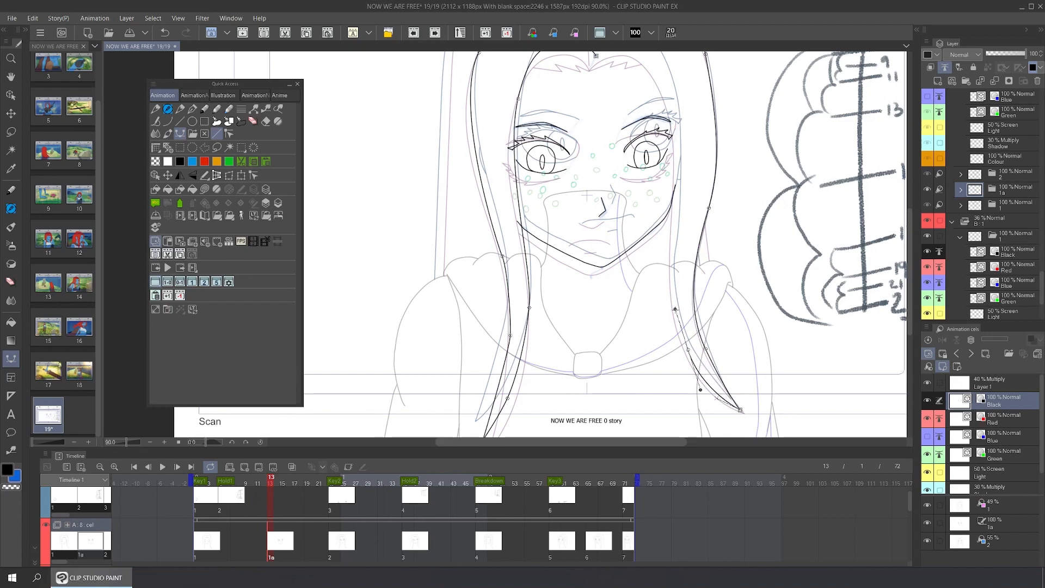
pyautogui.moveTo(672, 231); pyautogui.dragTo(674, 201)
pyautogui.moveTo(670, 97); pyautogui.dragTo(574, 126)
pyautogui.click(620, 139)
# Refine the crown and upper sides of the hair outline by adjusting its control points and handles with the Object tool.
pyautogui.press('o')
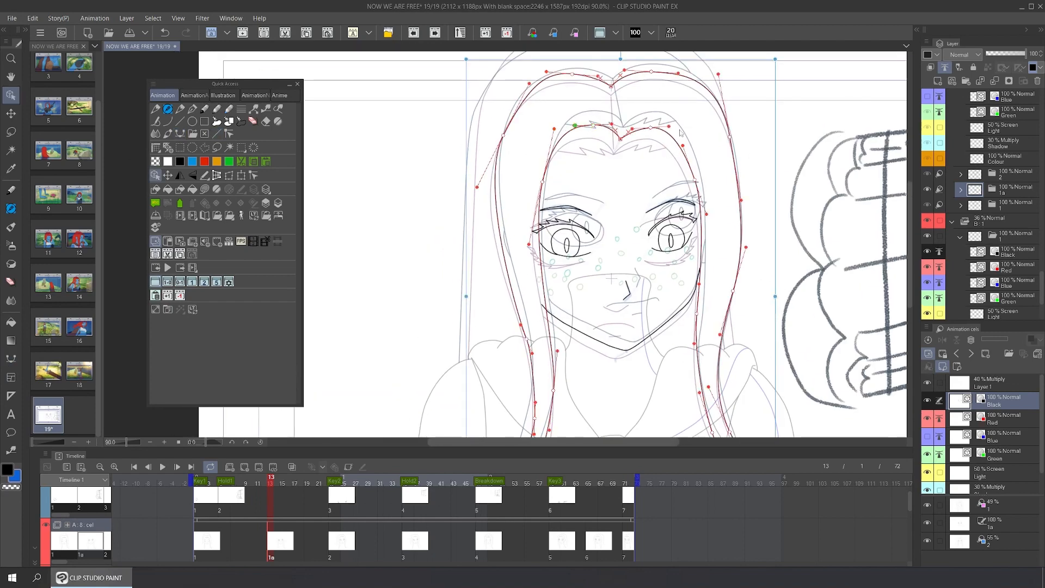
pyautogui.moveTo(669, 126); pyautogui.dragTo(672, 127)
pyautogui.moveTo(477, 186); pyautogui.dragTo(480, 212)
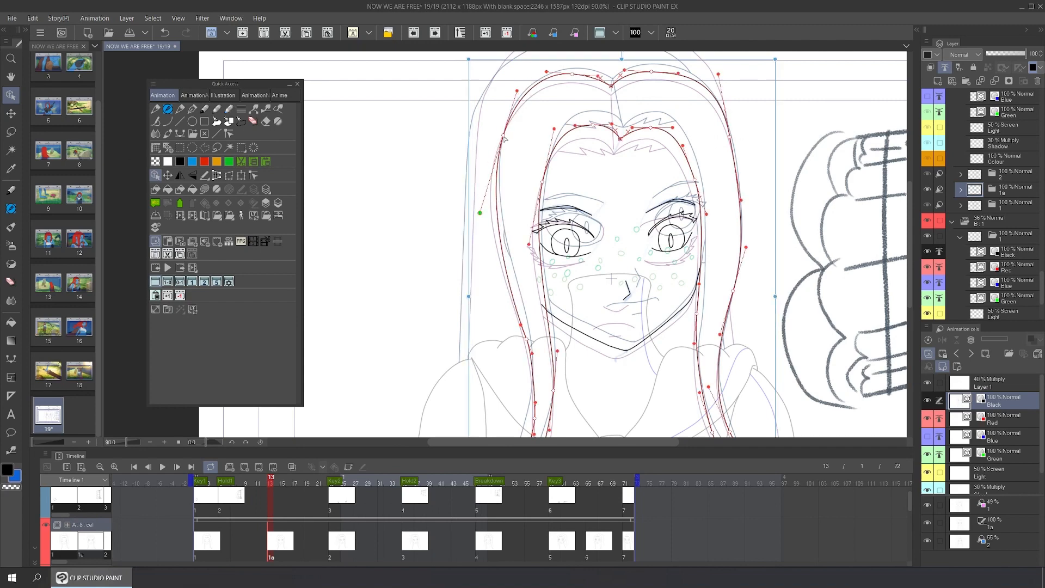
pyautogui.moveTo(503, 135); pyautogui.dragTo(502, 136)
pyautogui.moveTo(546, 72); pyautogui.dragTo(544, 75)
pyautogui.moveTo(730, 137); pyautogui.dragTo(732, 148)
pyautogui.moveTo(721, 84); pyautogui.dragTo(722, 85)
pyautogui.moveTo(678, 73); pyautogui.dragTo(677, 71)
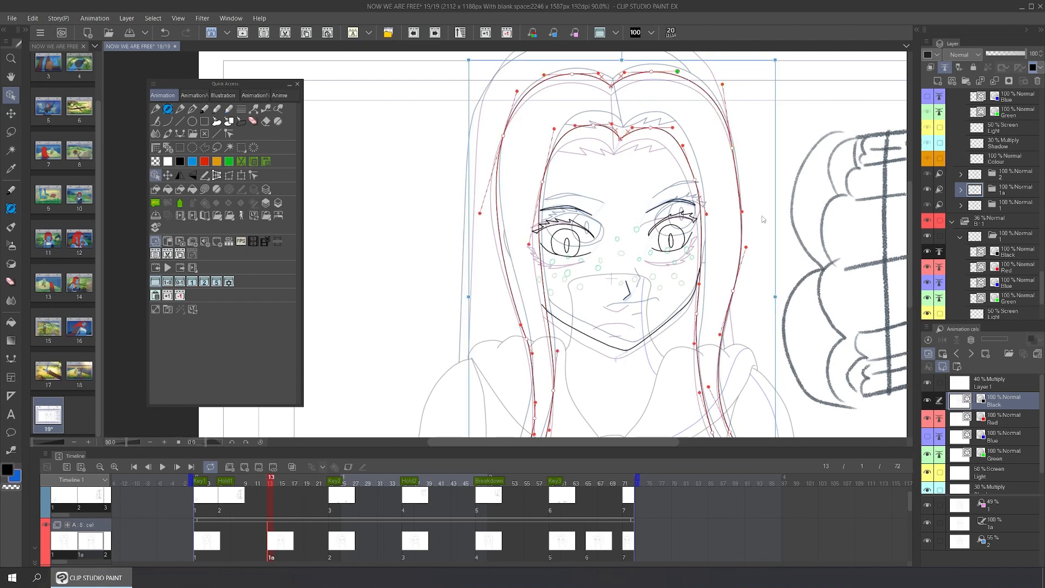
# Refine the lower parts of both front locks through their curve handles, and deselect the outline with the Black layer active.
pyautogui.moveTo(763, 220); pyautogui.dragTo(762, 107)
pyautogui.moveTo(729, 320); pyautogui.dragTo(730, 320)
pyautogui.moveTo(698, 280); pyautogui.dragTo(692, 272)
pyautogui.moveTo(533, 306); pyautogui.dragTo(529, 330)
pyautogui.moveTo(531, 241); pyautogui.dragTo(534, 260)
pyautogui.moveTo(478, 101); pyautogui.dragTo(480, 93)
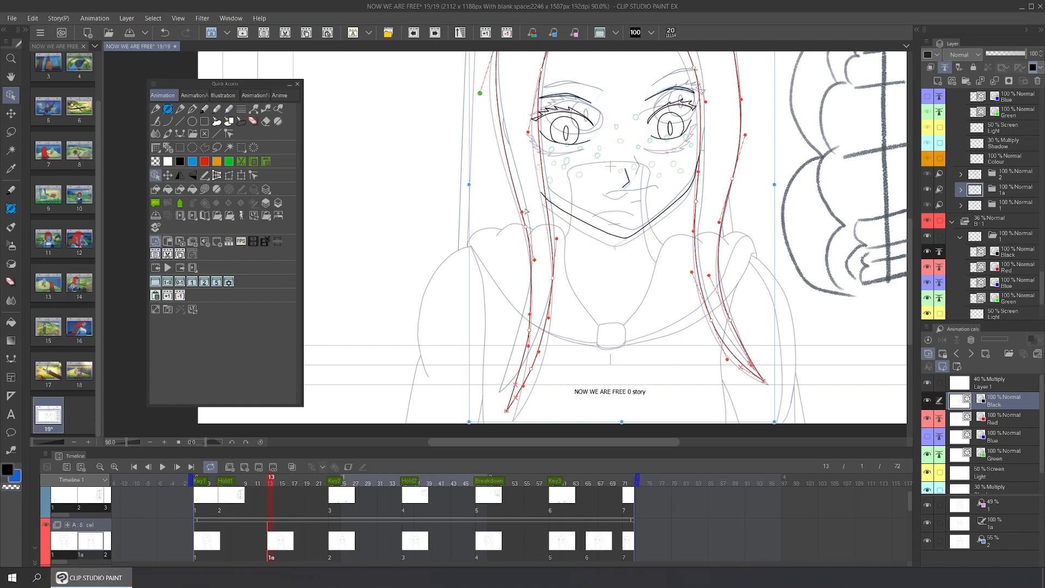
pyautogui.moveTo(525, 211); pyautogui.dragTo(517, 186)
pyautogui.click(671, 324)
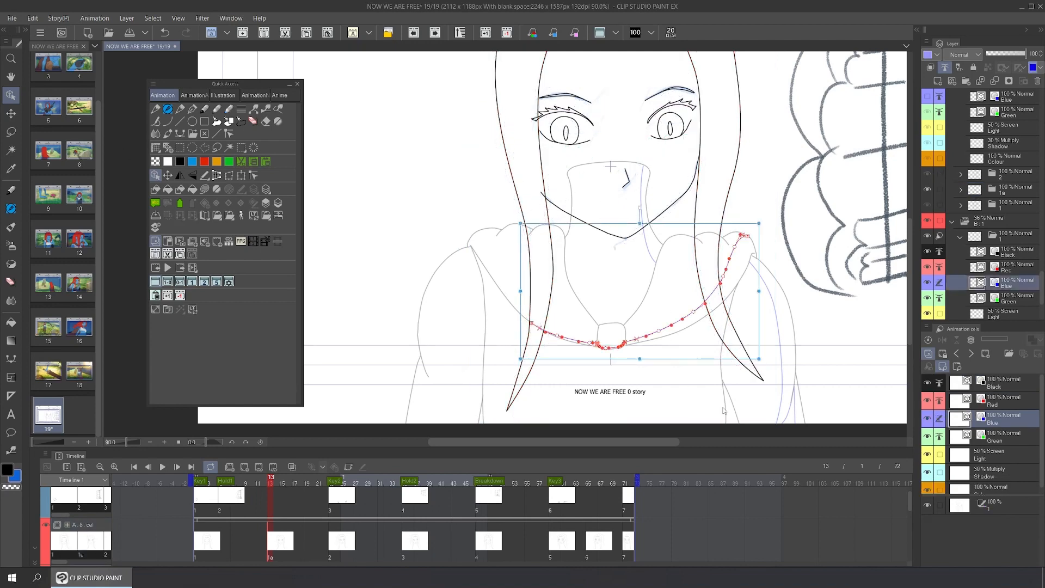
pyautogui.click(808, 358)
pyautogui.click(760, 377)
pyautogui.click(822, 351)
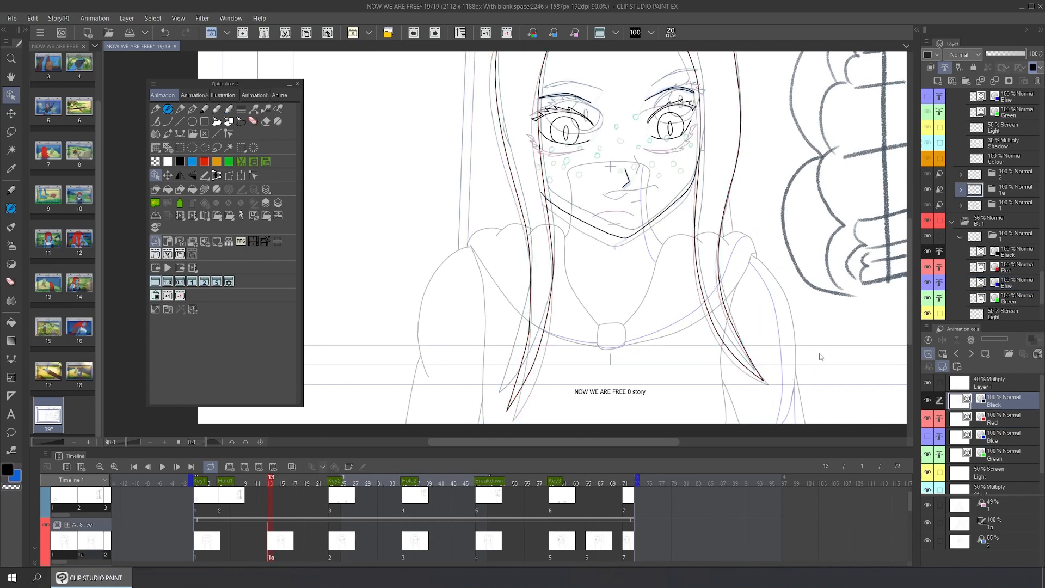
# Ink the closed mouth line and the short lower lip line on the Black layer with the pen.
pyautogui.moveTo(909, 315); pyautogui.dragTo(909, 291)
pyautogui.scroll(2, 643, 254)
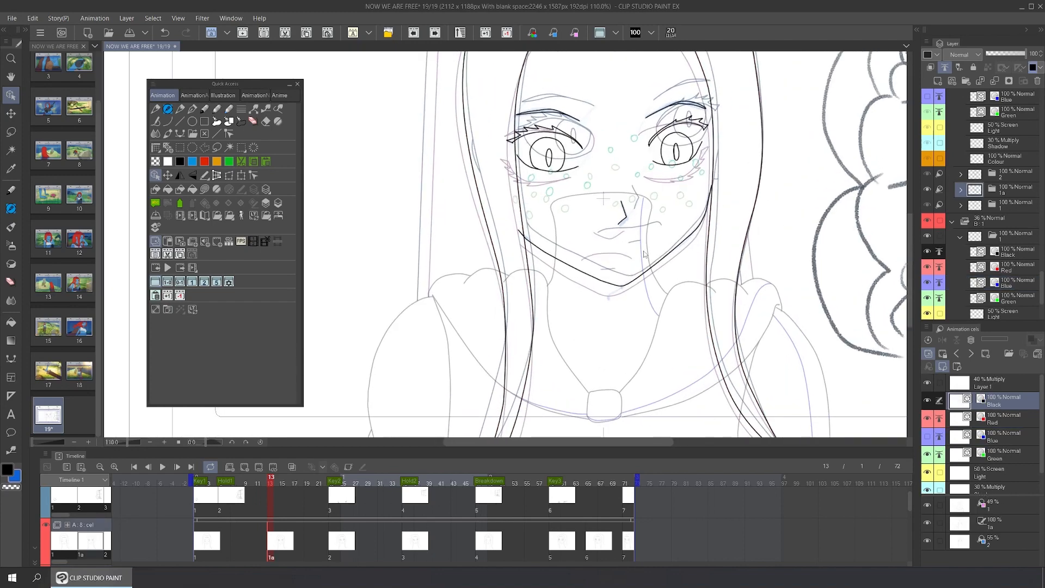
pyautogui.press('p')
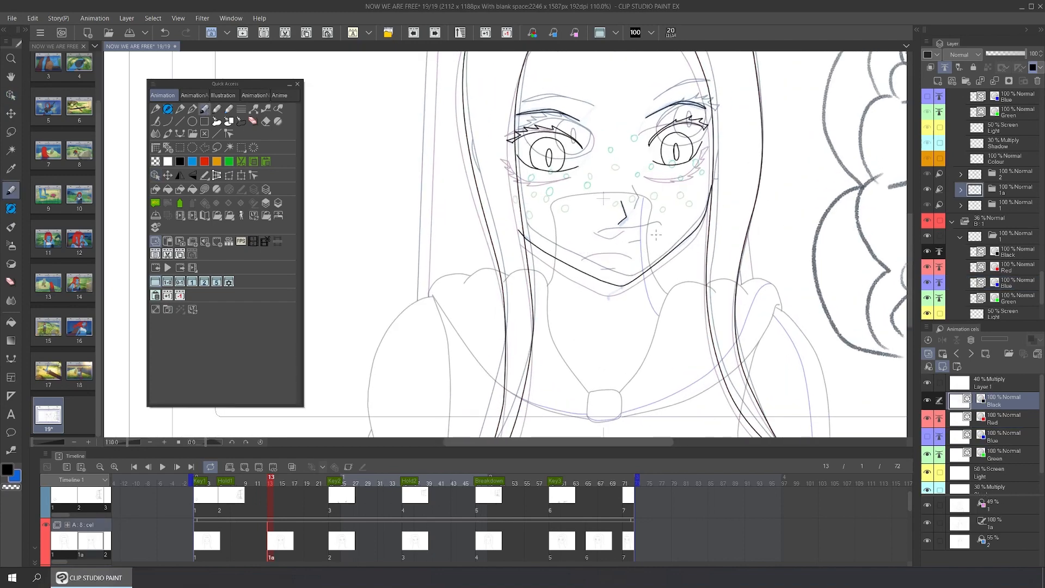
pyautogui.hotkey('alt', ']')
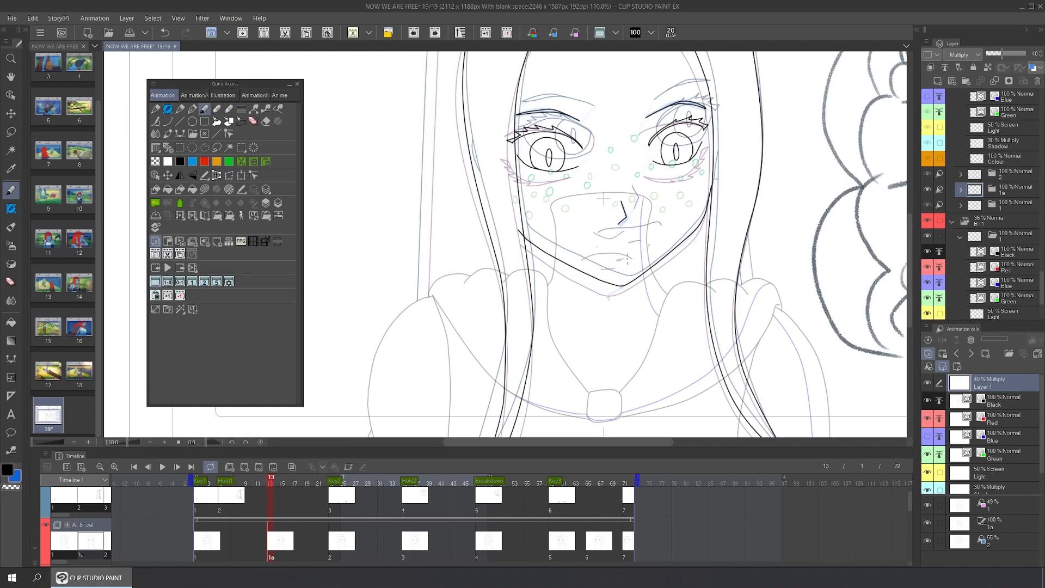
pyautogui.hotkey('alt', '[')
pyautogui.moveTo(593, 248)
pyautogui.mouseDown()
pyautogui.moveTo(636, 238)
pyautogui.moveTo(614, 245)
pyautogui.mouseUp()
pyautogui.hotkey('ctrl', 'z')
# Toggle the light table off and on to compare the inked face with the reference cels.
pyautogui.click(928, 354)
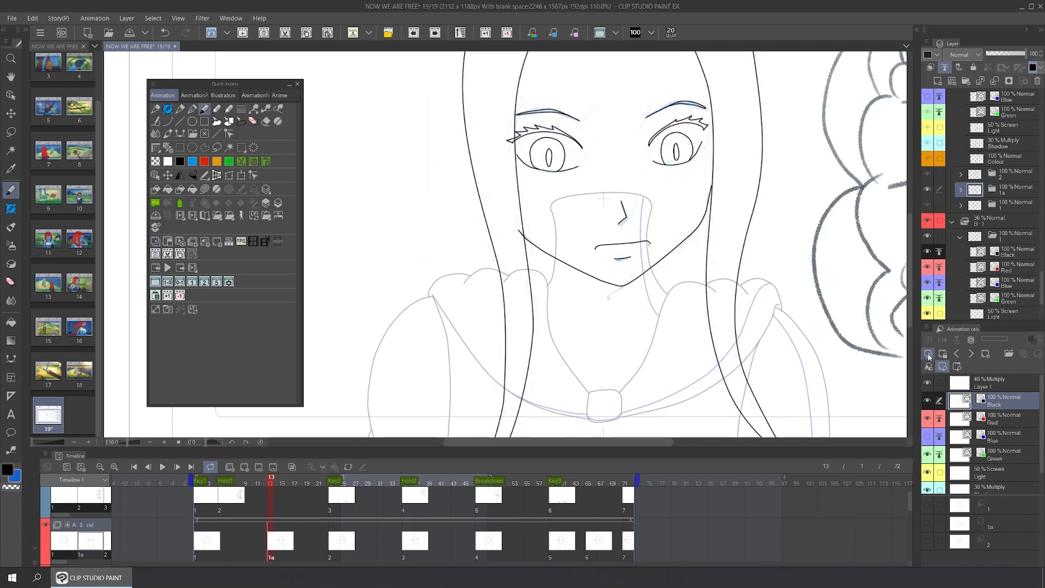
pyautogui.click(928, 354)
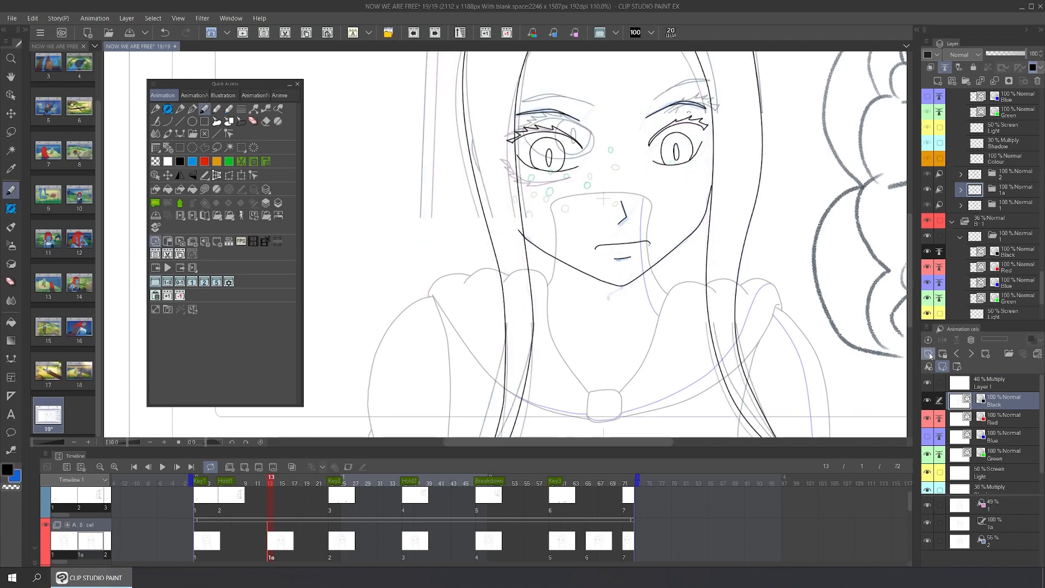
pyautogui.click(928, 353)
pyautogui.click(929, 354)
pyautogui.click(929, 354)
pyautogui.click(929, 354)
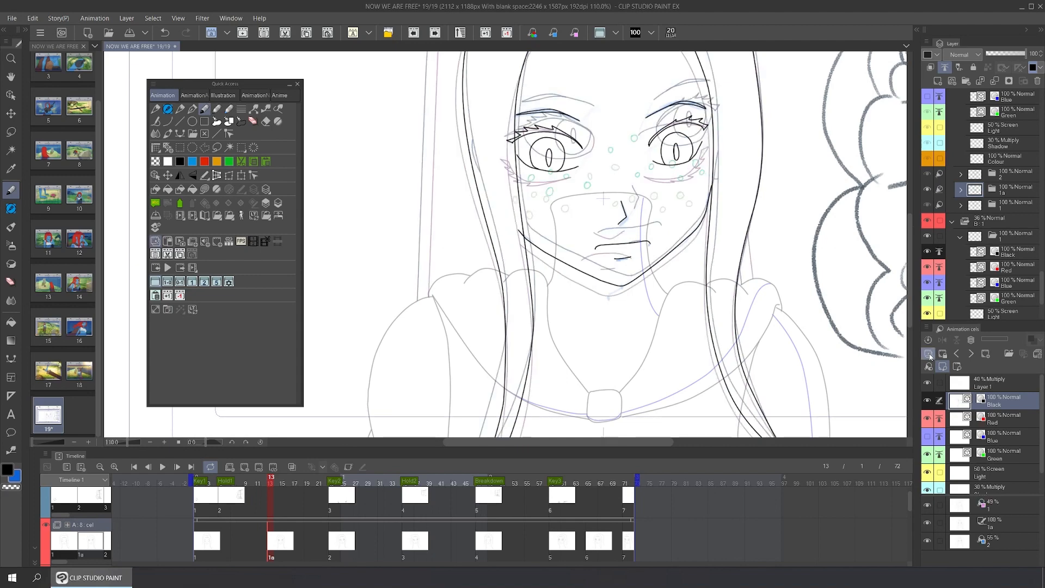
# Ink the outer back hair outline over the top of the head and down the left side to the shoulder.
pyautogui.scroll(5, 814, 200)
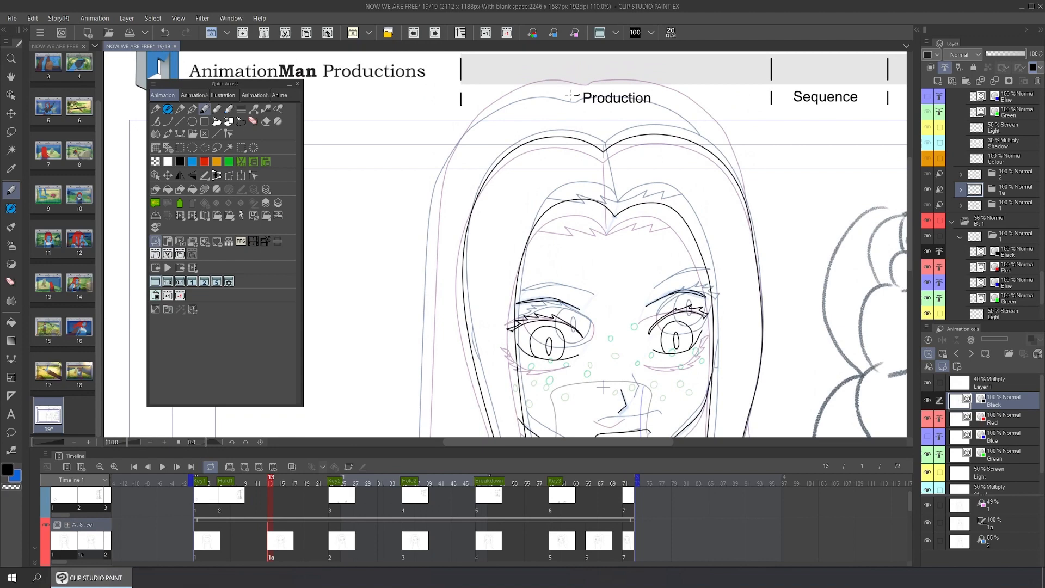
pyautogui.moveTo(518, 96)
pyautogui.mouseDown()
pyautogui.moveTo(477, 117)
pyautogui.moveTo(444, 165)
pyautogui.mouseUp()
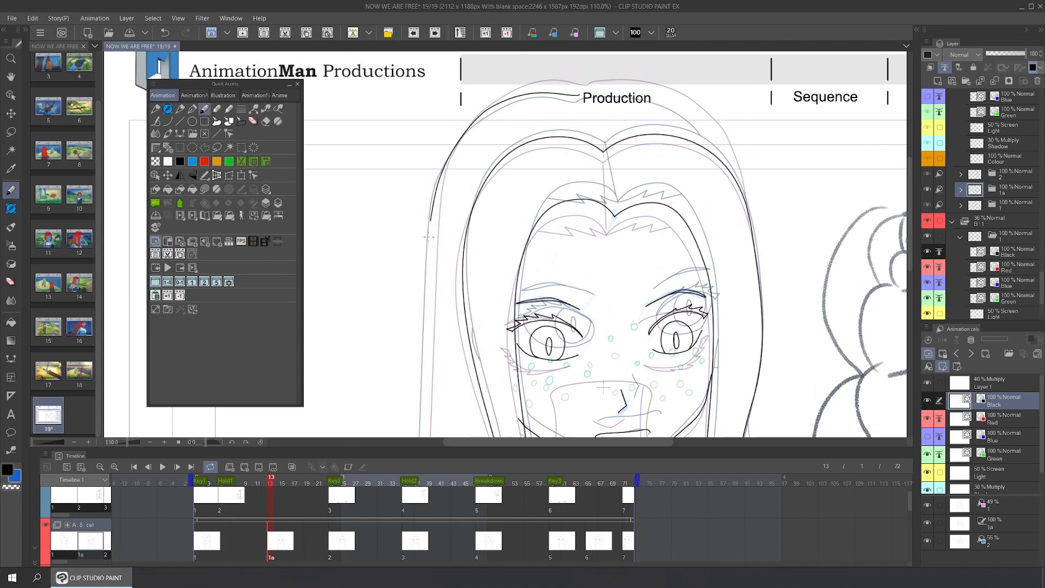
pyautogui.moveTo(428, 237); pyautogui.dragTo(428, 309)
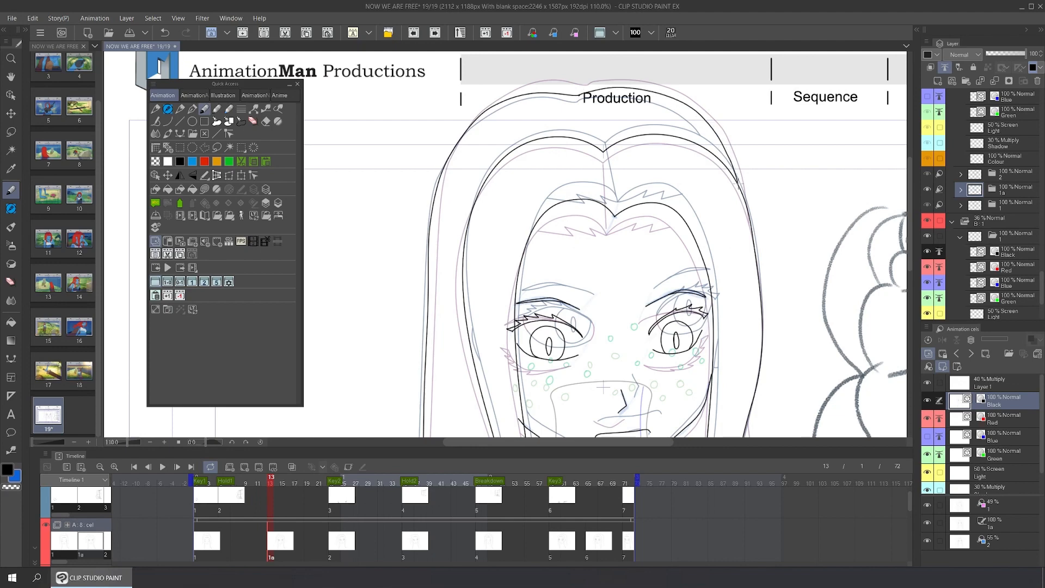
pyautogui.scroll(-5, 754, 186)
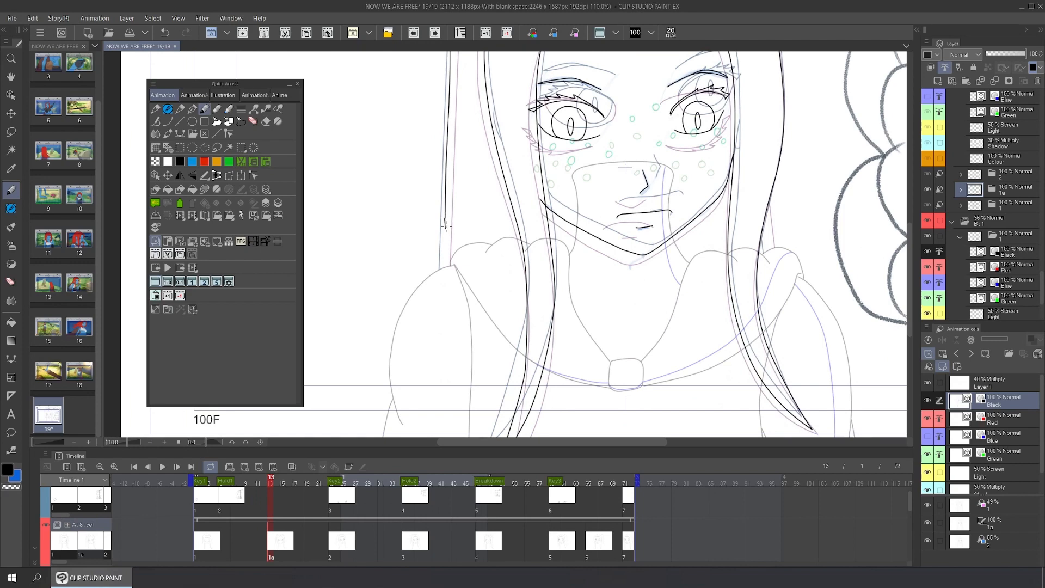
pyautogui.moveTo(446, 225); pyautogui.dragTo(445, 262)
# Try to correct the left back hair line with the Pinch vector line tool.
pyautogui.click(278, 110)
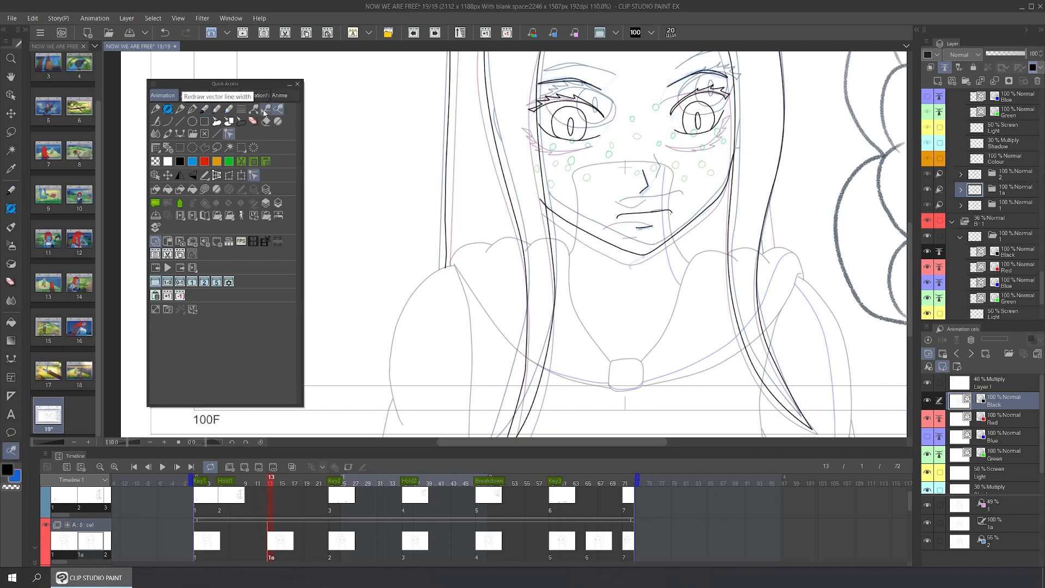
pyautogui.click(230, 134)
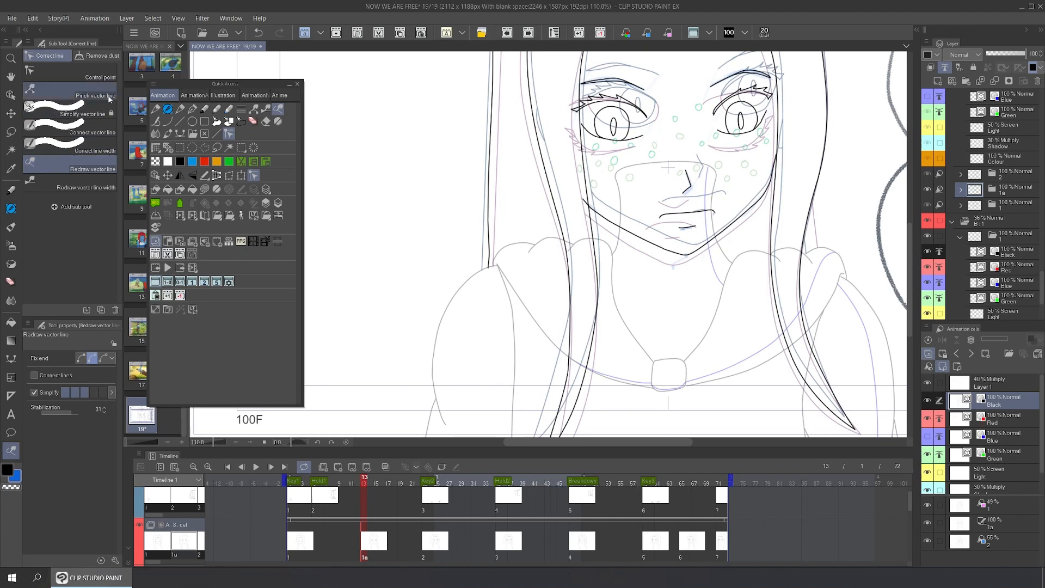
pyautogui.click(100, 97)
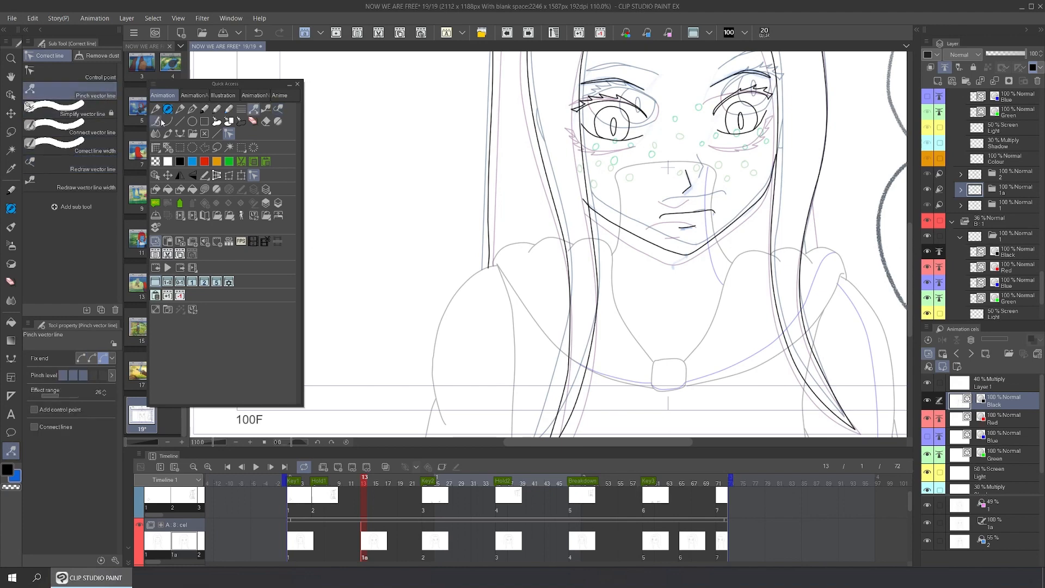
pyautogui.moveTo(488, 212); pyautogui.dragTo(490, 210)
pyautogui.hotkey('ctrl', 'z')
pyautogui.click(25, 29)
# Ink the jagged zigzag strands under the hairline on both sides of the inner parting in black.
pyautogui.moveTo(597, 268); pyautogui.dragTo(546, 470)
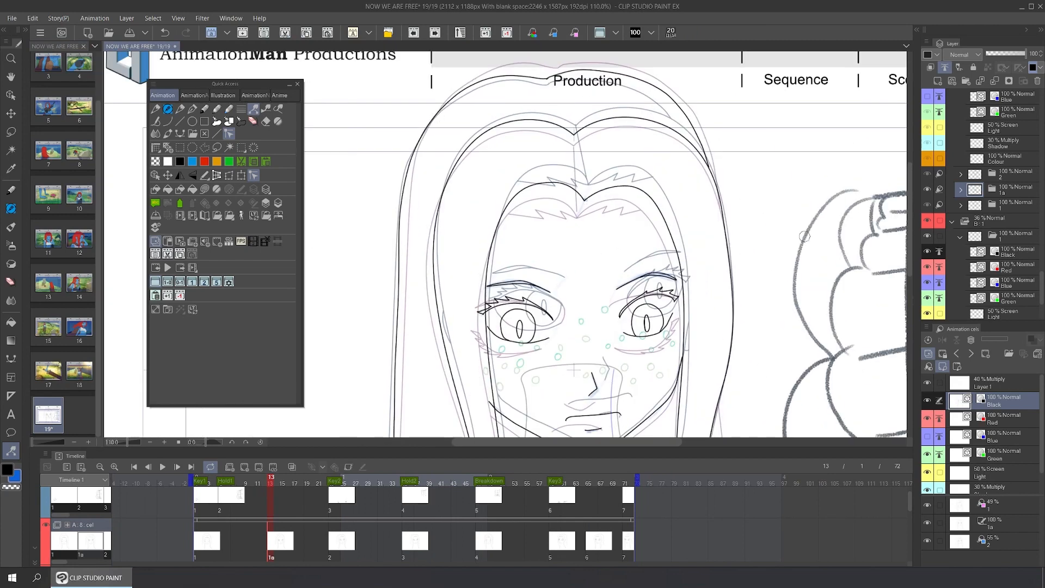
pyautogui.moveTo(608, 160); pyautogui.dragTo(569, 174)
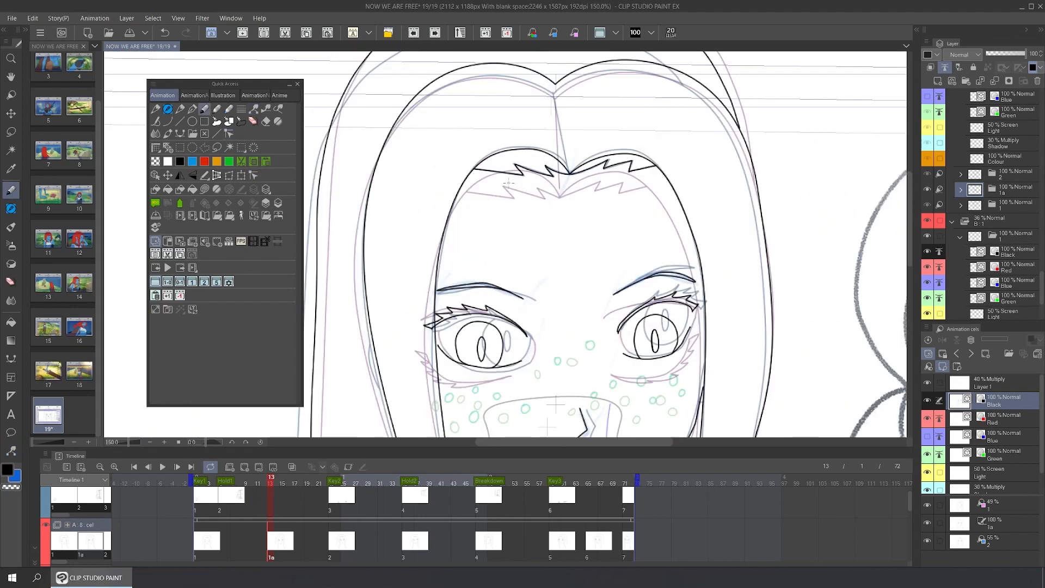
# Draw green freckles on the left cheek and beside the nose bridge on the Green layer, following the reference cels.
pyautogui.moveTo(909, 257); pyautogui.dragTo(908, 303)
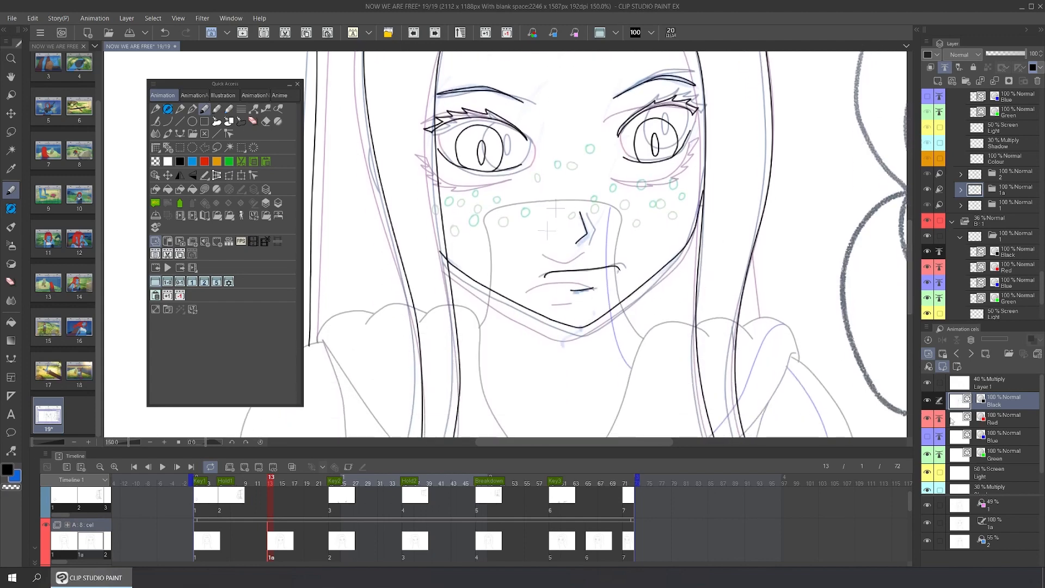
pyautogui.click(990, 540)
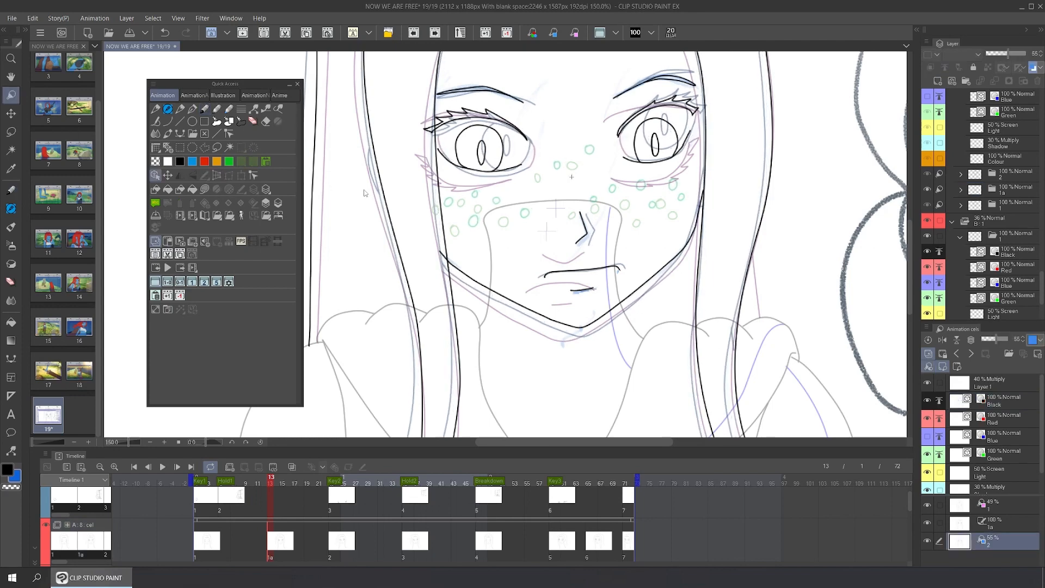
pyautogui.click(1013, 455)
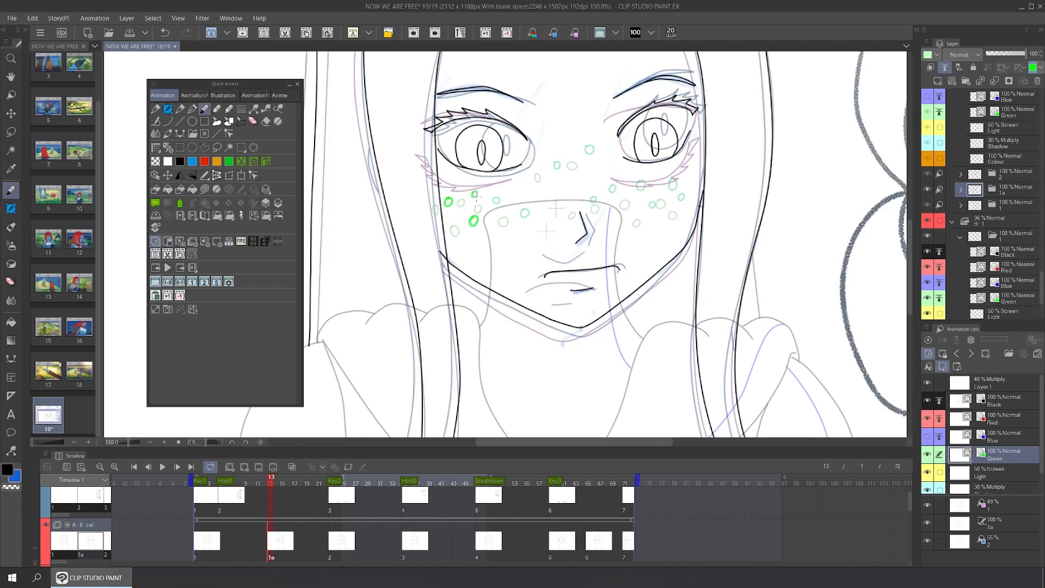
pyautogui.moveTo(522, 208); pyautogui.dragTo(521, 210)
# Shift light table reference cels 1 and 2 sideways to realign them for placing the remaining freckles.
pyautogui.click(997, 505)
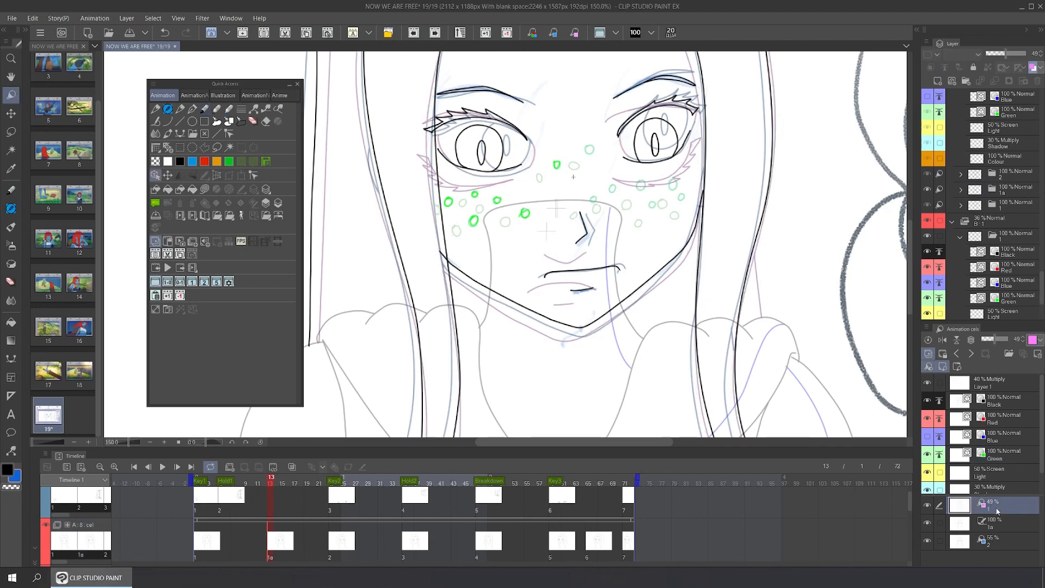
pyautogui.press('ctrl')
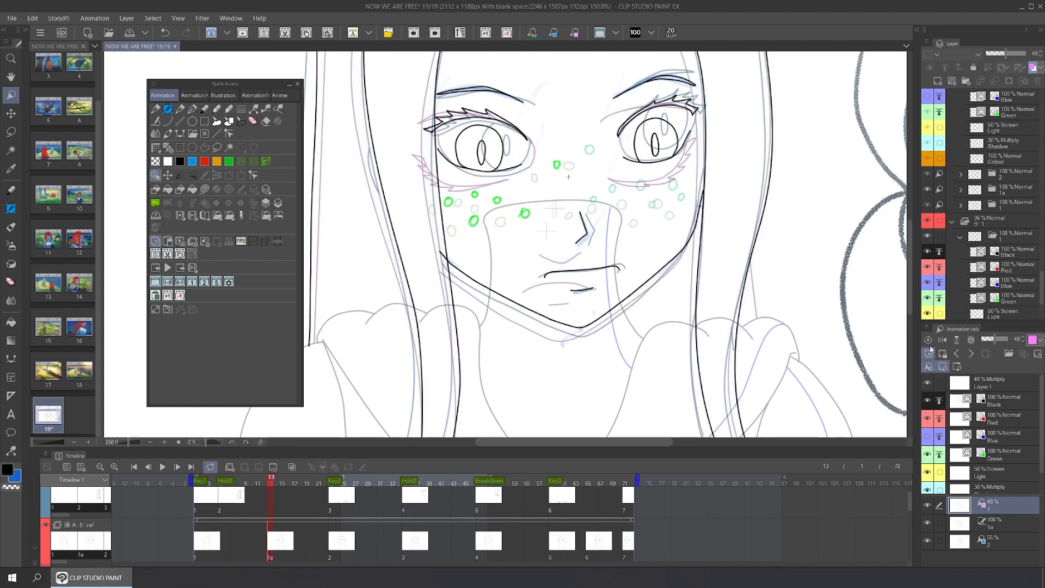
pyautogui.click(996, 541)
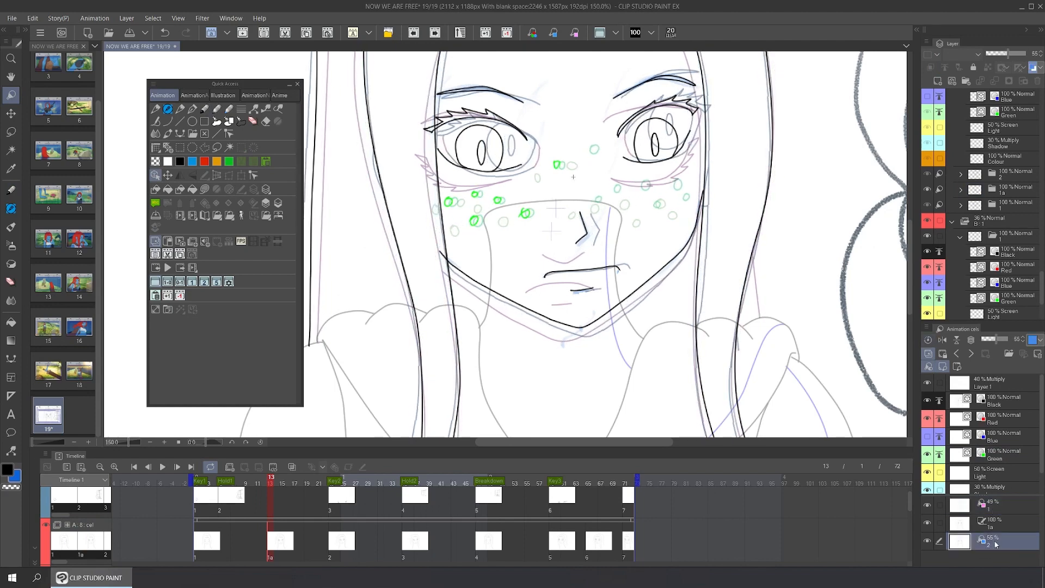
pyautogui.press('Left')
pyautogui.press('Left')
pyautogui.press('Left')
pyautogui.press('Left')
pyautogui.press('Left')
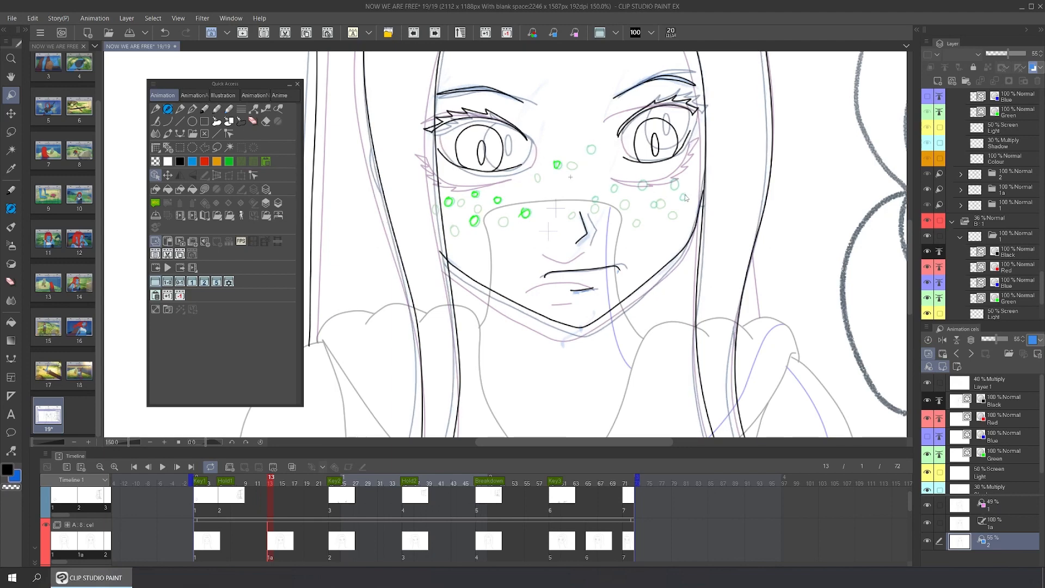
# Draw the remaining green freckles on the right cheek and nose bridge on the Green layer, and turn off the light table.
pyautogui.click(999, 456)
pyautogui.press('p')
pyautogui.moveTo(683, 193); pyautogui.dragTo(682, 194)
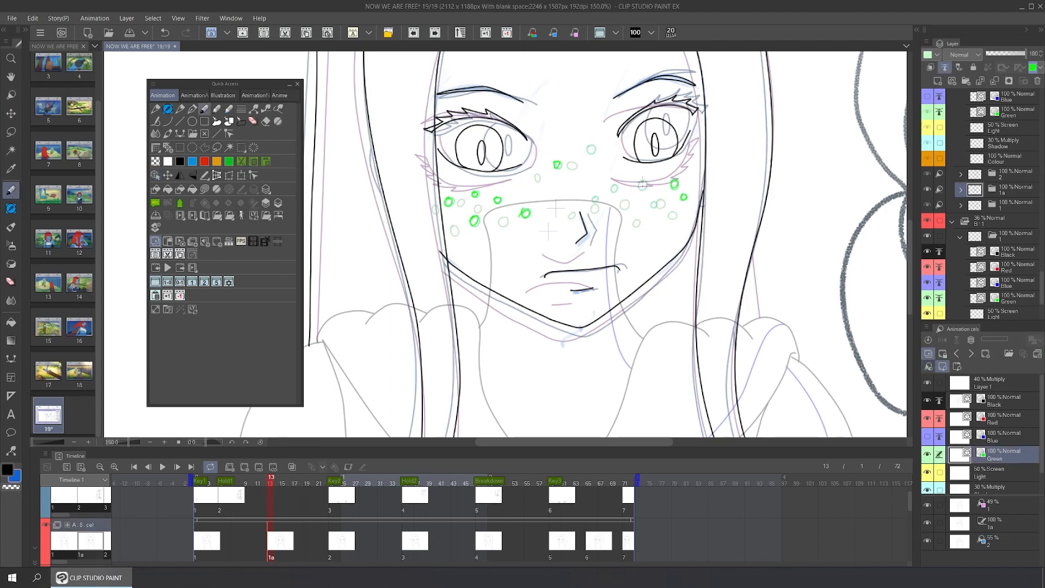
pyautogui.moveTo(617, 185); pyautogui.dragTo(615, 185)
pyautogui.click(928, 353)
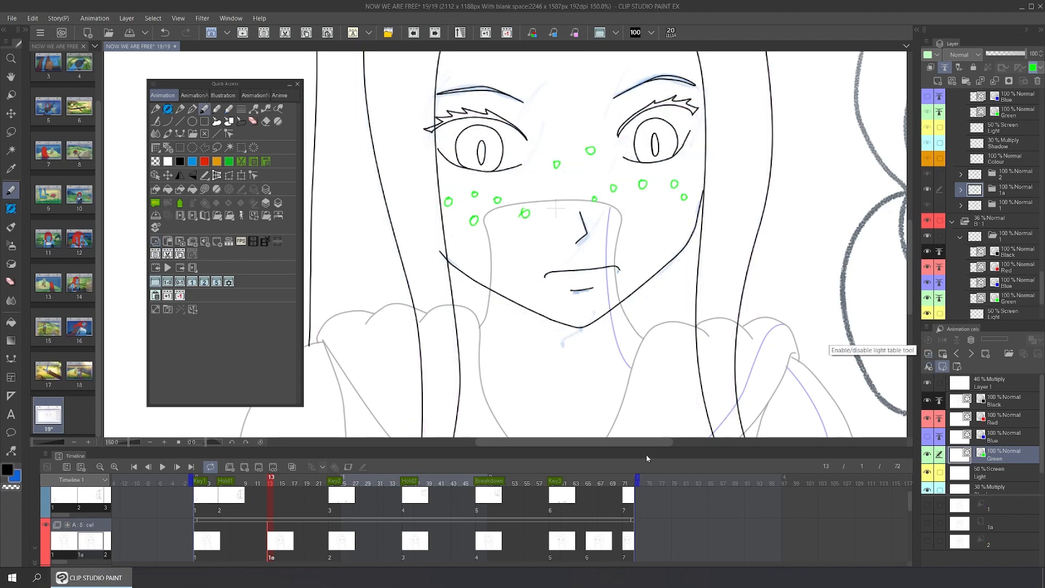
# Compare inbetween 1a with cels 1 and 2 using onion skin and by flipping between the frames.
pyautogui.click(616, 34)
pyautogui.click(615, 51)
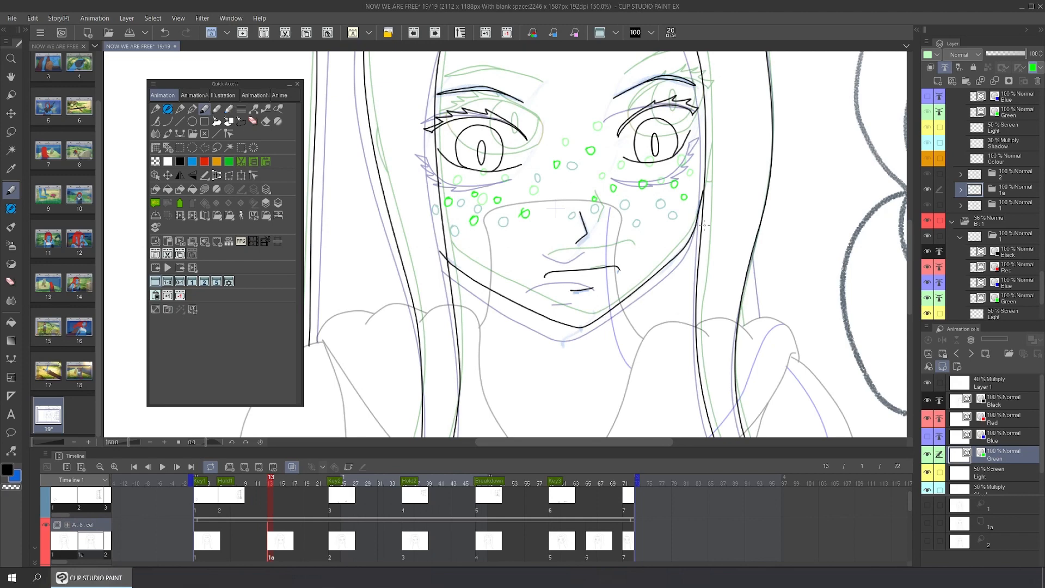
pyautogui.click(599, 33)
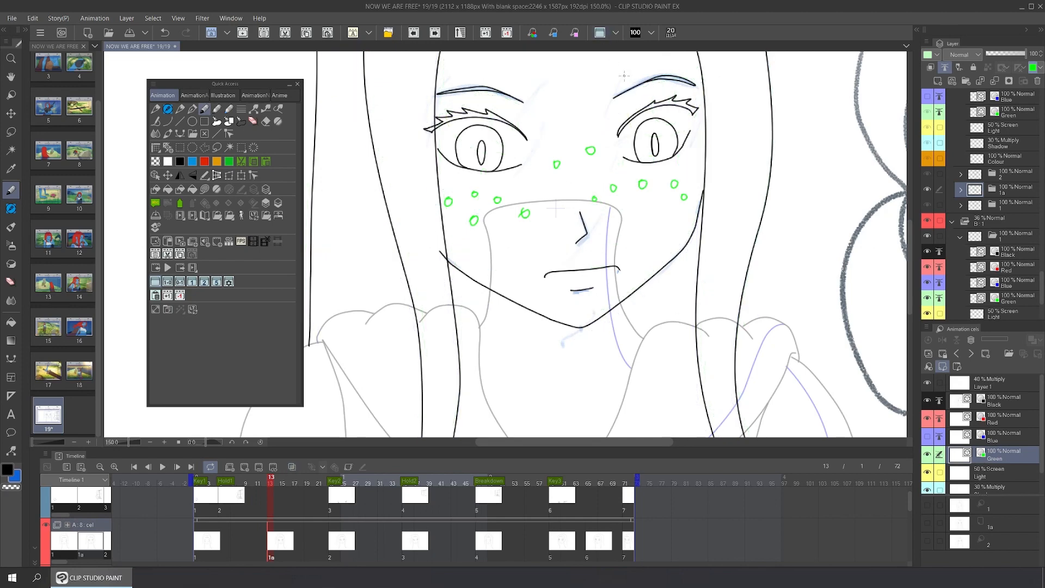
pyautogui.press(',')
pyautogui.press('.')
pyautogui.press(',')
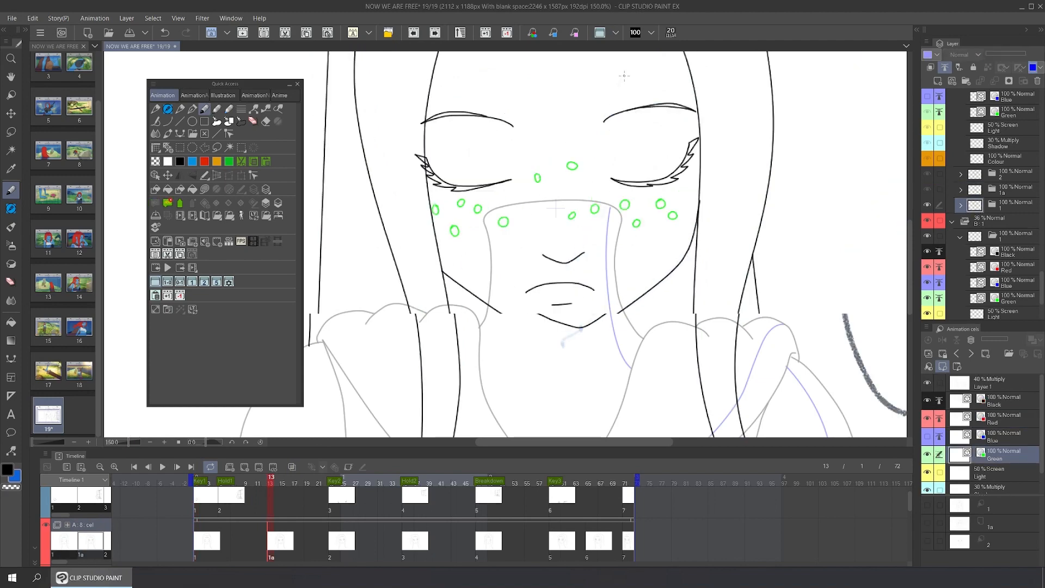
pyautogui.press('.')
pyautogui.press('.')
pyautogui.press(',')
pyautogui.press(',')
pyautogui.press('.')
pyautogui.press('.')
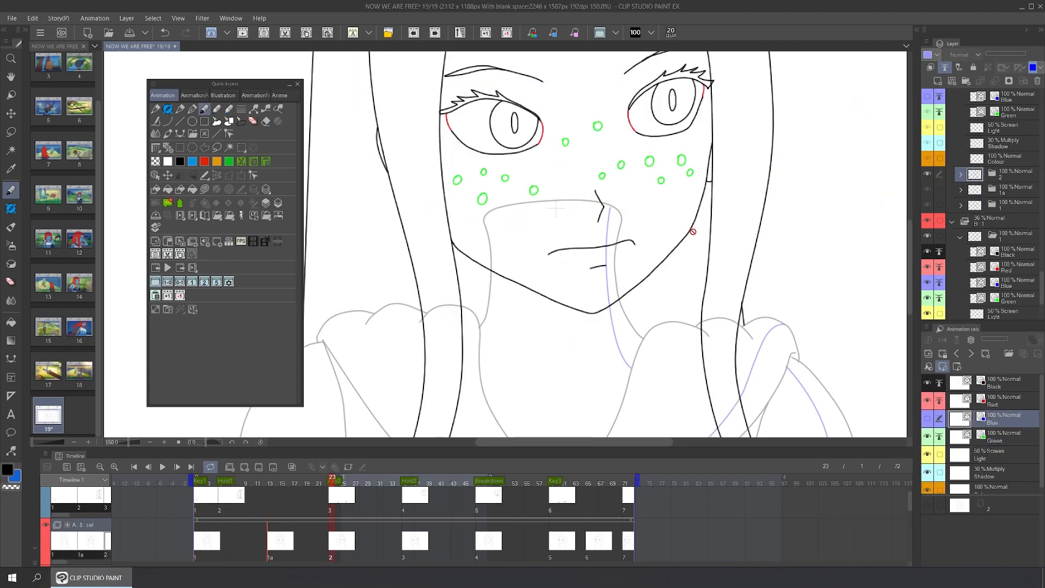
# Delete the rough sketch layer, Layer 1, from cel 1a.
pyautogui.press(',')
pyautogui.click(1004, 384)
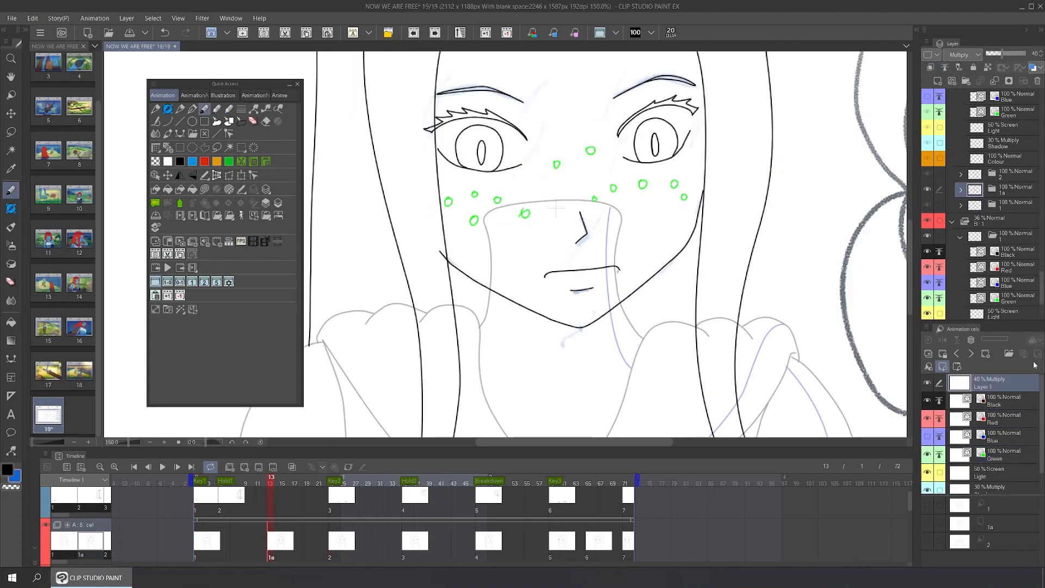
pyautogui.click(1037, 80)
# Flip back and forth between cels 1 and 1a to check the face's movement close up.
pyautogui.press(',')
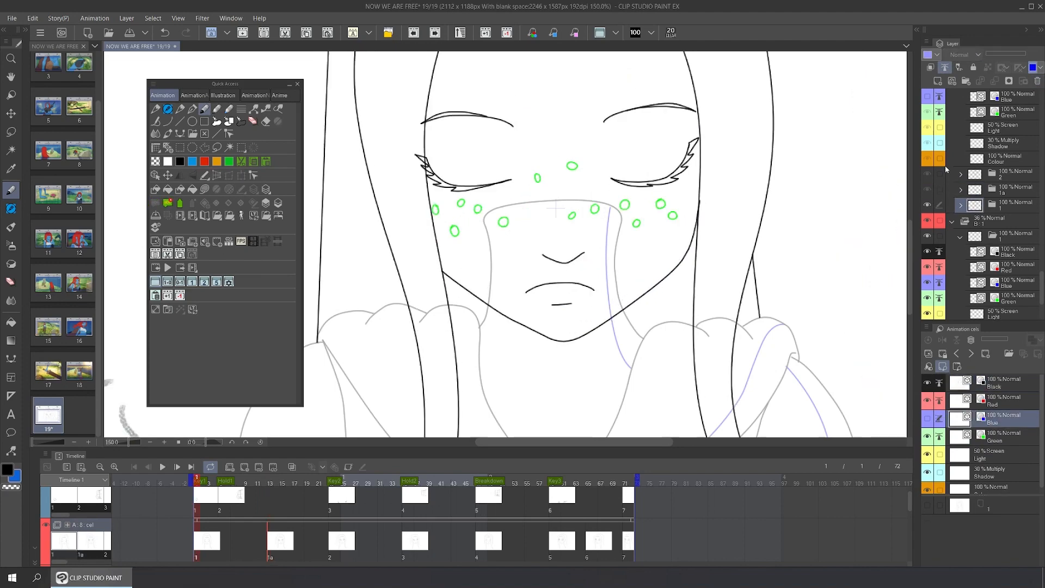
pyautogui.press('.')
pyautogui.press(',')
pyautogui.press('.')
pyautogui.press(',')
pyautogui.press('.')
pyautogui.press(',')
pyautogui.press('.')
pyautogui.press(',')
pyautogui.press('.')
pyautogui.press(',')
pyautogui.press('.')
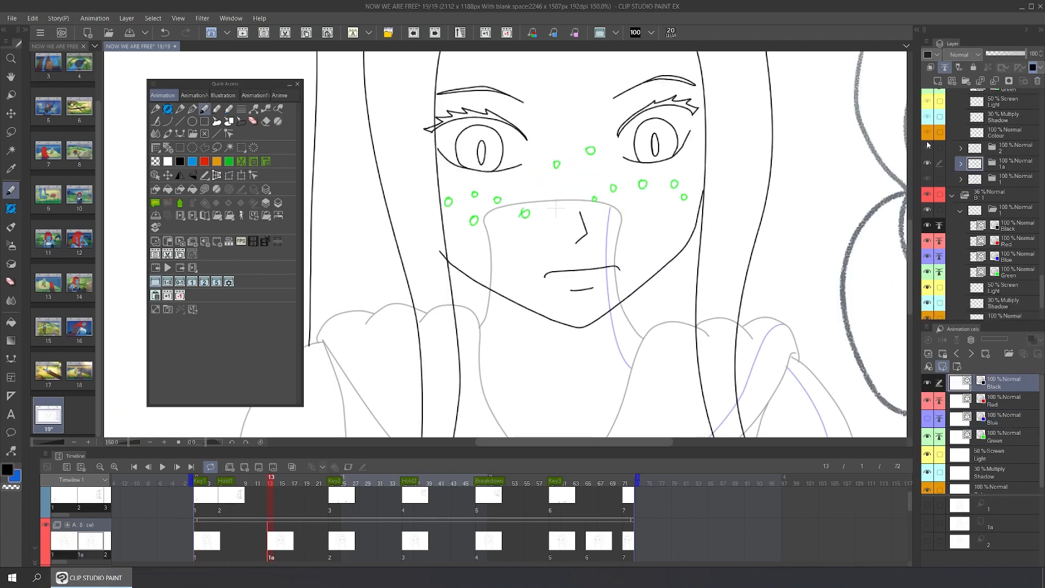
# Flip through cels 1, 1a and 2 repeatedly with the whole head in view to check the motion.
pyautogui.hotkey('ctrl', '-')
pyautogui.hotkey('ctrl', '-')
pyautogui.moveTo(644, 151); pyautogui.dragTo(574, 307)
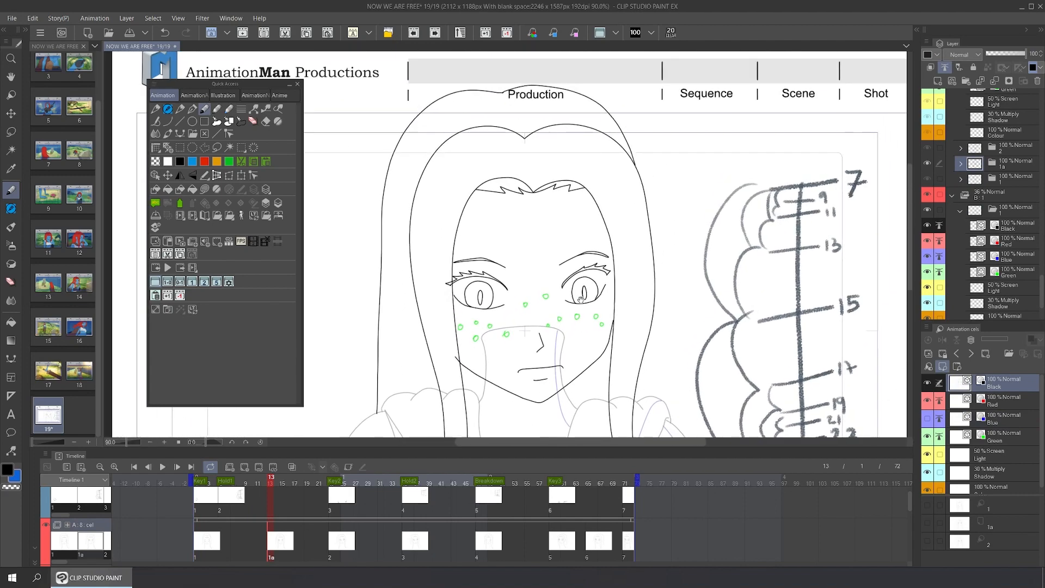
pyautogui.press(',')
pyautogui.press('.')
pyautogui.press(',')
pyautogui.press('.')
pyautogui.press('.')
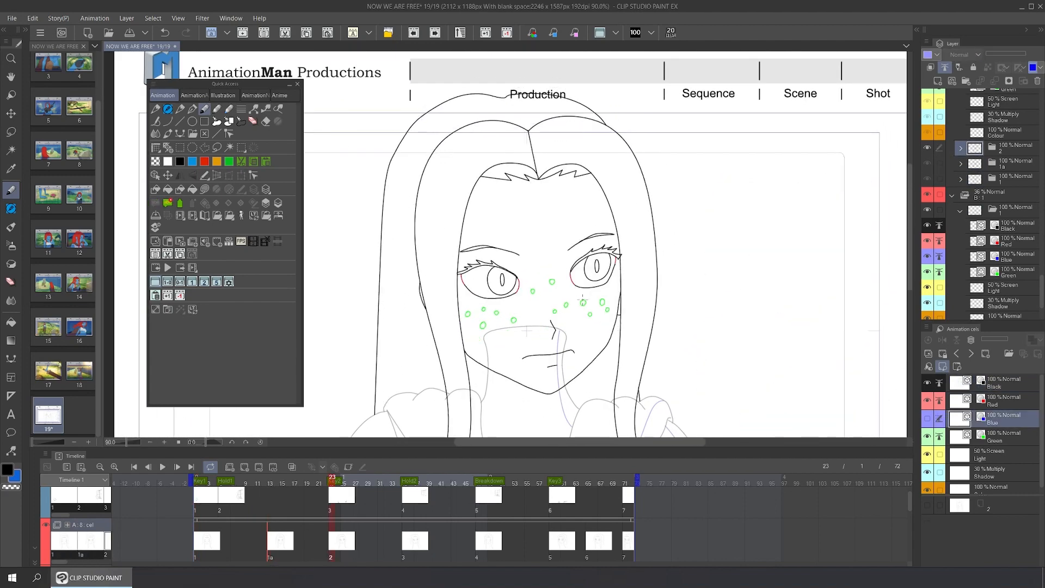
pyautogui.press(',')
pyautogui.press(',')
pyautogui.press('.')
pyautogui.press('.')
pyautogui.press('.')
pyautogui.press(',')
pyautogui.press(',')
pyautogui.press(',')
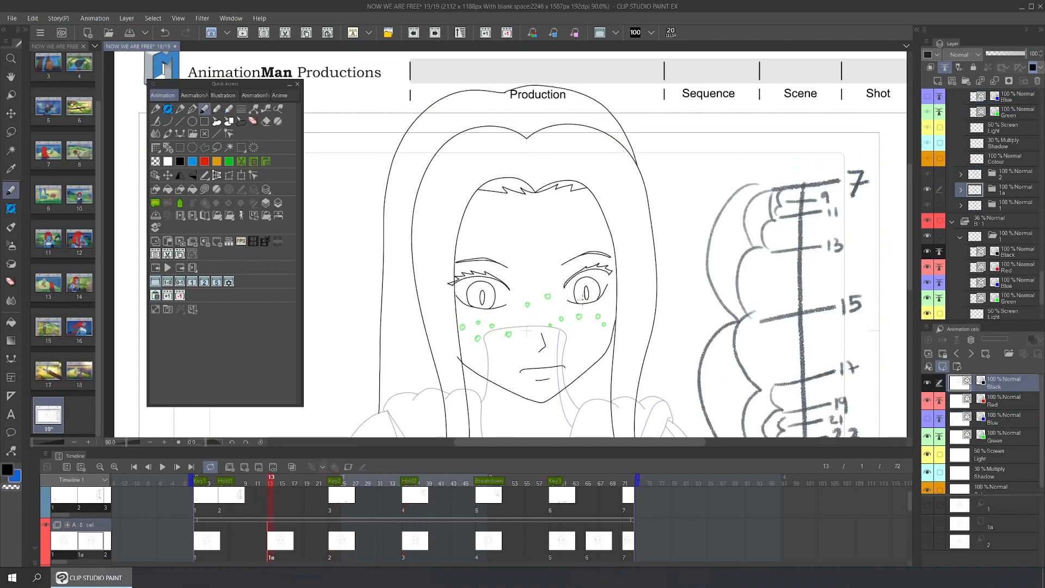
pyautogui.press('.')
pyautogui.press('.')
pyautogui.press(',')
pyautogui.press(',')
pyautogui.press('.')
pyautogui.press('.')
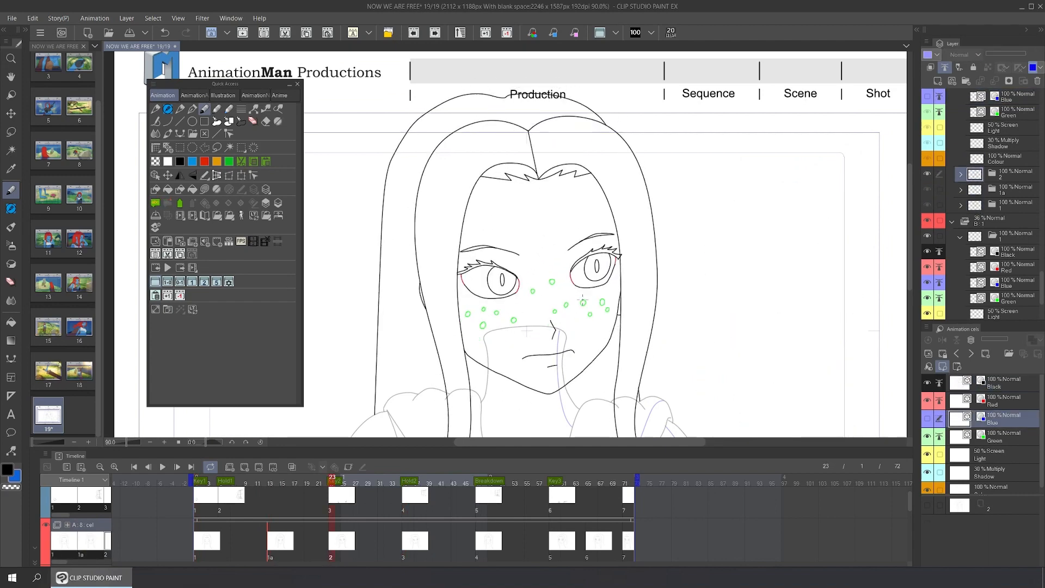
pyautogui.press(',')
pyautogui.press(',')
pyautogui.press('.')
pyautogui.press('.')
pyautogui.press(',')
pyautogui.press(',')
pyautogui.press('.')
pyautogui.press(',')
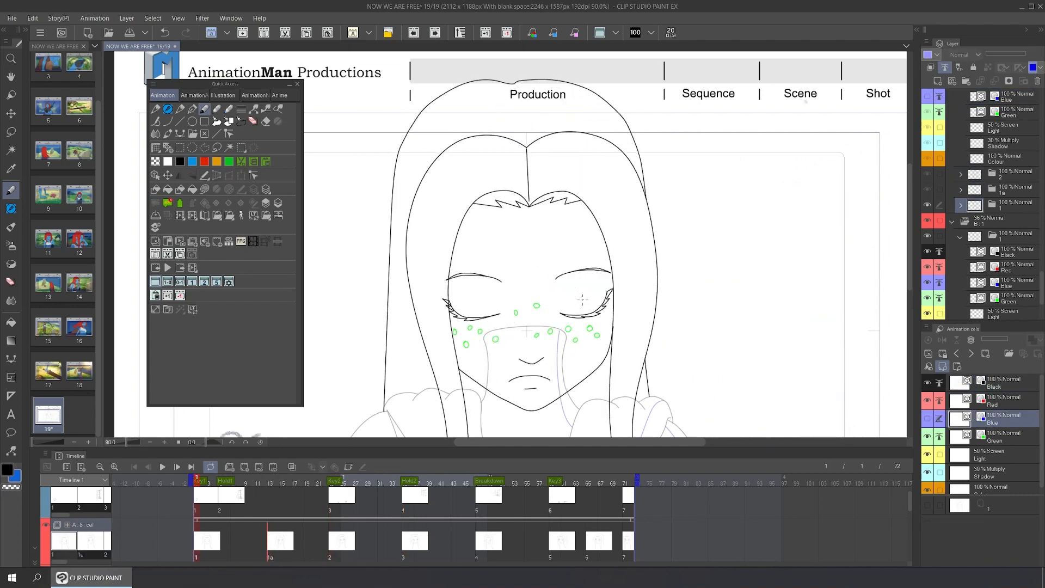
pyautogui.press('.')
pyautogui.press(',')
pyautogui.press('.')
pyautogui.press(',')
pyautogui.press('.')
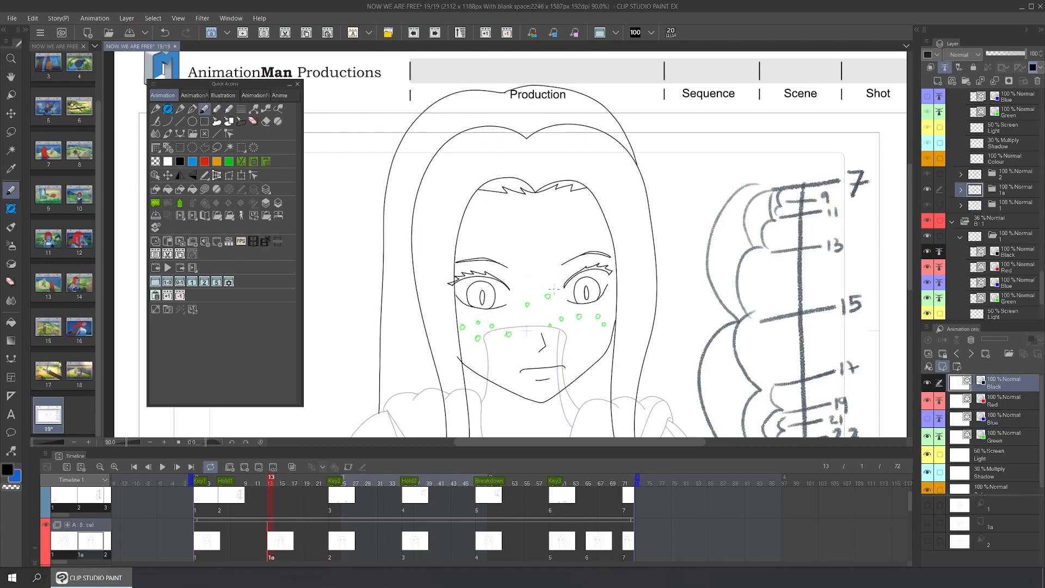
# Close the gaps at the inner and outer edges of both eyes with red lines on the Red layer.
pyautogui.scroll(-2, 598, 283)
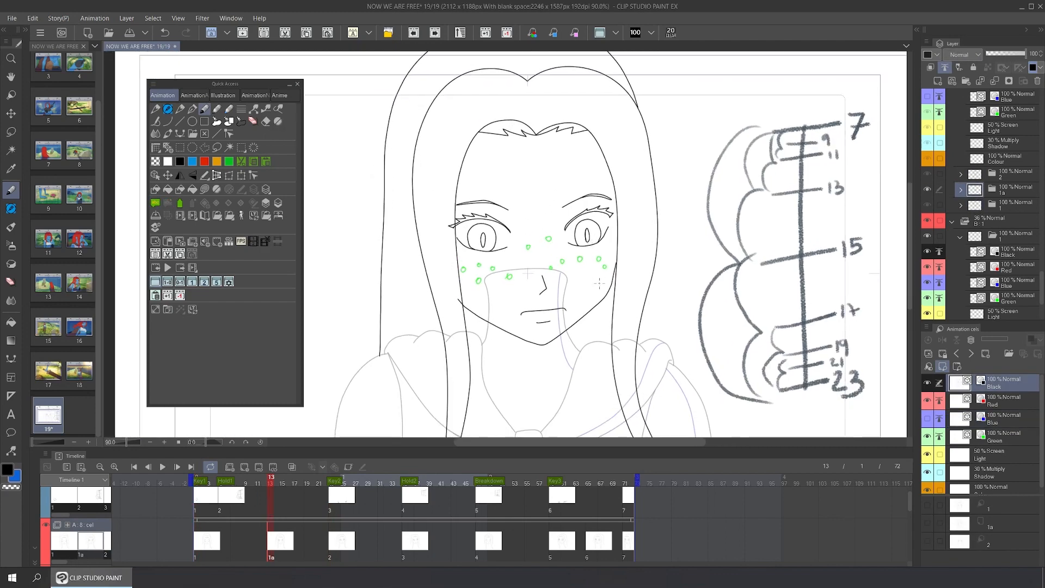
pyautogui.click(1000, 403)
pyautogui.scroll(5, 600, 243)
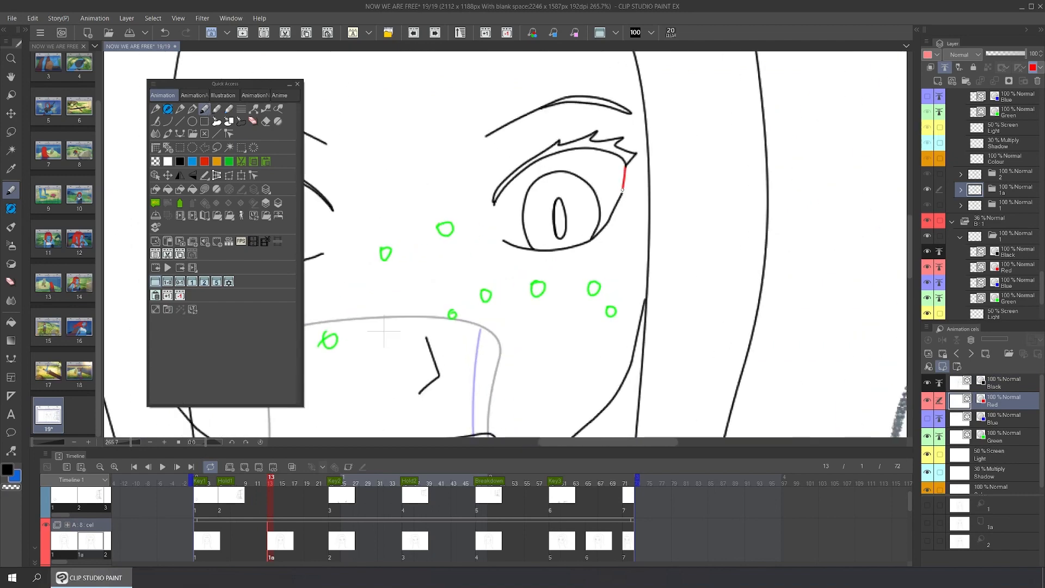
pyautogui.moveTo(504, 242)
pyautogui.mouseDown()
pyautogui.moveTo(492, 200)
pyautogui.moveTo(702, 195)
pyautogui.mouseUp()
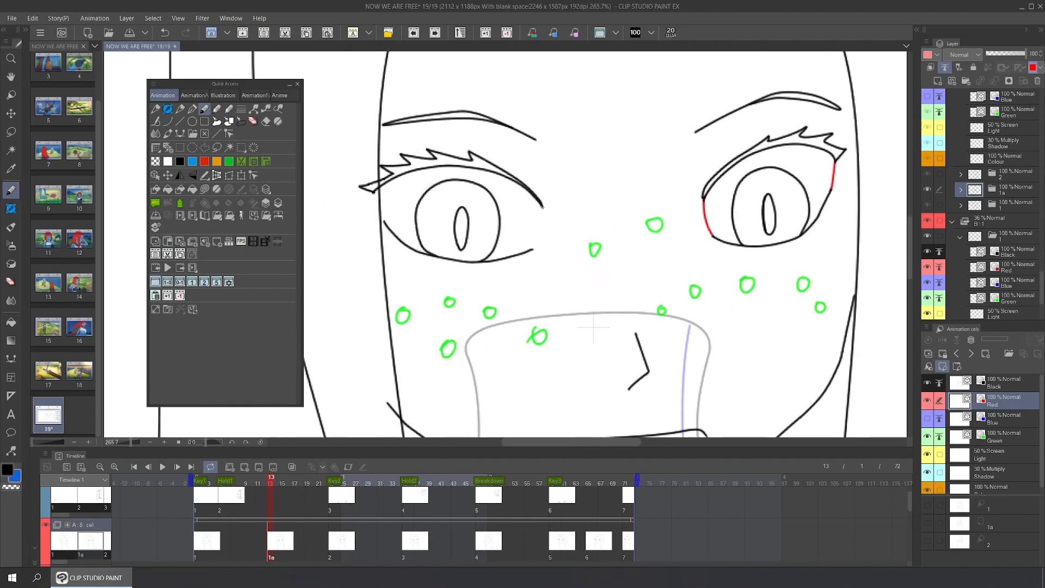
pyautogui.moveTo(542, 206); pyautogui.dragTo(543, 222)
# Erase the overshooting end of the jaw line where it meets the left hair strand on the Black layer.
pyautogui.click(253, 121)
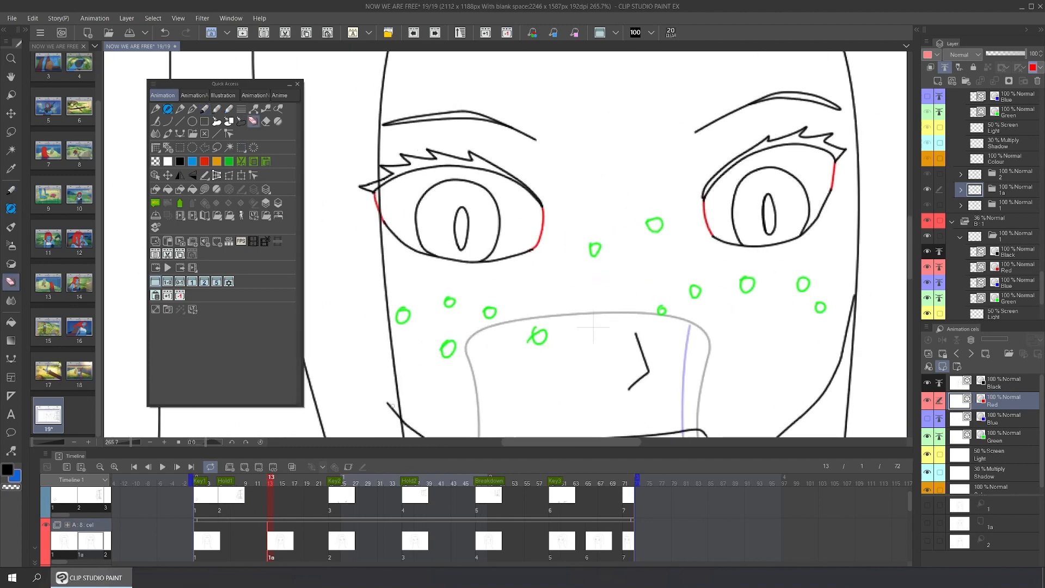
pyautogui.click(992, 384)
pyautogui.moveTo(746, 350); pyautogui.dragTo(722, 209)
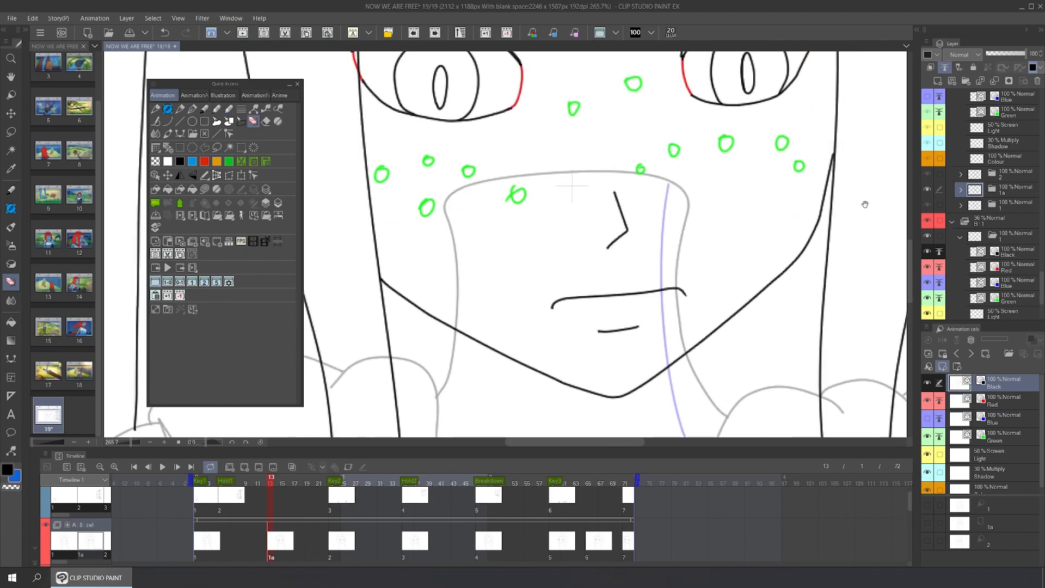
pyautogui.moveTo(699, 242); pyautogui.dragTo(739, 472)
pyautogui.moveTo(762, 142); pyautogui.dragTo(603, 206)
pyautogui.scroll(-5, 762, 293)
pyautogui.scroll(-1, 544, 229)
pyautogui.scroll(1, 545, 229)
pyautogui.scroll(1, 704, 332)
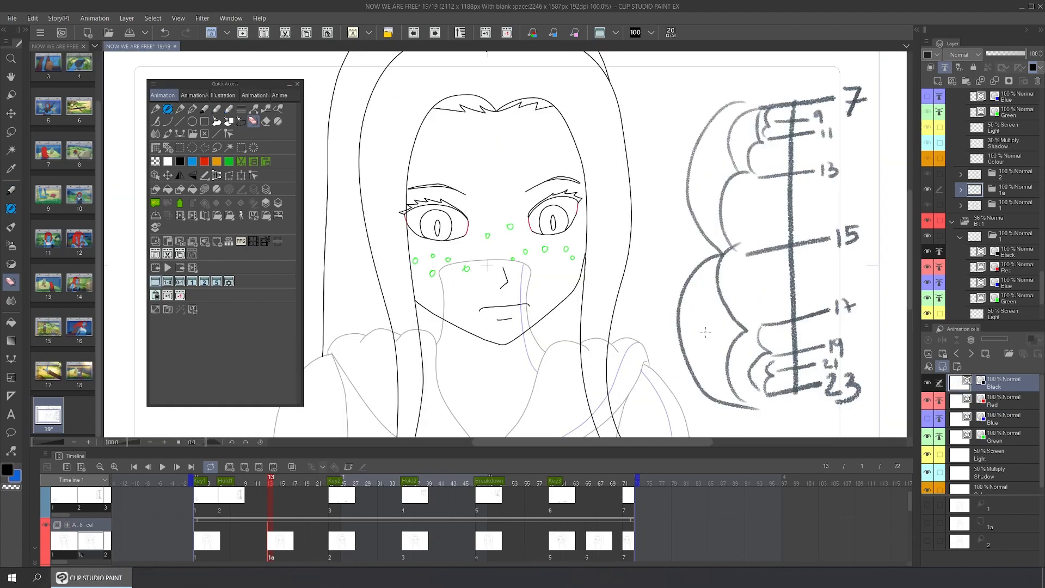
# Move cel 1a from frame 13 to frame 15 on the timeline and rename it 1d.
pyautogui.click(251, 537)
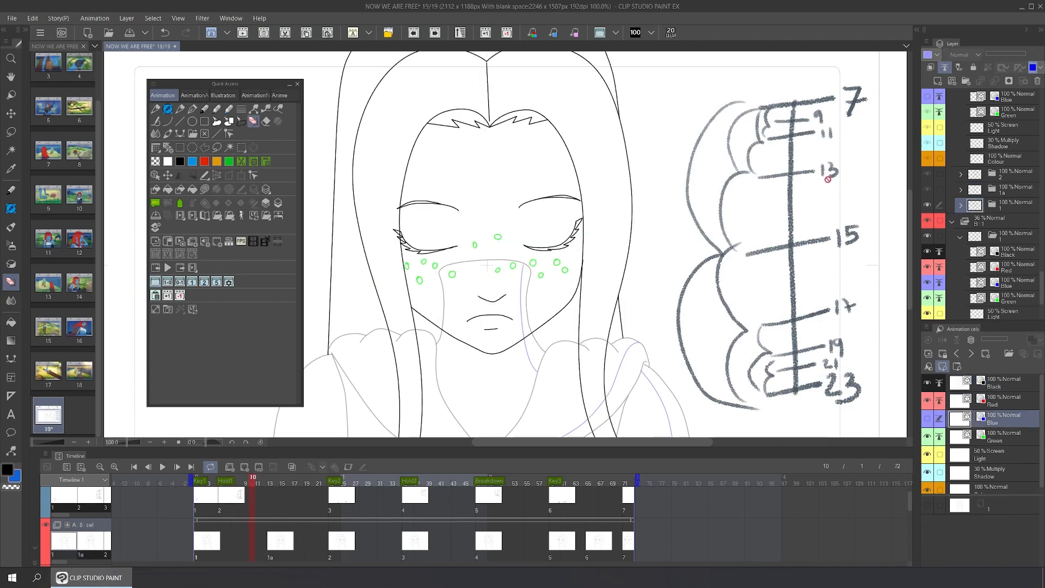
pyautogui.moveTo(270, 542); pyautogui.dragTo(282, 544)
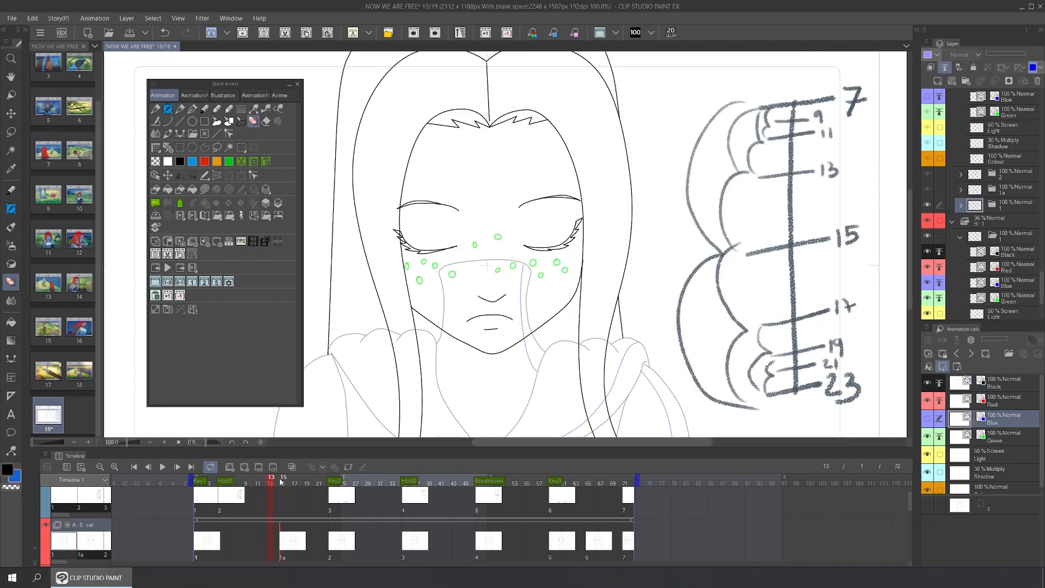
pyautogui.click(283, 546)
pyautogui.click(1006, 191)
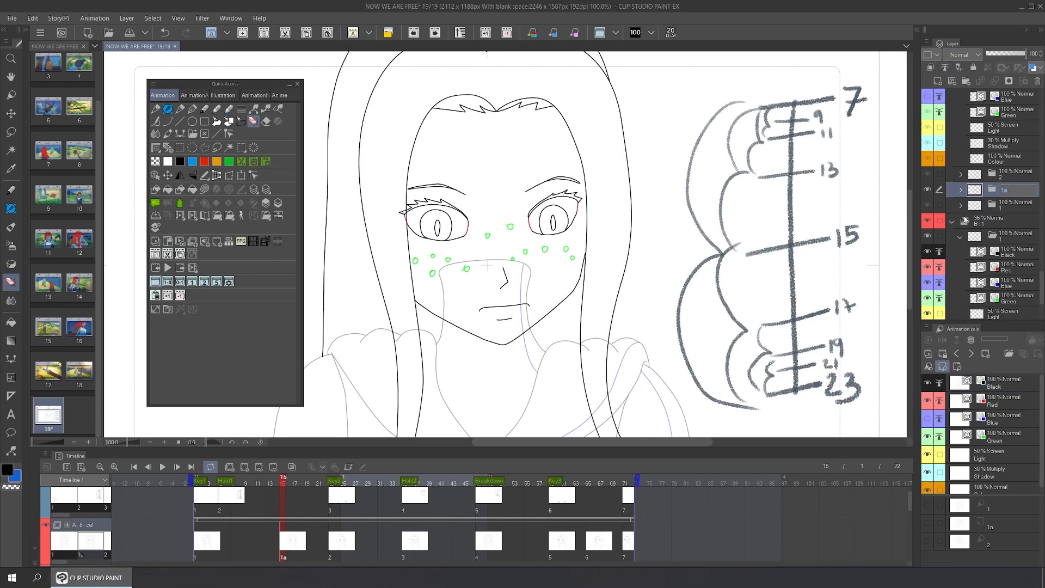
pyautogui.write('1d')
# Add a new animation cel at frame 13 and name it 1c.
pyautogui.click(268, 538)
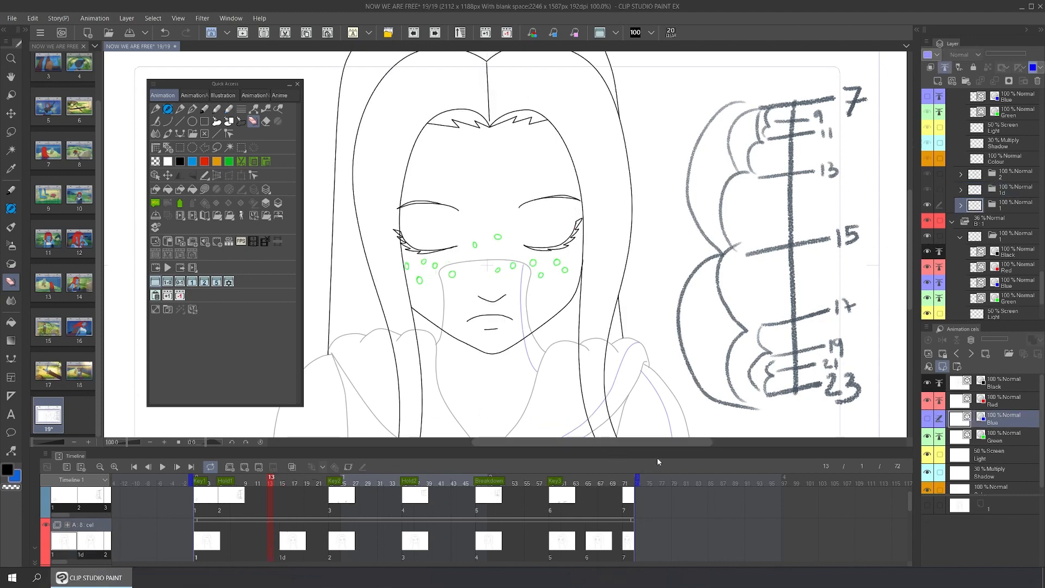
pyautogui.hotkey('ctrl', 'shift', 'n')
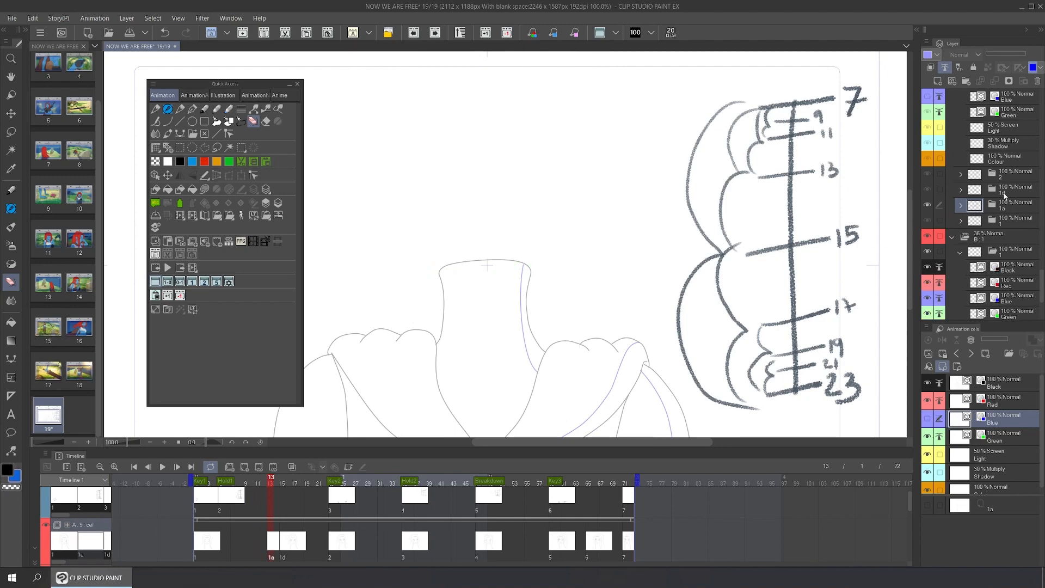
pyautogui.doubleClick(1005, 210)
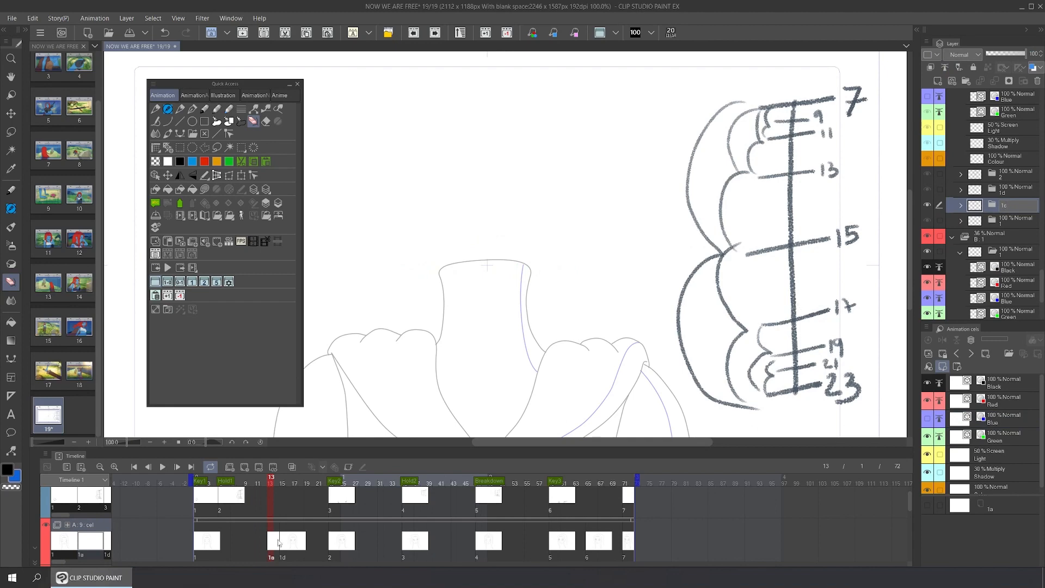
pyautogui.write('1c')
pyautogui.press('Return')
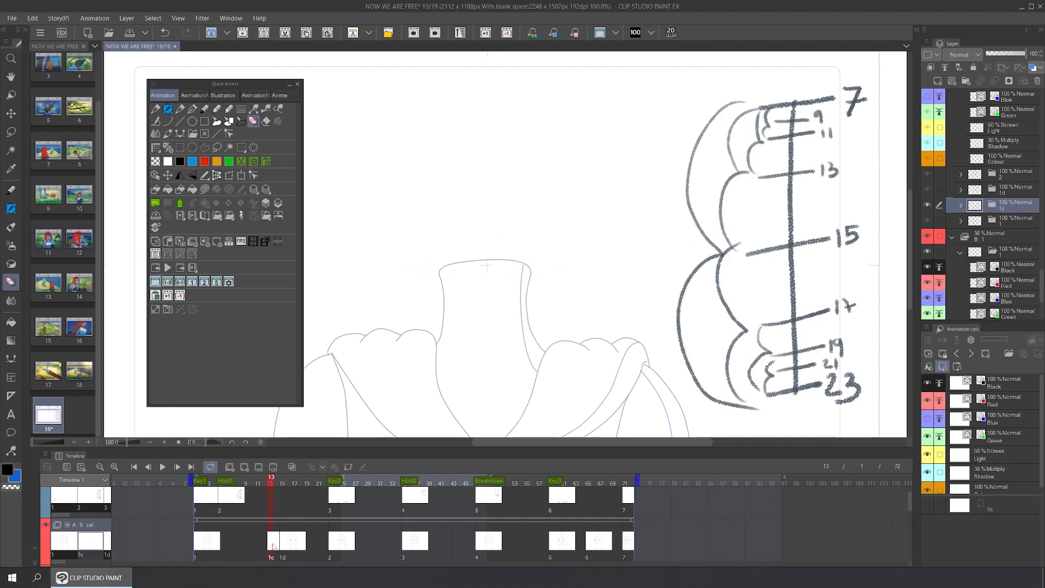
# Copy the head line art from cel 6's Black layer and paste it into cel 5a at frame 63.
pyautogui.click(599, 32)
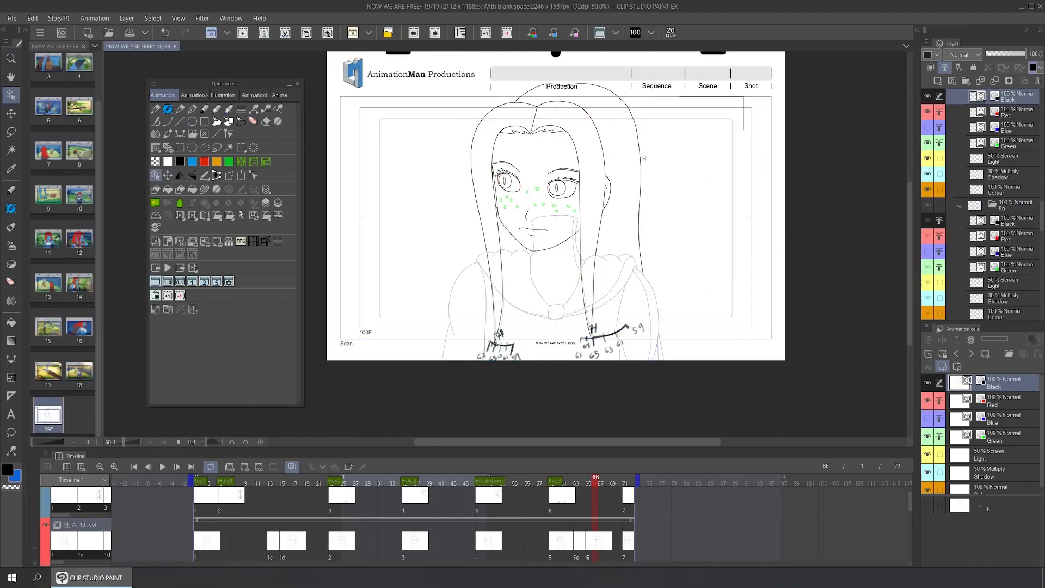
pyautogui.moveTo(449, 70); pyautogui.dragTo(686, 295)
pyautogui.hotkey('ctrl', 'c')
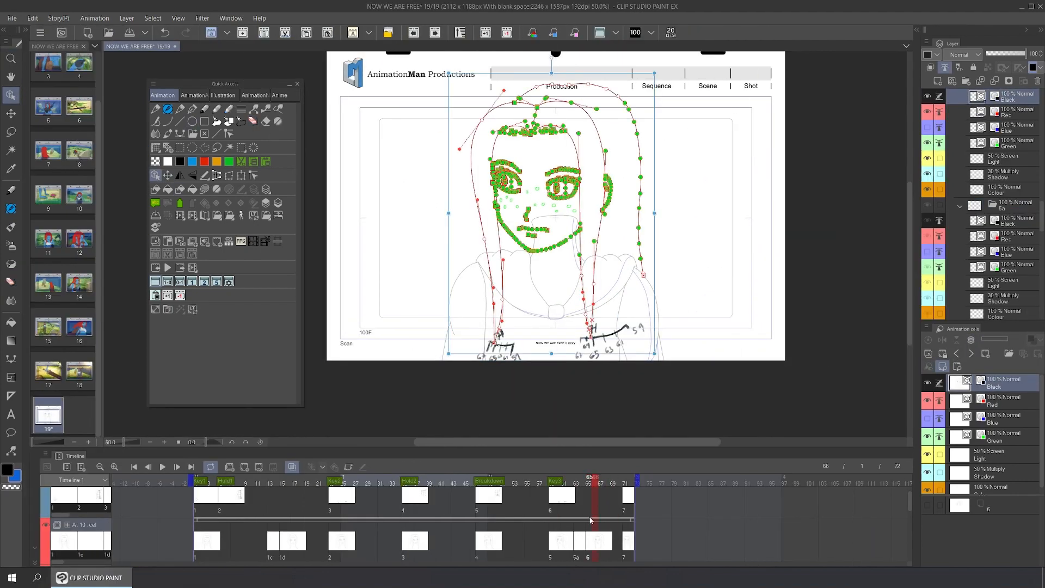
pyautogui.click(576, 482)
pyautogui.hotkey('ctrl', 'v')
# Delete both long front hair strands from the line art pasted into cel 5a.
pyautogui.moveTo(615, 324); pyautogui.dragTo(482, 300)
pyautogui.press('Delete')
pyautogui.scroll(1, 578, 242)
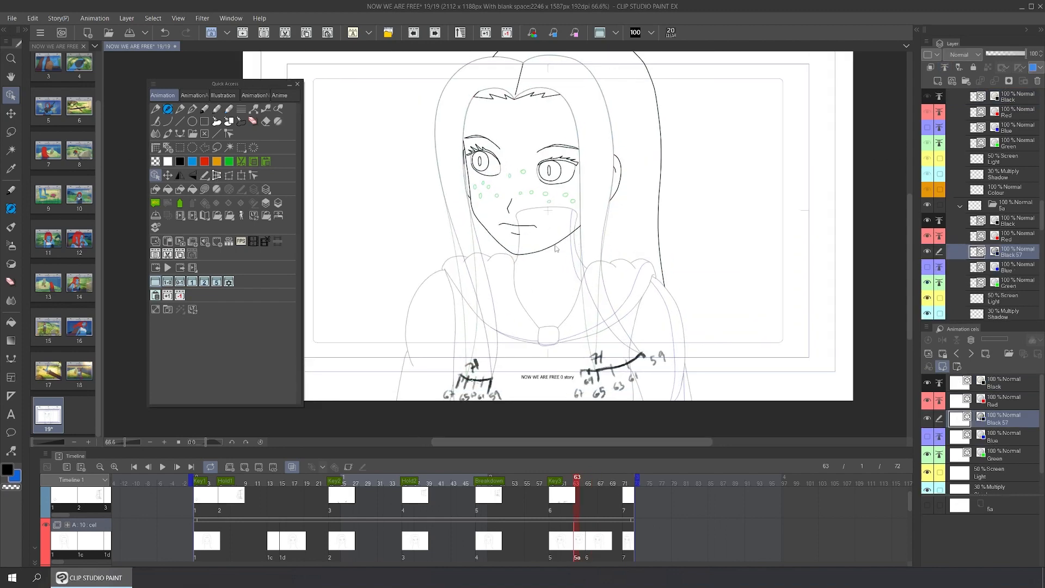
# Draw the left front hair strand as a curve from the parting down to the tip and back up along the outer edge.
pyautogui.moveTo(578, 242); pyautogui.dragTo(599, 221)
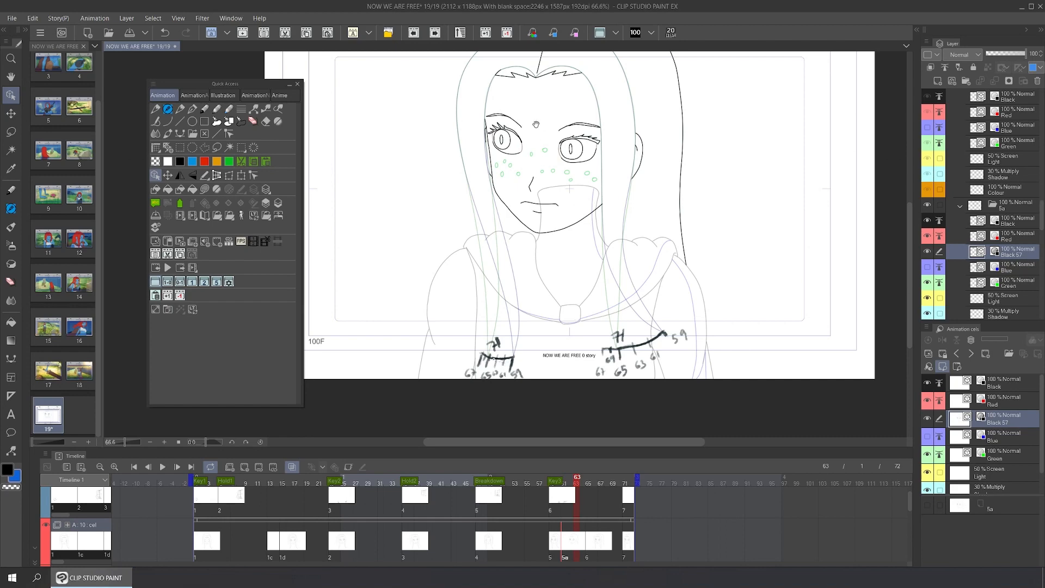
pyautogui.moveTo(536, 125); pyautogui.dragTo(540, 149)
pyautogui.click(10, 358)
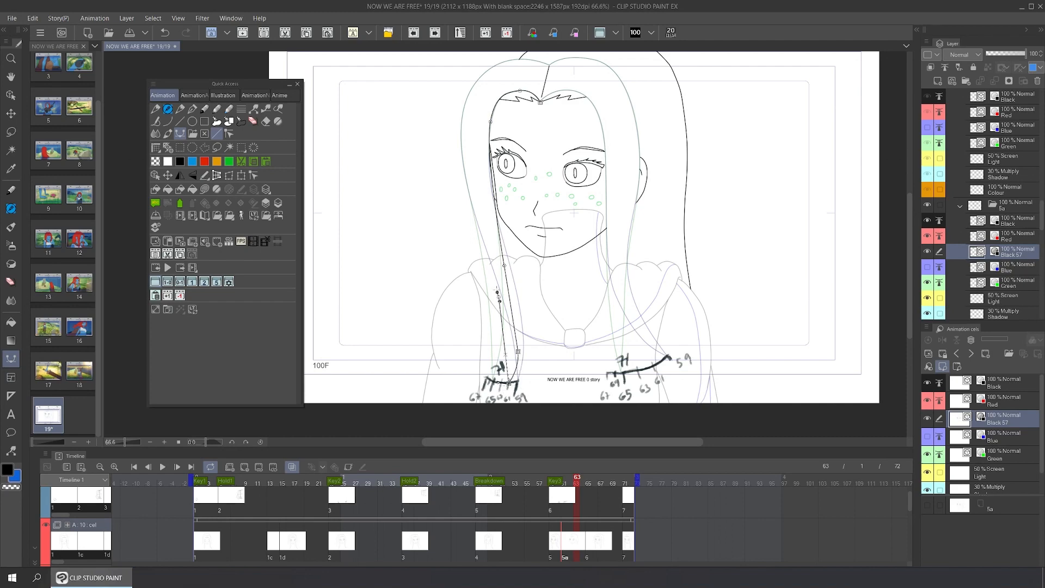
pyautogui.moveTo(496, 289); pyautogui.dragTo(485, 256)
pyautogui.moveTo(462, 148); pyautogui.dragTo(460, 115)
pyautogui.moveTo(502, 62)
pyautogui.mouseDown()
pyautogui.moveTo(542, 57)
pyautogui.moveTo(503, 72)
pyautogui.mouseUp()
# Adjust the left strand's control points around the parting, outer contour and lower length to smooth its shape.
pyautogui.press('o')
pyautogui.scroll(3, 604, 143)
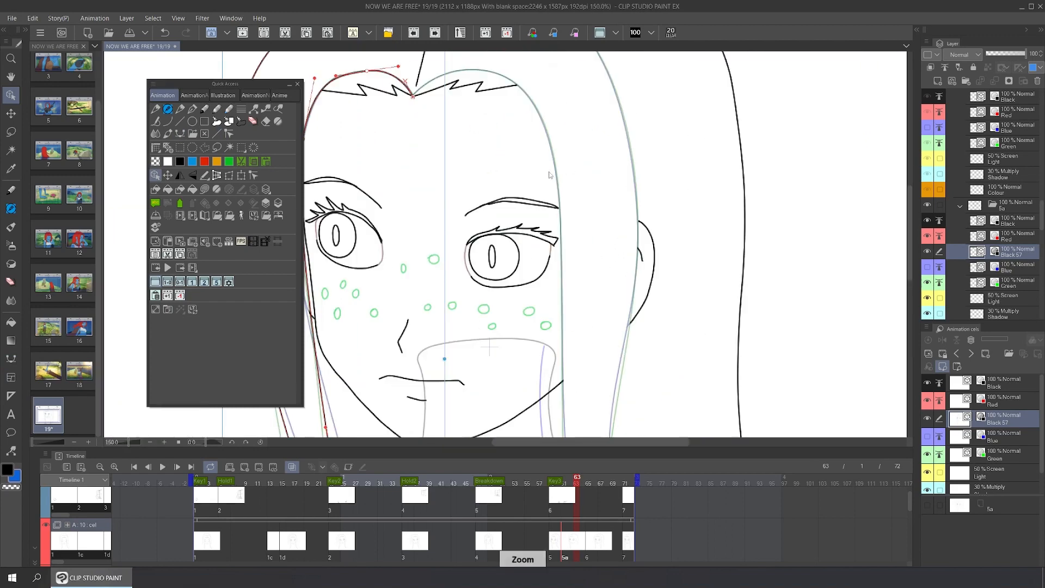
pyautogui.moveTo(587, 120); pyautogui.dragTo(583, 122)
pyautogui.moveTo(524, 130); pyautogui.dragTo(519, 131)
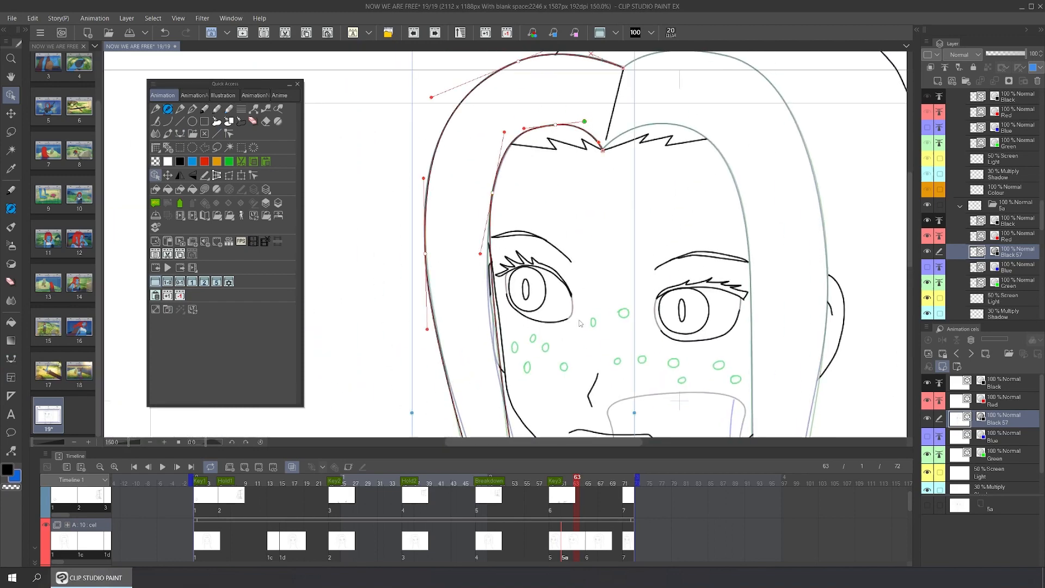
pyautogui.moveTo(488, 226); pyautogui.dragTo(481, 129)
pyautogui.moveTo(633, 319); pyautogui.dragTo(602, 36)
pyautogui.moveTo(515, 202); pyautogui.dragTo(528, 165)
pyautogui.moveTo(504, 284); pyautogui.dragTo(512, 287)
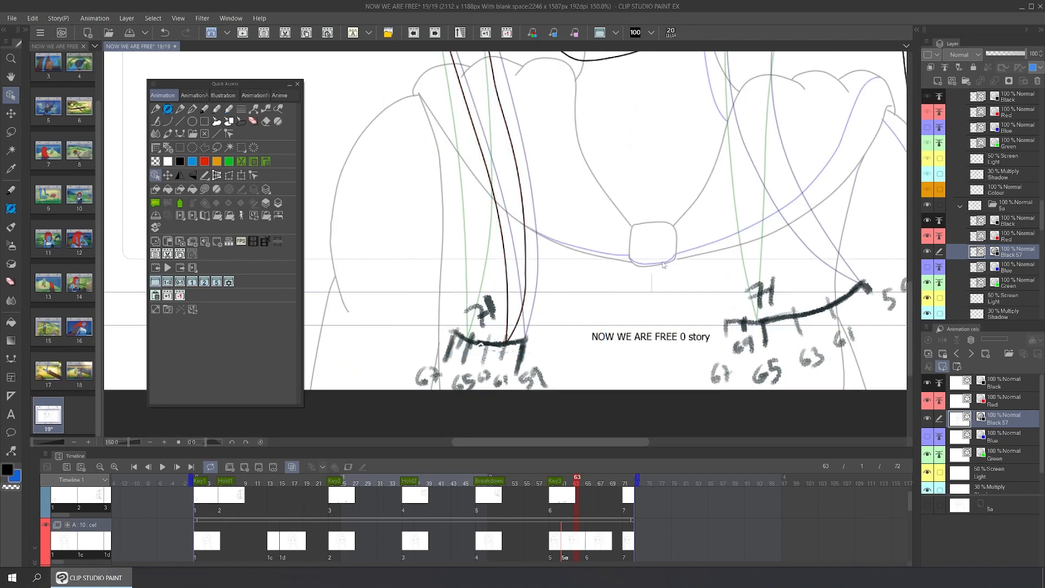
# Add control points on the left strand's inner edge at the cheek and lower down, and delete the one between them.
pyautogui.scroll(-2, 513, 290)
pyautogui.rightClick(542, 307)
pyautogui.click(572, 312)
pyautogui.rightClick(508, 132)
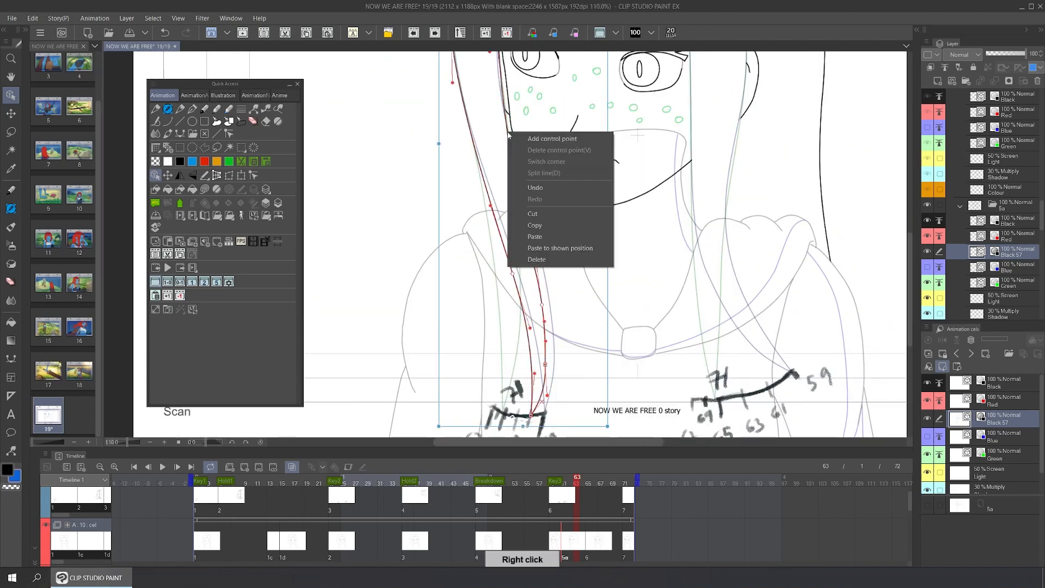
pyautogui.click(537, 139)
pyautogui.click(602, 239)
pyautogui.click(522, 222)
pyautogui.rightClick(523, 222)
pyautogui.click(550, 241)
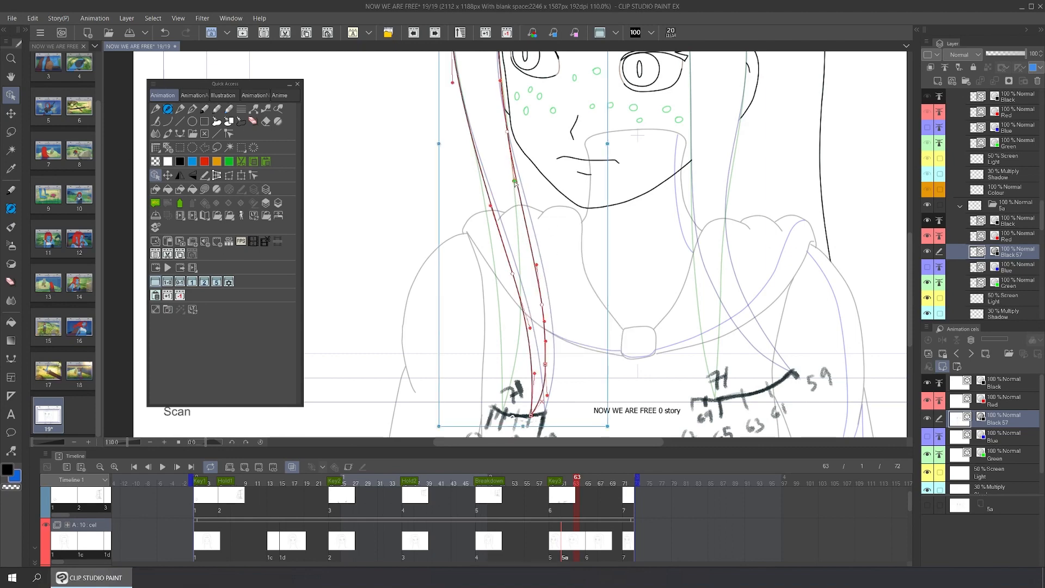
pyautogui.moveTo(513, 174); pyautogui.dragTo(515, 186)
# Delete the control point just above the left strand's tip and bend the inner edge into a smooth curve.
pyautogui.rightClick(544, 364)
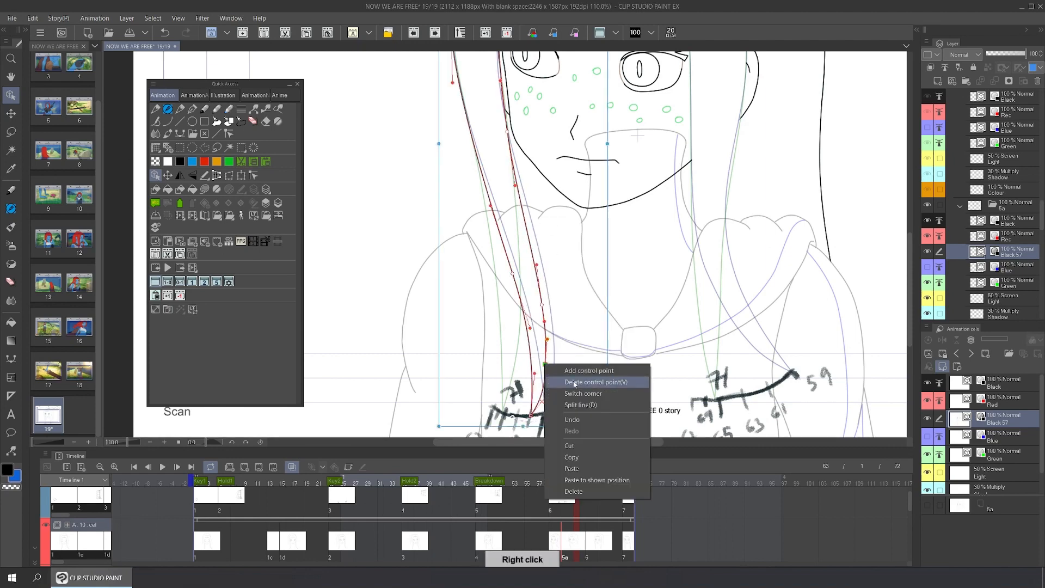
pyautogui.click(570, 381)
pyautogui.moveTo(541, 402); pyautogui.dragTo(550, 377)
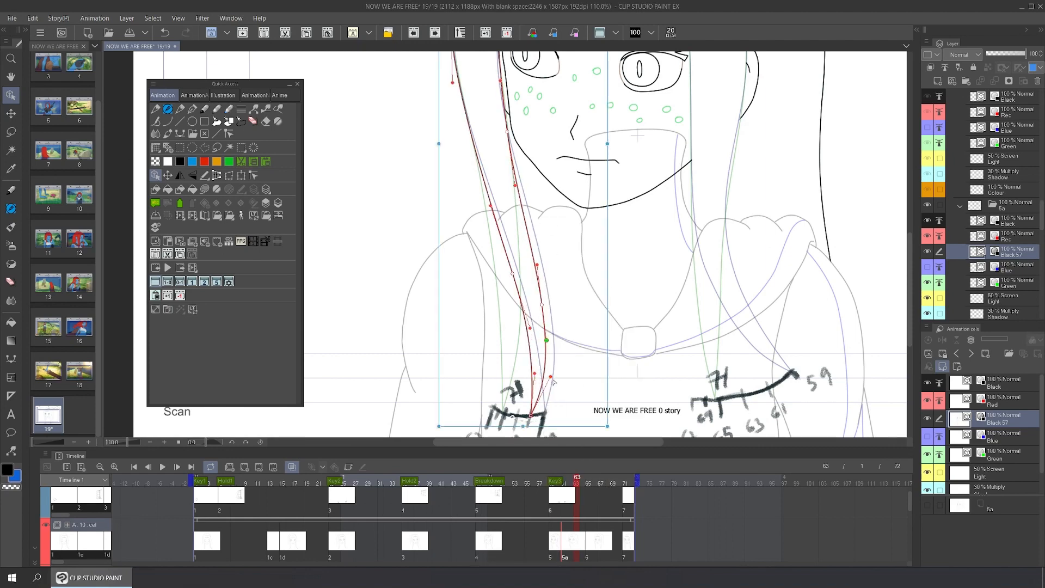
pyautogui.scroll(-3, 559, 348)
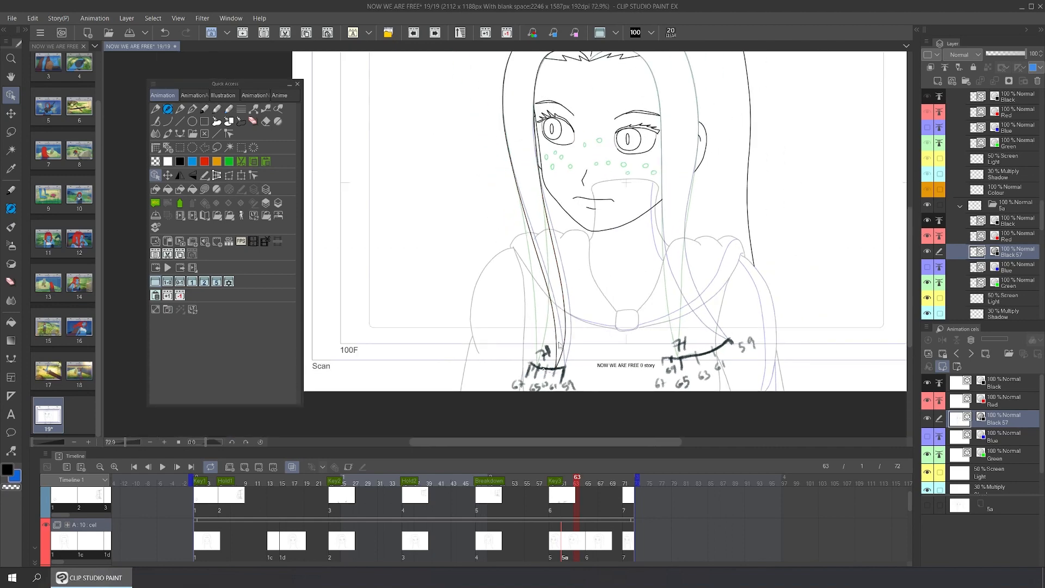
# Check cel 5 at frame 59, return to cel 5a at frame 62 and change the onion skin display.
pyautogui.moveTo(578, 479); pyautogui.dragTo(553, 479)
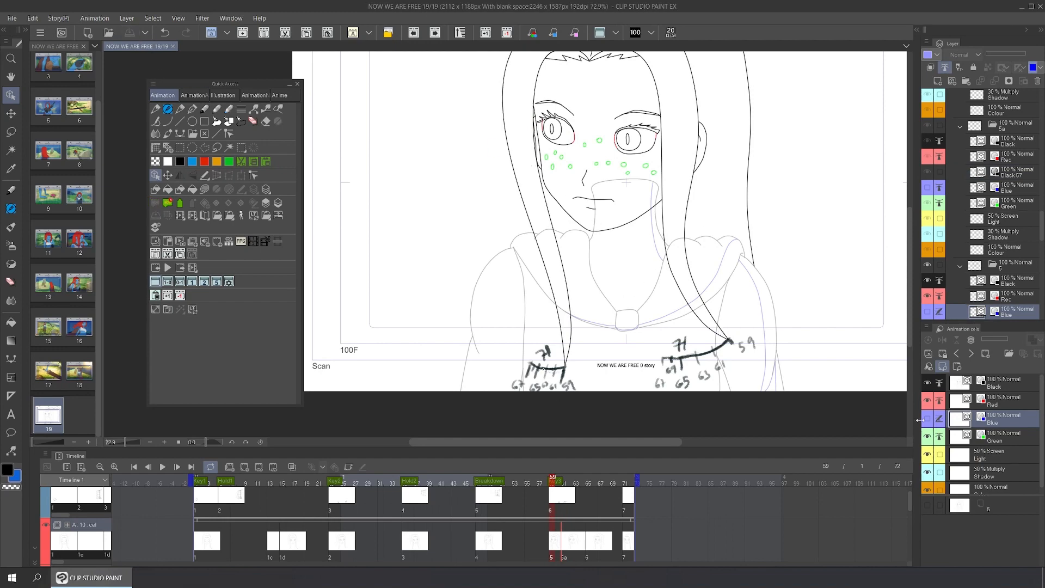
pyautogui.click(570, 480)
pyautogui.click(615, 33)
pyautogui.click(597, 61)
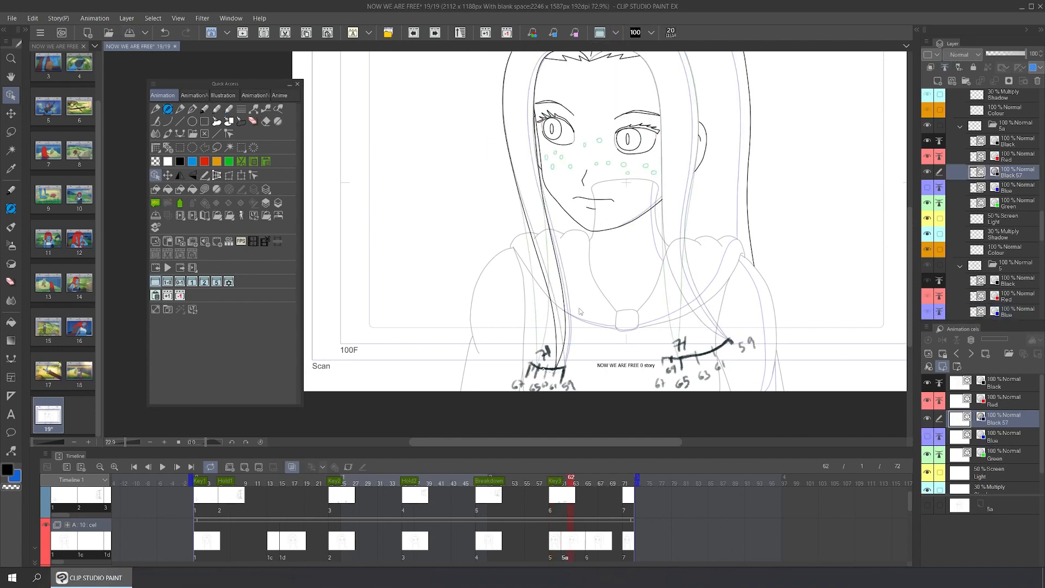